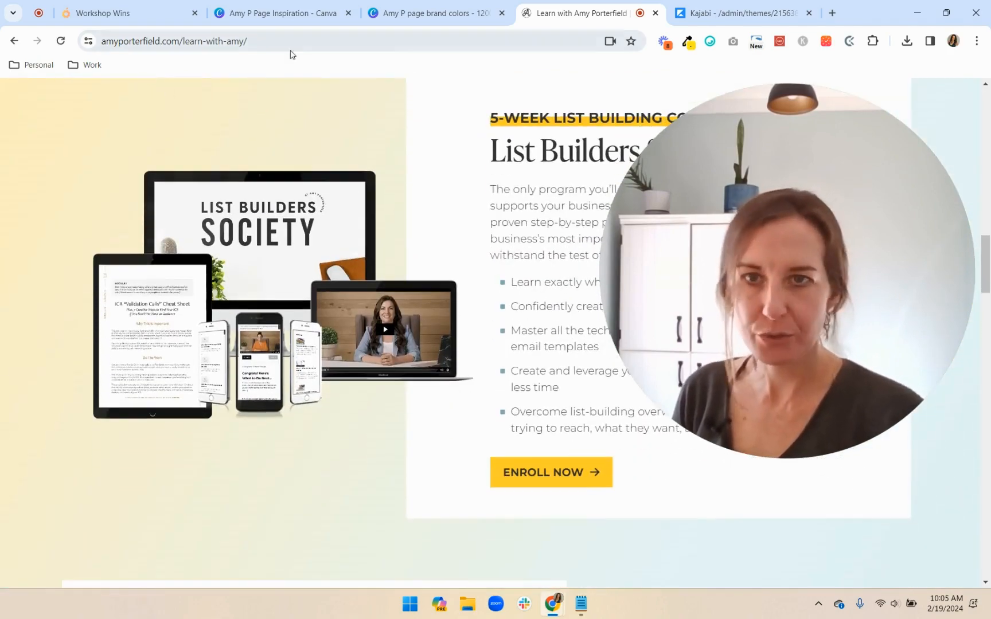
# Examine the layout of the course blocks on the amyporterfield.com/learn-with-amy reference page.
pyautogui.scroll(-7, 303, 436)
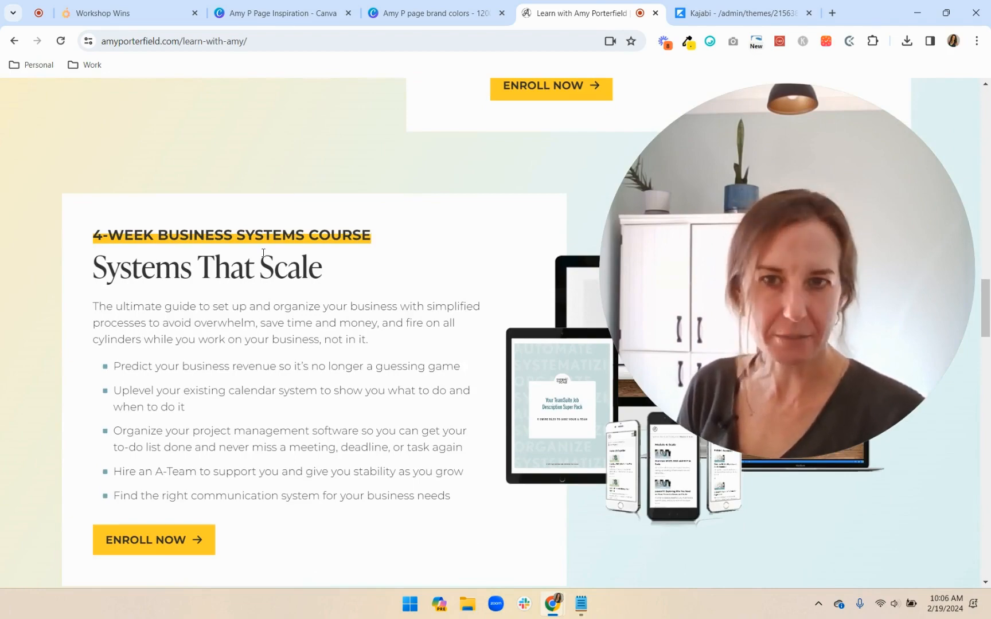
pyautogui.scroll(1, 263, 253)
pyautogui.scroll(-8, 263, 253)
pyautogui.scroll(-4, 263, 256)
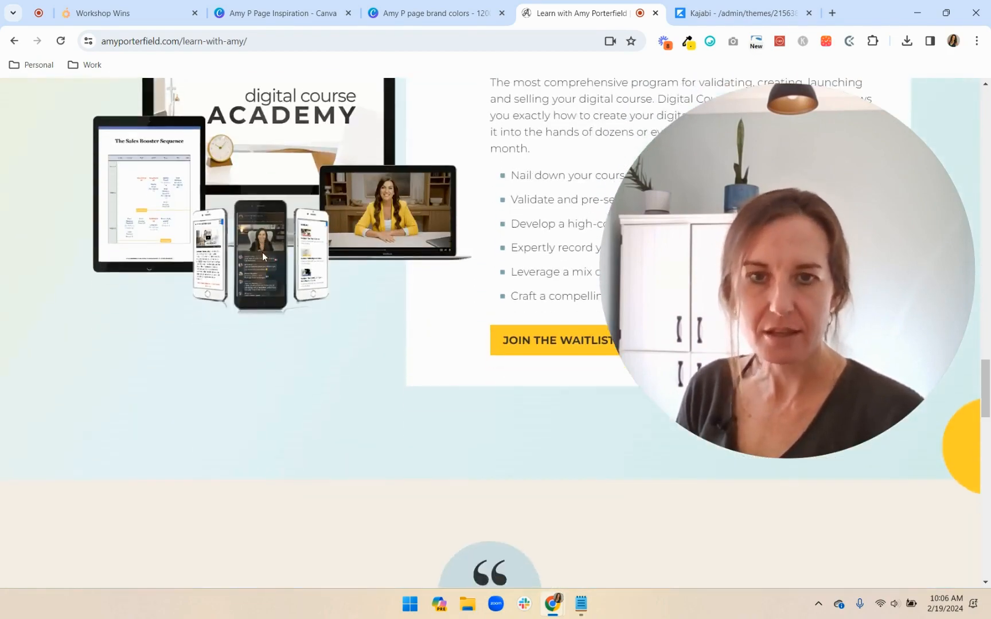
pyautogui.scroll(10, 263, 256)
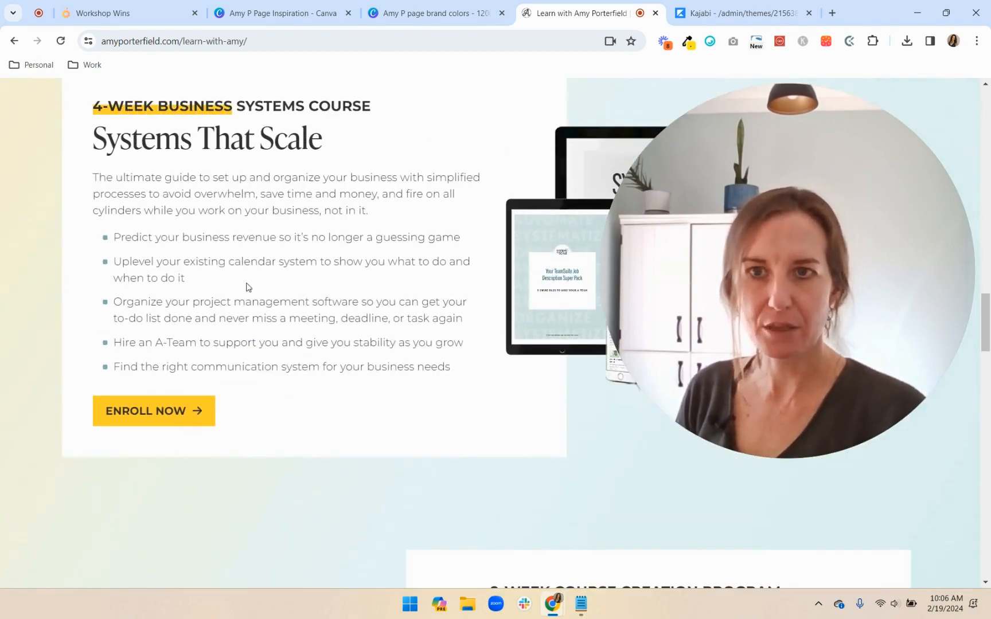
pyautogui.scroll(4, 250, 281)
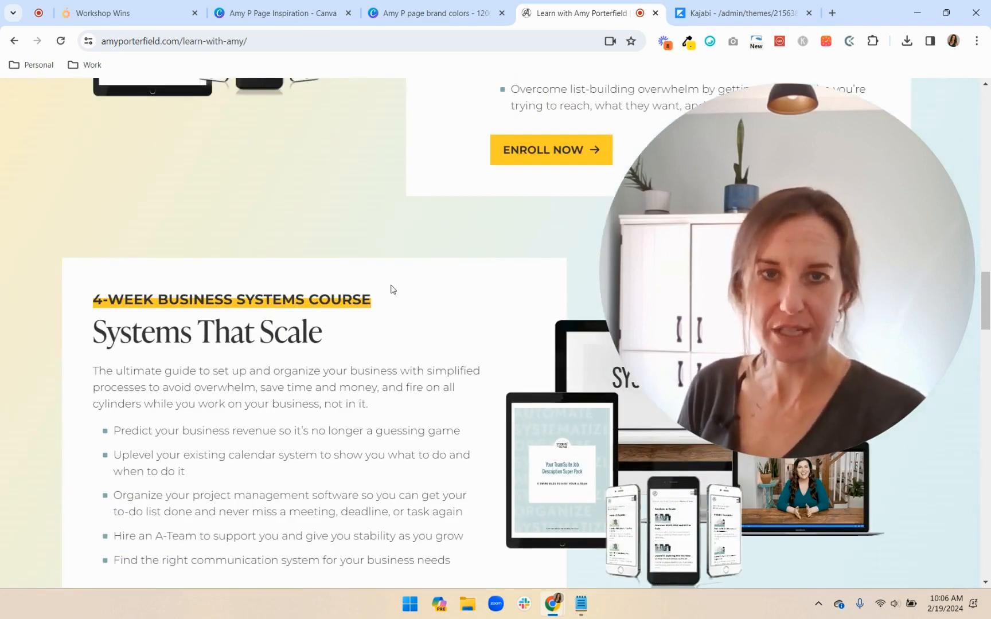
pyautogui.scroll(8, 396, 288)
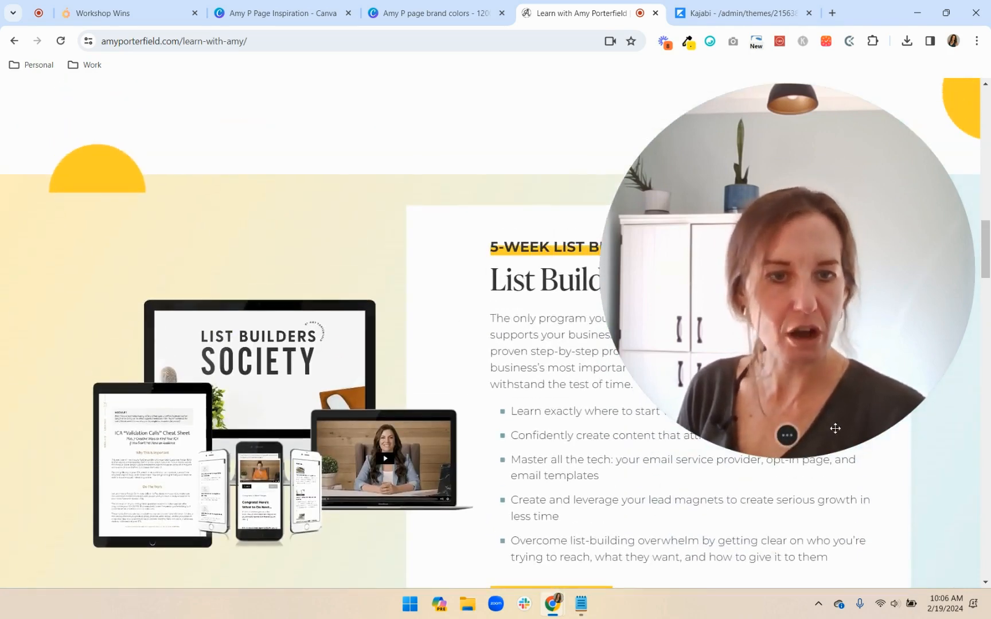
pyautogui.click(785, 435)
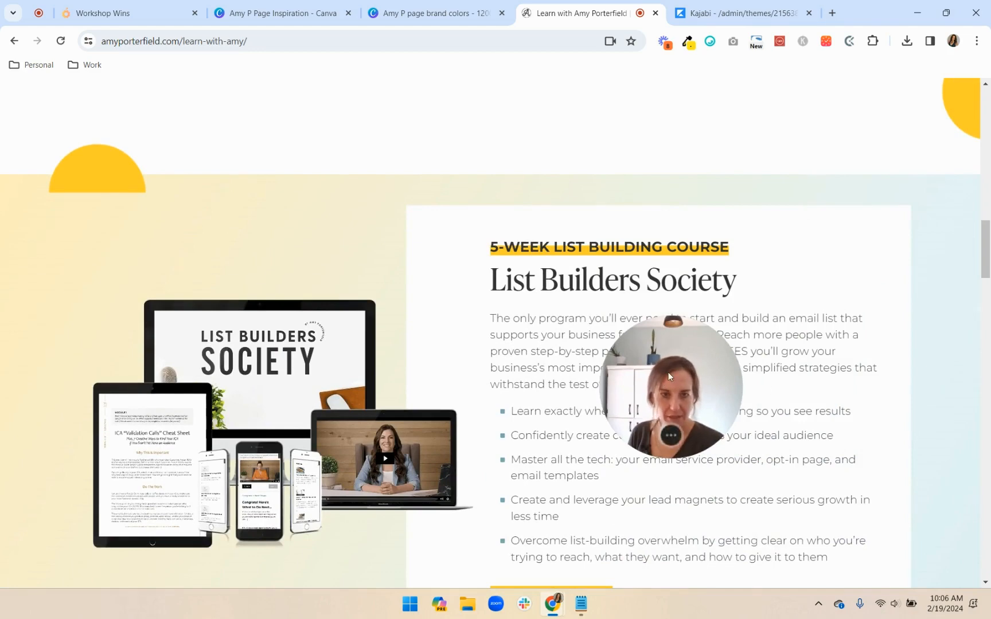
pyautogui.moveTo(668, 377); pyautogui.dragTo(67, 521)
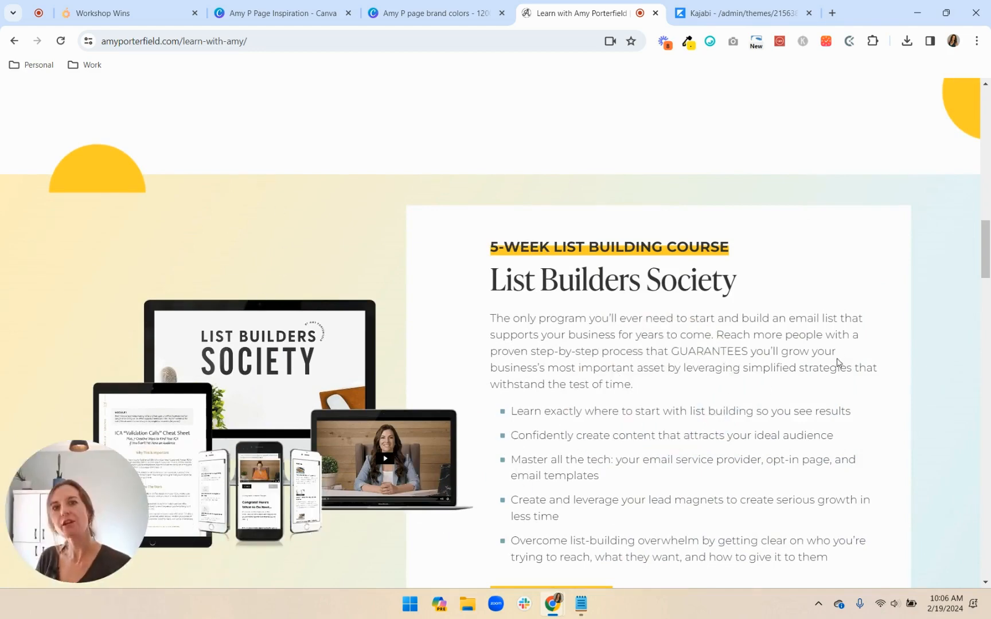
pyautogui.scroll(-3, 643, 517)
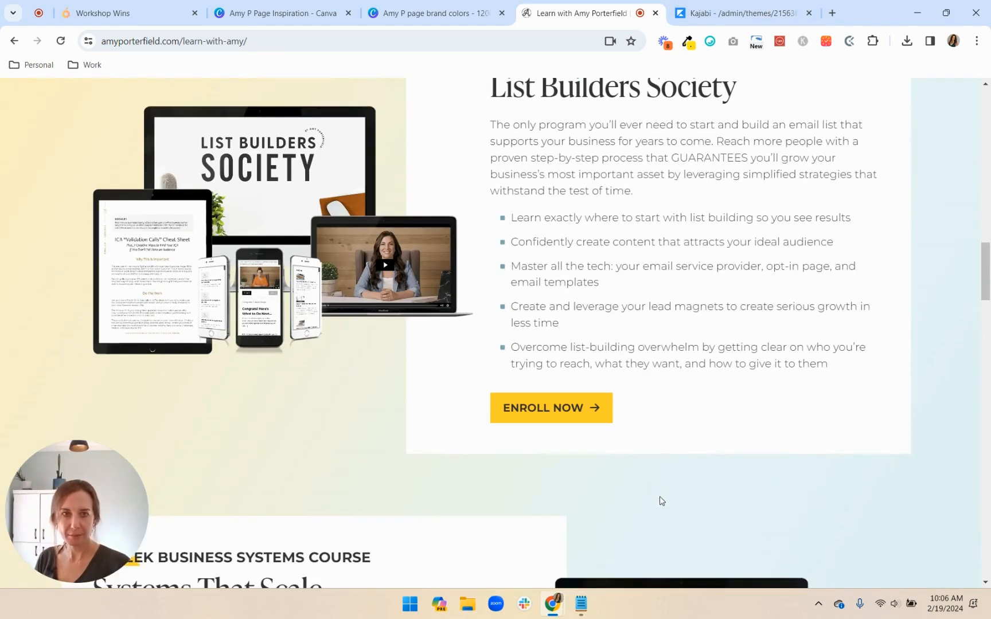
pyautogui.scroll(1, 671, 493)
pyautogui.scroll(1, 854, 349)
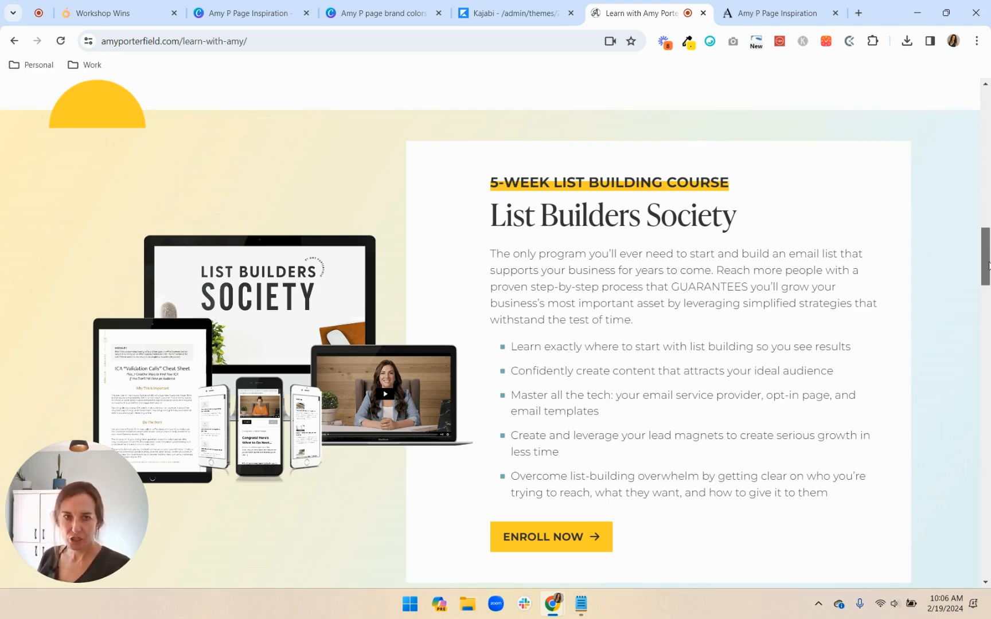
# Review the reference page from its header through Freebies & Resources to the List Builders Society course block.
pyautogui.moveTo(988, 265); pyautogui.dragTo(988, 126)
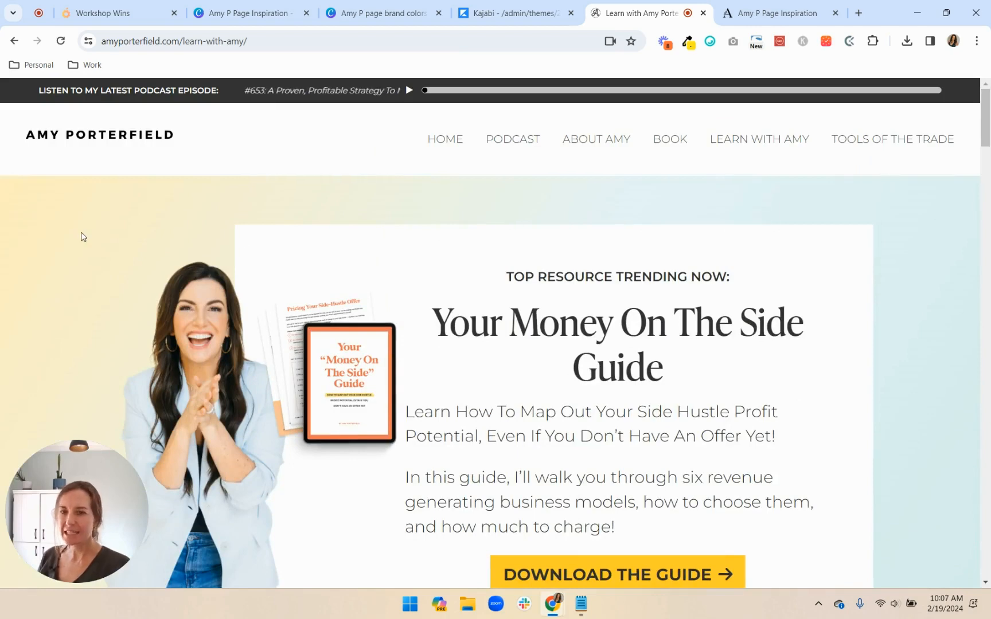
pyautogui.scroll(-2, 951, 245)
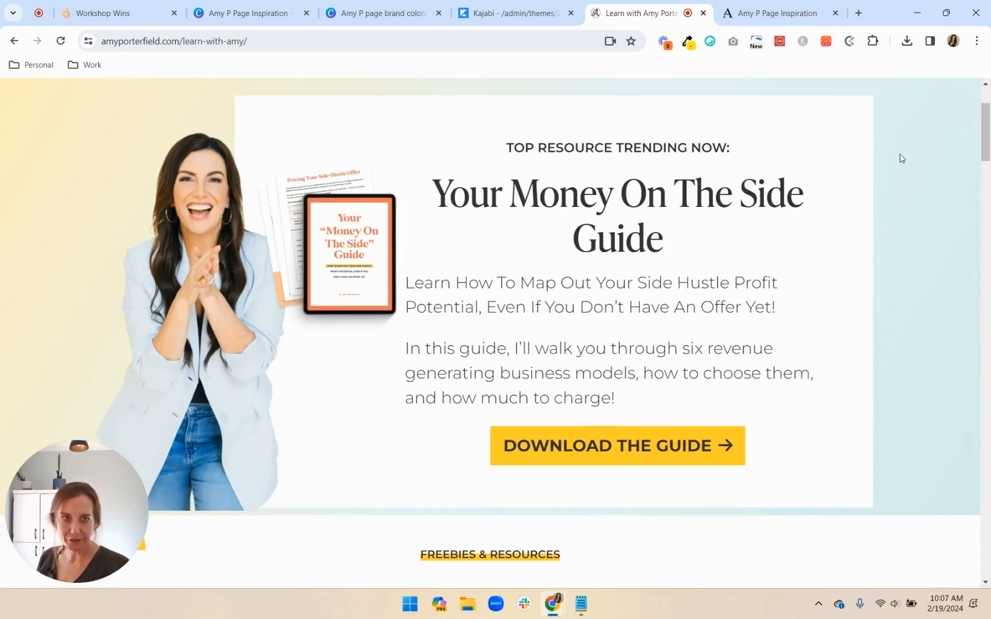
pyautogui.scroll(-5, 924, 176)
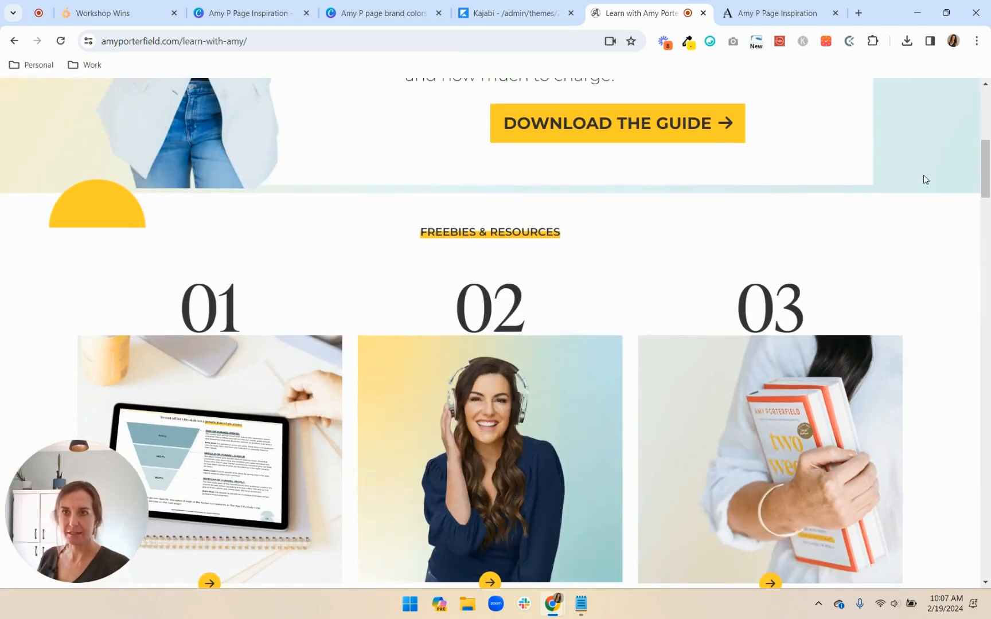
pyautogui.scroll(-12, 924, 179)
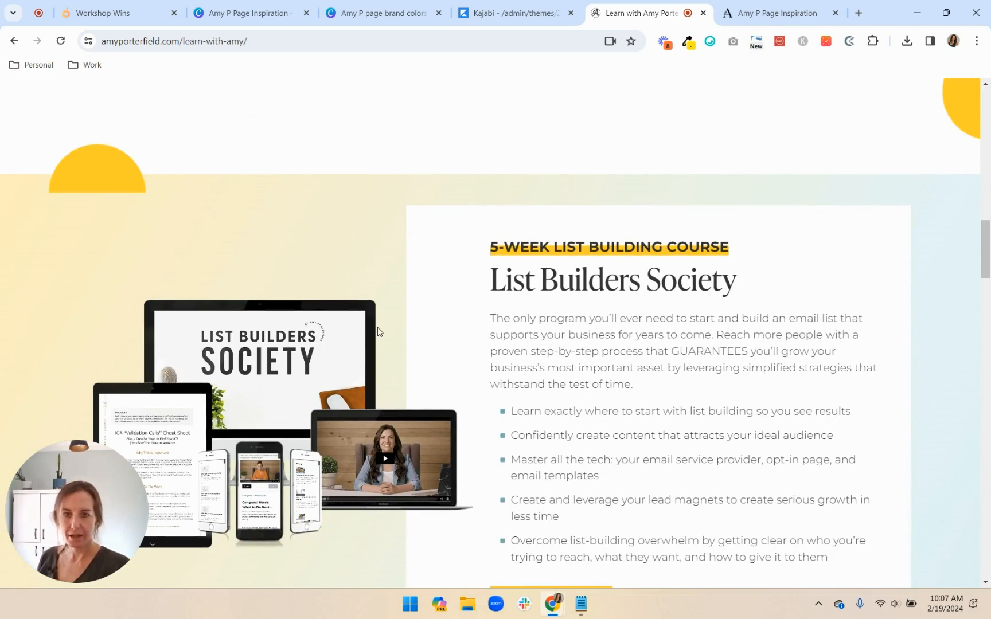
pyautogui.scroll(4, 378, 331)
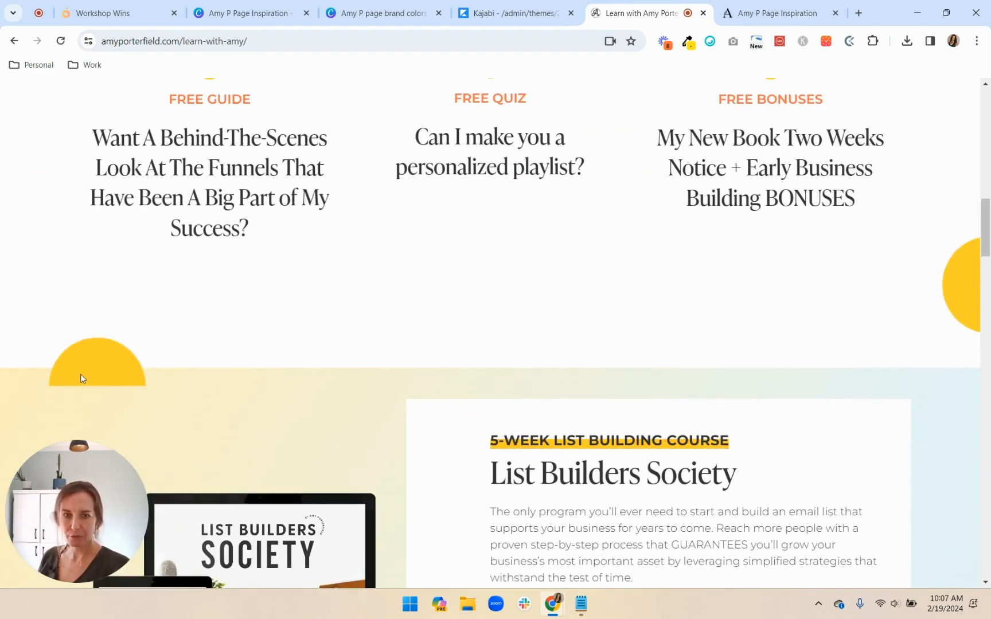
pyautogui.scroll(4, 80, 379)
pyautogui.scroll(-5, 82, 379)
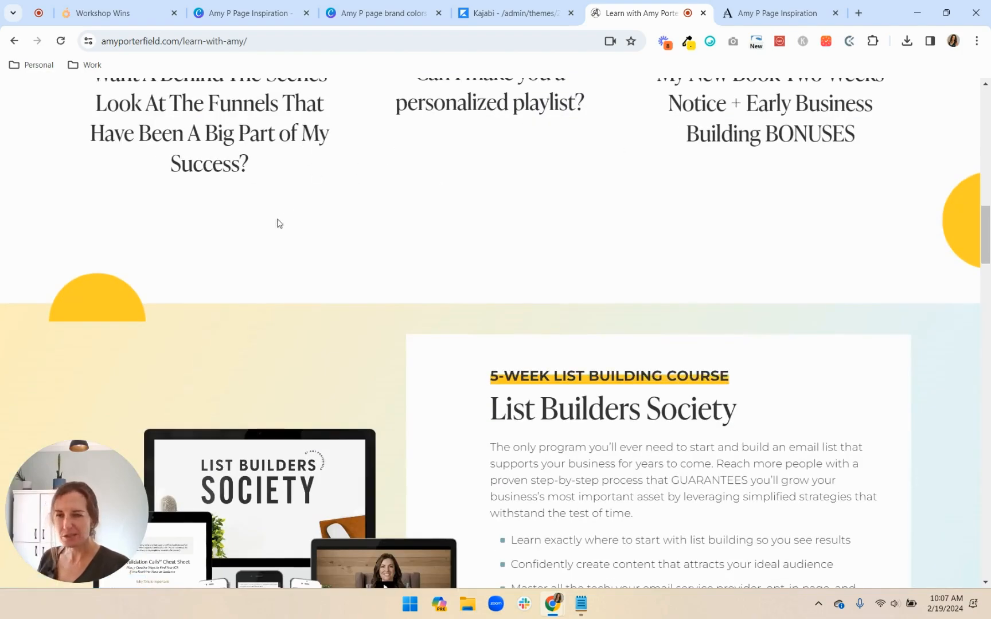
pyautogui.scroll(-3, 247, 213)
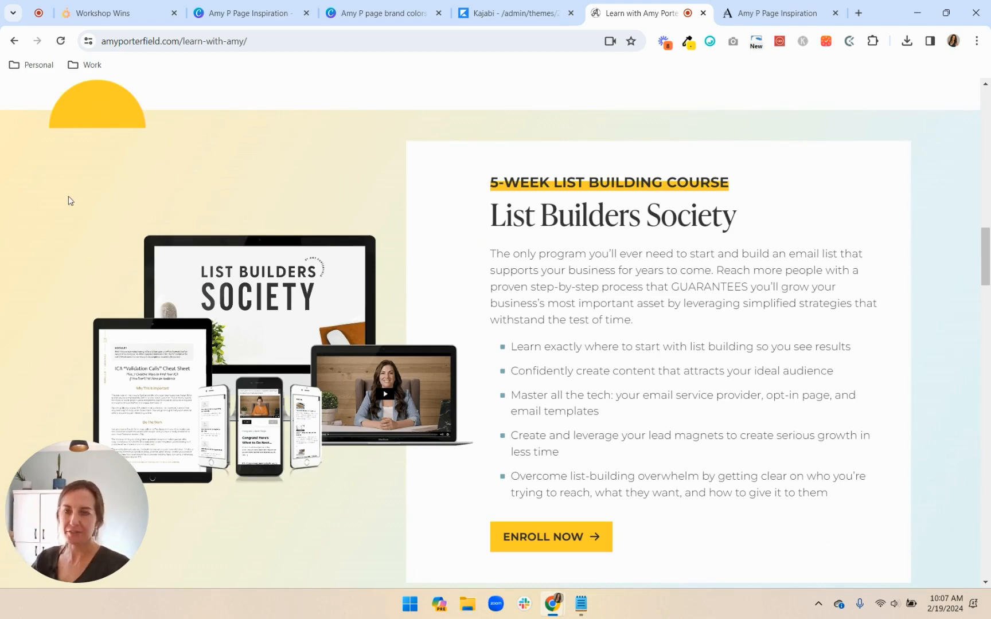
pyautogui.scroll(-1, 68, 191)
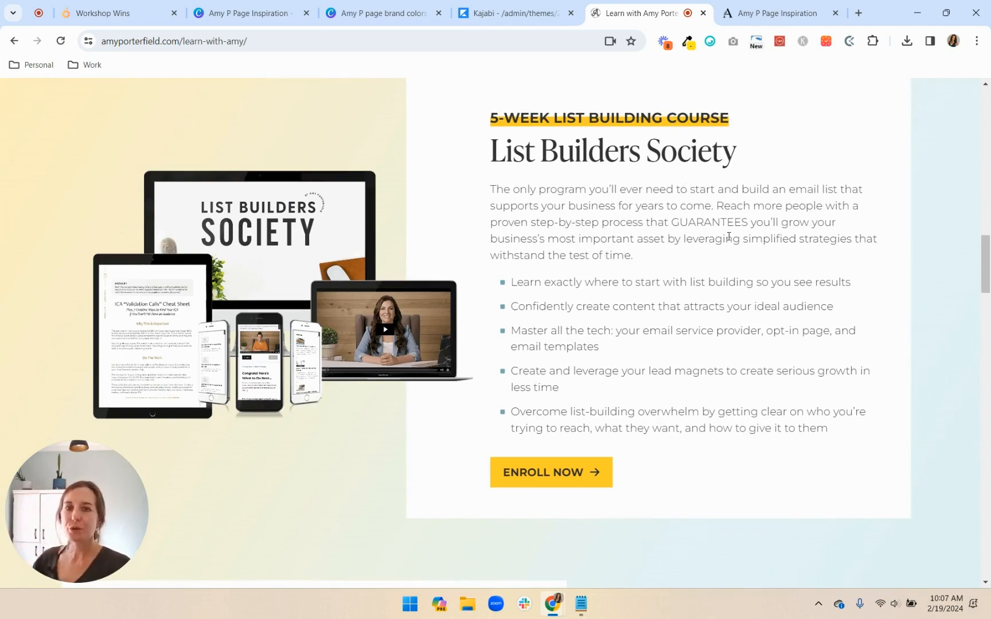
pyautogui.scroll(2, 728, 237)
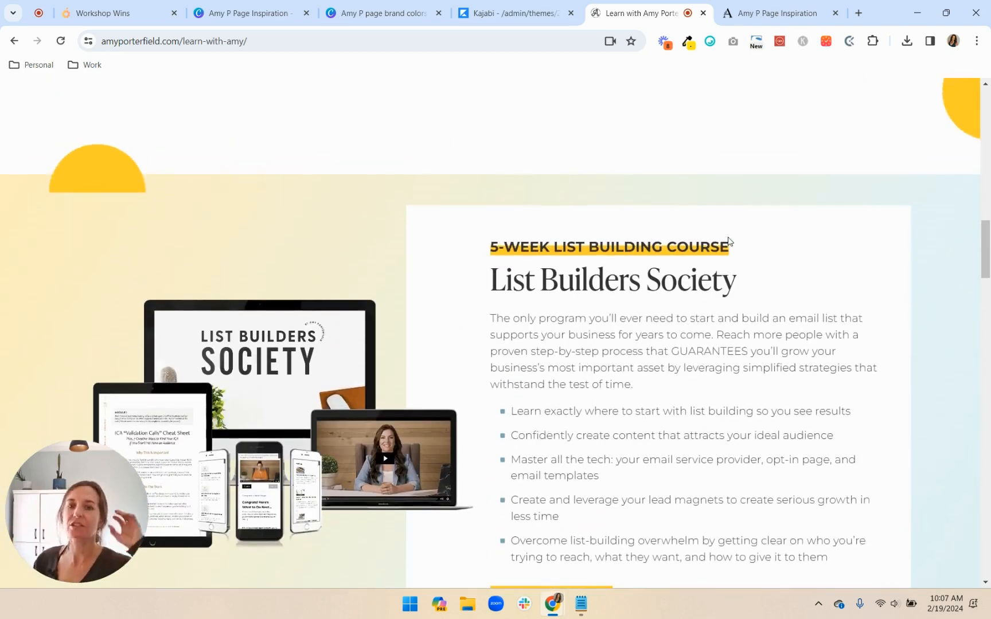
pyautogui.scroll(-2, 906, 286)
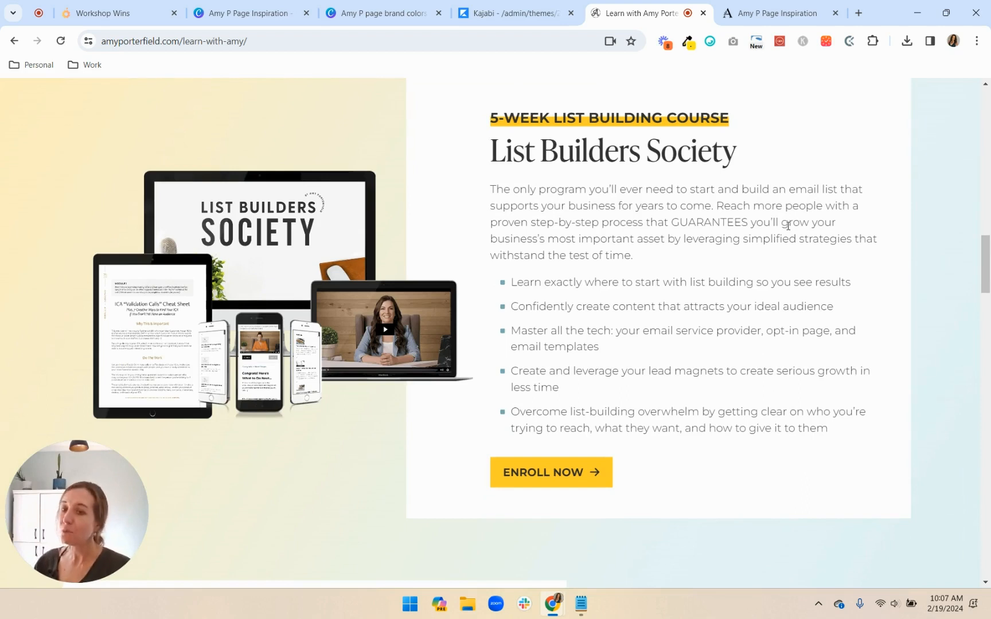
pyautogui.scroll(1, 788, 225)
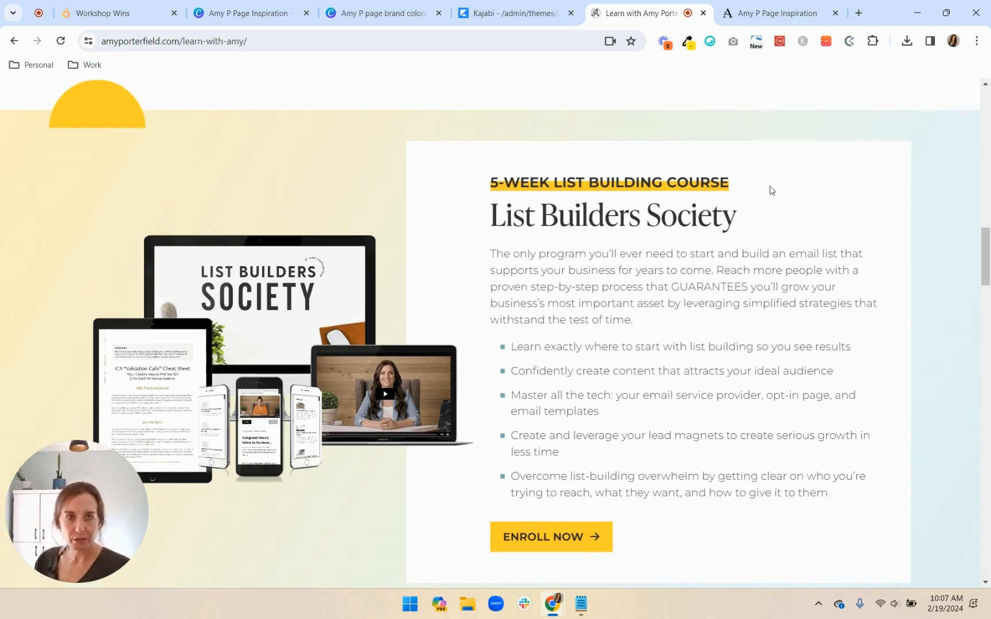
pyautogui.click(835, 14)
pyautogui.moveTo(590, 13); pyautogui.dragTo(688, 9)
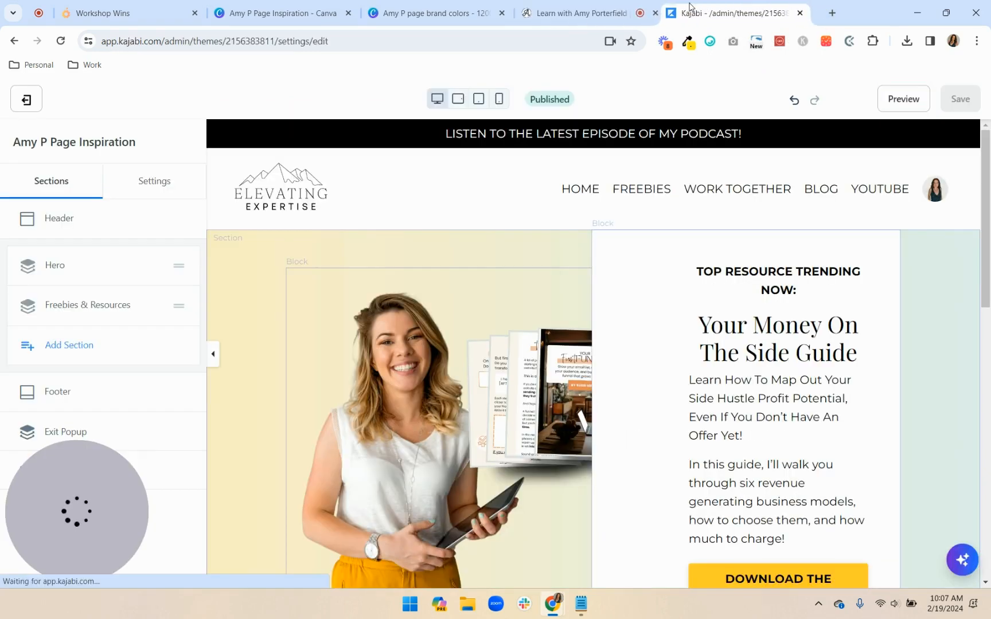
pyautogui.scroll(-6, 465, 436)
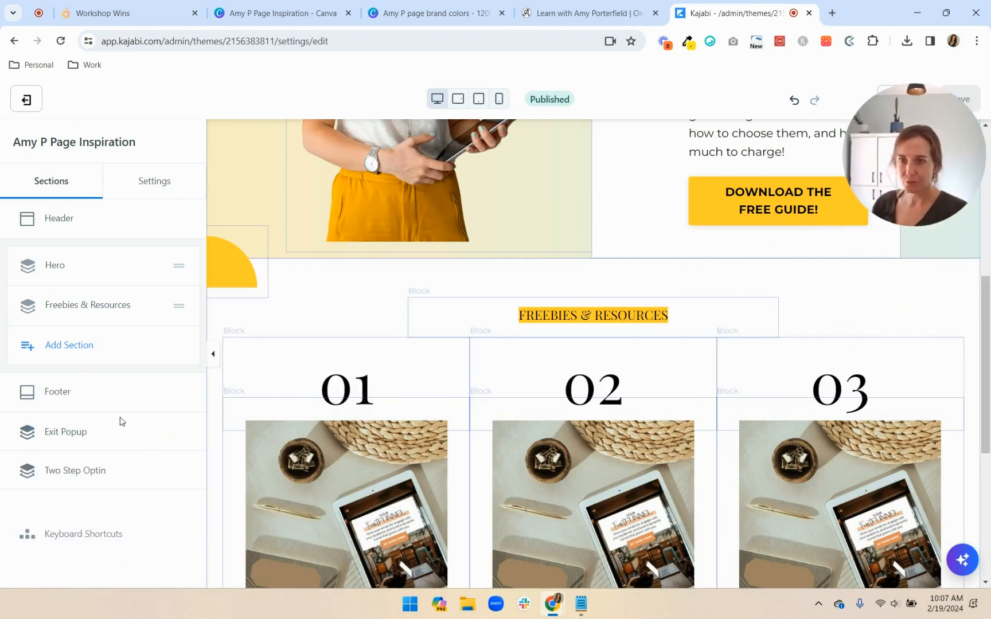
# Search the section library for "custom" and add a Custom Section below Freebies & Resources.
pyautogui.click(85, 347)
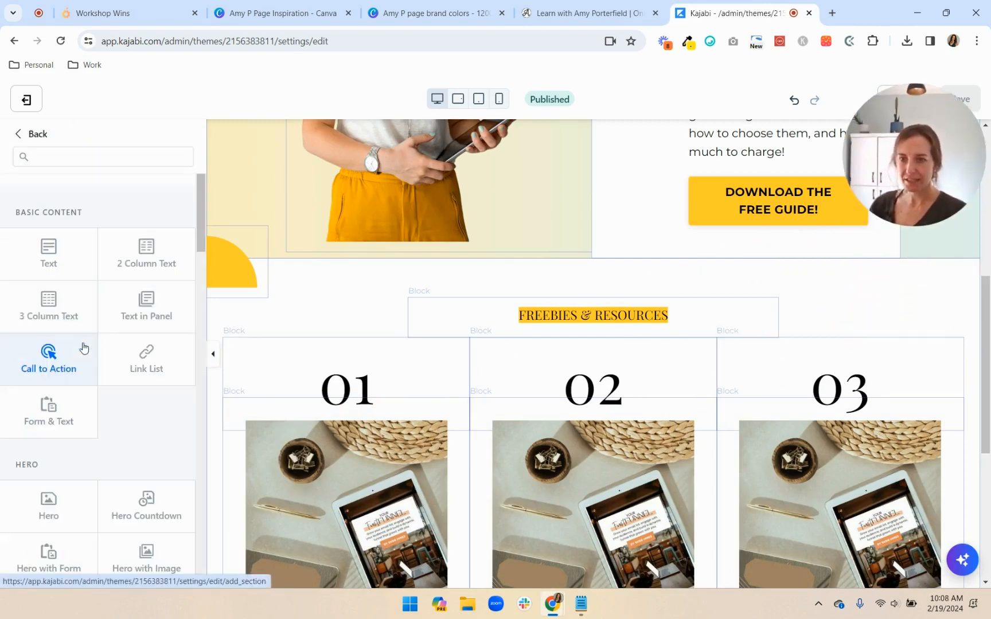
pyautogui.click(57, 153)
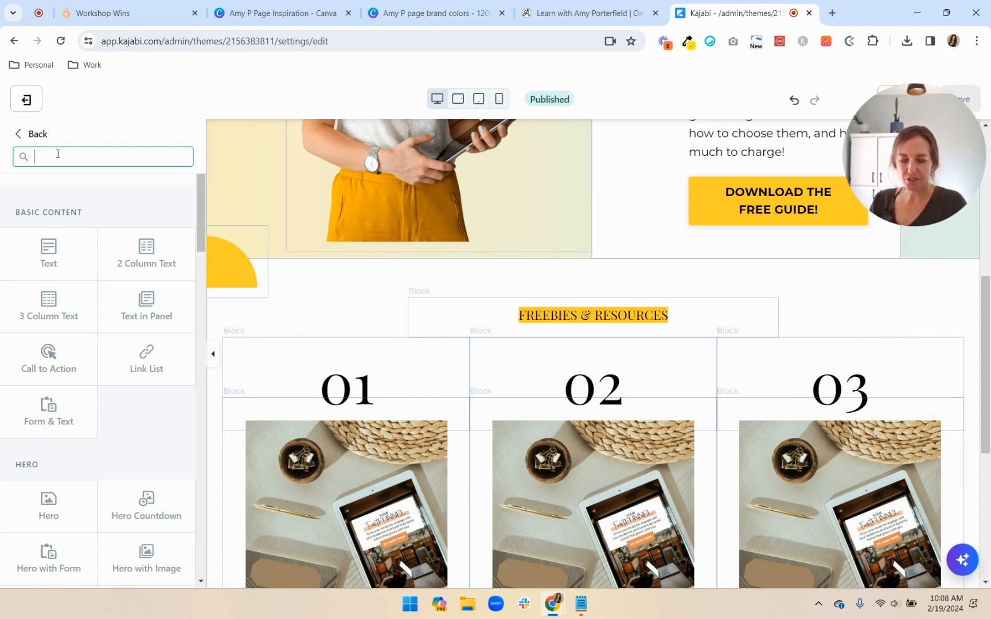
pyautogui.write('custom')
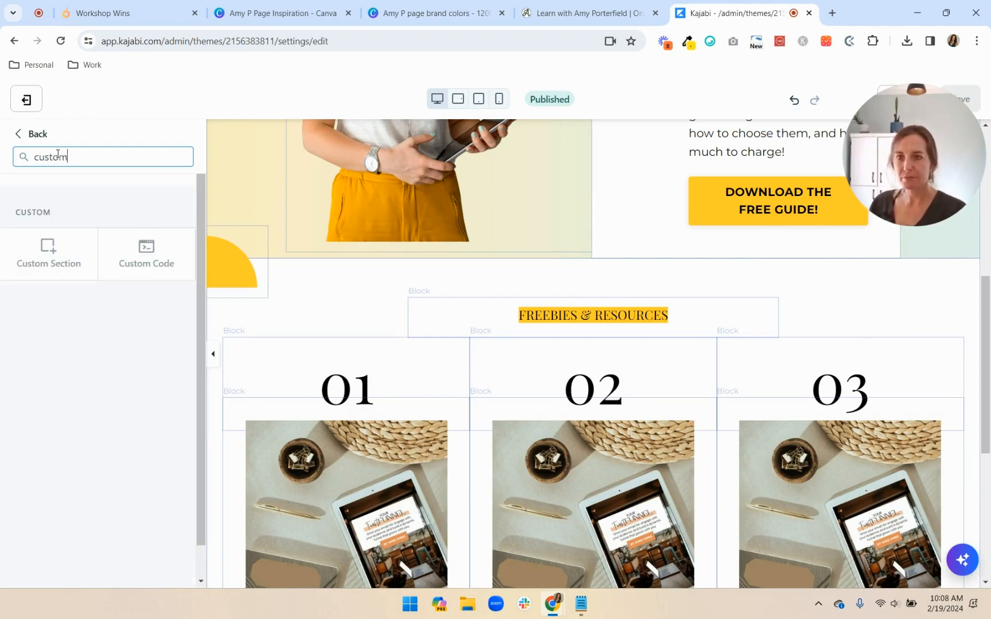
pyautogui.click(57, 247)
# Rename the new custom section as Courses.
pyautogui.click(154, 347)
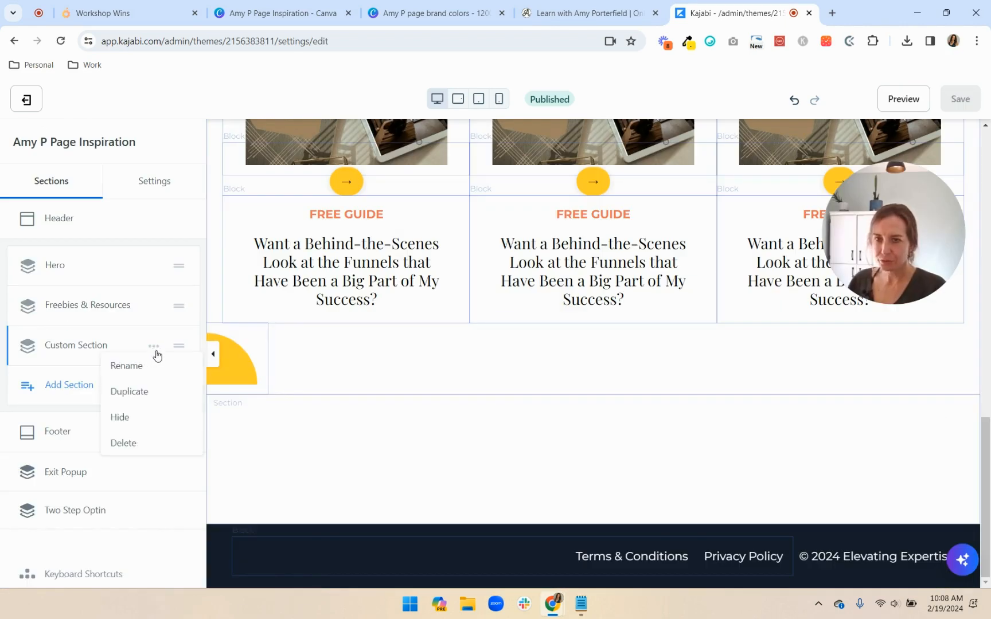
pyautogui.click(128, 366)
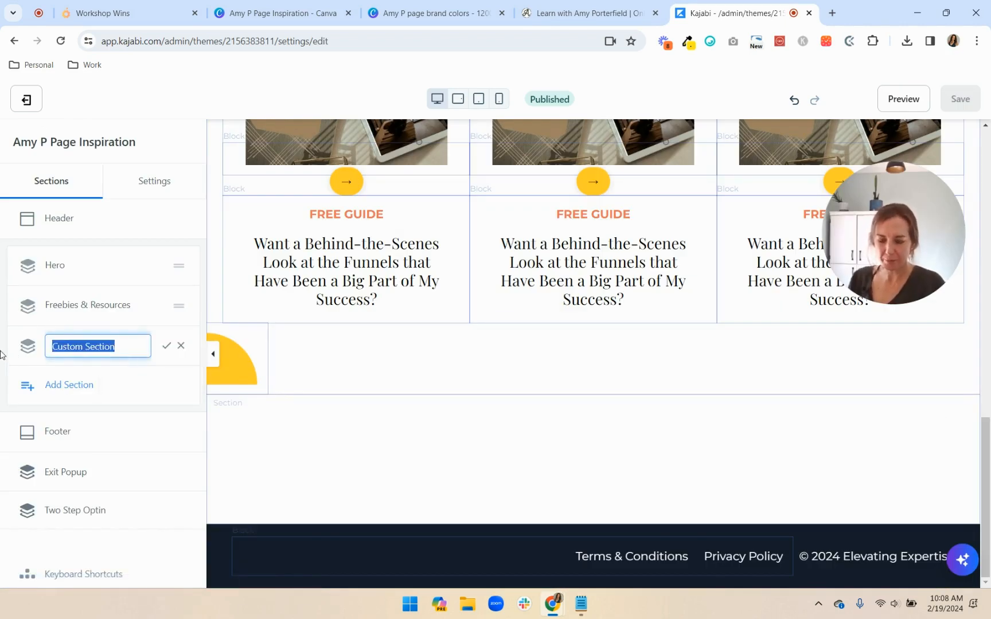
pyautogui.write('Courses')
pyautogui.press('Return')
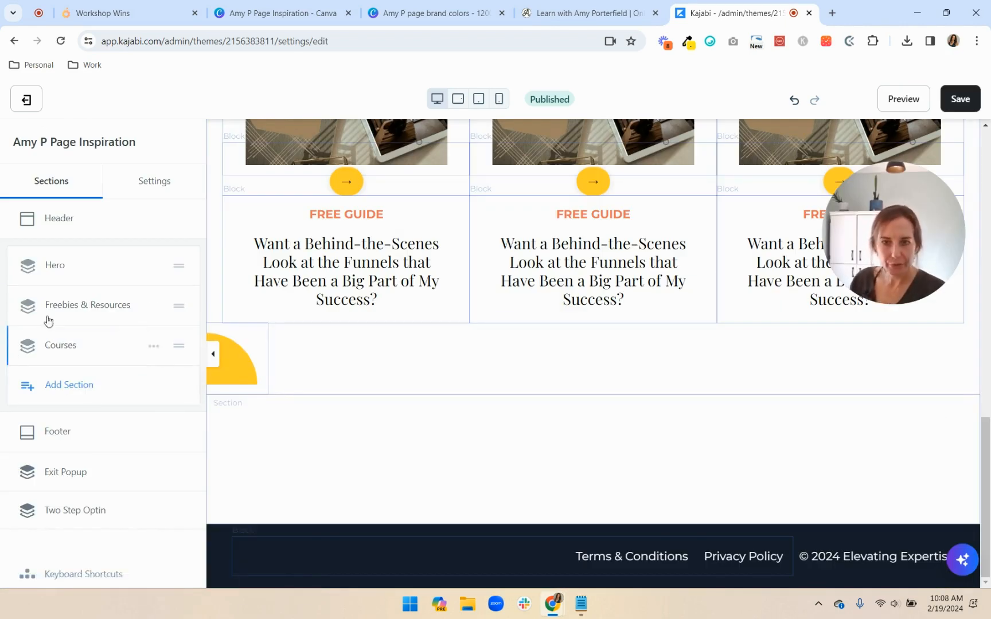
# Set the Courses section's background media type to Image.
pyautogui.click(55, 348)
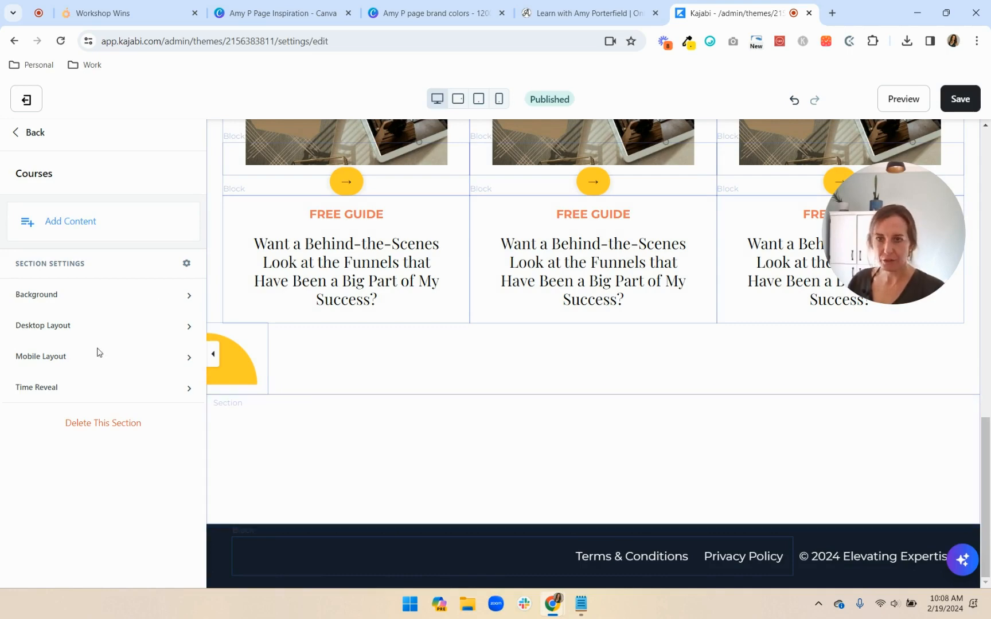
pyautogui.click(115, 300)
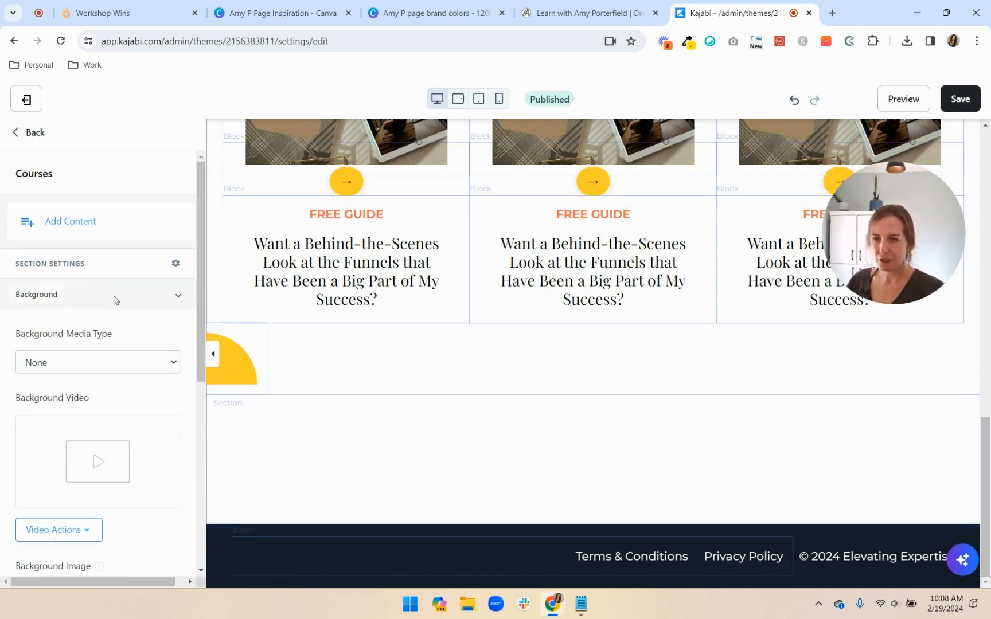
pyautogui.scroll(-2, 162, 440)
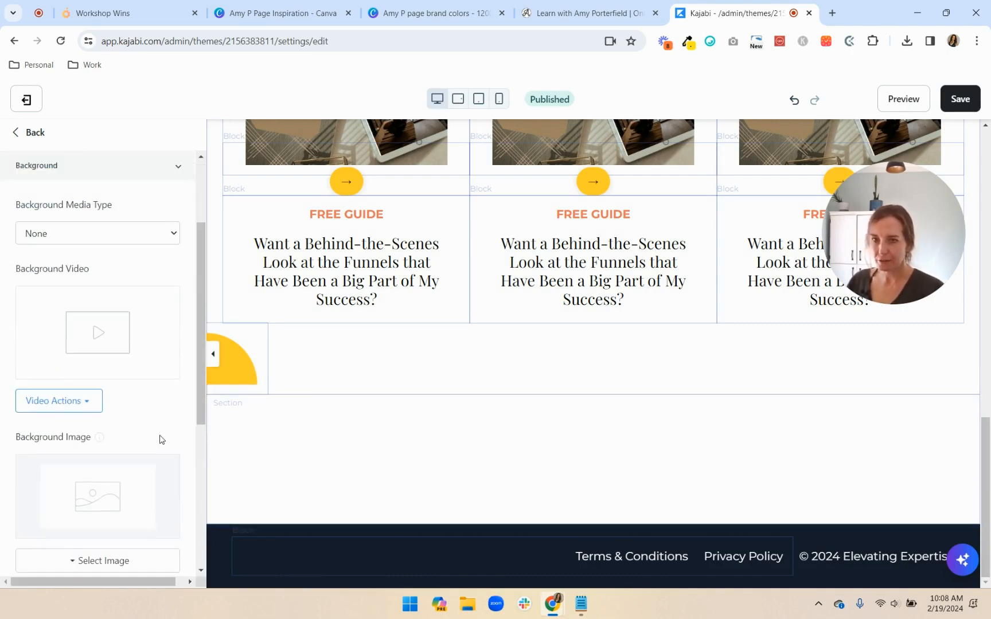
pyautogui.click(96, 240)
pyautogui.click(90, 266)
pyautogui.scroll(-3, 167, 461)
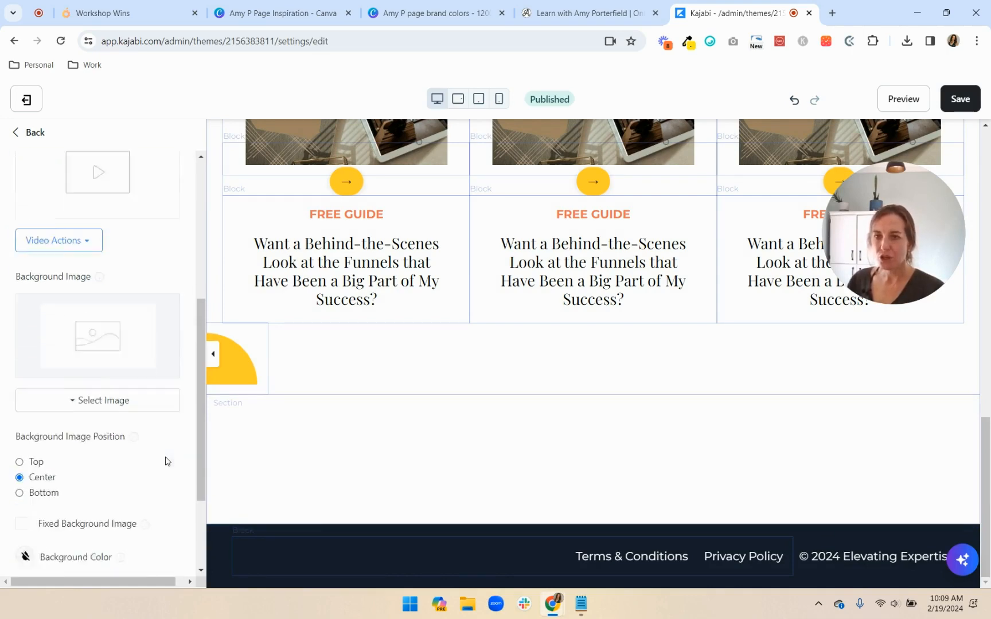
pyautogui.scroll(-1, 165, 461)
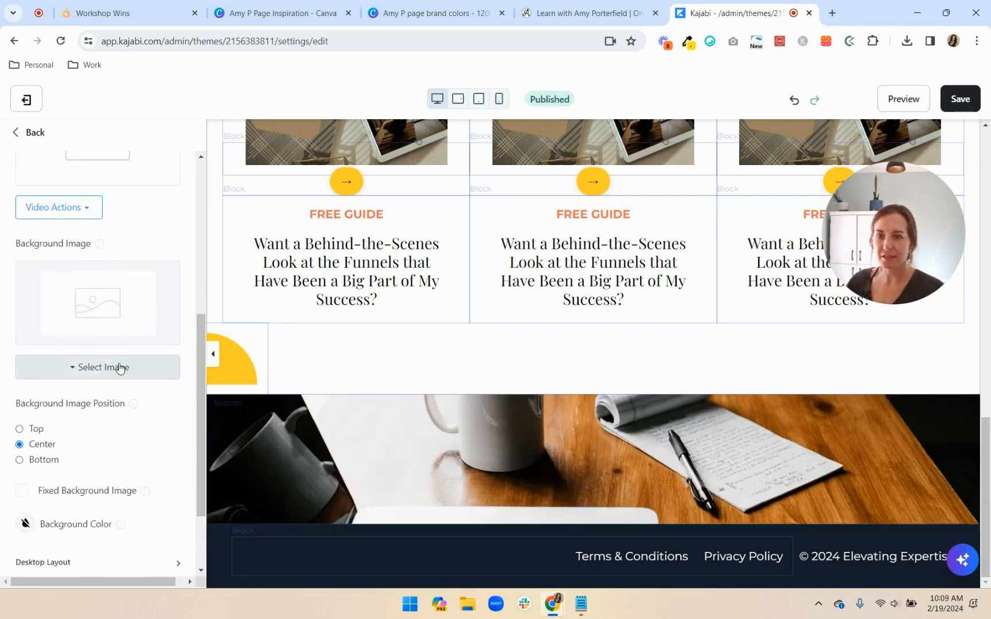
# Set the Courses section's background image to the recent yellow-to-light-blue gradient file.
pyautogui.click(119, 367)
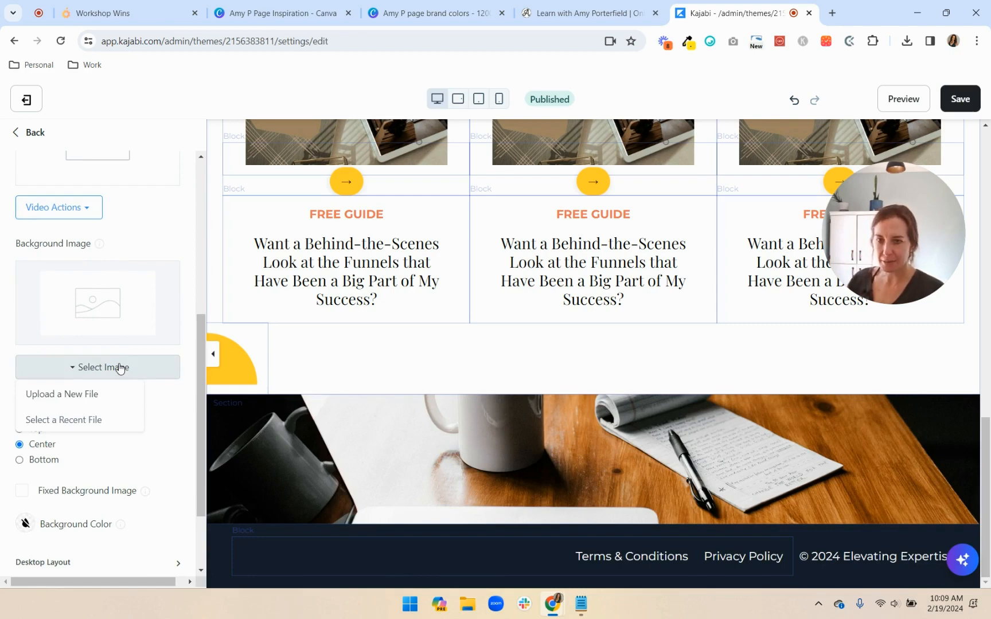
pyautogui.click(116, 422)
pyautogui.scroll(-5, 594, 330)
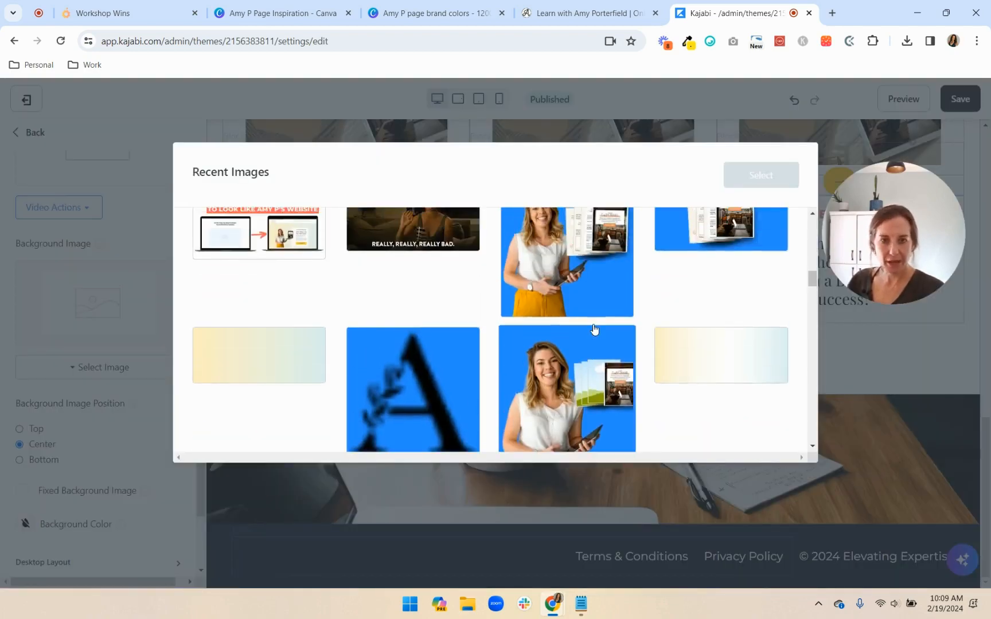
pyautogui.scroll(-1, 594, 329)
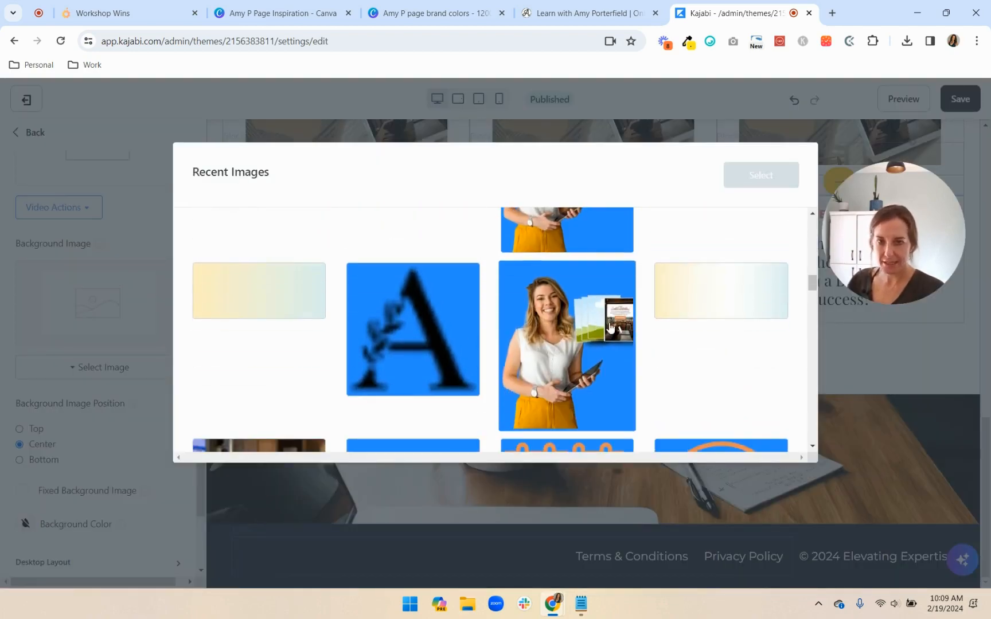
pyautogui.click(235, 300)
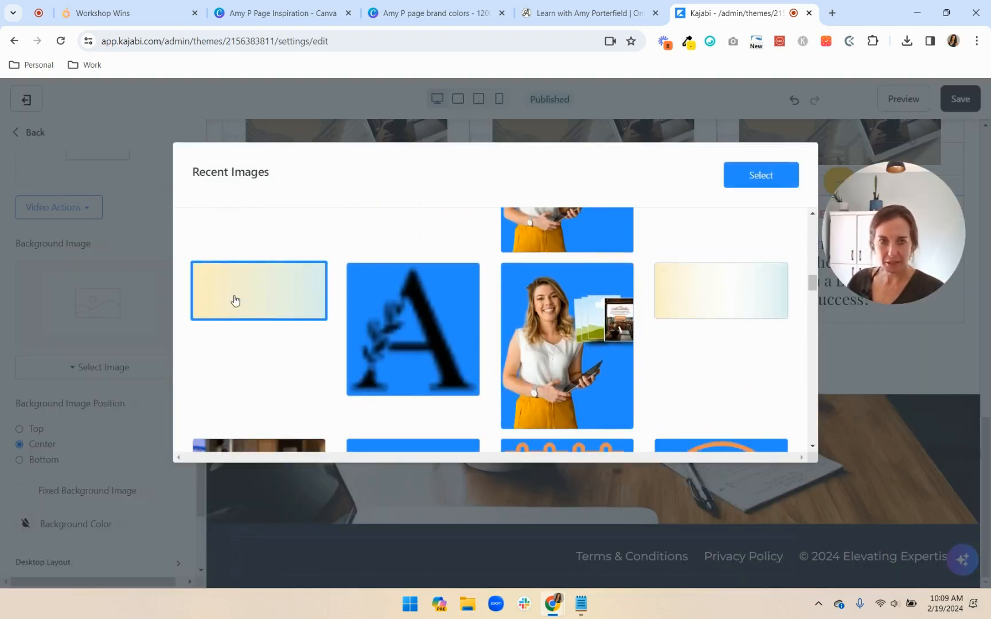
pyautogui.click(777, 181)
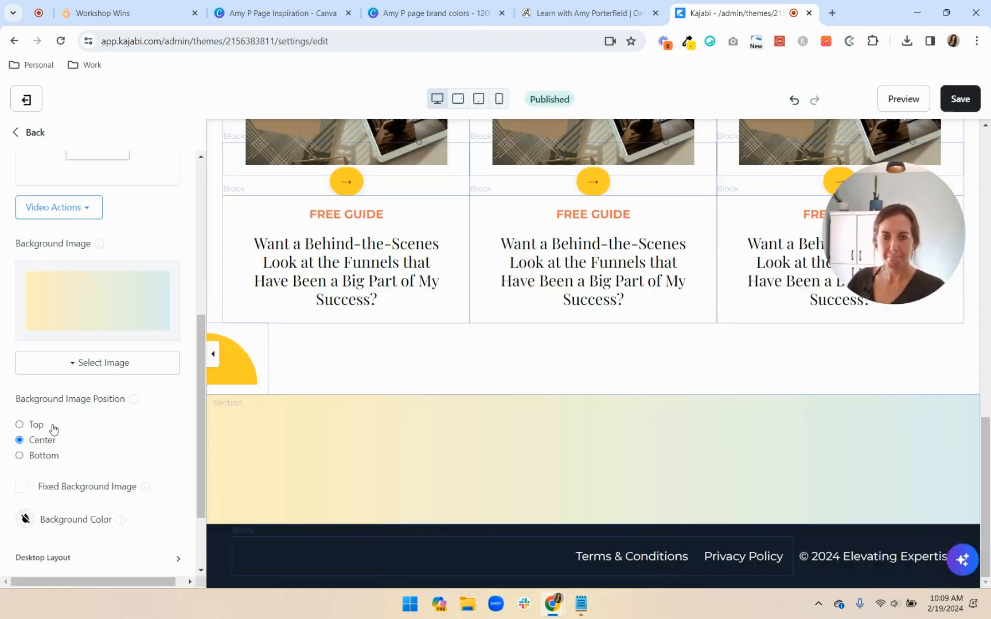
# Check the reference course layout and add an Image block to the Courses section with a width of 5 columns.
pyautogui.click(544, 14)
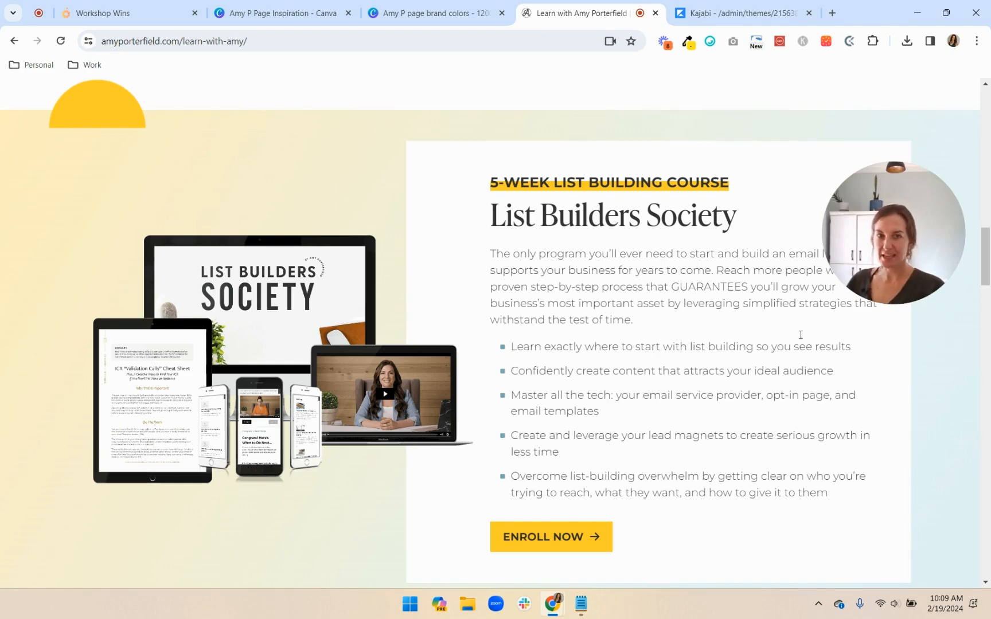
pyautogui.click(733, 11)
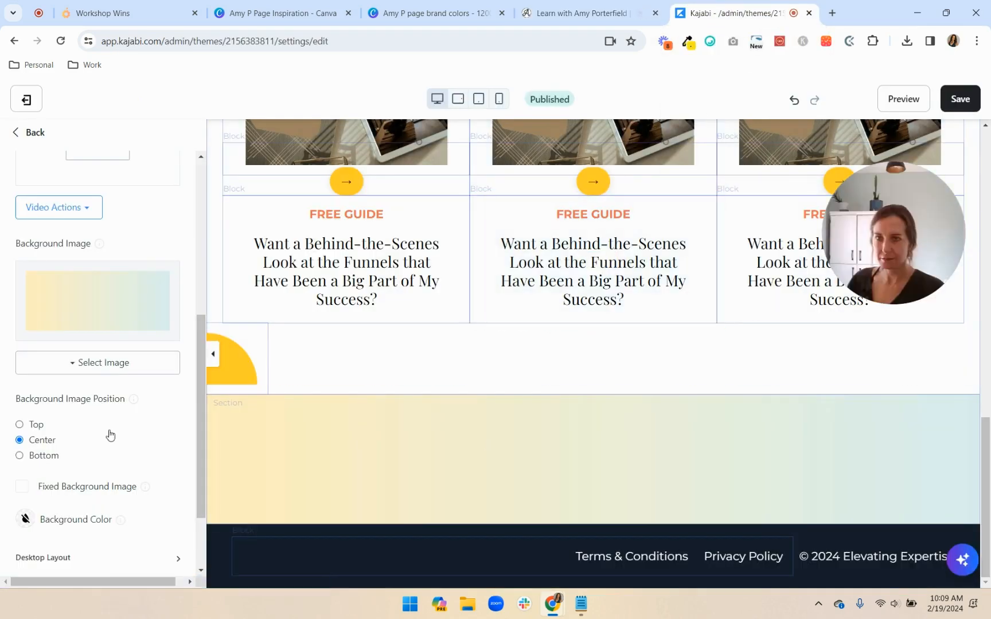
pyautogui.scroll(5, 109, 430)
pyautogui.click(57, 222)
pyautogui.click(48, 504)
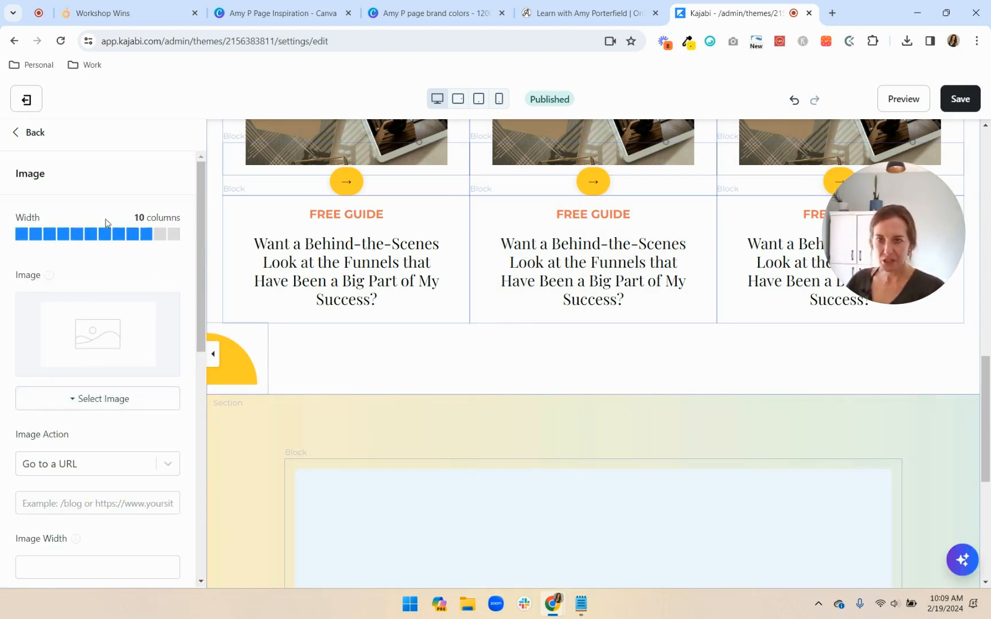
pyautogui.click(77, 235)
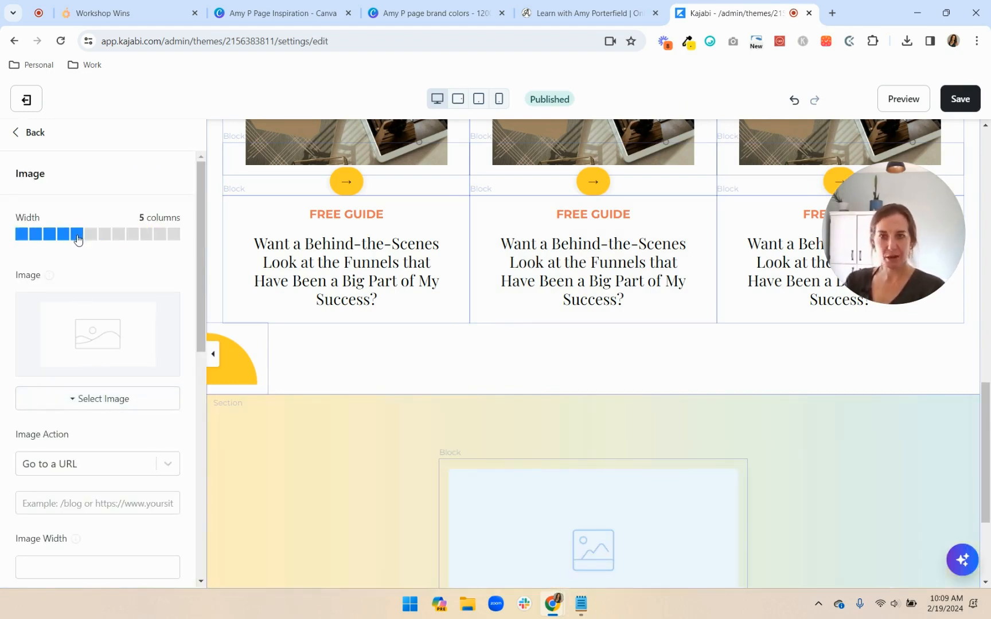
# Add a Text block beside the image block in the Courses section.
pyautogui.click(27, 135)
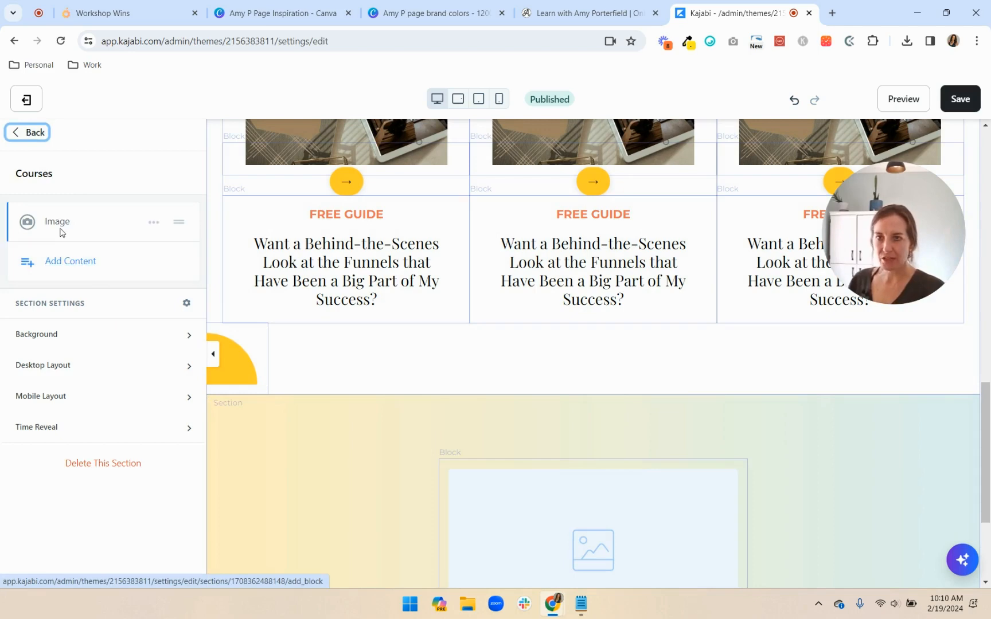
pyautogui.click(60, 263)
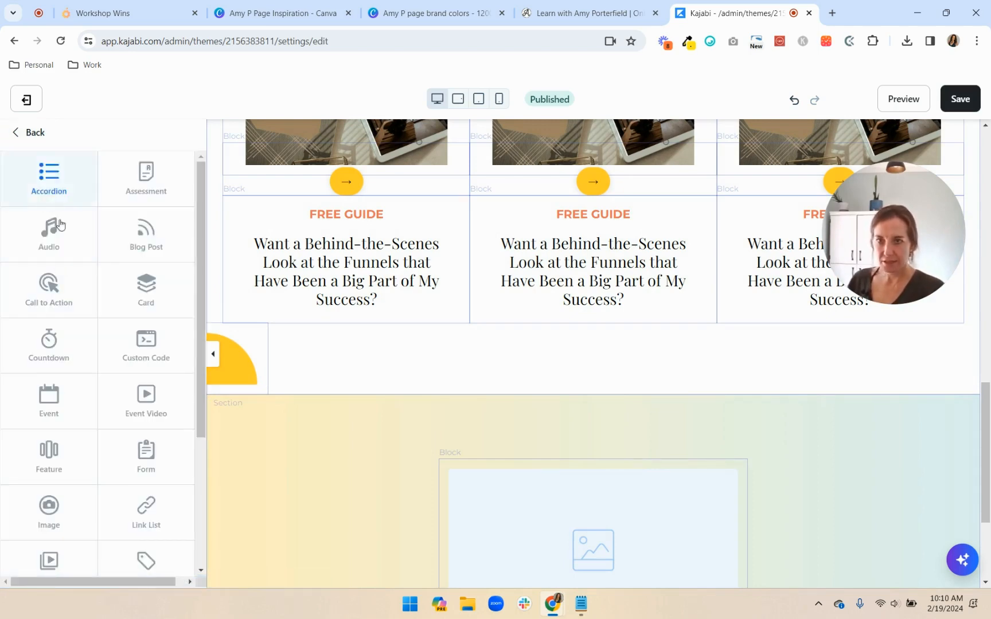
pyautogui.scroll(-3, 86, 344)
pyautogui.click(49, 476)
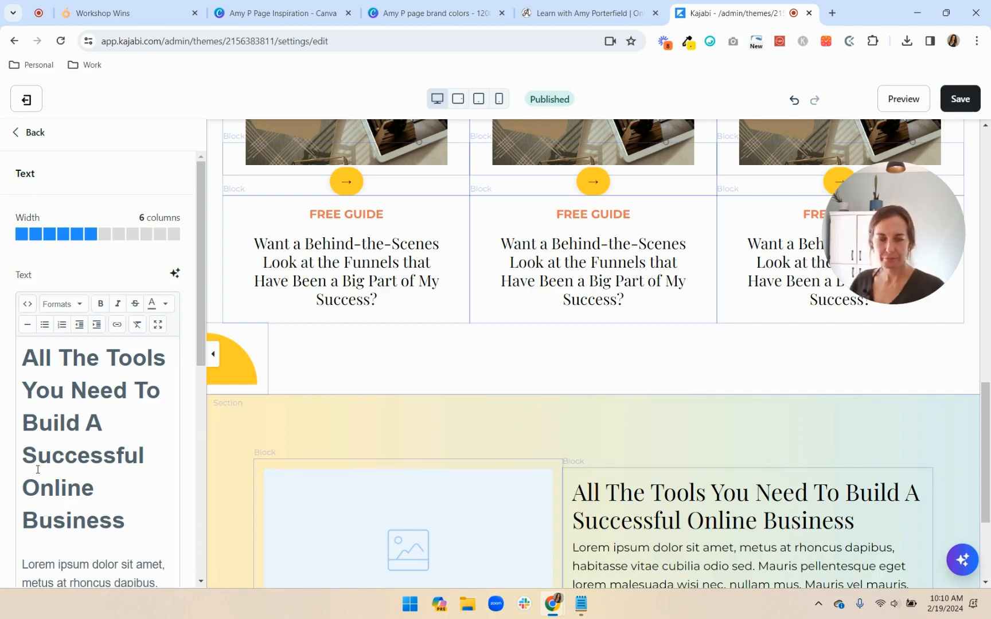
pyautogui.scroll(-3, 712, 483)
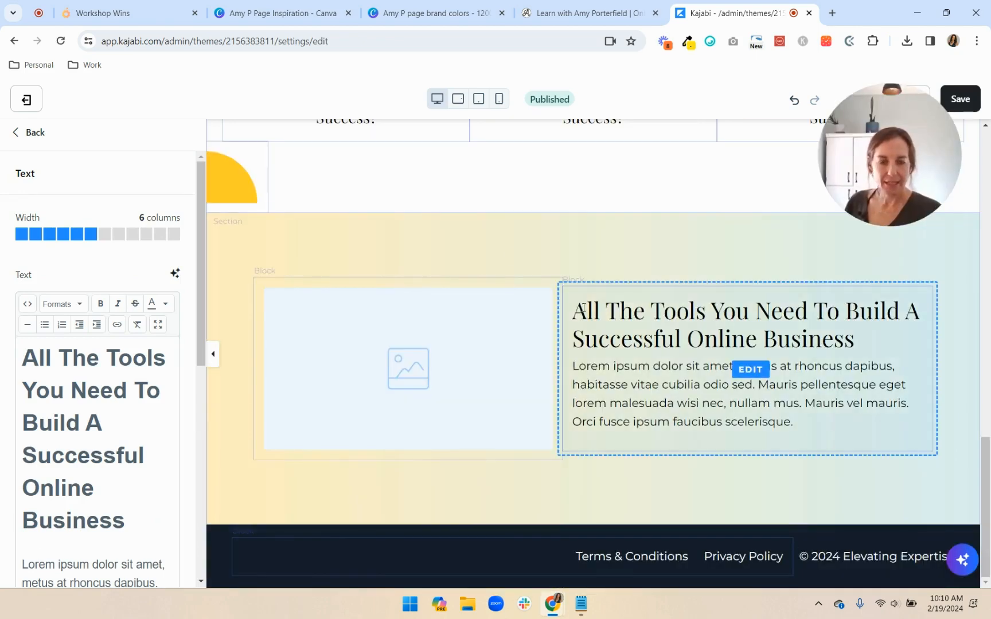
# Copy the List Builders Society text, from subtitle through last bullet, from the reference page and paste it over the Text block's placeholder in the full-screen editor.
pyautogui.click(541, 7)
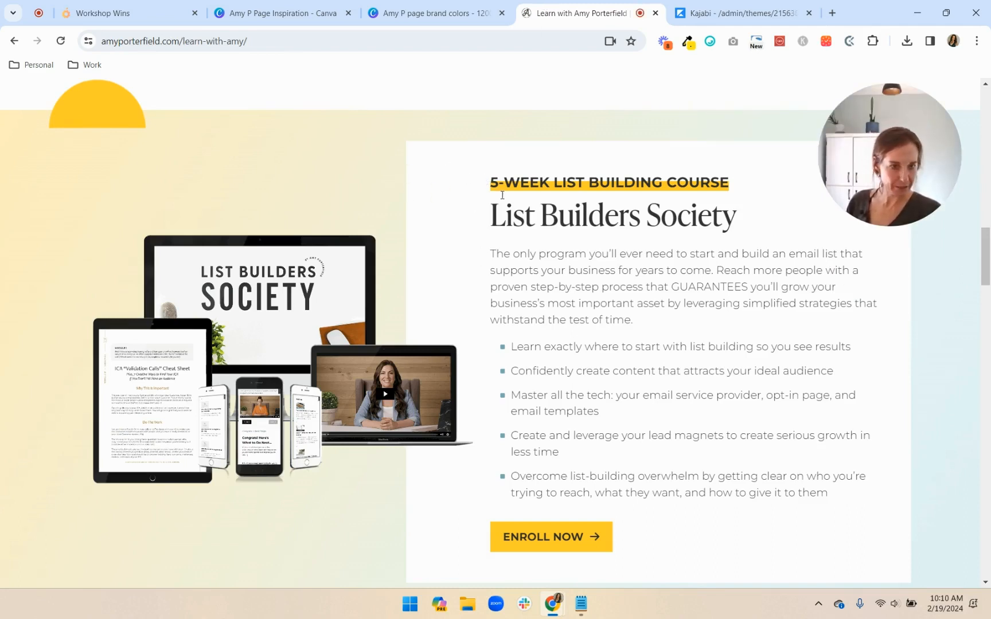
pyautogui.scroll(-3, 816, 471)
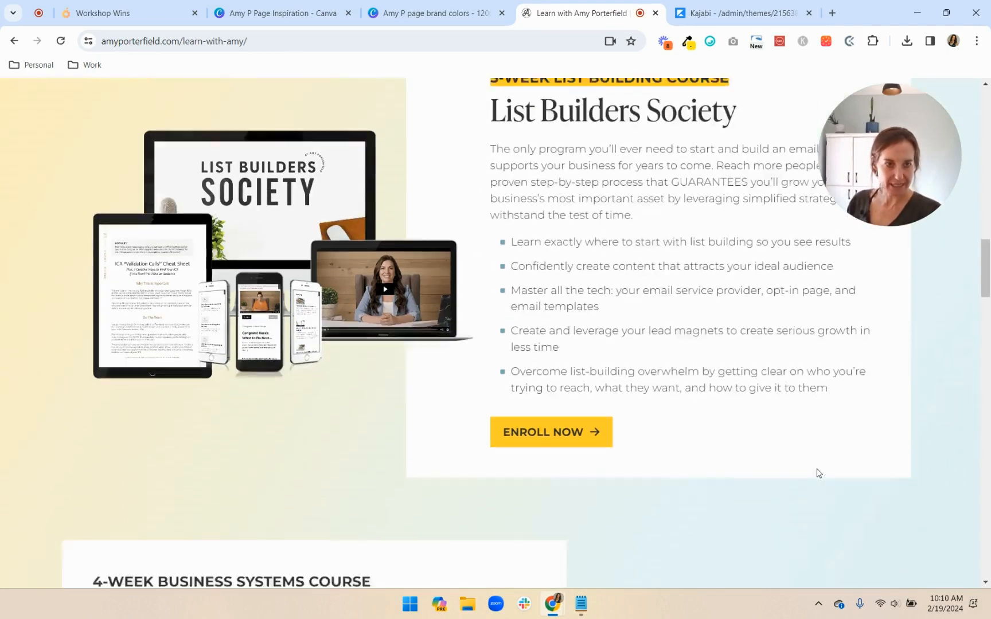
pyautogui.scroll(2, 876, 361)
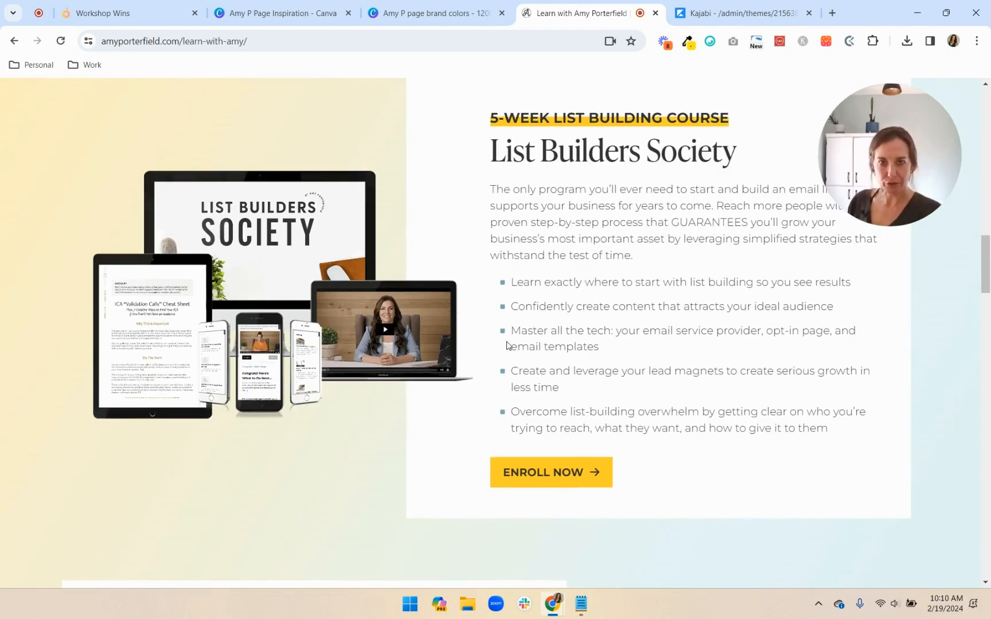
pyautogui.moveTo(499, 124); pyautogui.dragTo(618, 459)
pyautogui.hotkey('ctrl', 'c')
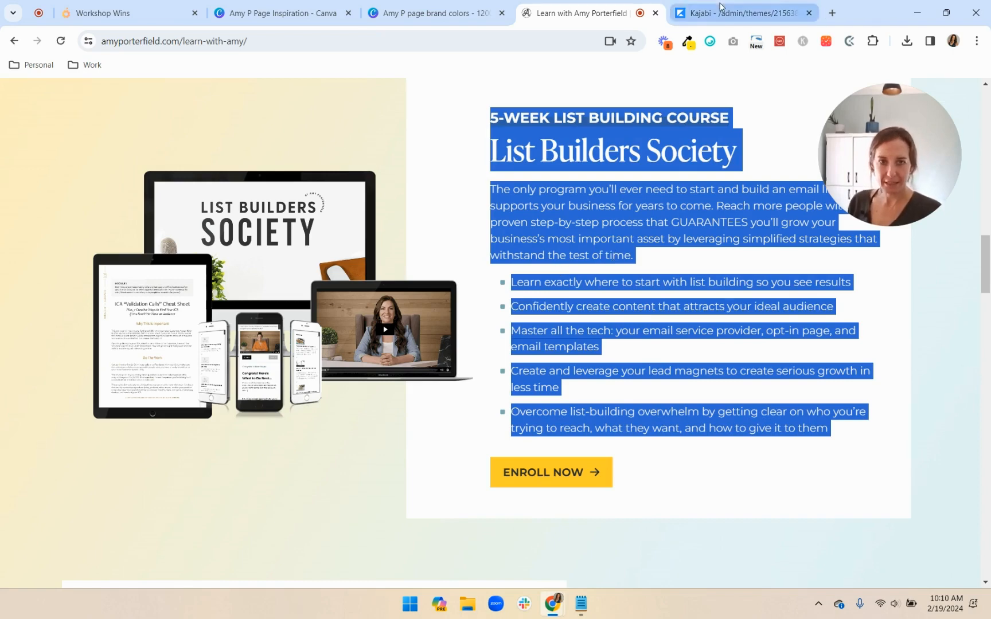
pyautogui.click(720, 8)
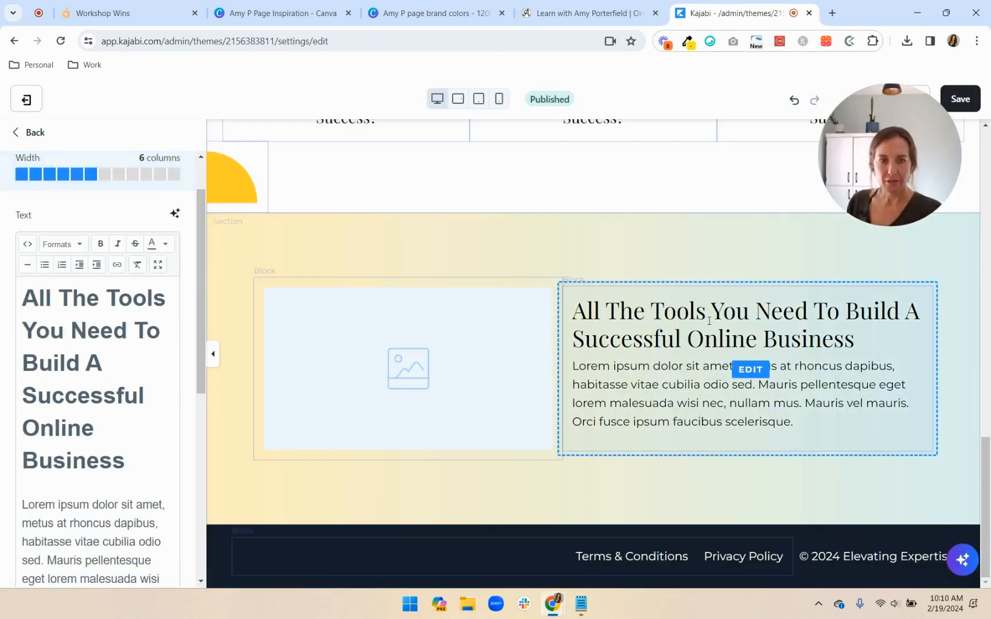
pyautogui.click(157, 265)
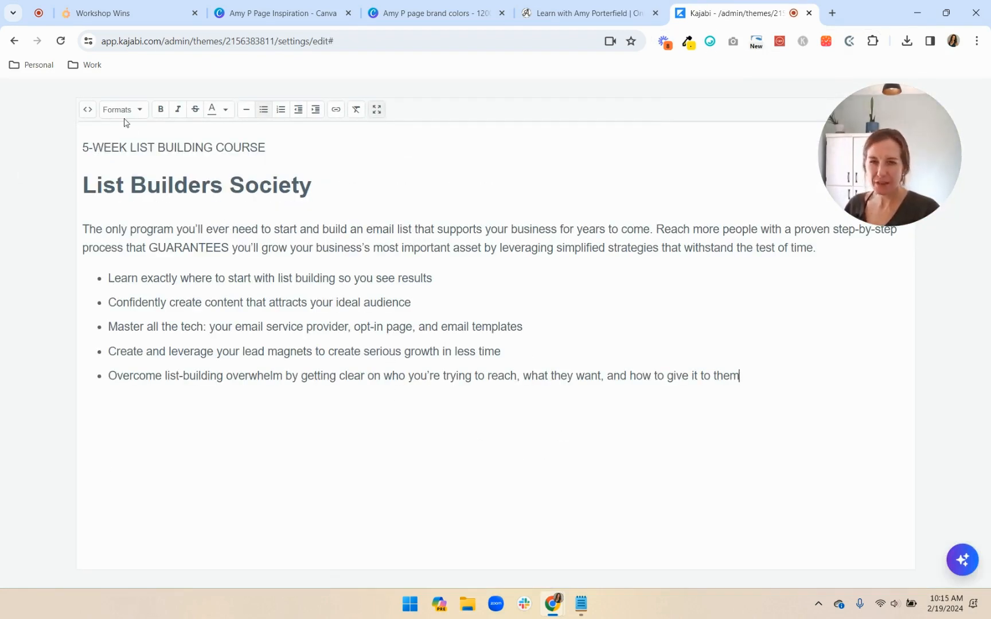
# Replace the Text block's source code with the copied course text without its HTML tags, and check the result on the page.
pyautogui.click(88, 109)
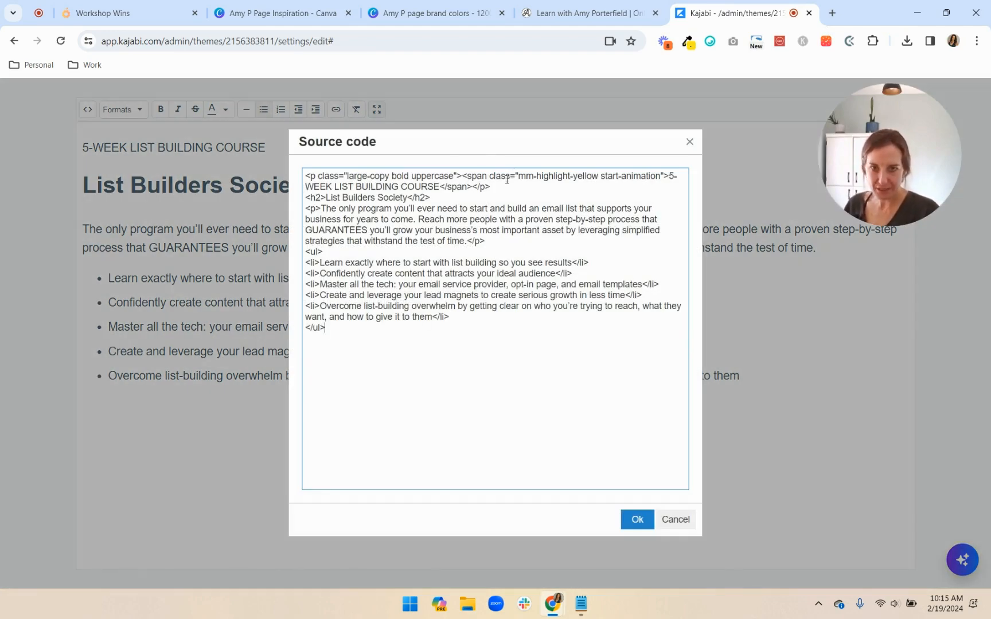
pyautogui.moveTo(507, 180)
pyautogui.mouseDown()
pyautogui.moveTo(533, 177)
pyautogui.moveTo(493, 188)
pyautogui.mouseUp()
pyautogui.click(598, 175)
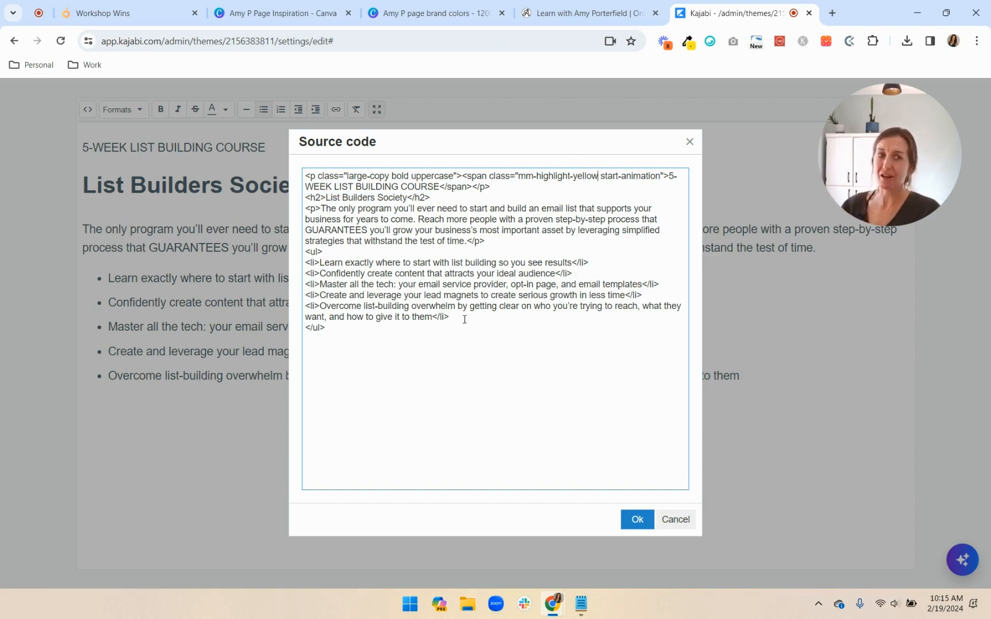
pyautogui.moveTo(394, 332); pyautogui.dragTo(223, 115)
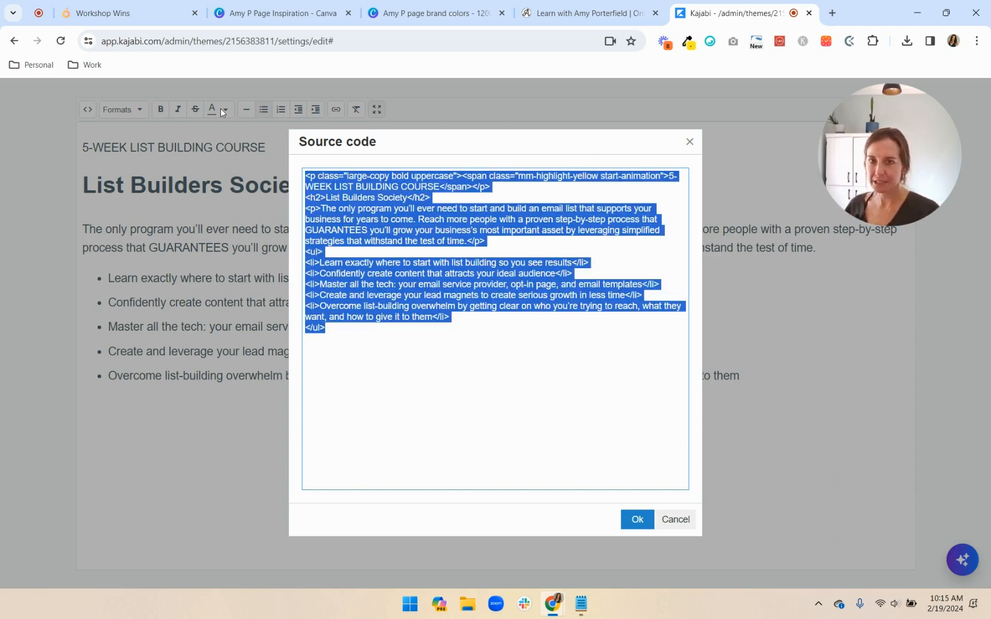
pyautogui.press('Delete')
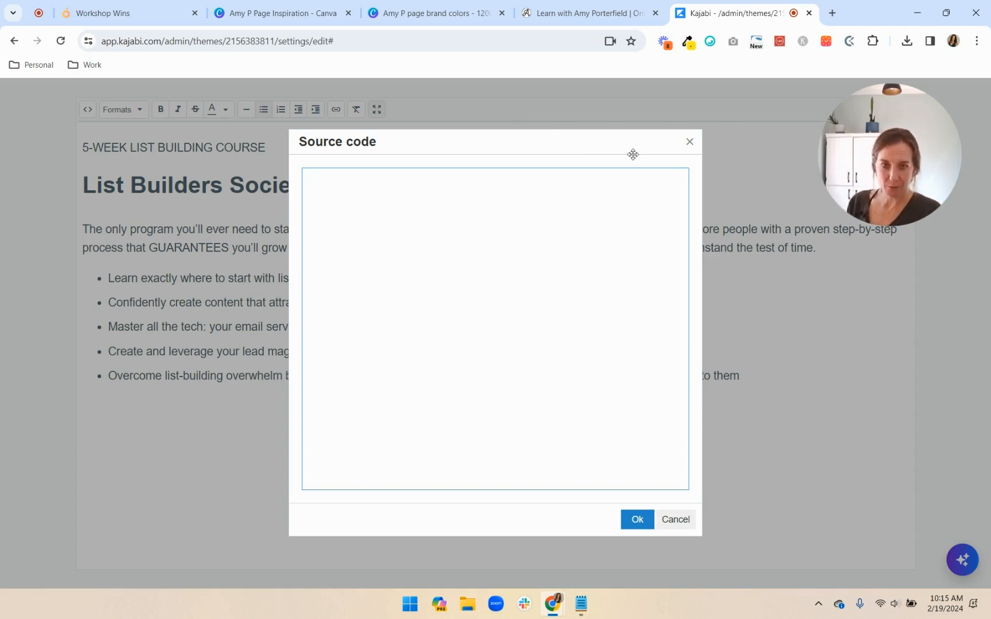
pyautogui.hotkey('ctrl', 'v')
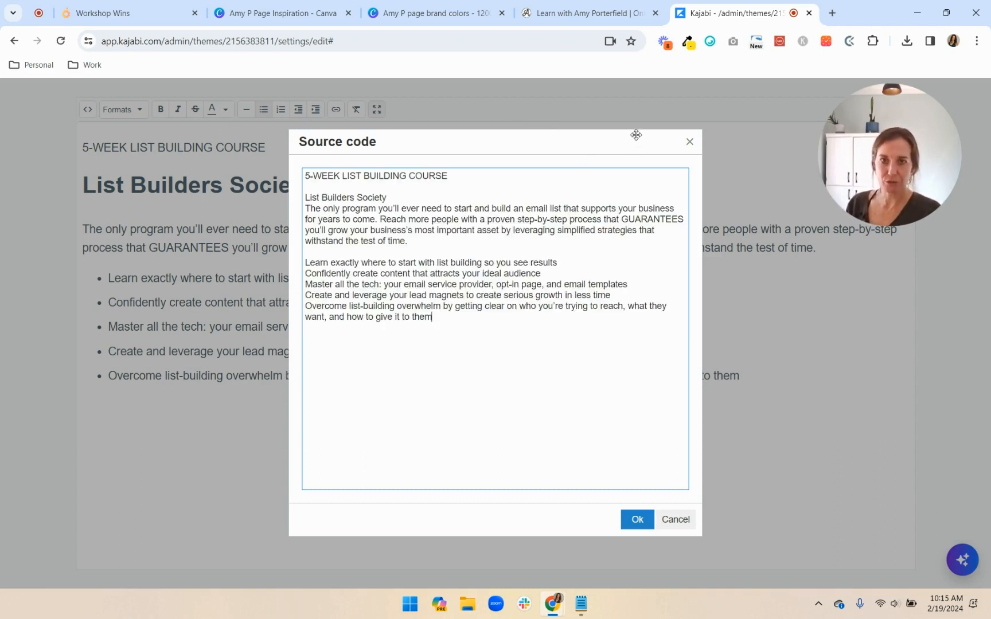
pyautogui.click(637, 519)
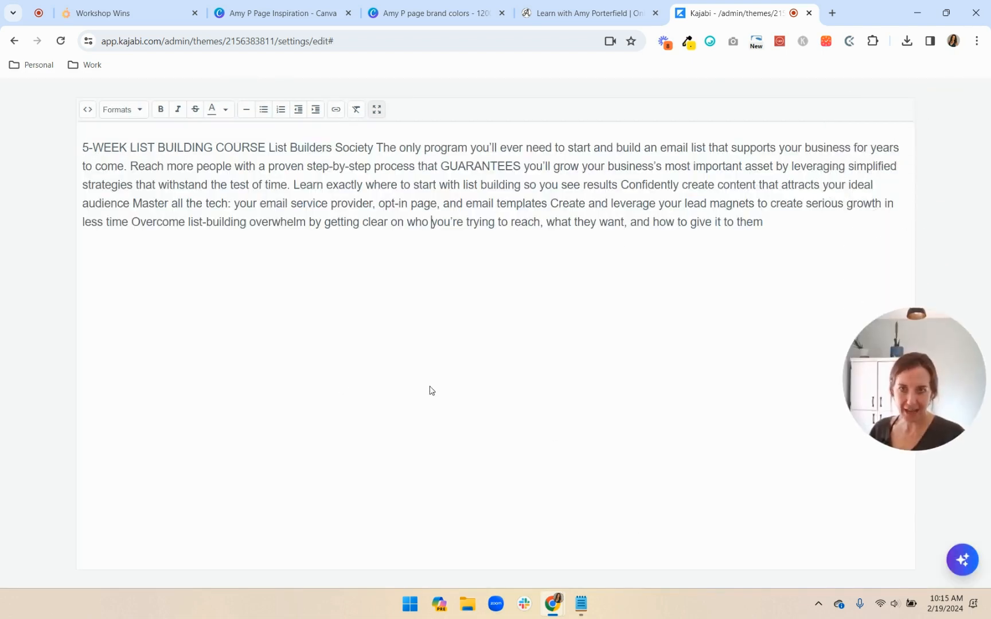
pyautogui.click(376, 109)
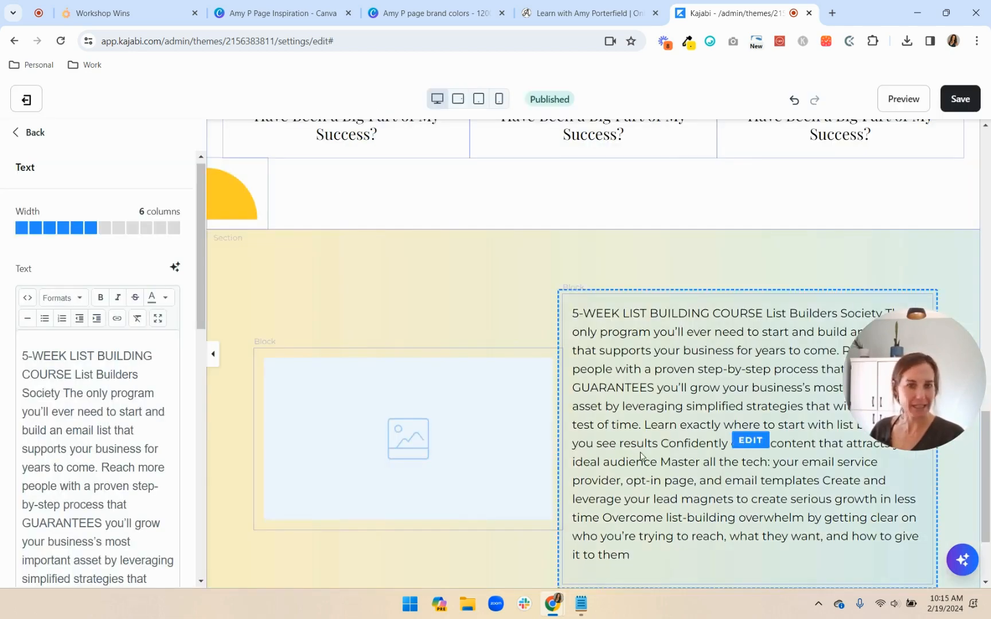
pyautogui.click(158, 318)
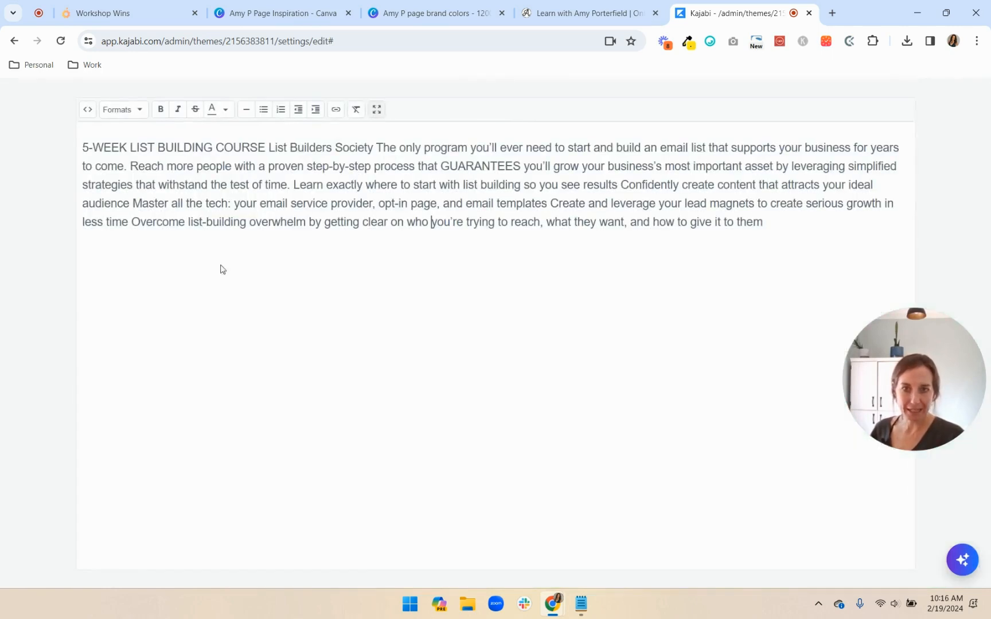
# Following the reference page, split "5-WEEK LIST BUILDING COURSE" and "List Builders Society" into separate paragraphs.
pyautogui.click(555, 15)
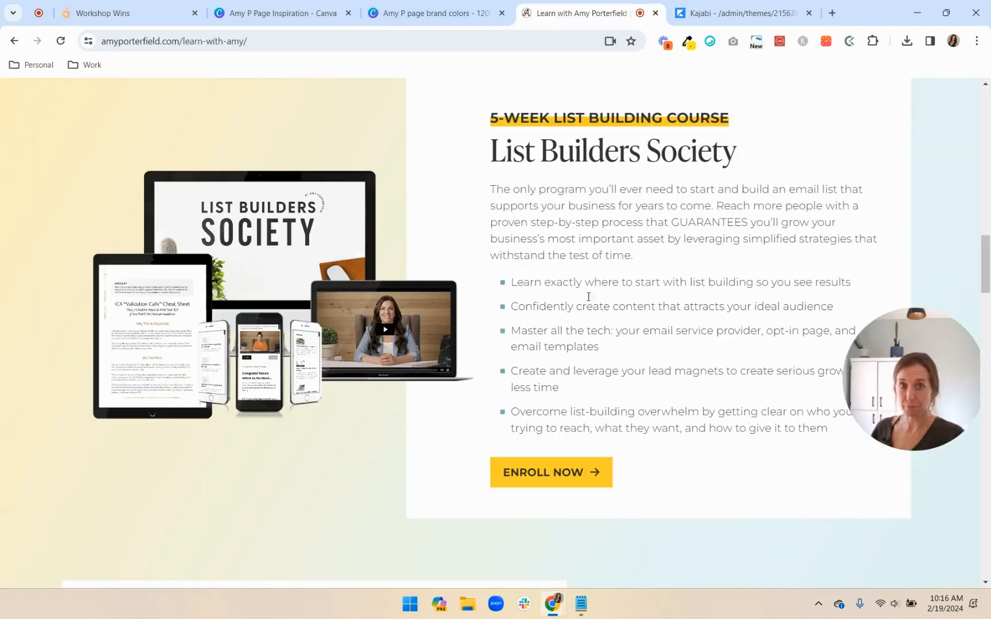
pyautogui.click(740, 10)
pyautogui.click(636, 15)
pyautogui.click(711, 14)
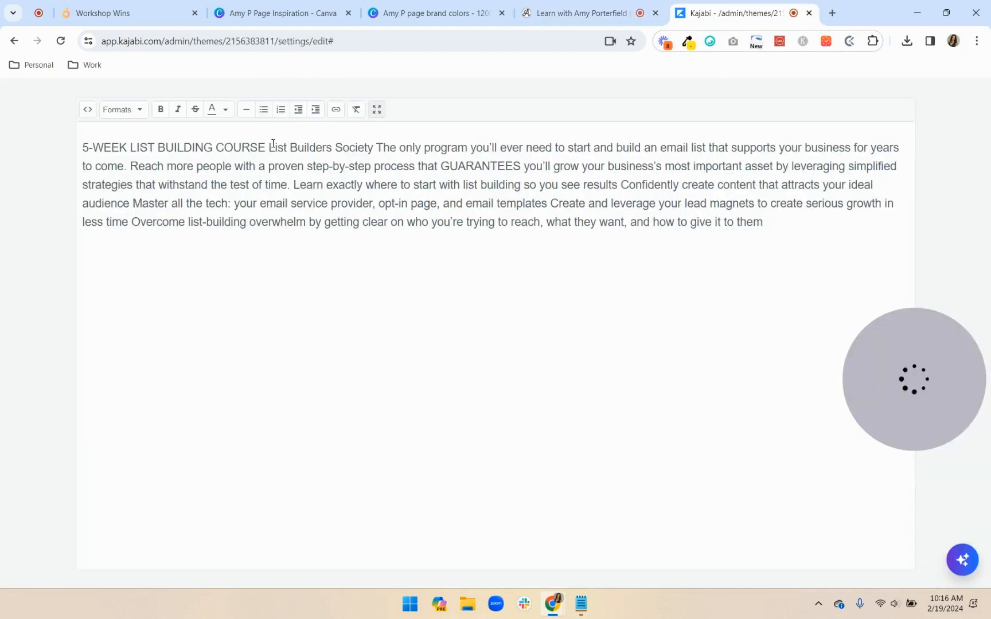
pyautogui.click(270, 146)
pyautogui.press('Return')
pyautogui.click(189, 177)
pyautogui.press('Return')
# Separate the course description and each of the five benefit statements into their own paragraphs, following the reference page.
pyautogui.click(579, 11)
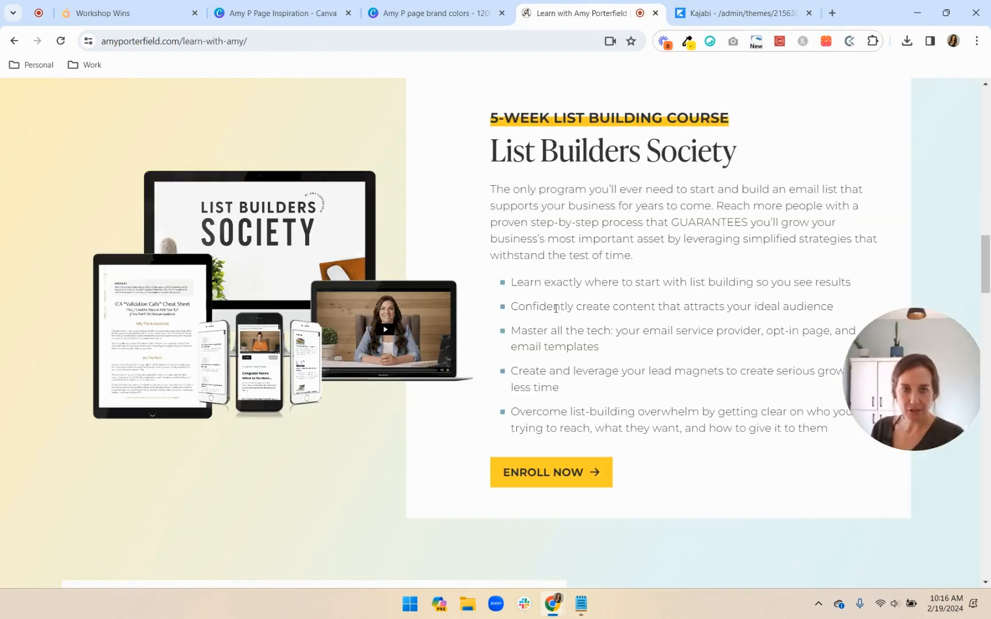
pyautogui.click(739, 13)
pyautogui.click(819, 227)
pyautogui.press('Return')
pyautogui.click(580, 13)
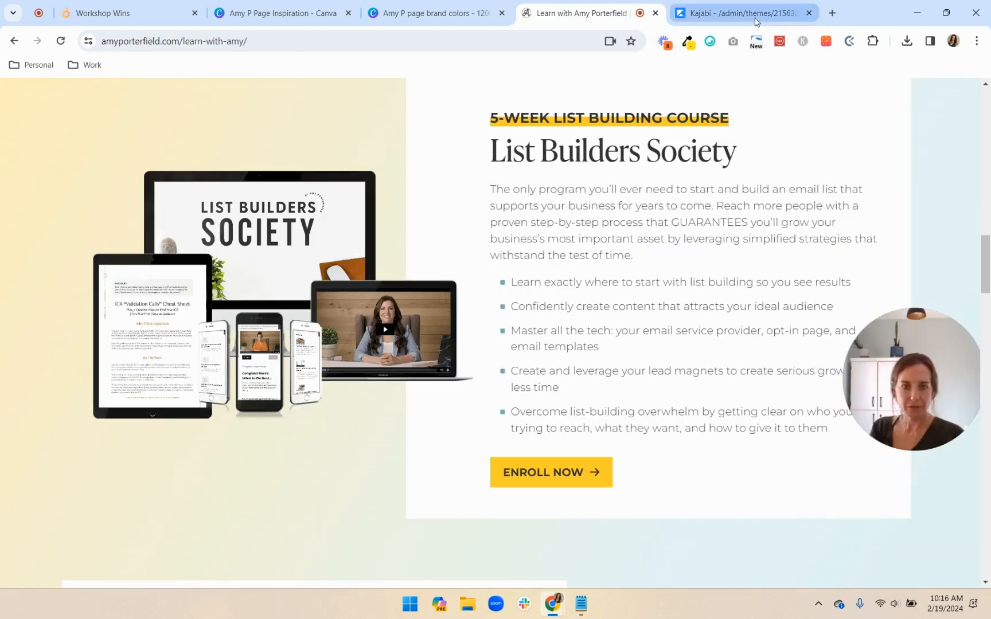
pyautogui.click(745, 14)
pyautogui.click(408, 257)
pyautogui.press('Return')
pyautogui.click(386, 287)
pyautogui.press('Return')
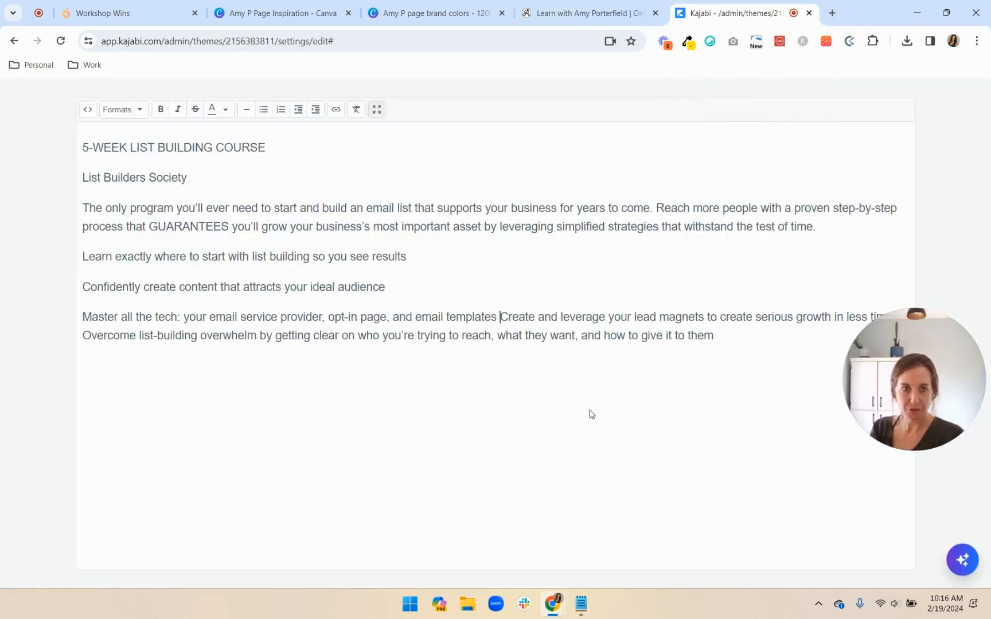
pyautogui.press('Return')
pyautogui.click(476, 347)
pyautogui.press('Return')
# Format the "List Builders Society" line as Heading 2 and return to the Learn with Amy reference page.
pyautogui.moveTo(187, 178); pyautogui.dragTo(82, 177)
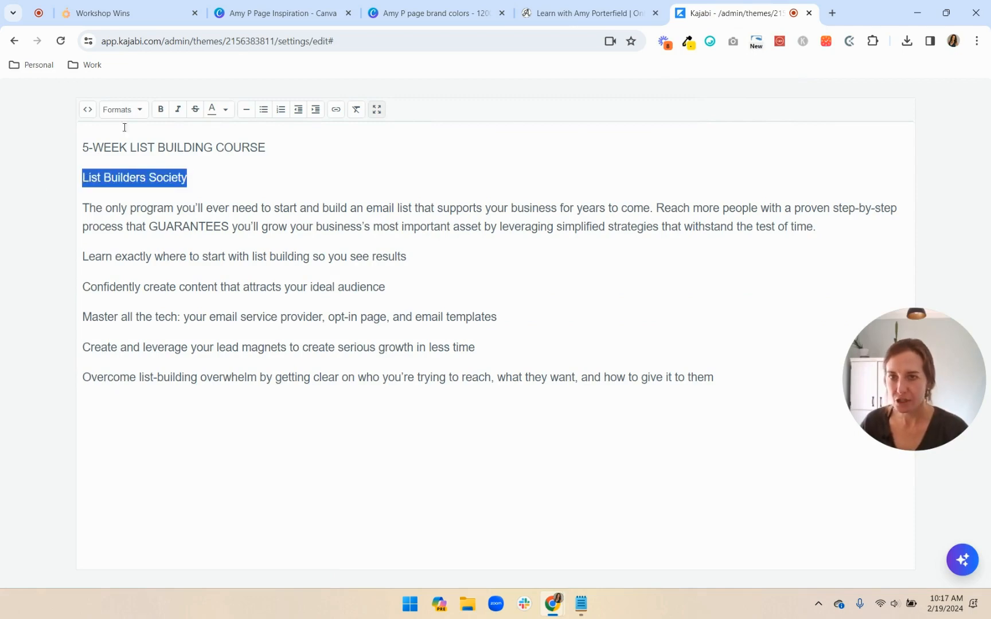
pyautogui.click(117, 109)
pyautogui.moveTo(128, 131)
pyautogui.click(359, 227)
pyautogui.click(291, 340)
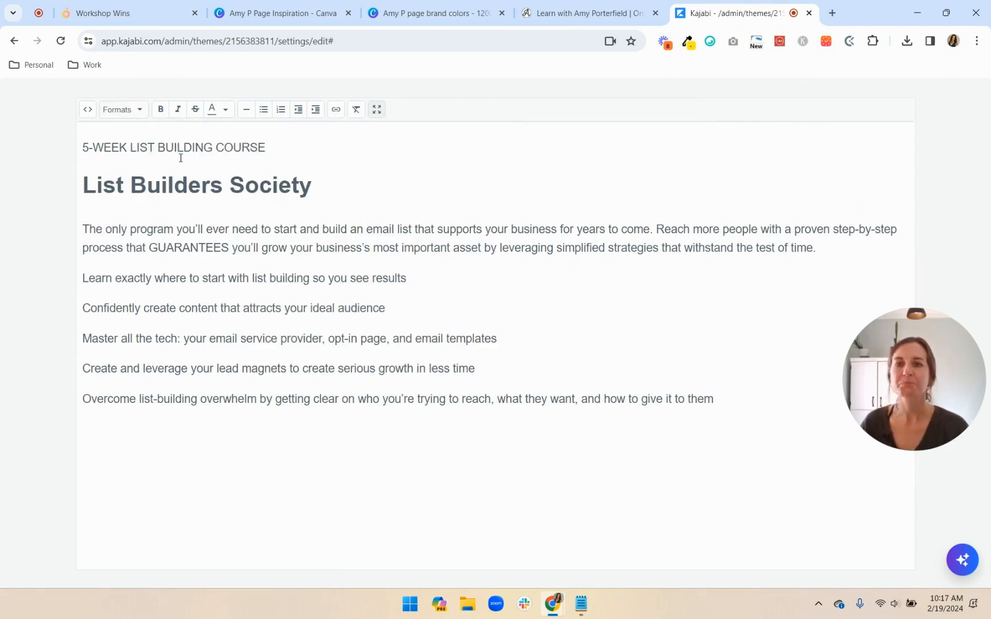
pyautogui.click(581, 8)
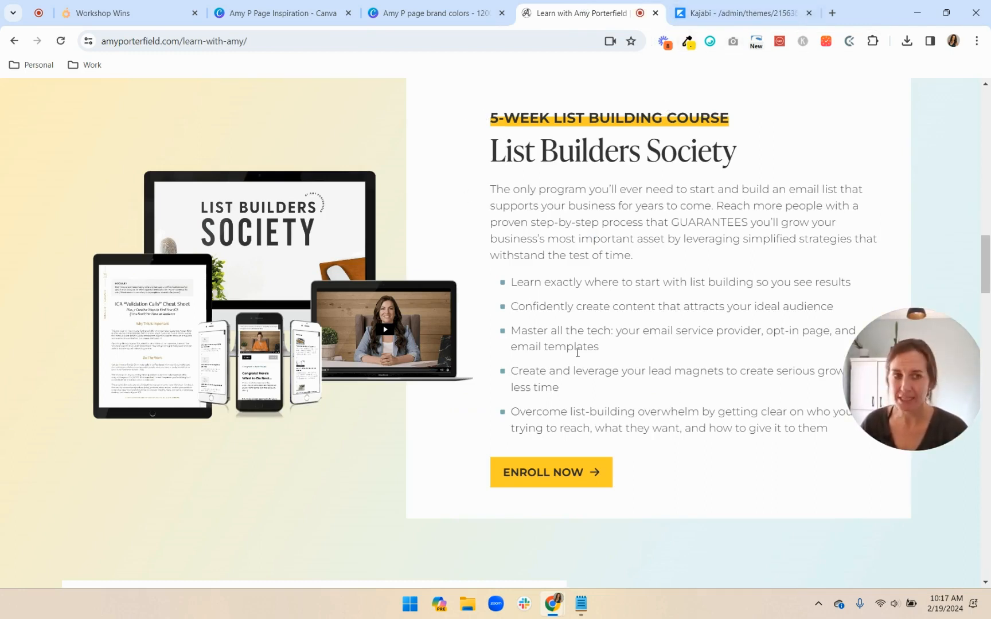
# Back in Kajabi, copy the highlighted heading's HTML from the source code of the "FREEBIES & RESOURCES" text block.
pyautogui.click(709, 13)
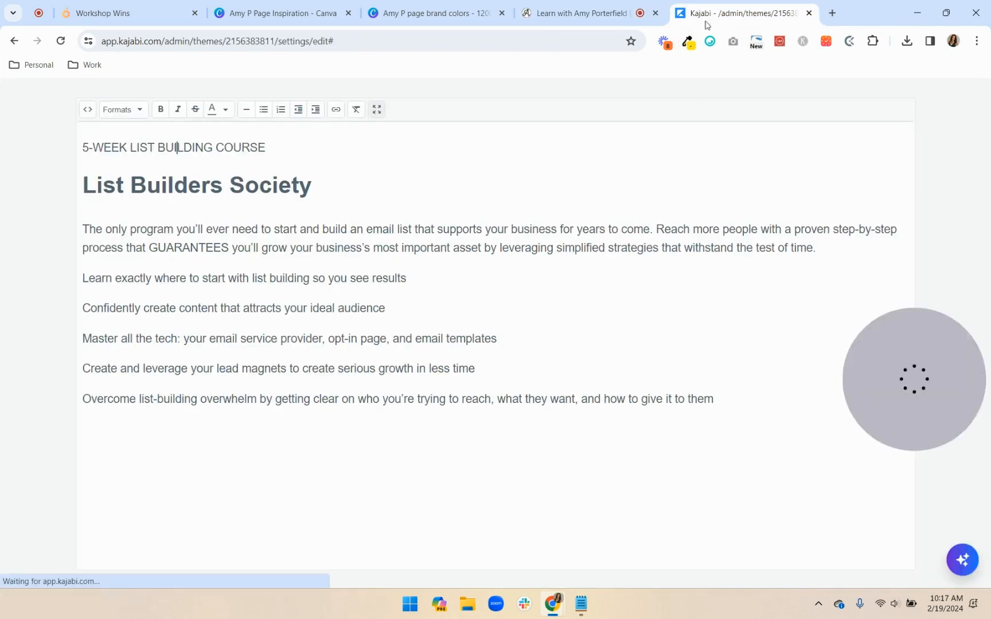
pyautogui.click(377, 109)
pyautogui.scroll(6, 524, 198)
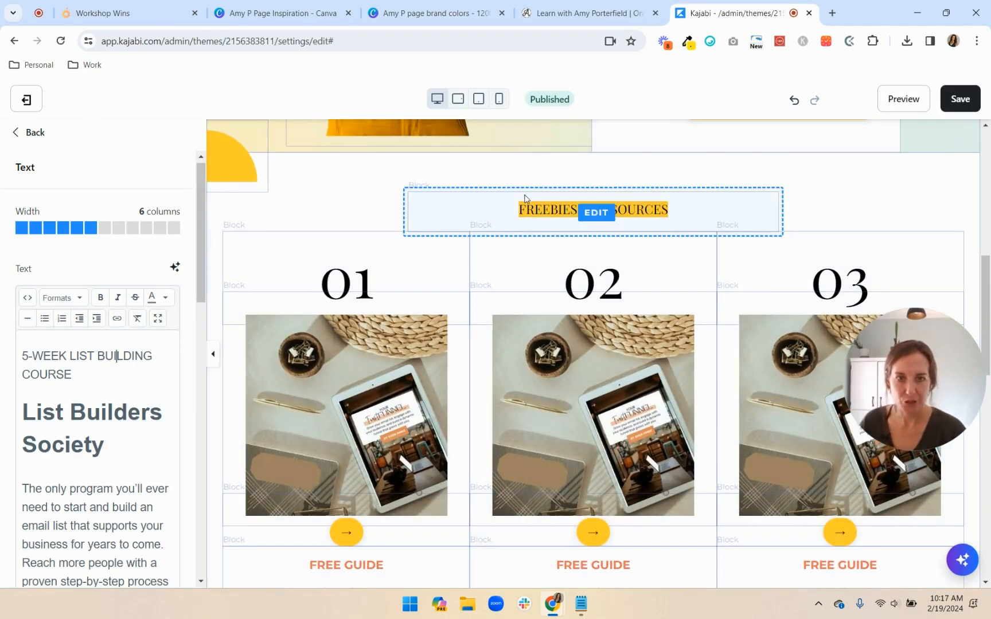
pyautogui.click(688, 221)
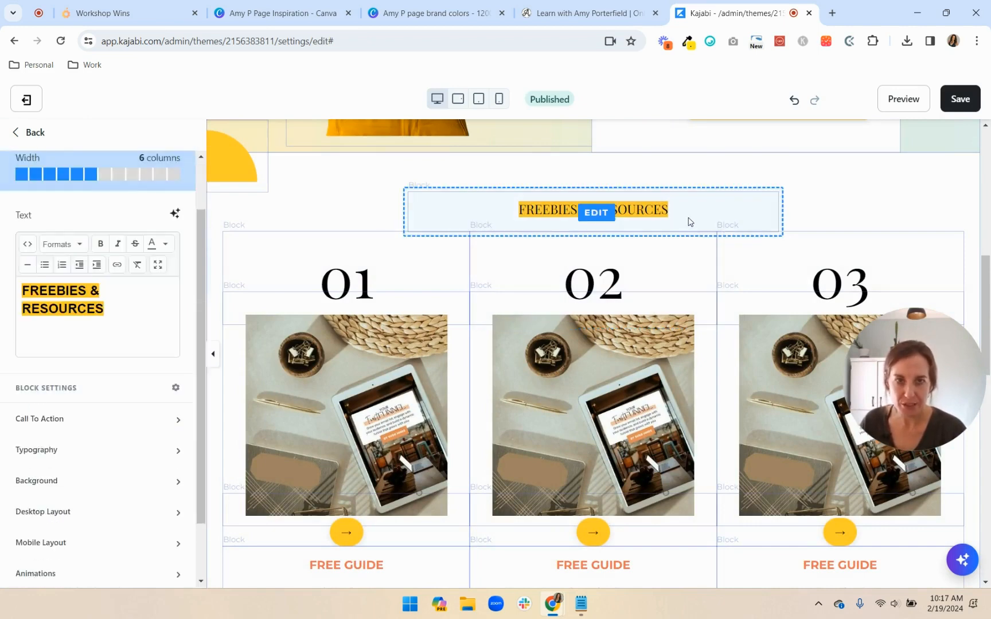
pyautogui.click(27, 245)
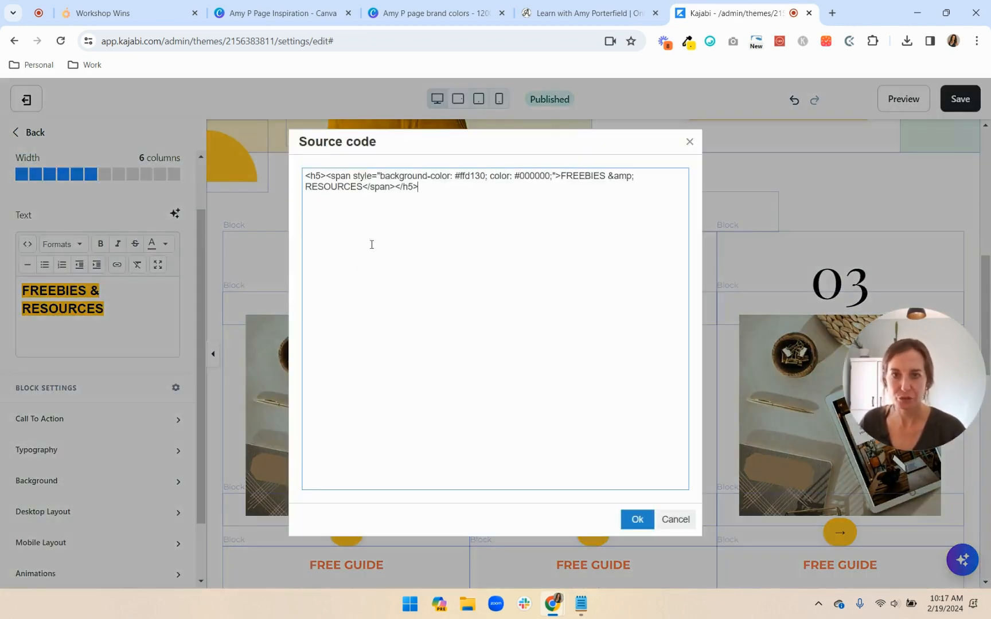
pyautogui.moveTo(431, 187); pyautogui.dragTo(293, 180)
pyautogui.hotkey('ctrl', 'c')
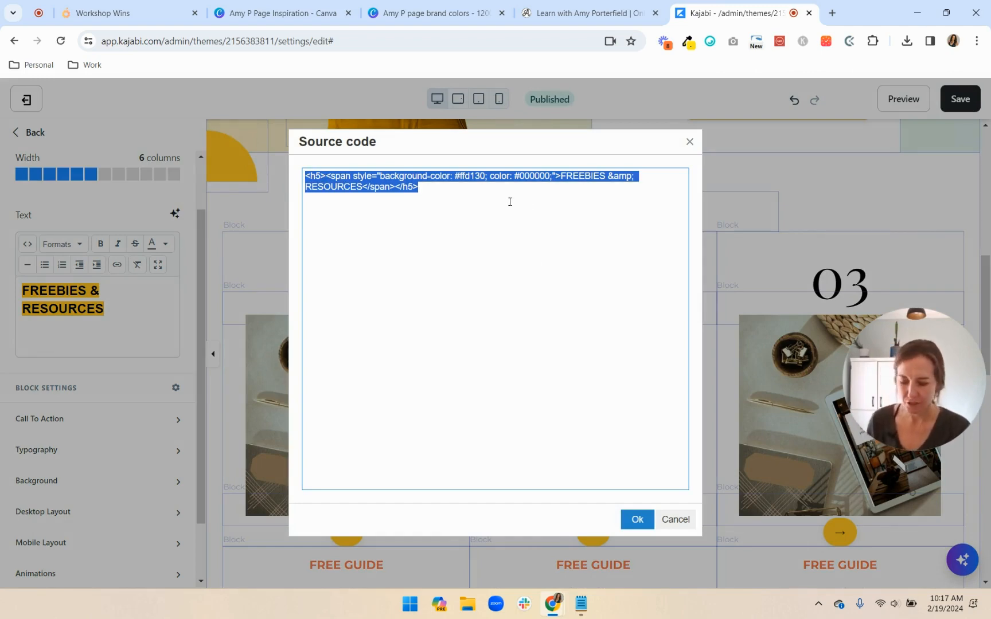
pyautogui.click(637, 521)
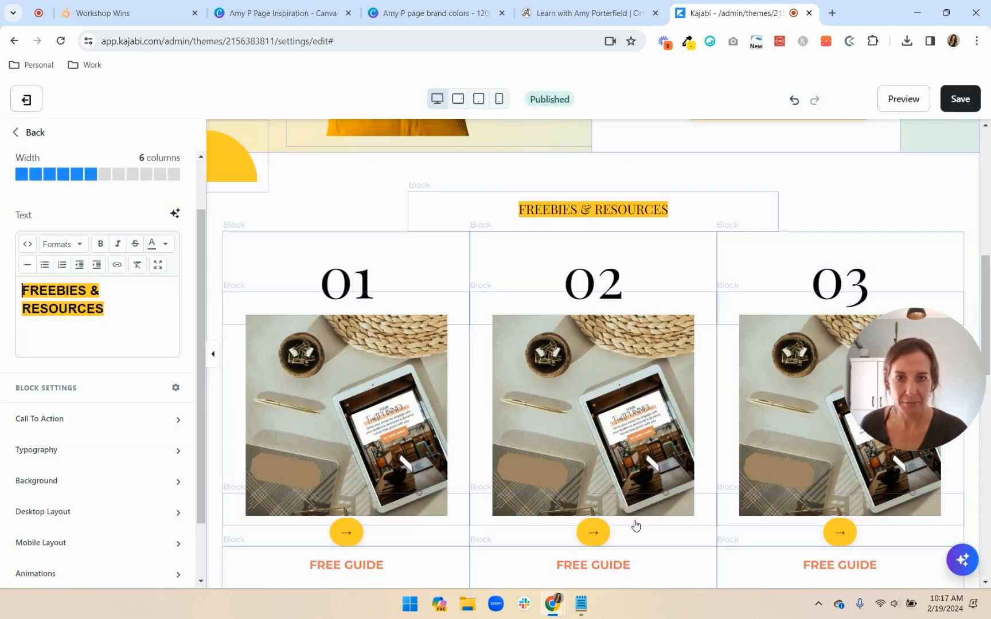
# Paste the copied heading HTML above the first paragraph in the List Builders Society text block's source code.
pyautogui.scroll(-8, 648, 402)
pyautogui.scroll(-4, 654, 350)
pyautogui.scroll(2, 688, 321)
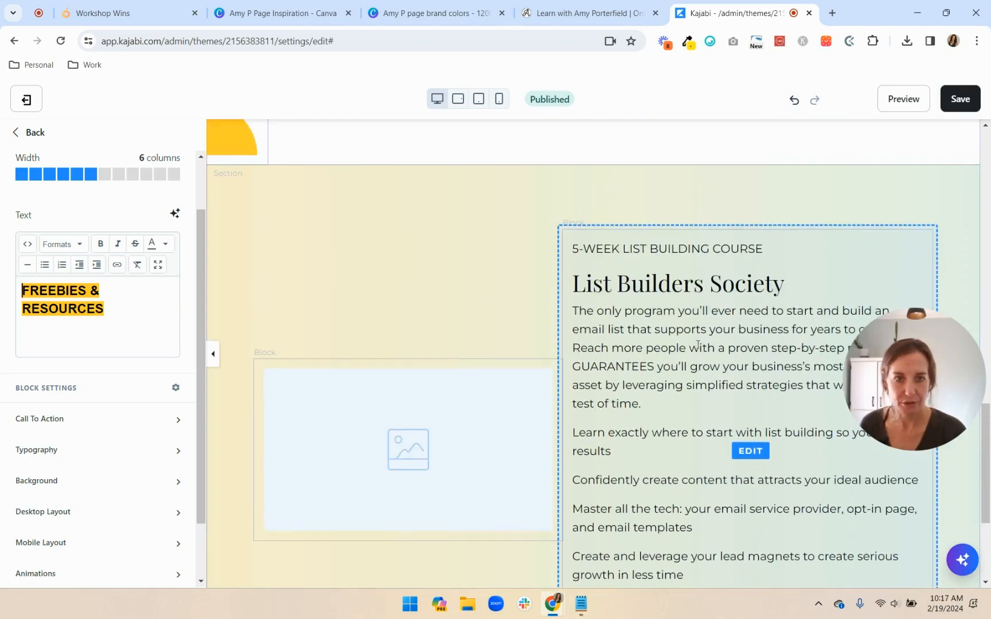
pyautogui.click(696, 344)
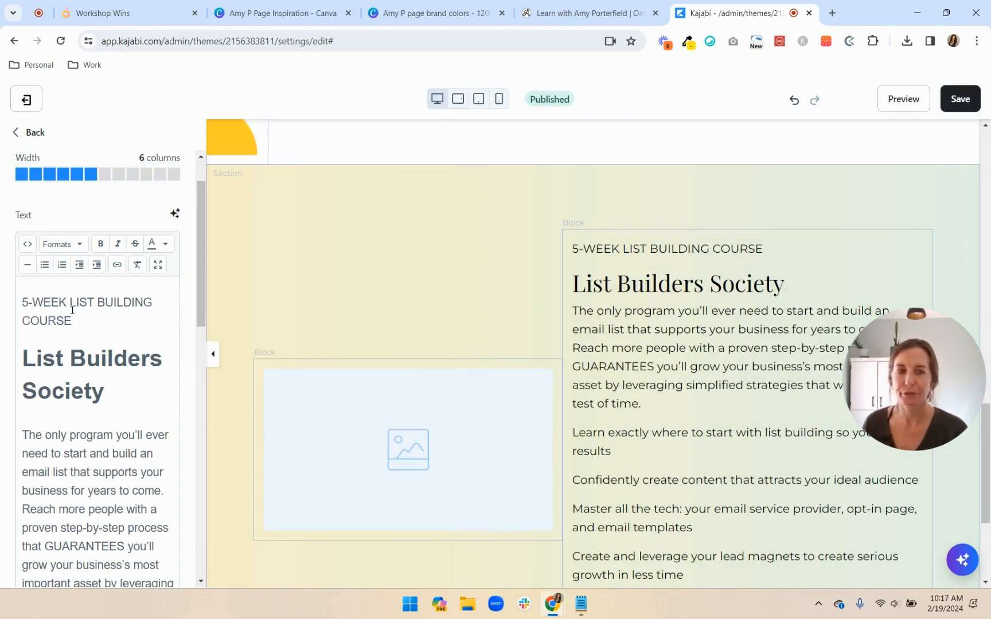
pyautogui.click(27, 244)
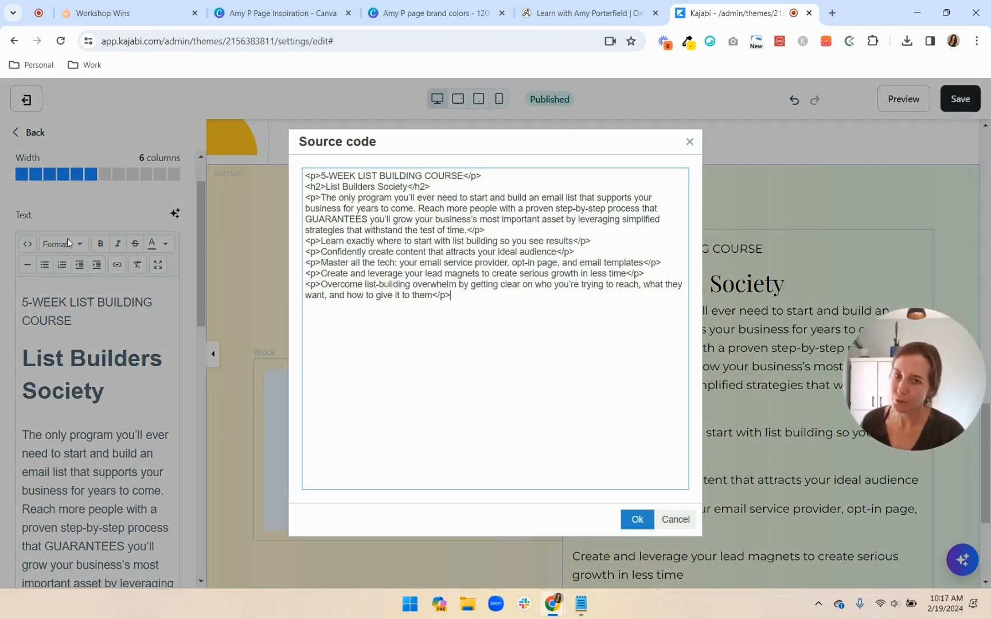
pyautogui.moveTo(502, 174); pyautogui.dragTo(247, 176)
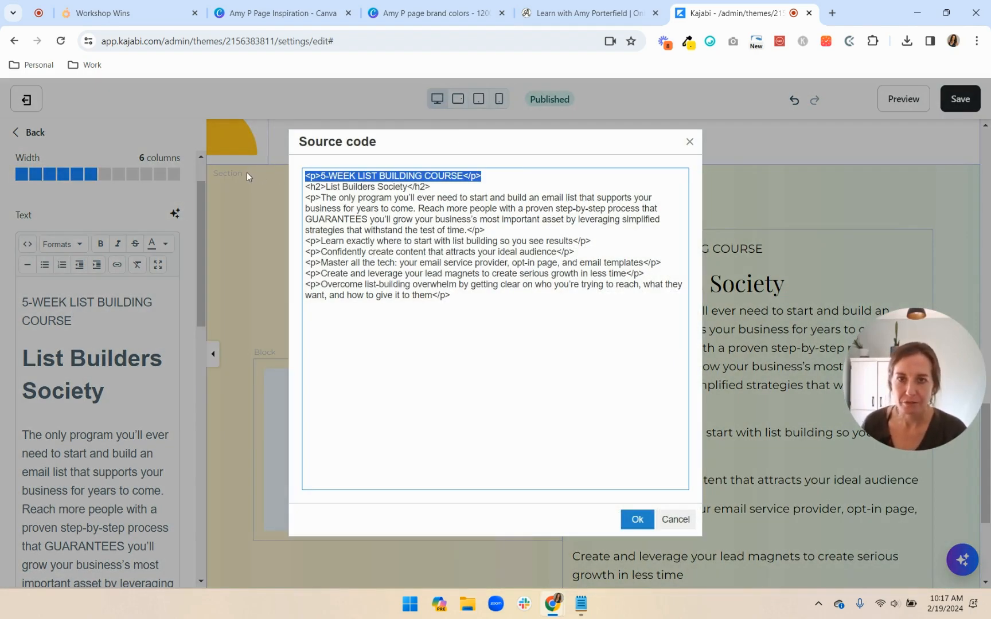
pyautogui.click(307, 176)
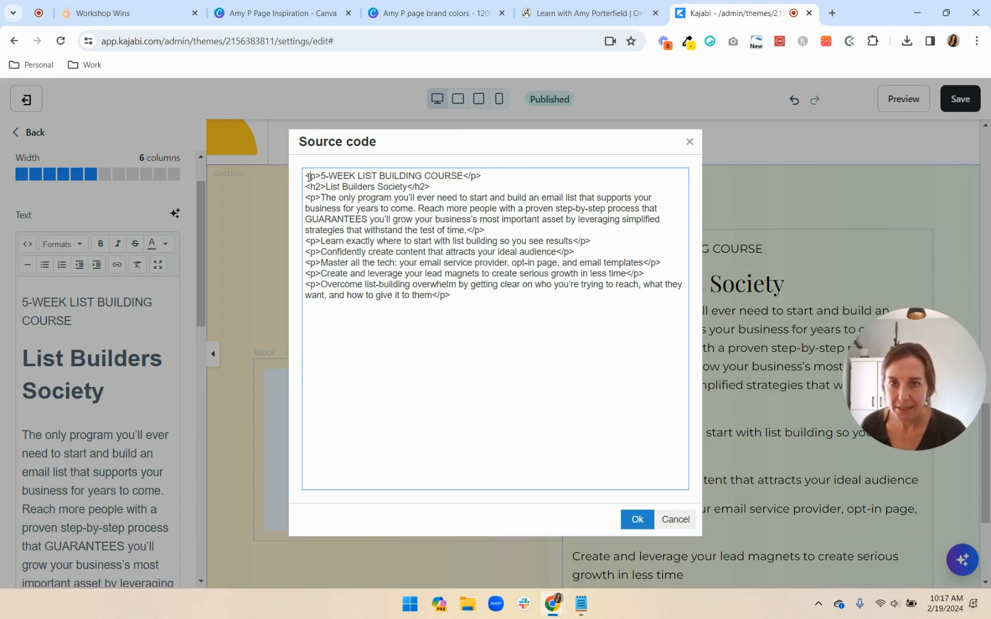
pyautogui.press('Return')
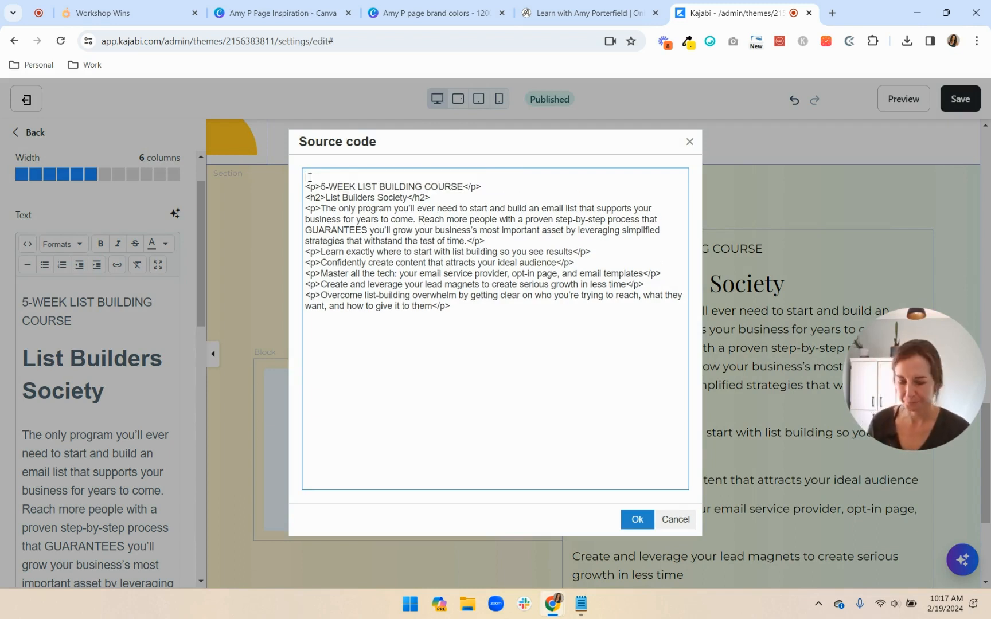
pyautogui.hotkey('ctrl', 'v')
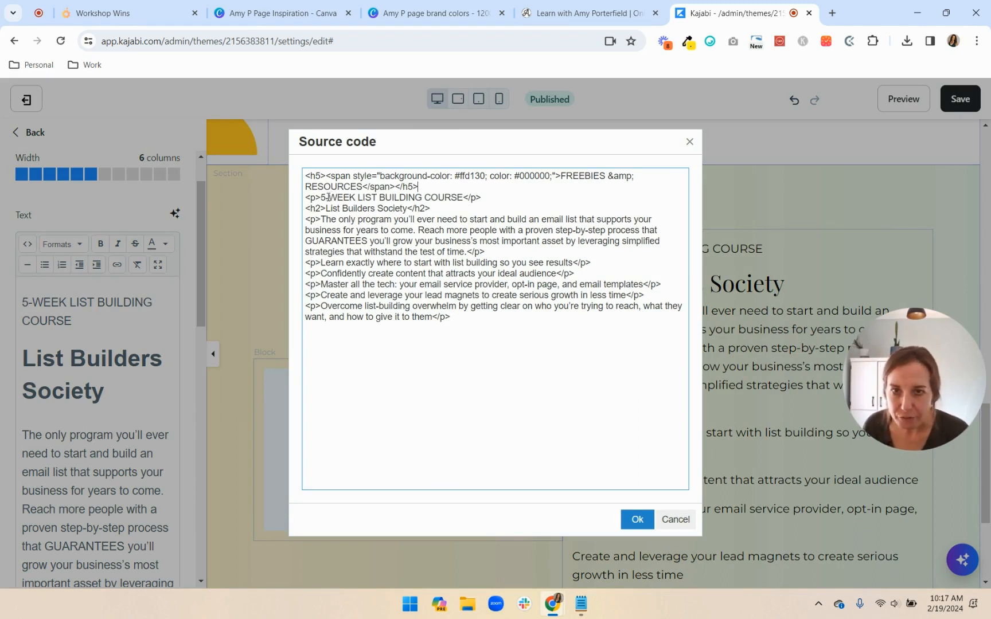
# Change the pasted heading's text to "5-WEEK LIST BUILDING COURSE", delete the duplicate paragraph below it, and apply and save the changes.
pyautogui.moveTo(323, 198); pyautogui.dragTo(457, 198)
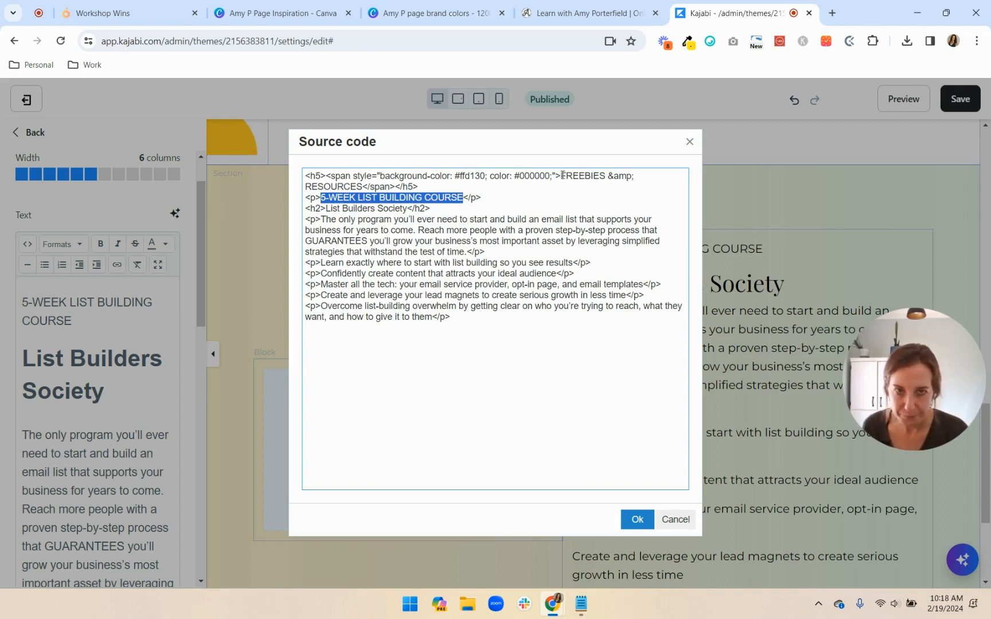
pyautogui.moveTo(563, 175); pyautogui.dragTo(364, 186)
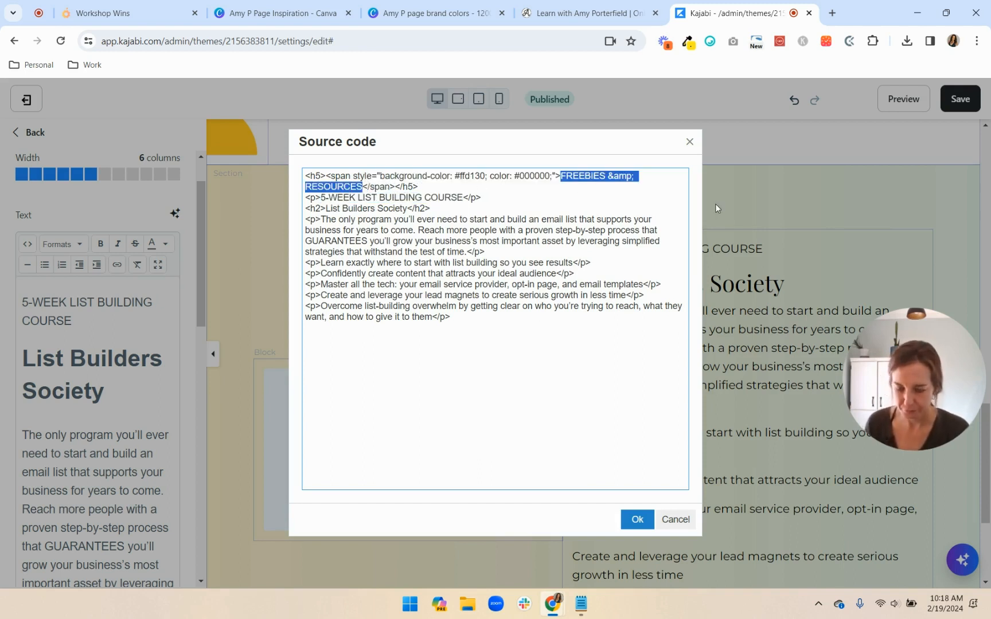
pyautogui.write('5-WEEK LIST BUILDING COURSE')
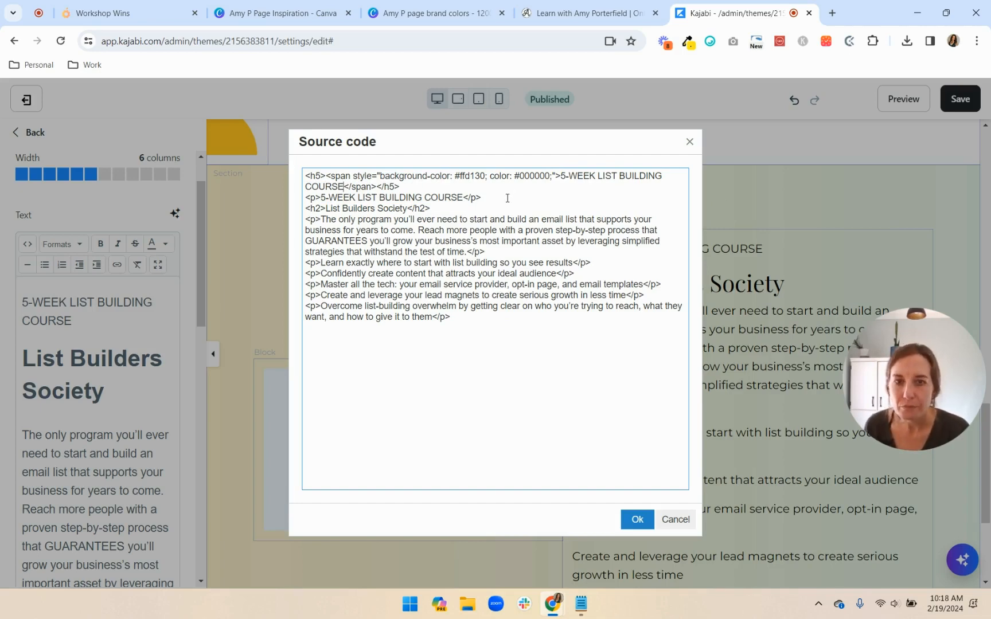
pyautogui.moveTo(508, 198); pyautogui.dragTo(261, 201)
pyautogui.press('BackSpace')
pyautogui.press('BackSpace')
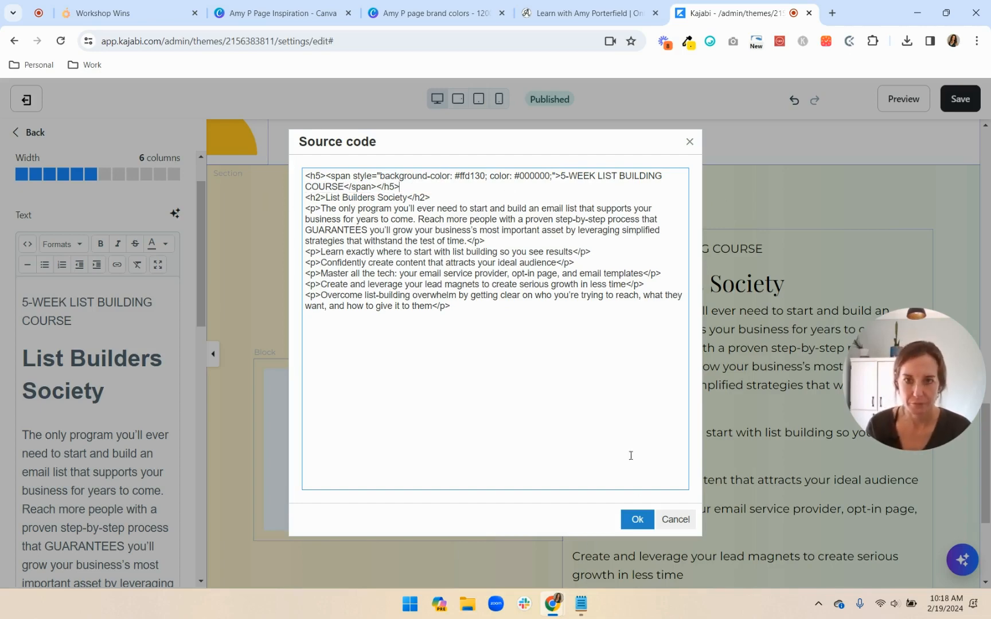
pyautogui.click(638, 519)
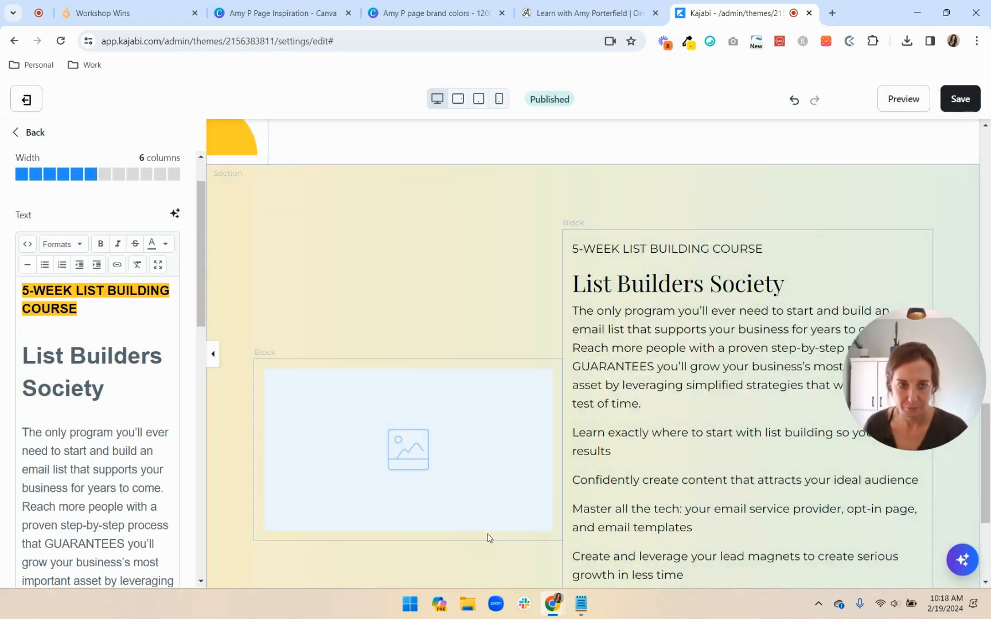
pyautogui.click(960, 99)
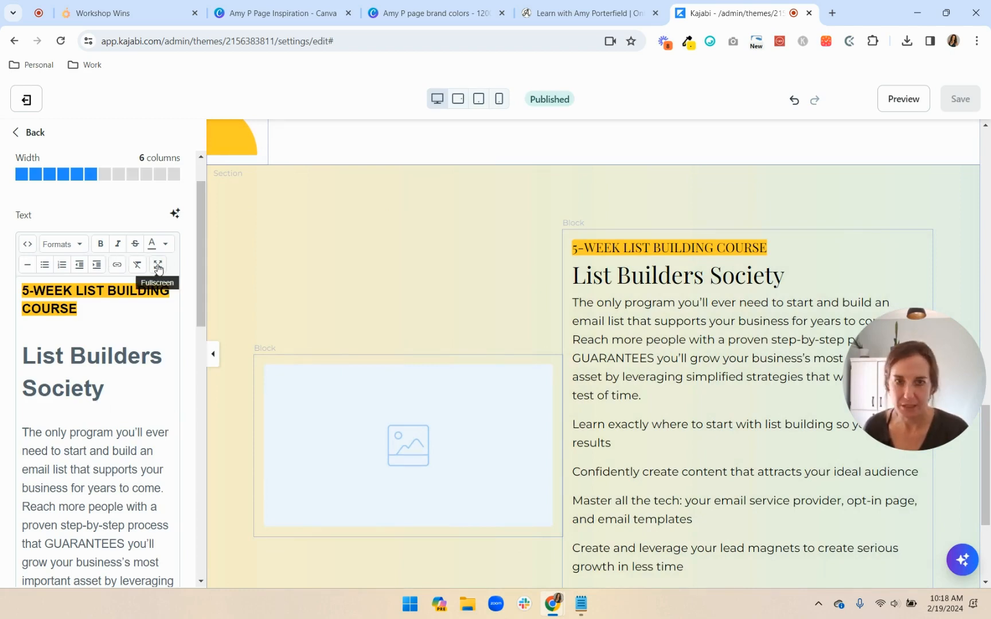
# Give the course text block a white (FFFFFF) background and set its border radius to 0.
pyautogui.scroll(-10, 78, 465)
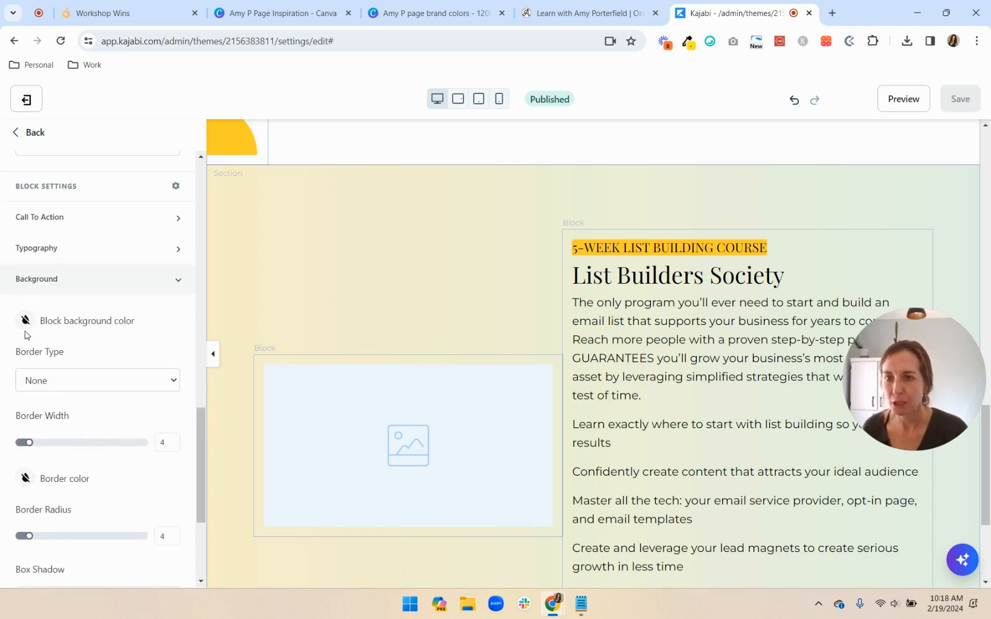
pyautogui.click(26, 322)
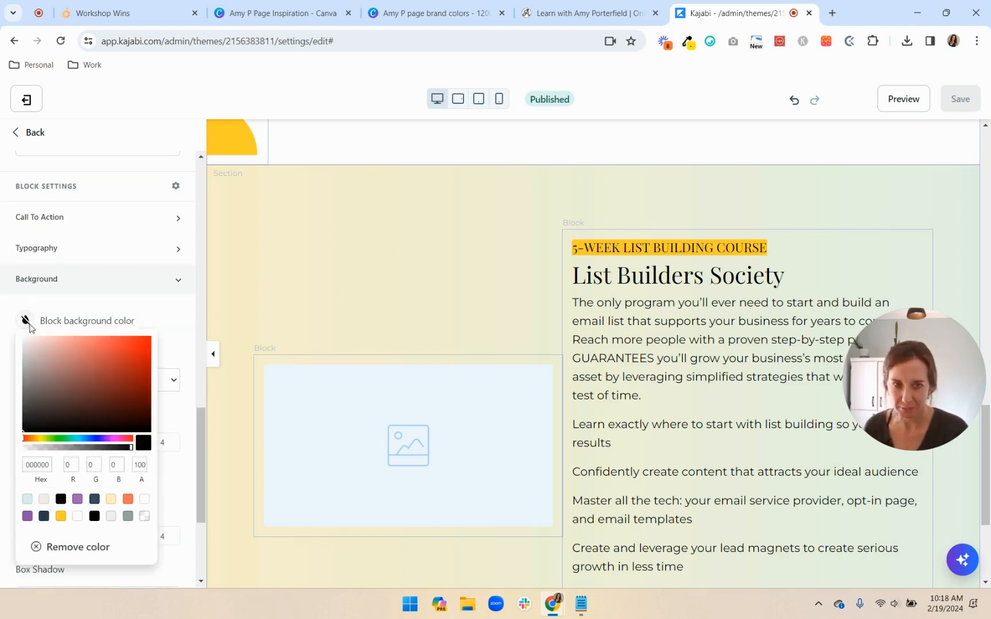
pyautogui.click(75, 518)
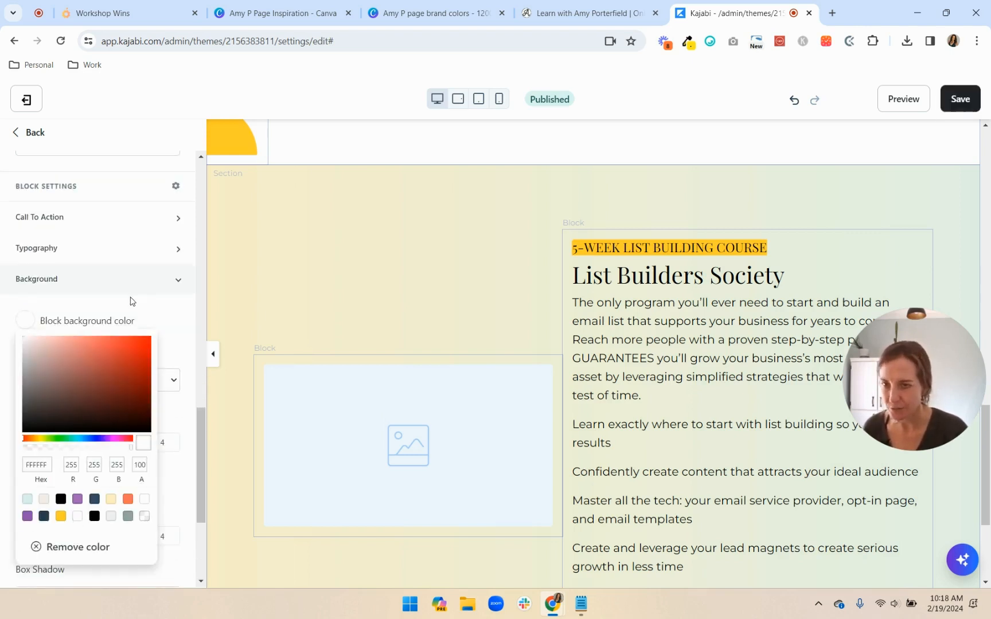
pyautogui.click(152, 323)
pyautogui.scroll(-4, 150, 323)
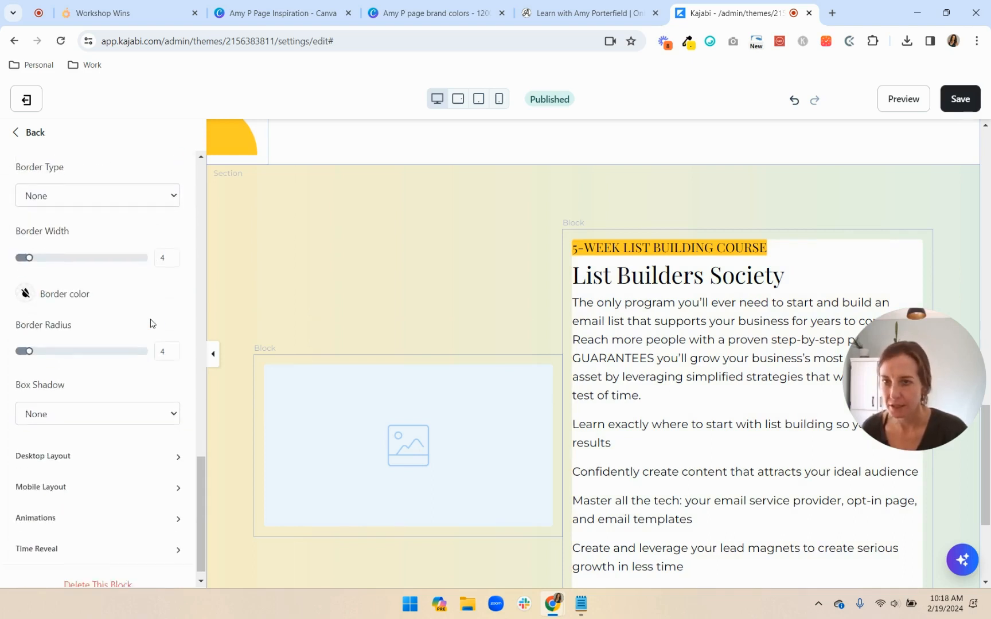
pyautogui.moveTo(27, 343); pyautogui.dragTo(3, 344)
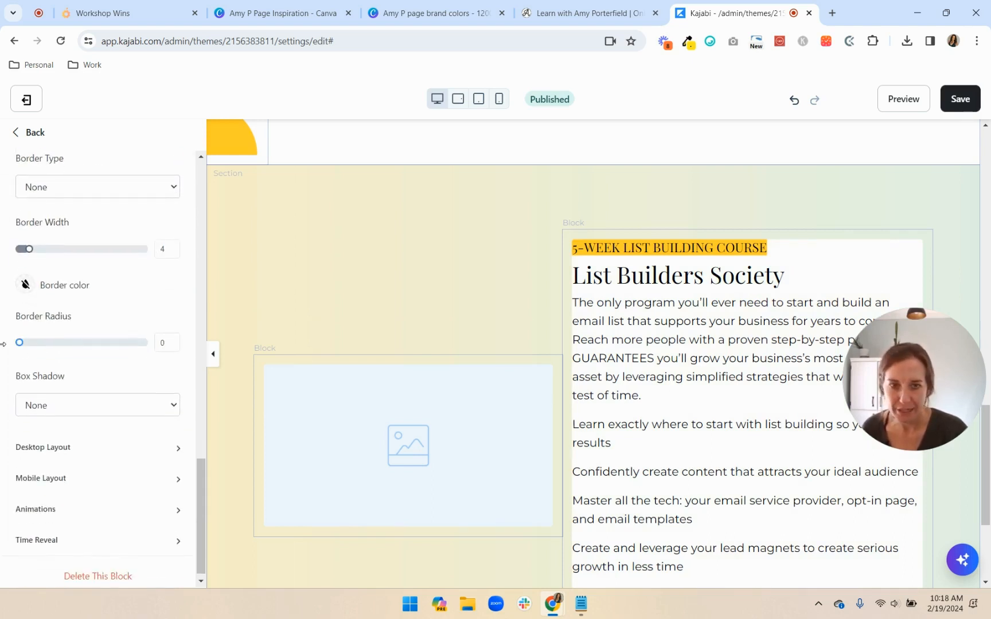
pyautogui.scroll(-1, 111, 357)
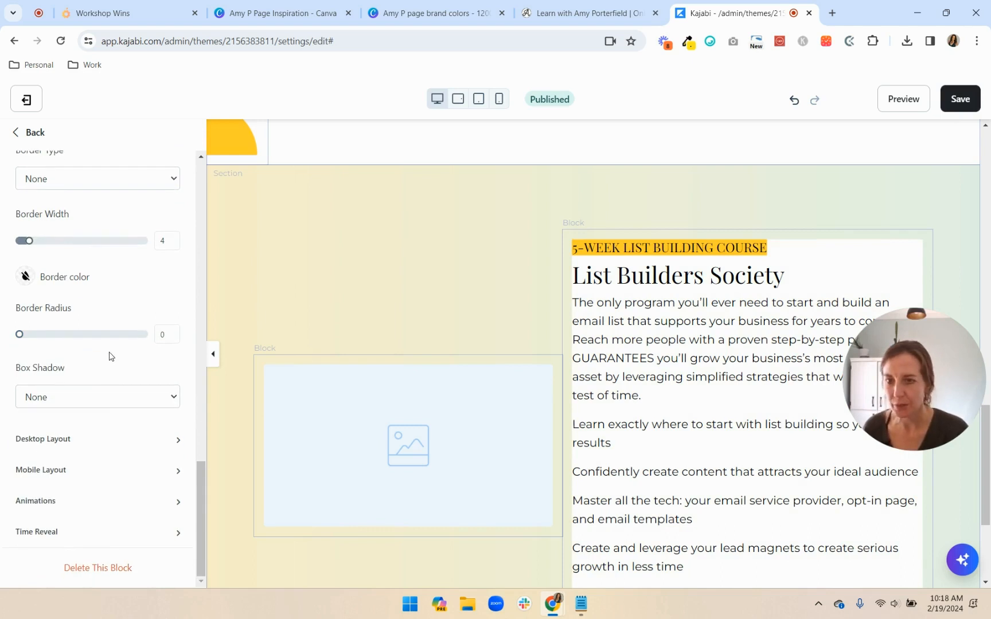
# Following the reference page, set the course text block's desktop inside spacing to 30 top, 80 left, 30 right and 30 bottom.
pyautogui.click(105, 446)
pyautogui.scroll(-4, 102, 442)
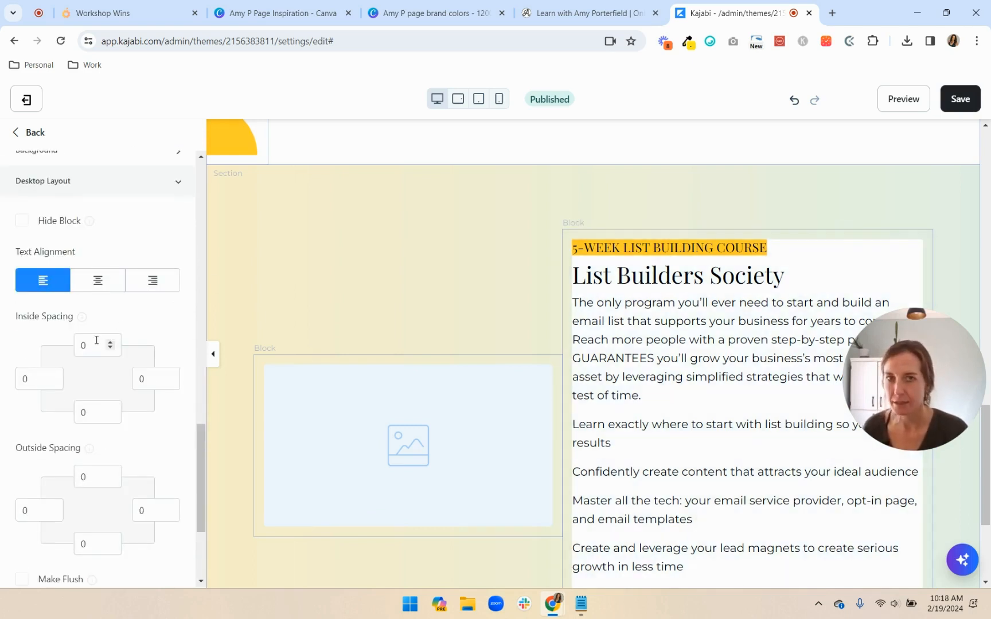
pyautogui.click(568, 13)
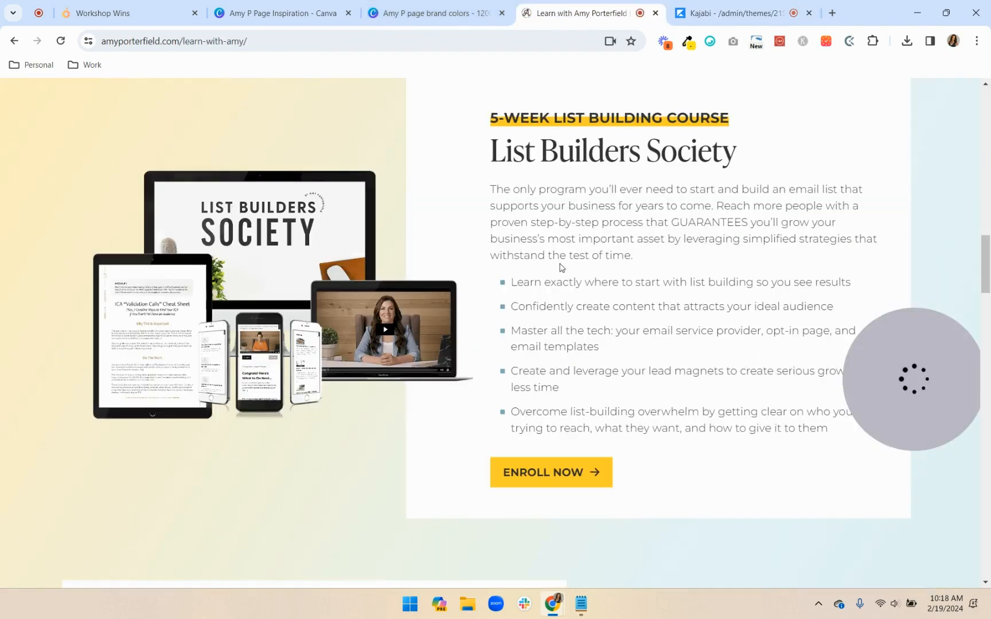
pyautogui.scroll(2, 561, 268)
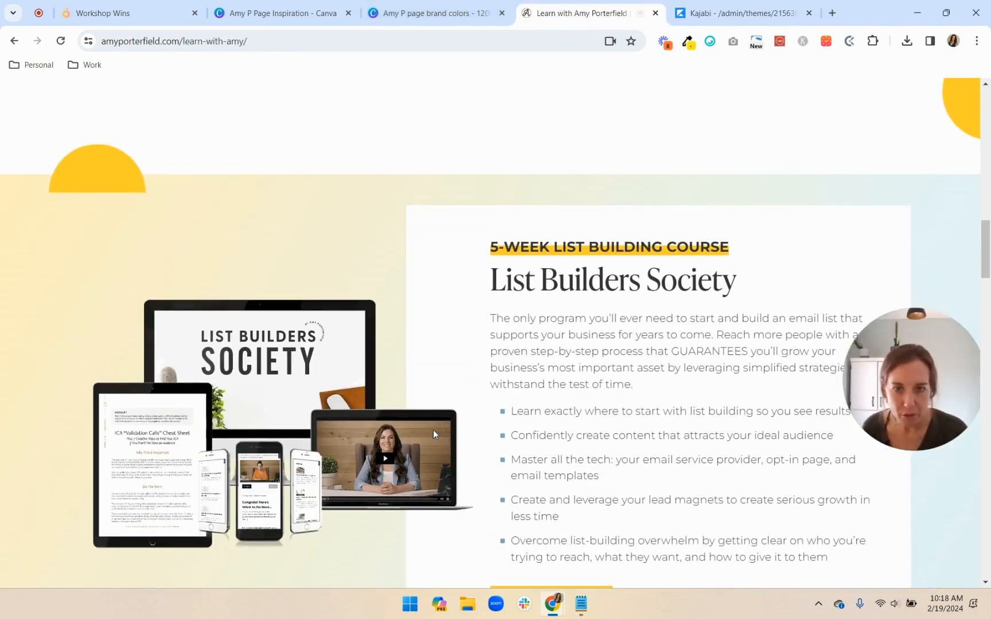
pyautogui.scroll(-2, 488, 435)
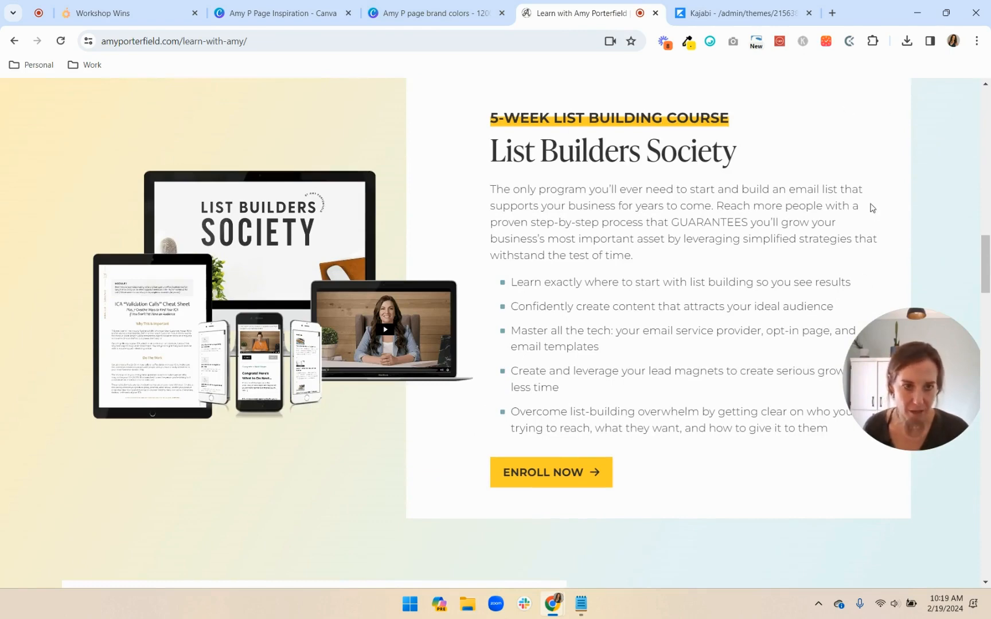
pyautogui.click(740, 13)
pyautogui.scroll(-3, 43, 321)
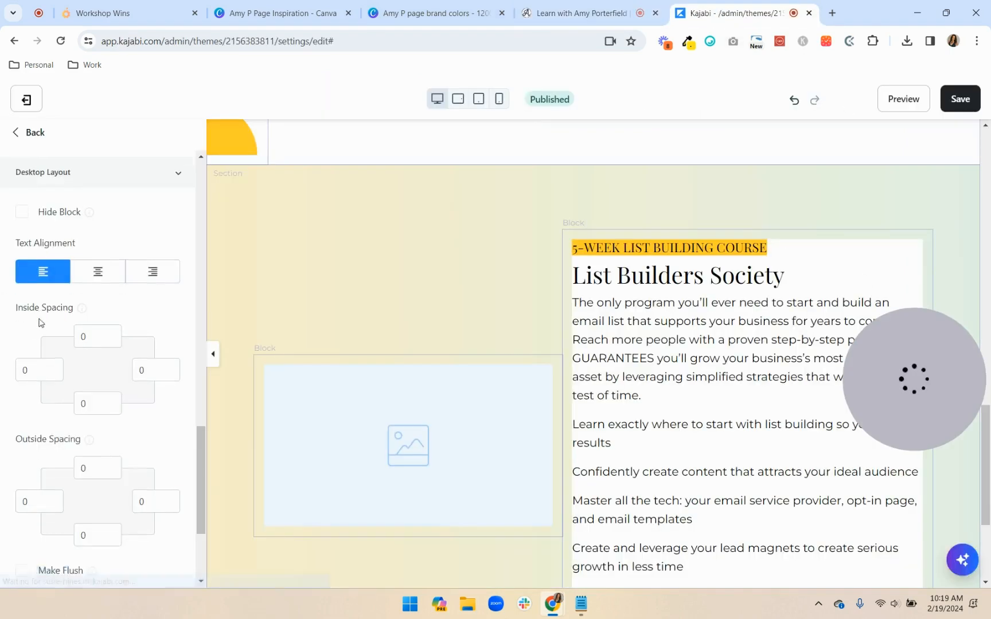
pyautogui.doubleClick(86, 216)
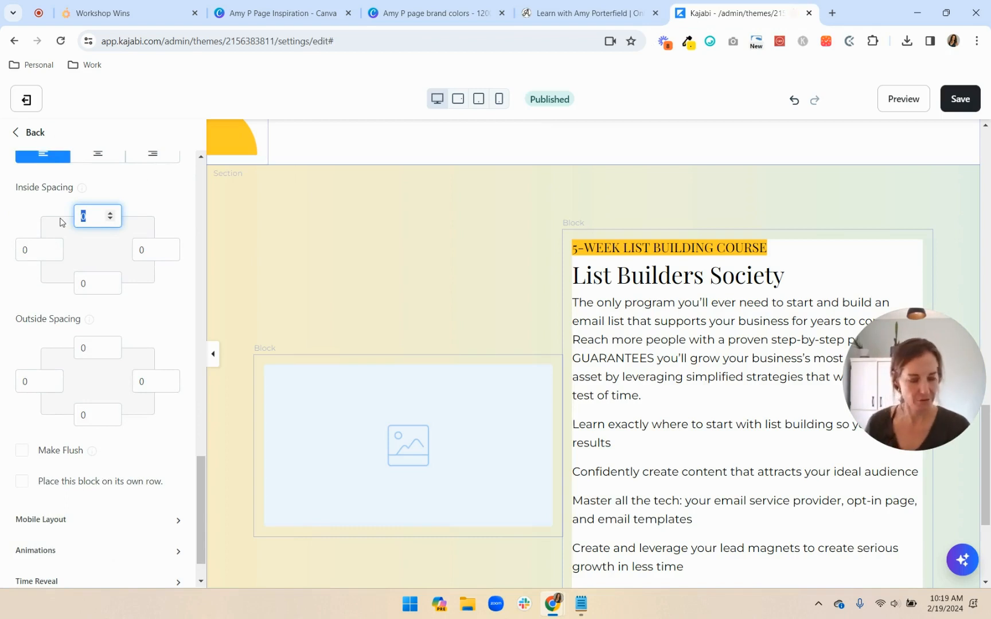
pyautogui.write('30')
pyautogui.press('Tab')
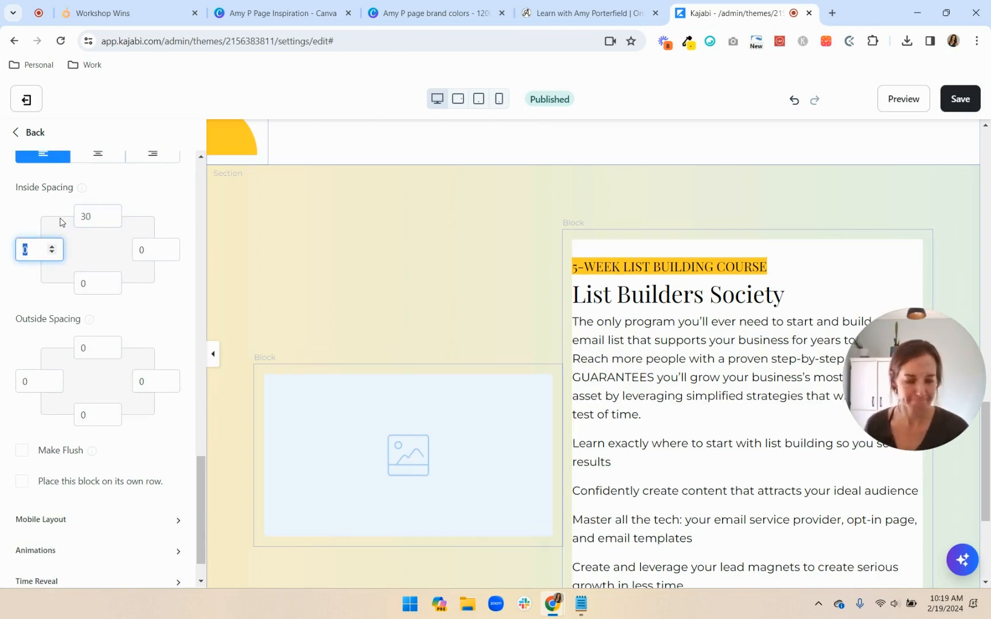
pyautogui.write('80')
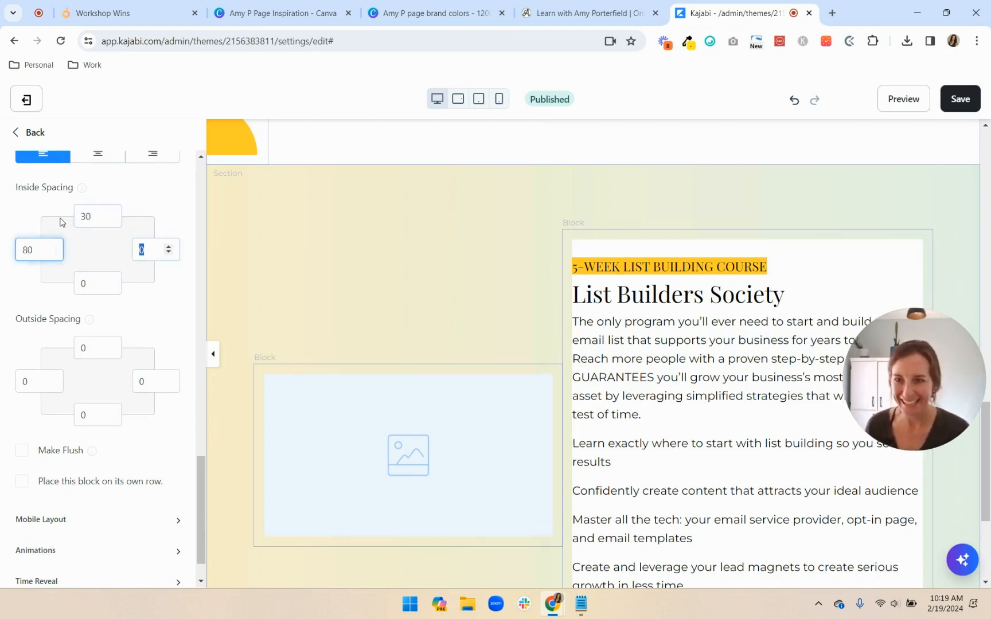
pyautogui.press('Tab')
pyautogui.write('30')
pyautogui.press('Tab')
pyautogui.write('30')
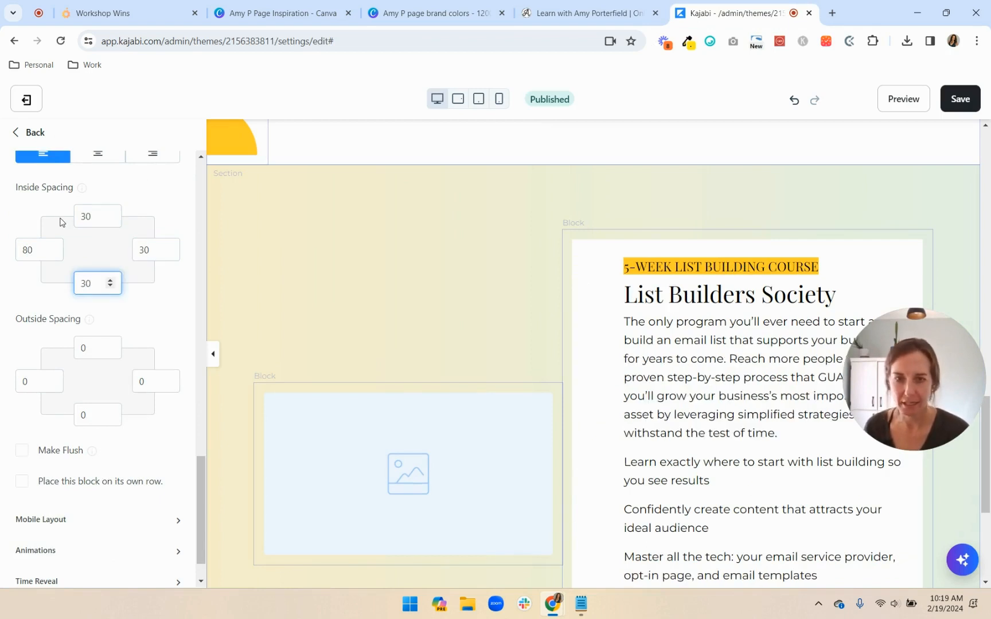
pyautogui.scroll(-2, 499, 350)
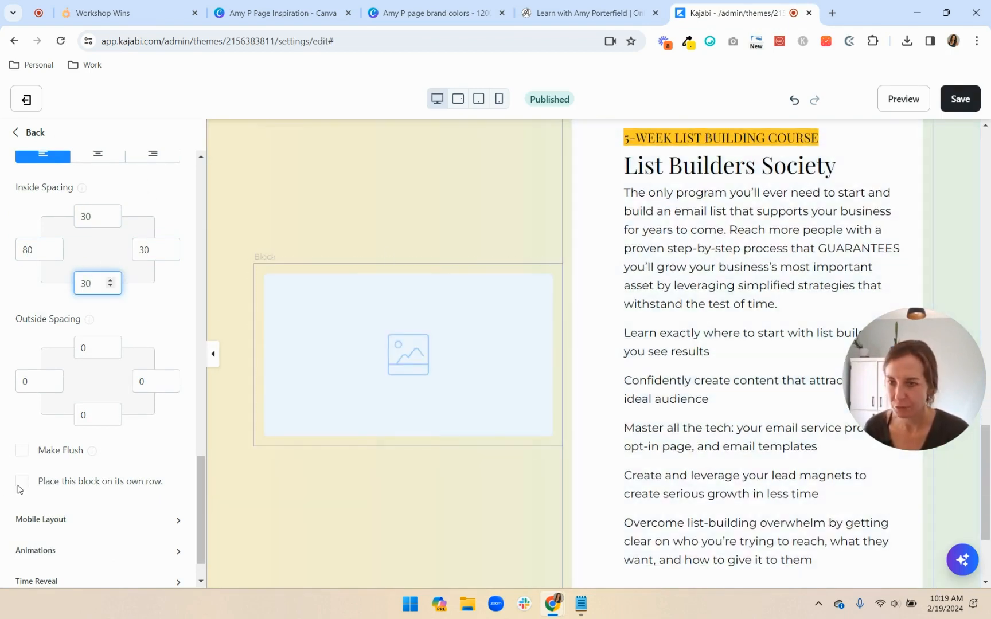
# Make the course text block flush and compare its card layout with the List Builders Society card on the reference page.
pyautogui.click(22, 451)
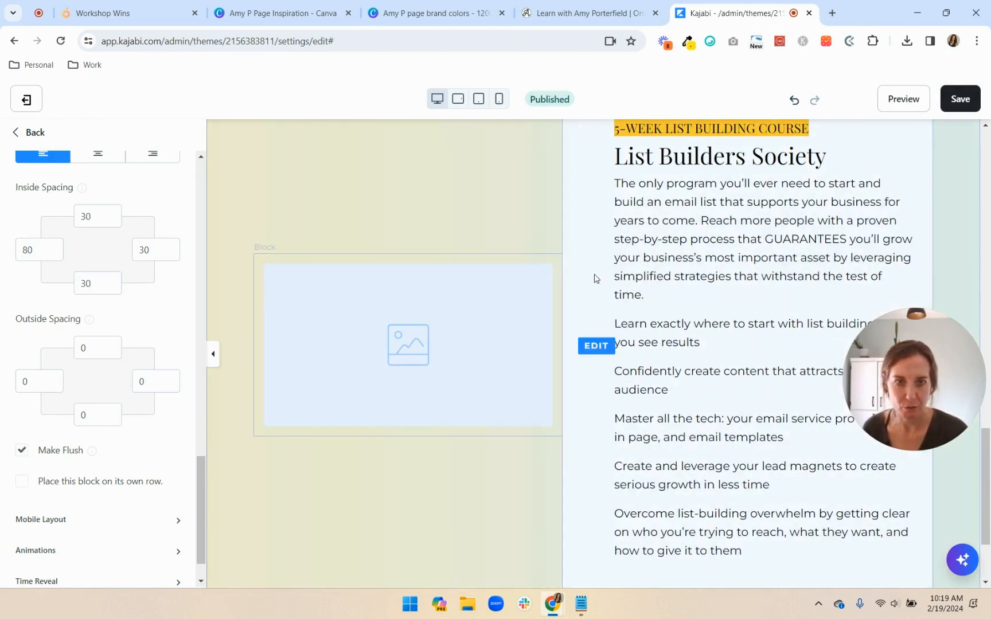
pyautogui.scroll(2, 596, 280)
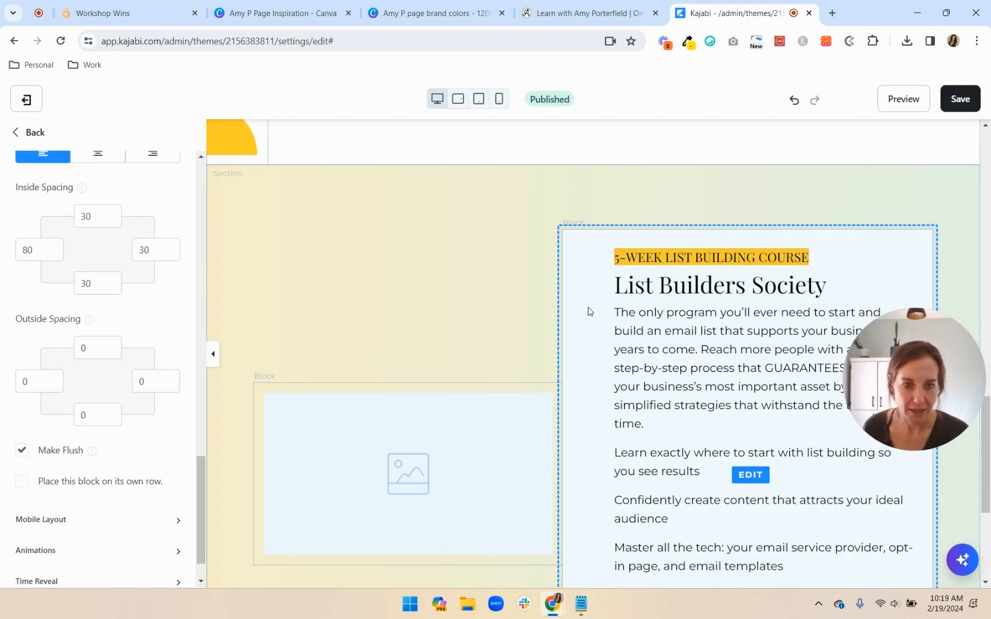
pyautogui.scroll(-2, 588, 312)
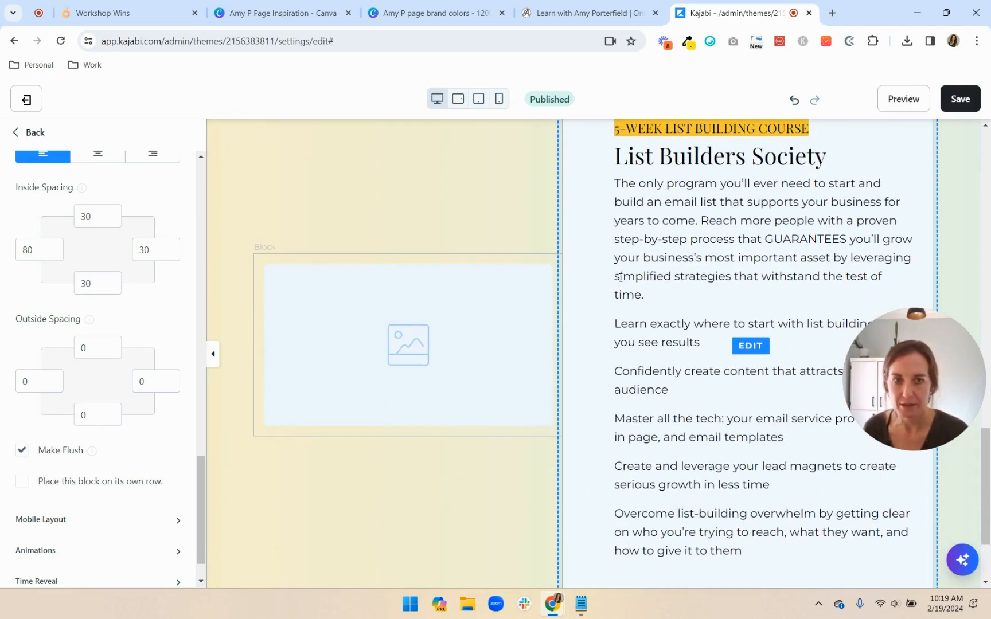
pyautogui.click(564, 12)
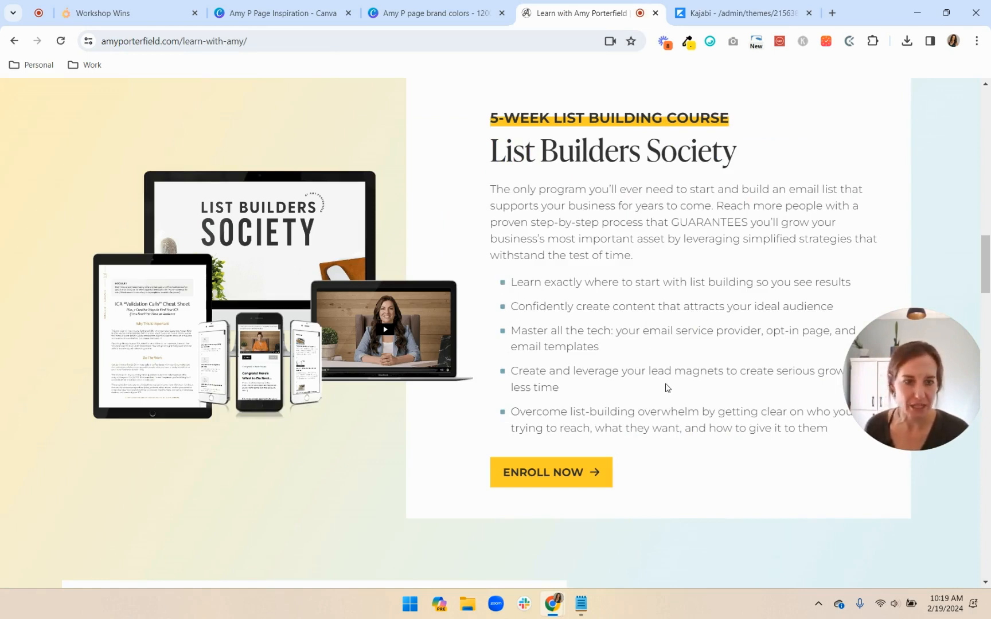
pyautogui.scroll(1, 611, 364)
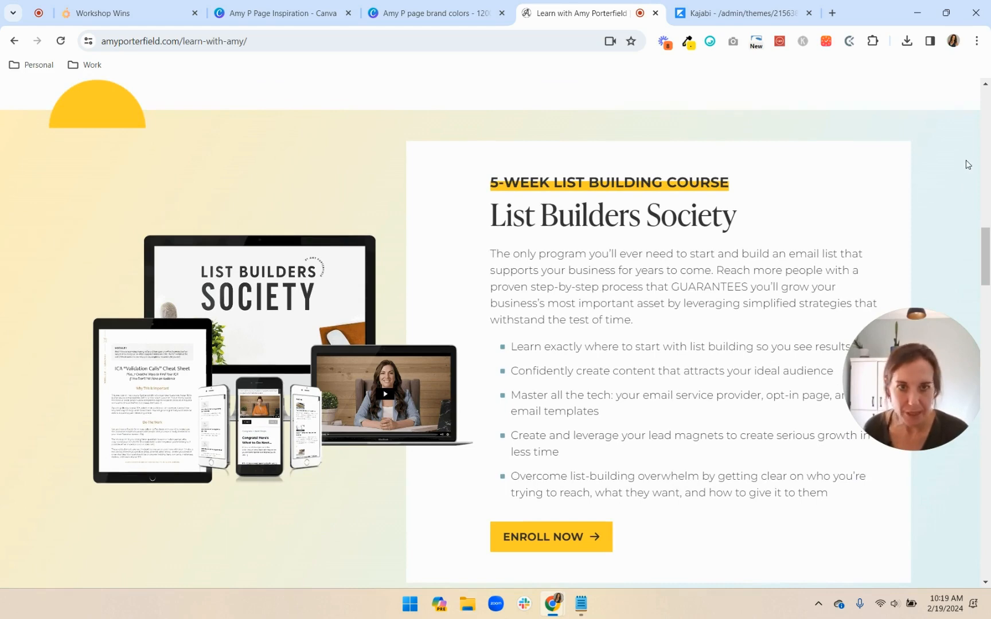
pyautogui.click(400, 16)
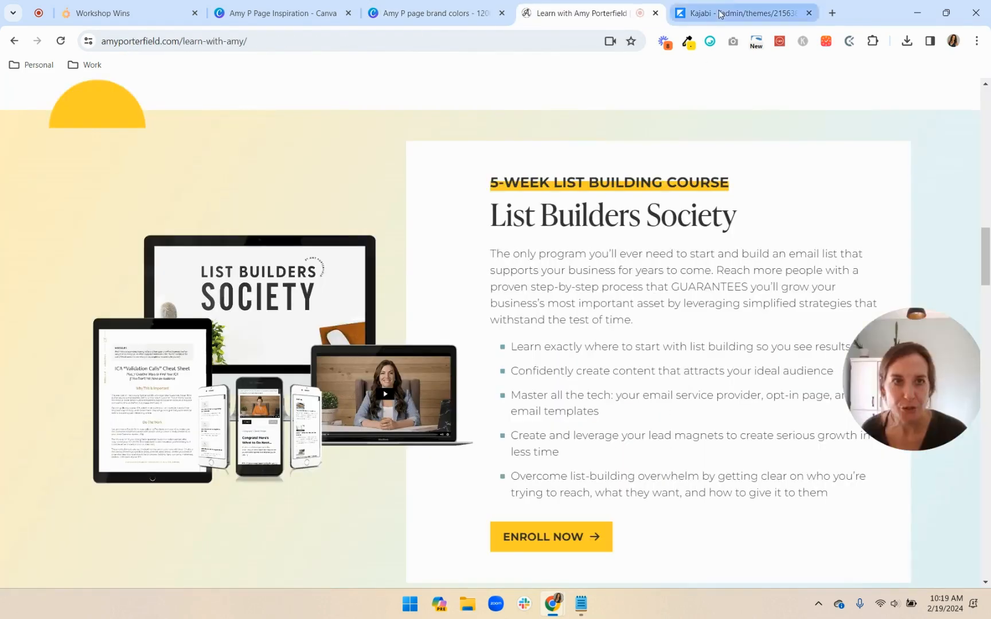
pyautogui.click(740, 13)
# Try formatting the five benefit lines in the course text block as a bulleted list, and remove the bullets.
pyautogui.scroll(15, 180, 256)
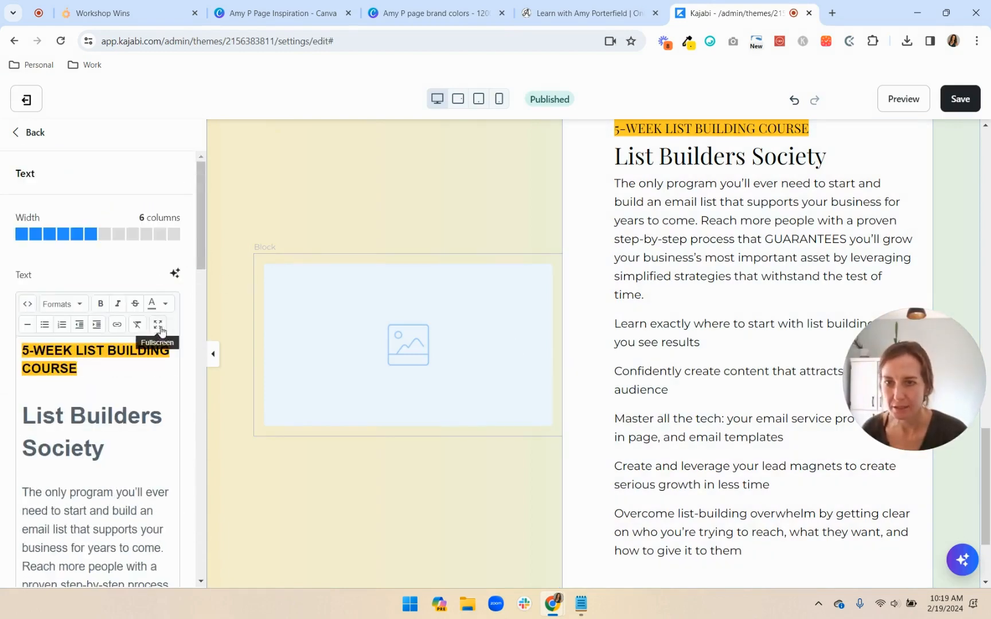
pyautogui.click(165, 325)
pyautogui.moveTo(723, 395); pyautogui.dragTo(56, 265)
pyautogui.click(263, 109)
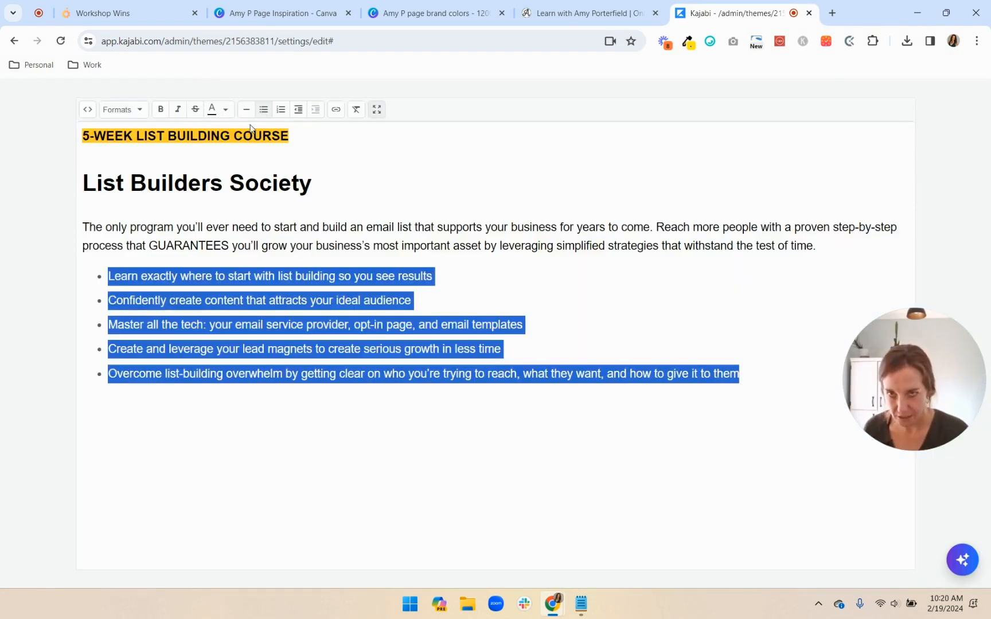
pyautogui.click(263, 109)
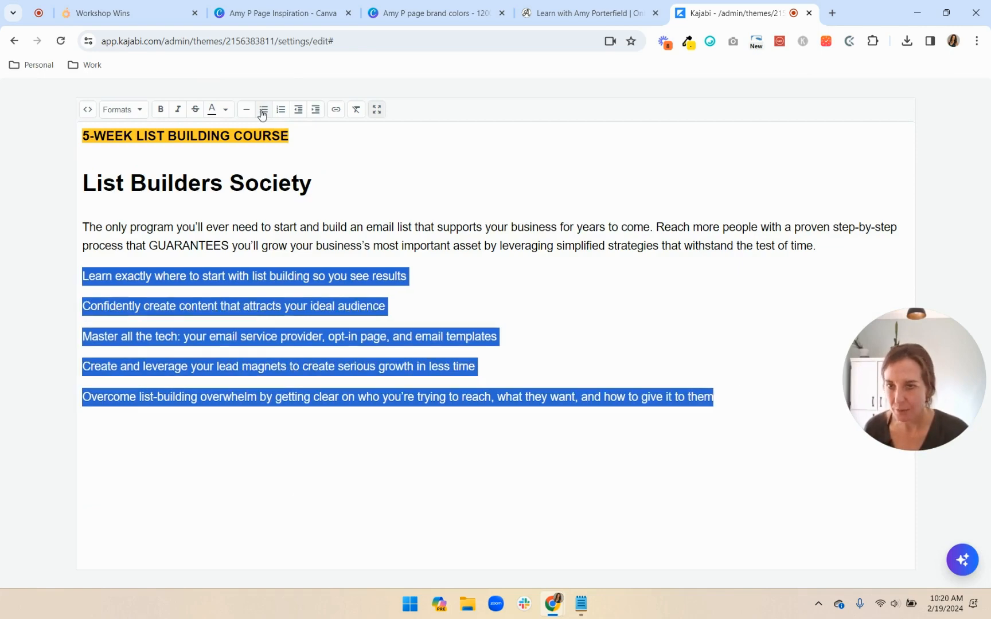
pyautogui.click(302, 453)
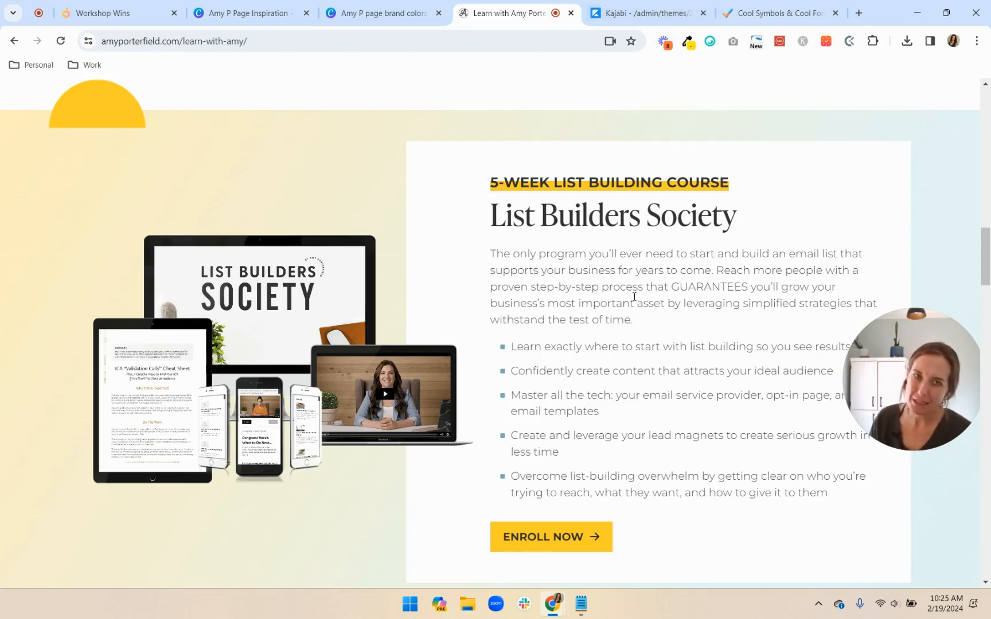
# Copy the solid black square symbol from coolsymbol.com and paste it before "Learn exactly where to start" in the Kajabi text block.
pyautogui.click(792, 15)
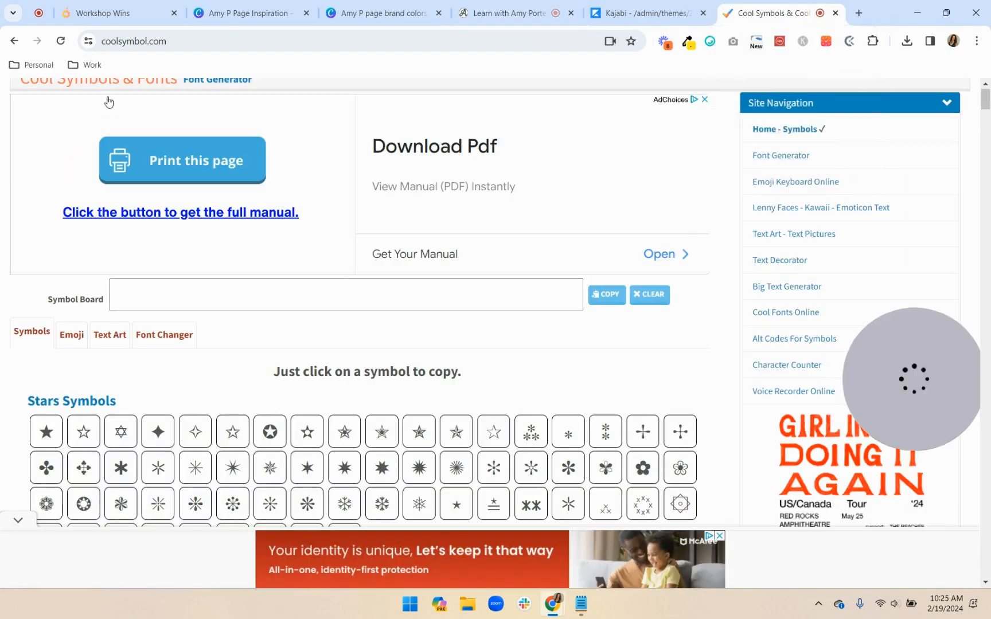
pyautogui.scroll(-20, 89, 274)
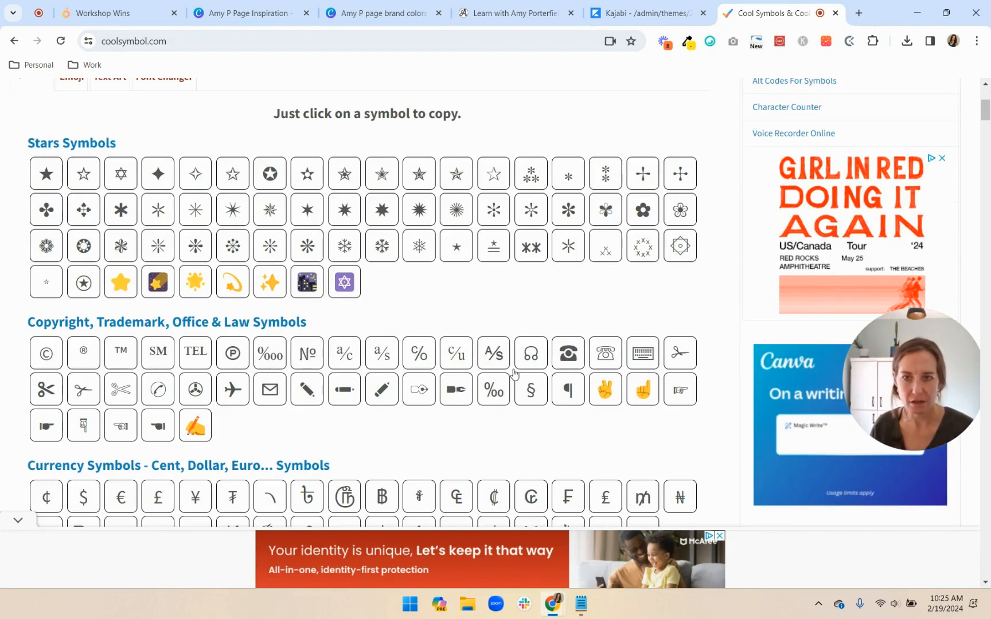
pyautogui.click(208, 296)
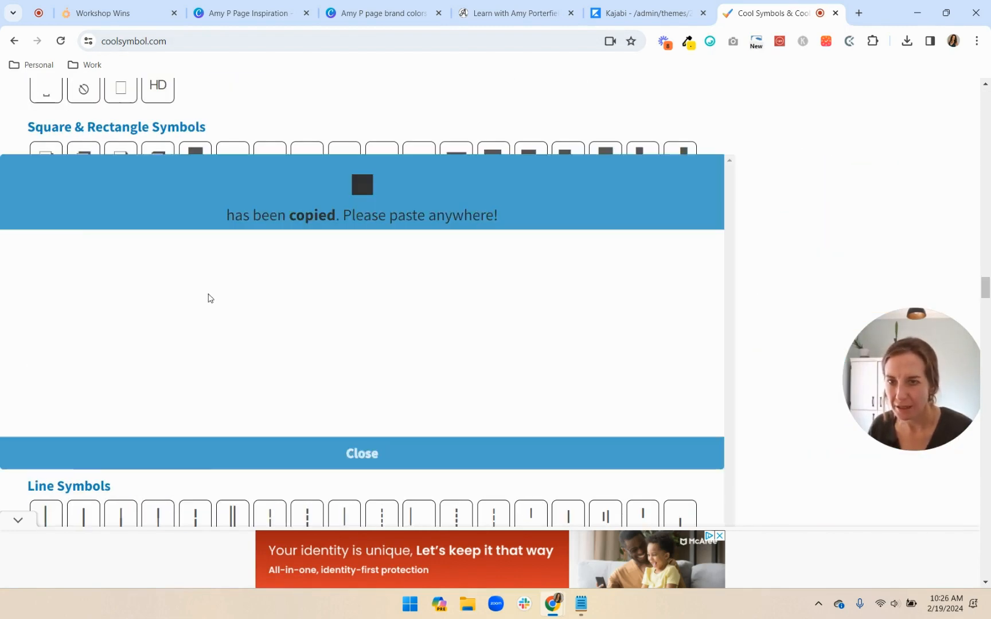
pyautogui.hotkey('ctrl', 'shift', 'Tab')
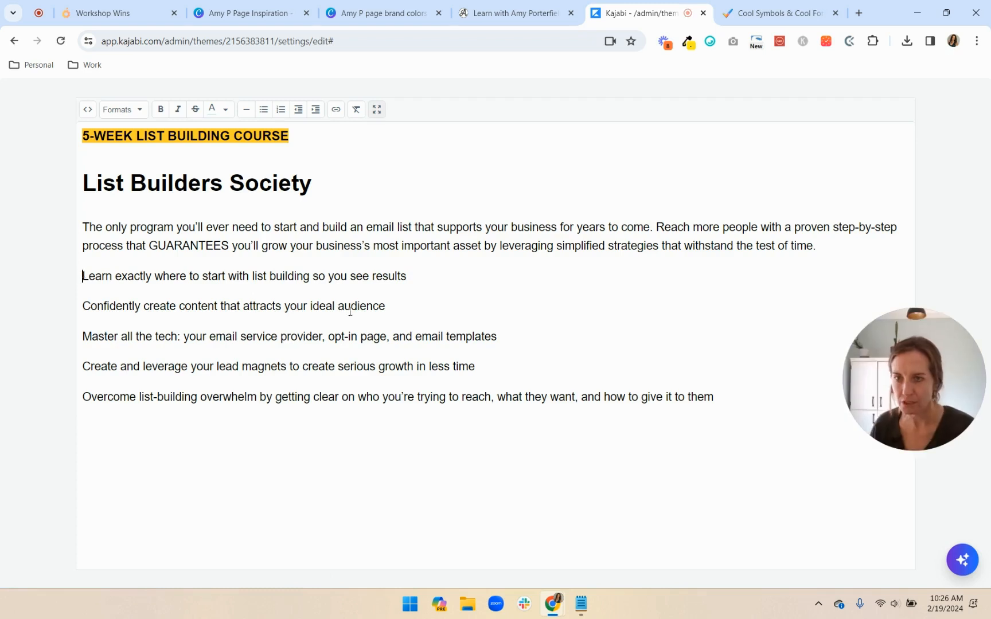
pyautogui.hotkey('ctrl', 'v')
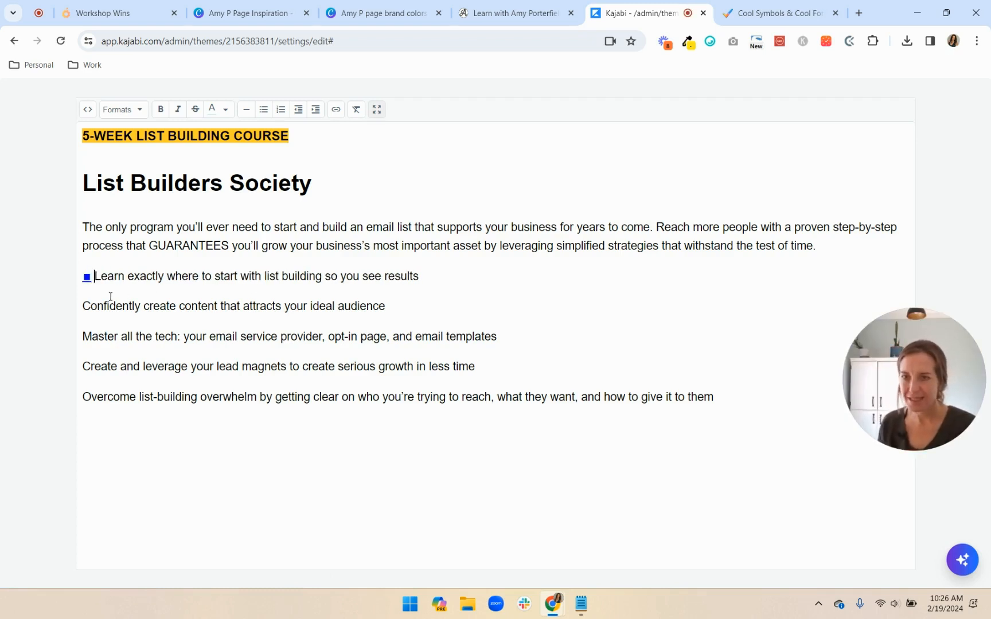
# Color the pasted square with the light blue palette swatch and save the page.
pyautogui.click(225, 110)
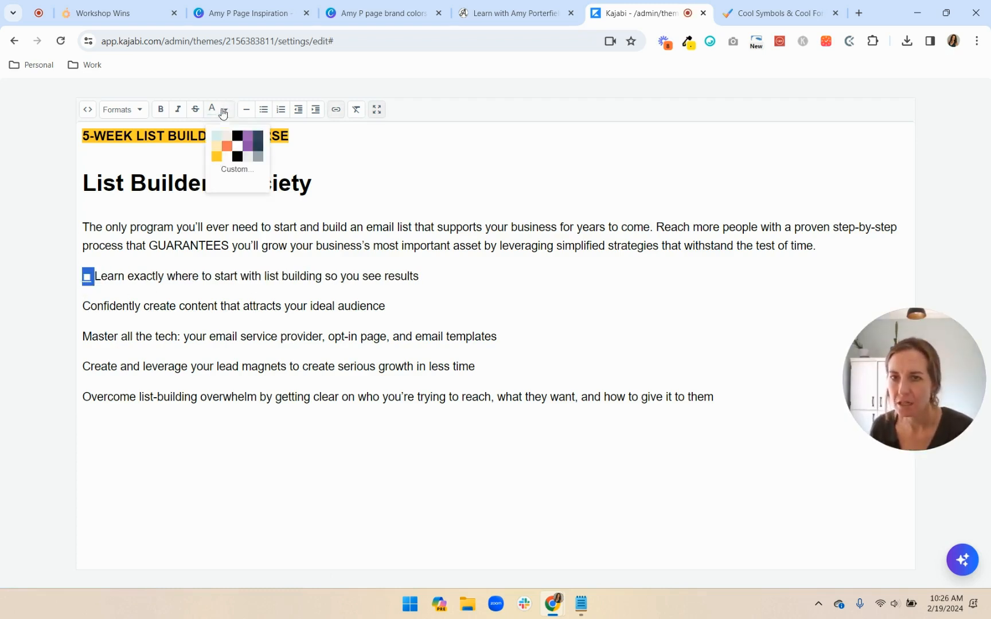
pyautogui.click(216, 138)
pyautogui.click(223, 304)
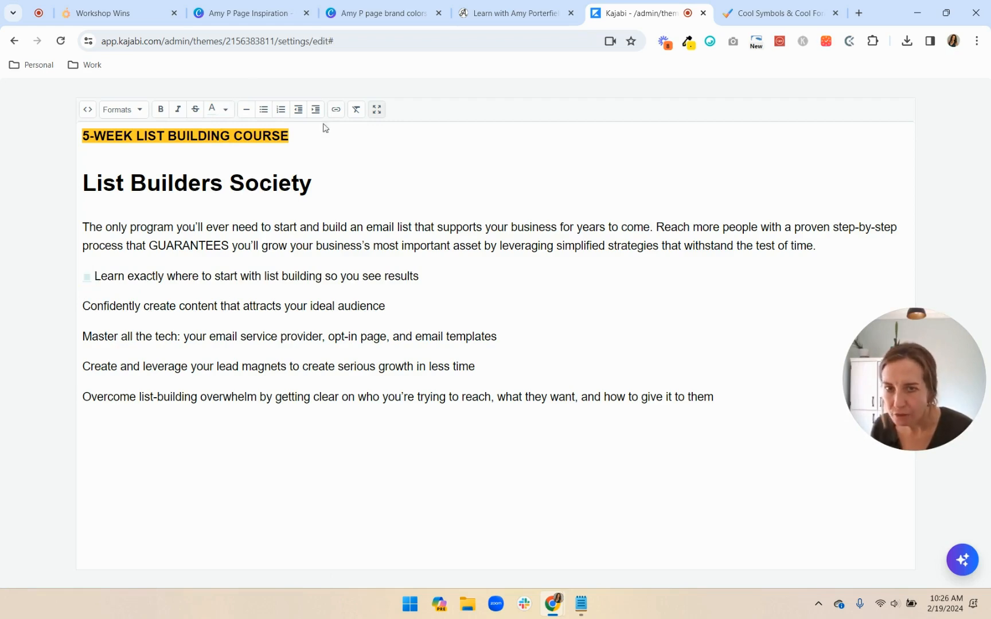
pyautogui.click(376, 109)
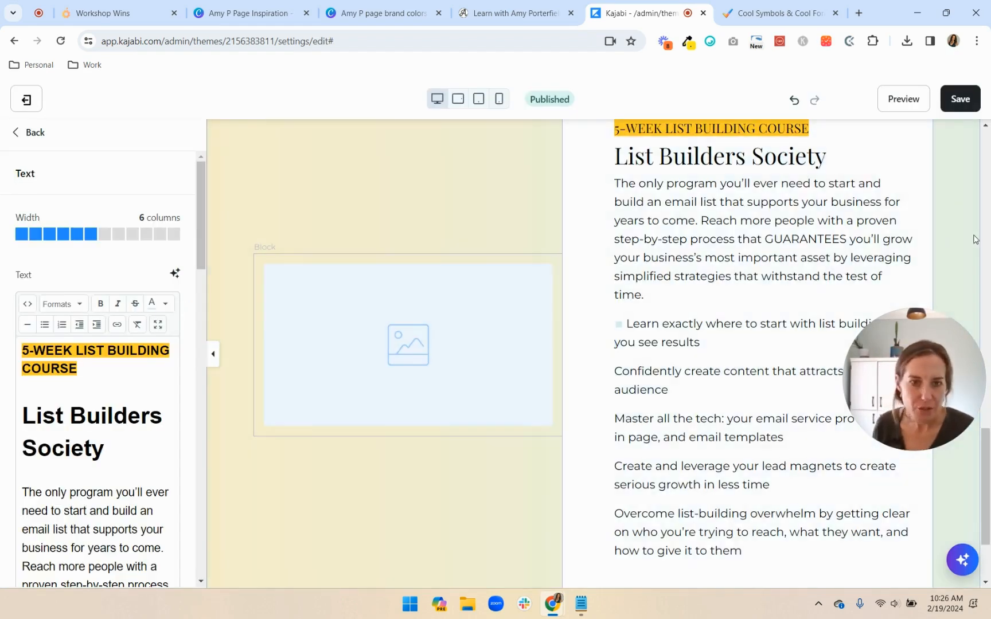
pyautogui.click(958, 103)
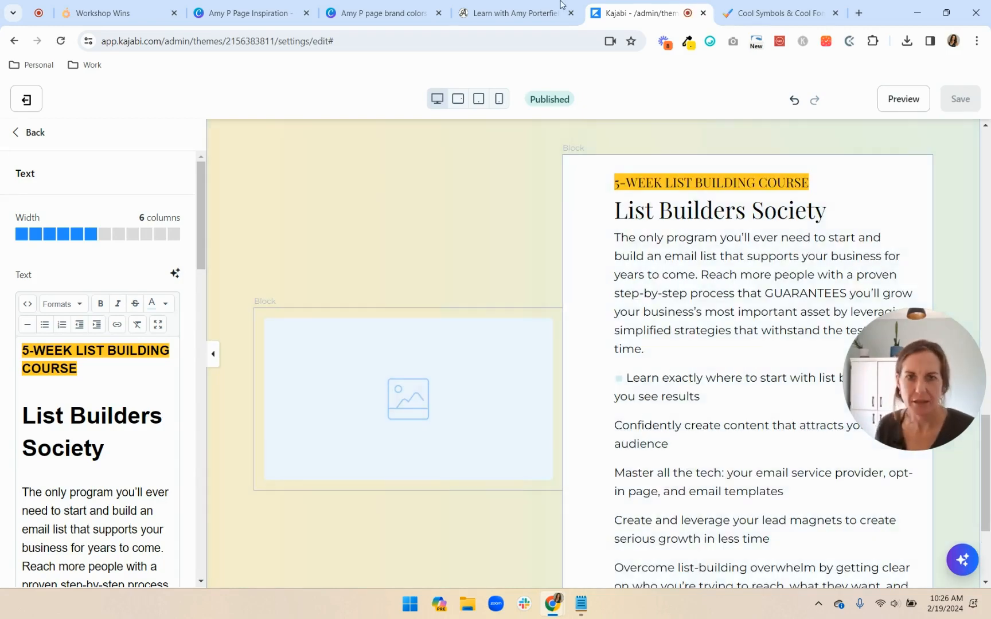
# Sample the teal color of the first list bullet on the reference page with the ColorZilla page color picker.
pyautogui.click(519, 12)
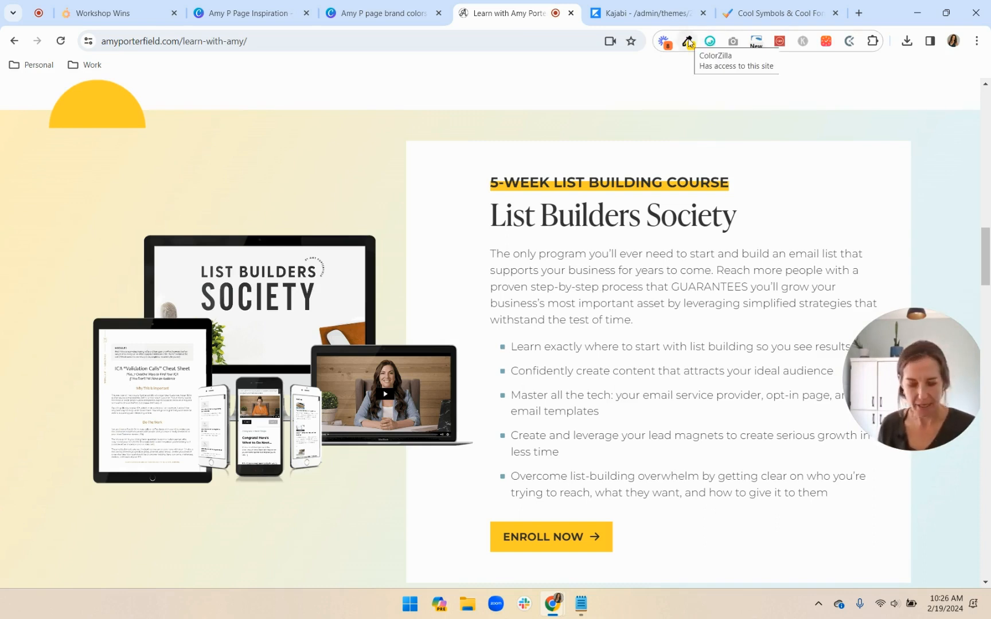
pyautogui.hotkey('ctrl', '=')
pyautogui.hotkey('ctrl', '=')
pyautogui.hotkey('ctrl', '=')
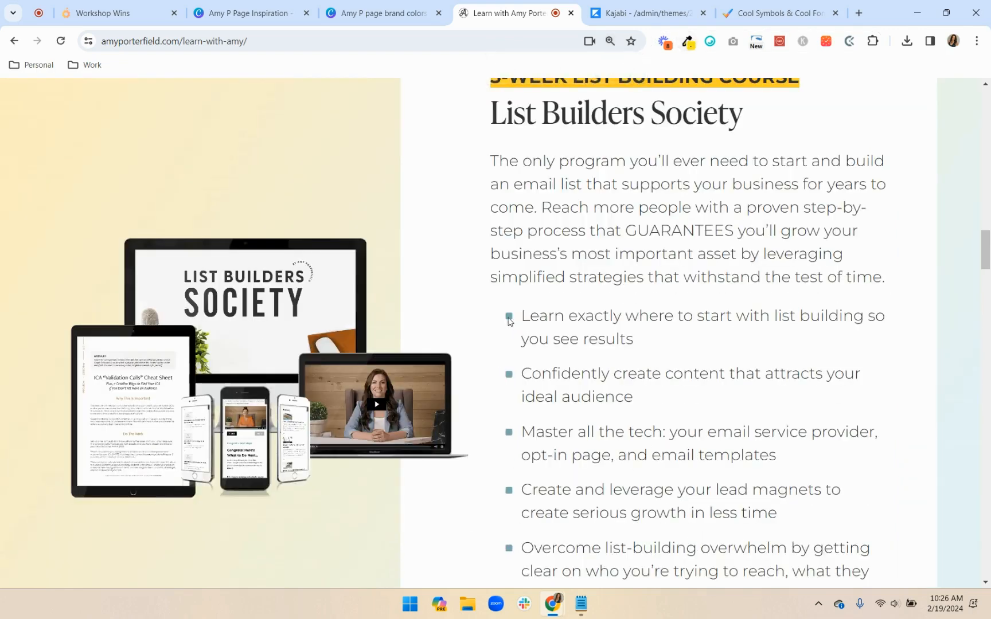
pyautogui.click(688, 42)
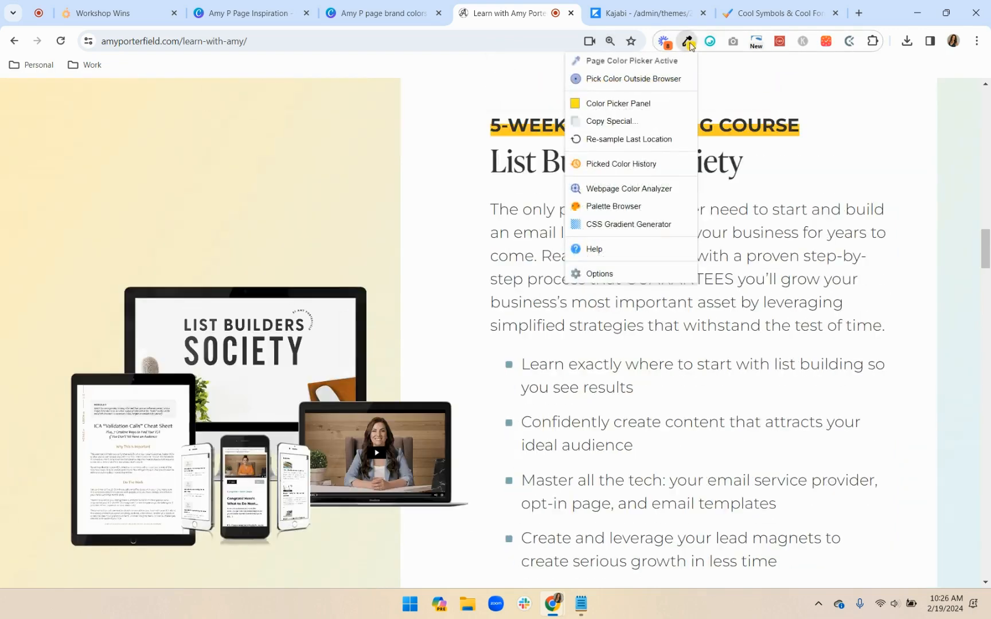
pyautogui.click(678, 58)
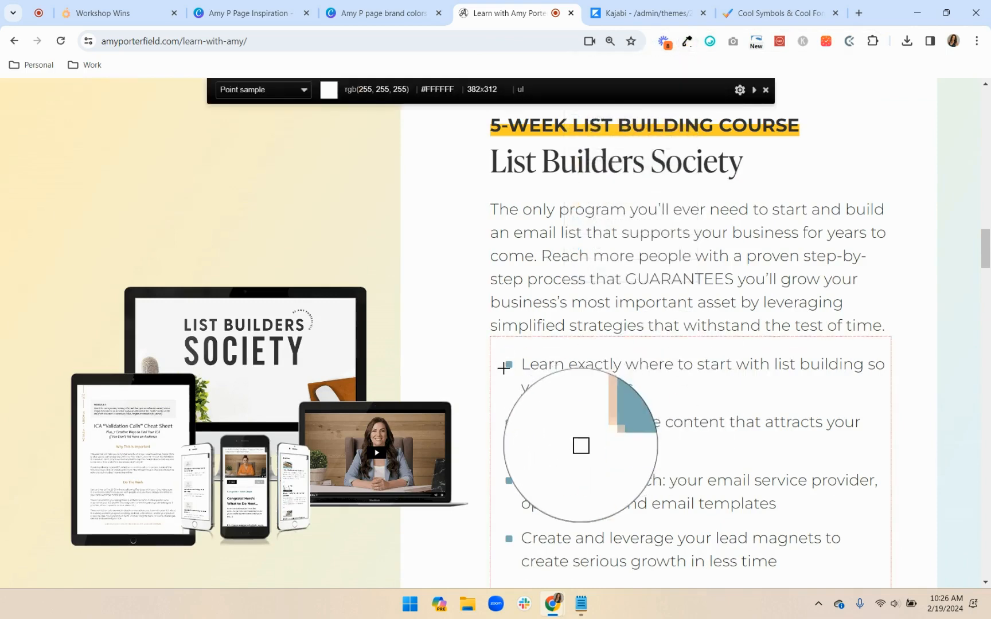
pyautogui.click(508, 364)
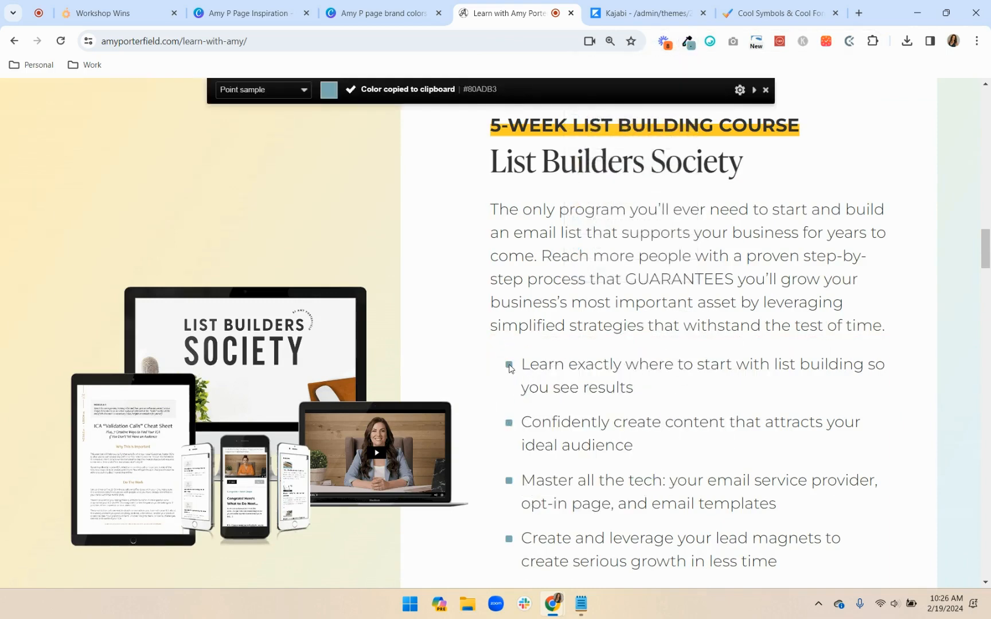
# Set the square symbol before the first benefit line in the Kajabi text block to the custom text color 80ADB3.
pyautogui.click(657, 13)
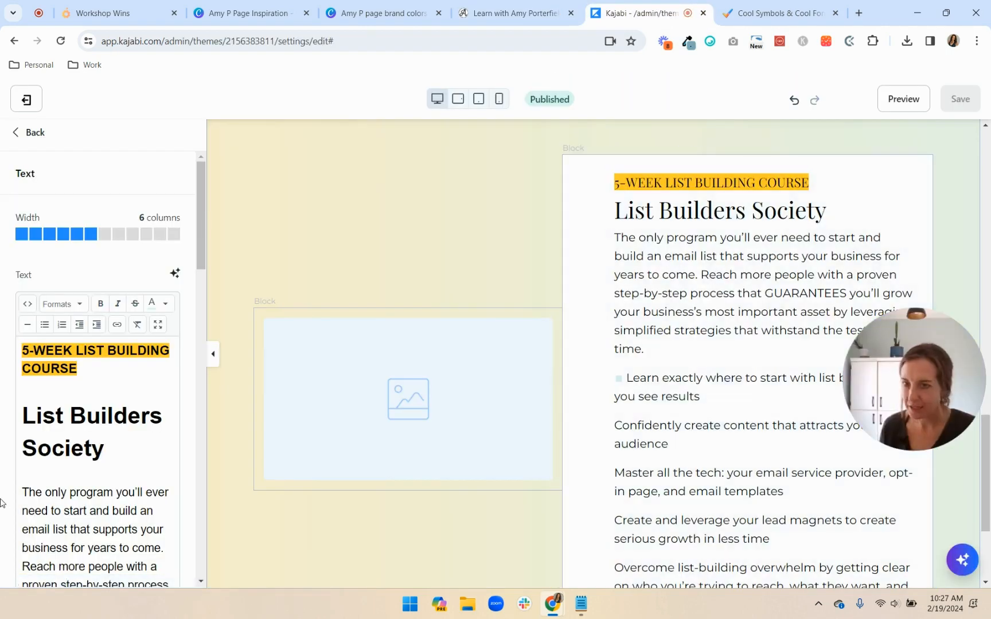
pyautogui.click(158, 325)
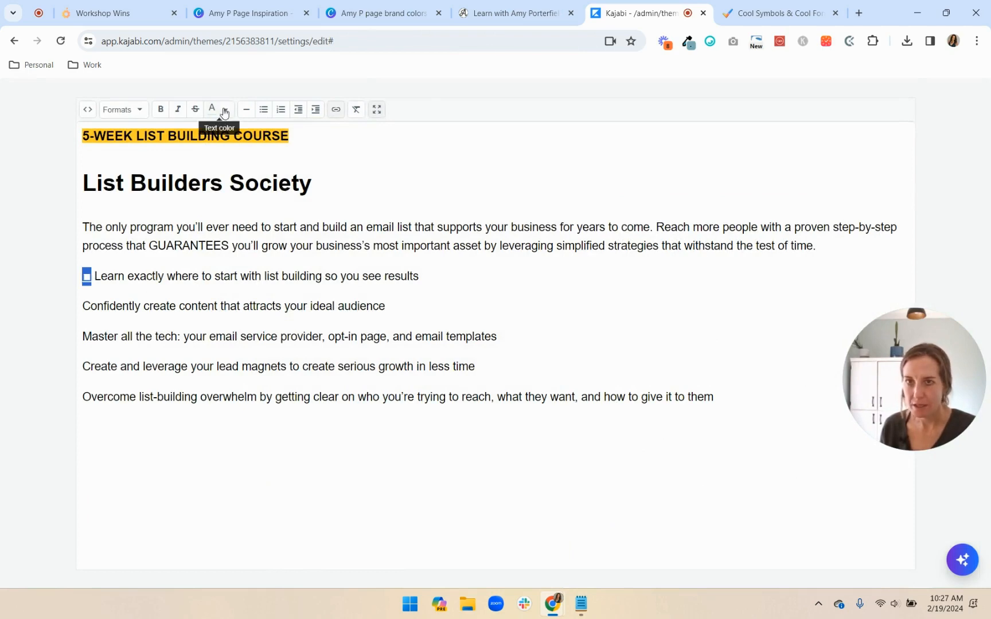
pyautogui.click(224, 113)
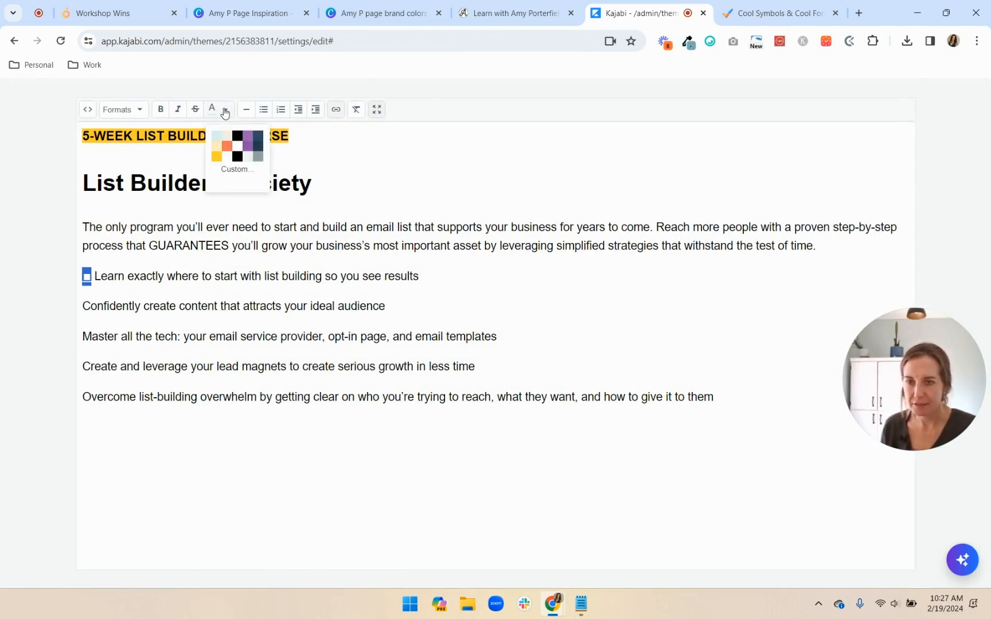
pyautogui.click(238, 170)
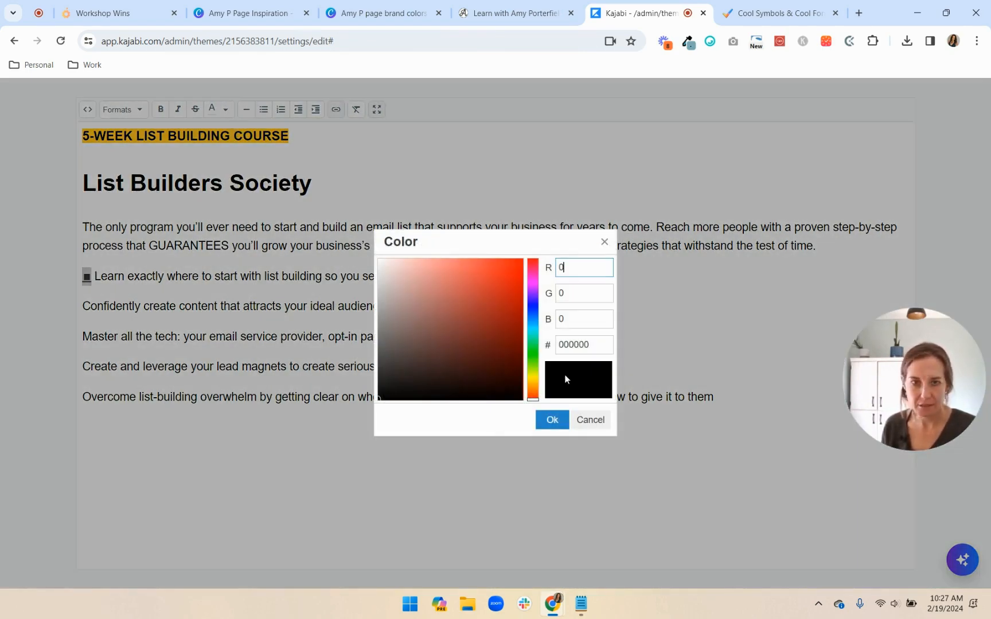
pyautogui.doubleClick(591, 347)
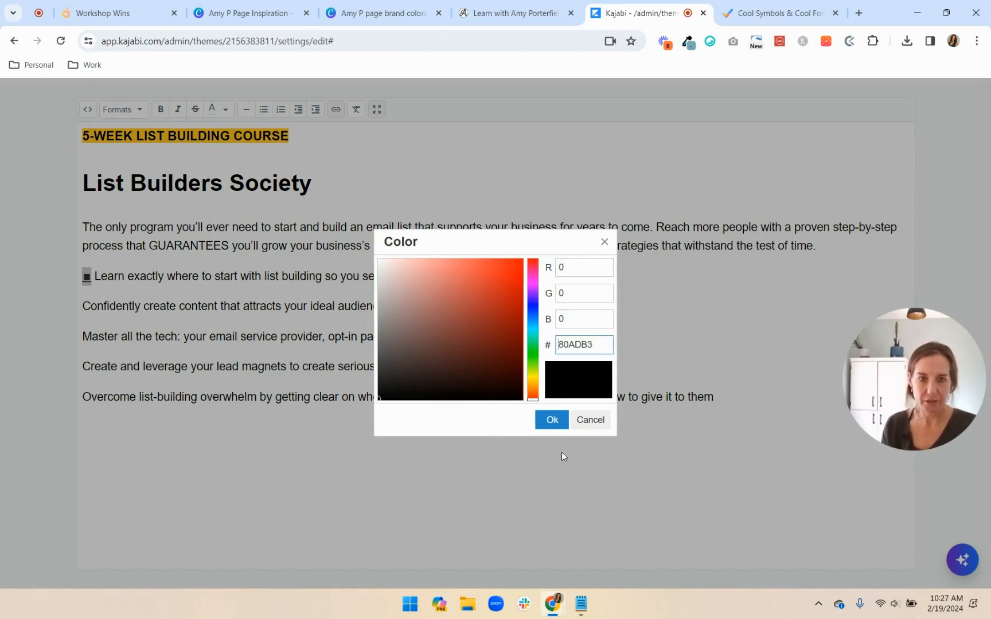
pyautogui.click(552, 419)
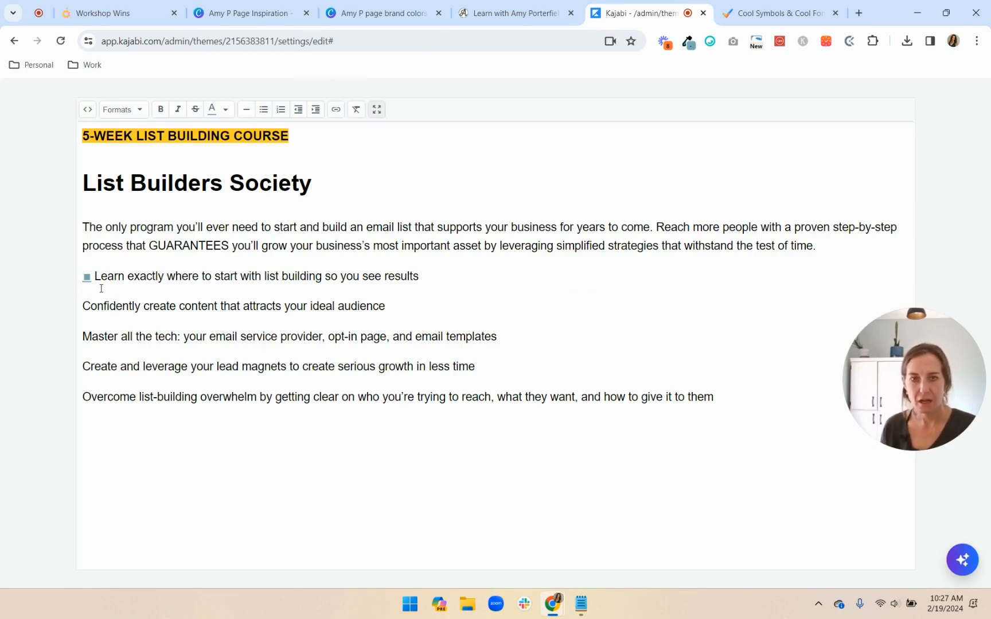
pyautogui.click(377, 109)
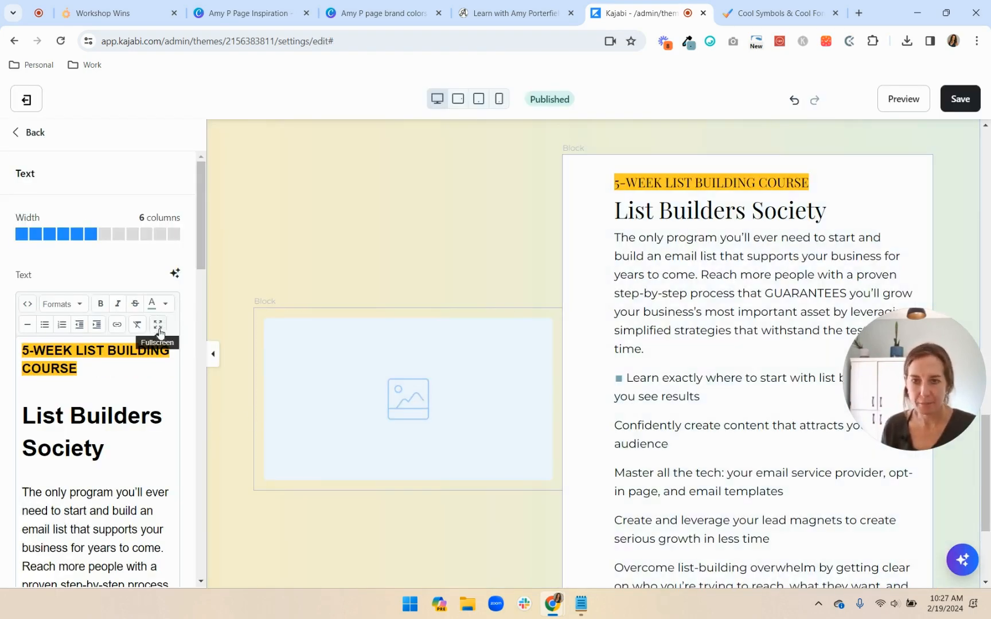
pyautogui.click(159, 326)
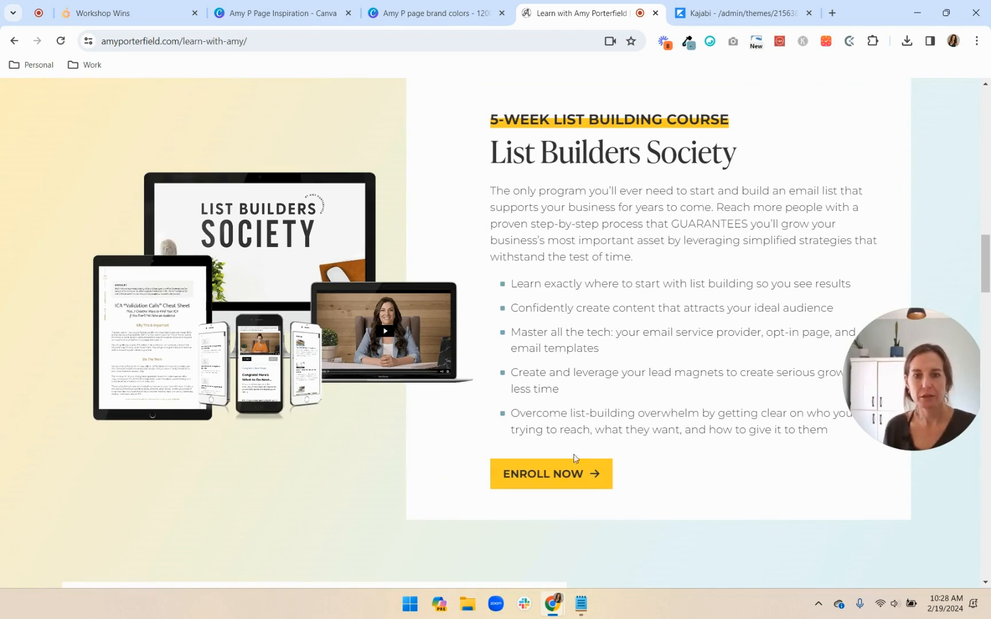
# In the Kajabi text block's settings, set the call to action text to ENROLL NOW and include the CTA.
pyautogui.click(776, 11)
pyautogui.scroll(-5, 712, 398)
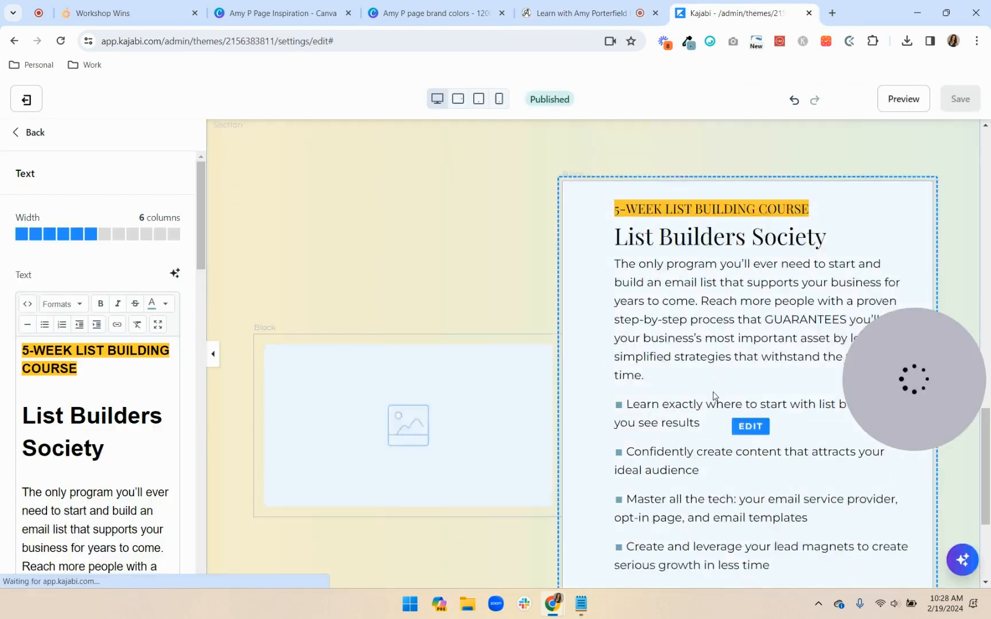
pyautogui.scroll(-10, 173, 506)
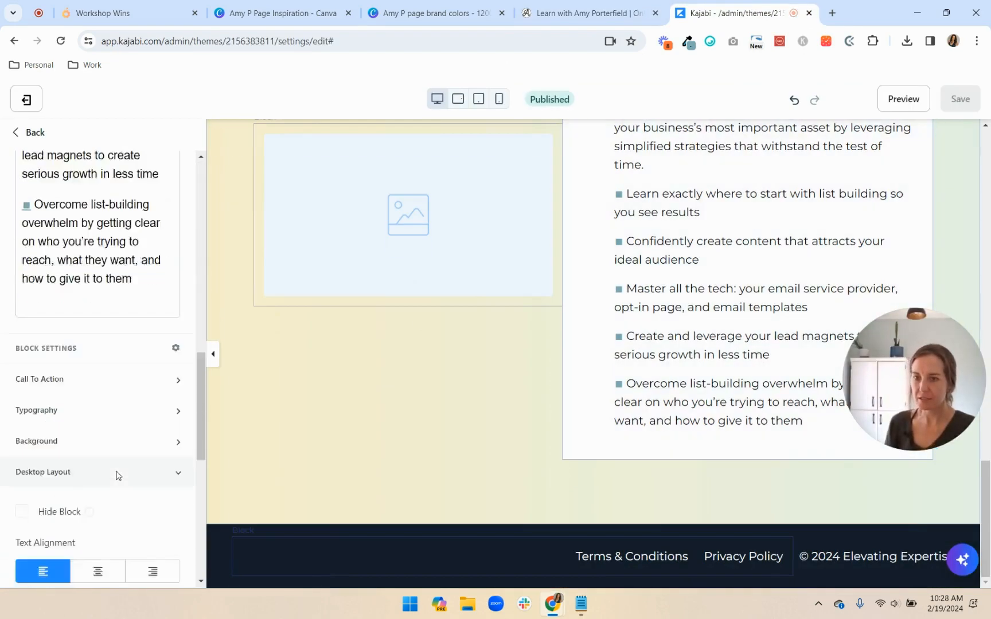
pyautogui.click(101, 182)
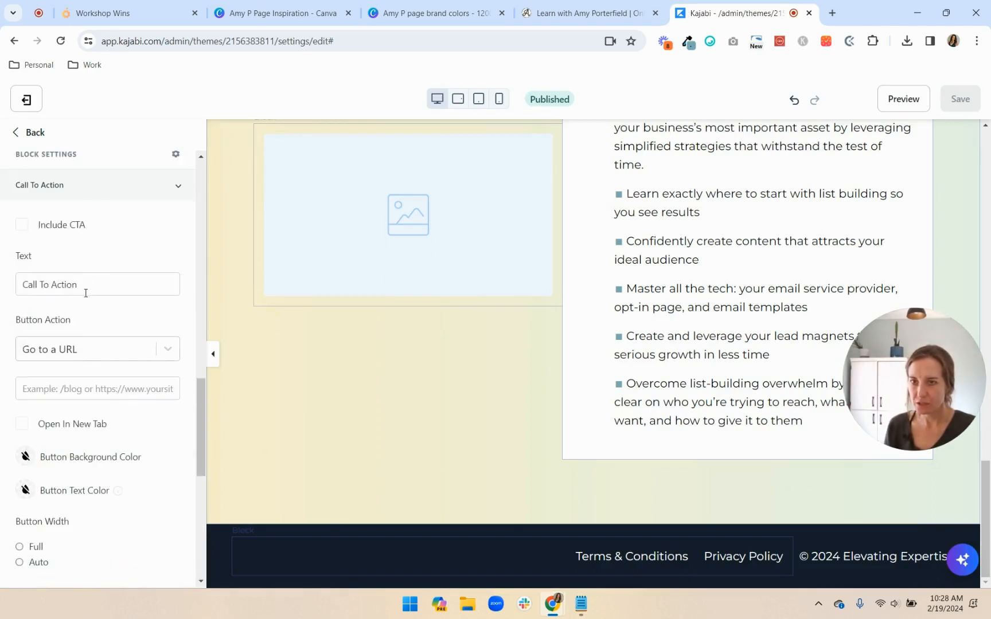
pyautogui.moveTo(85, 285); pyautogui.dragTo(2, 281)
pyautogui.write('ENROLL NOW')
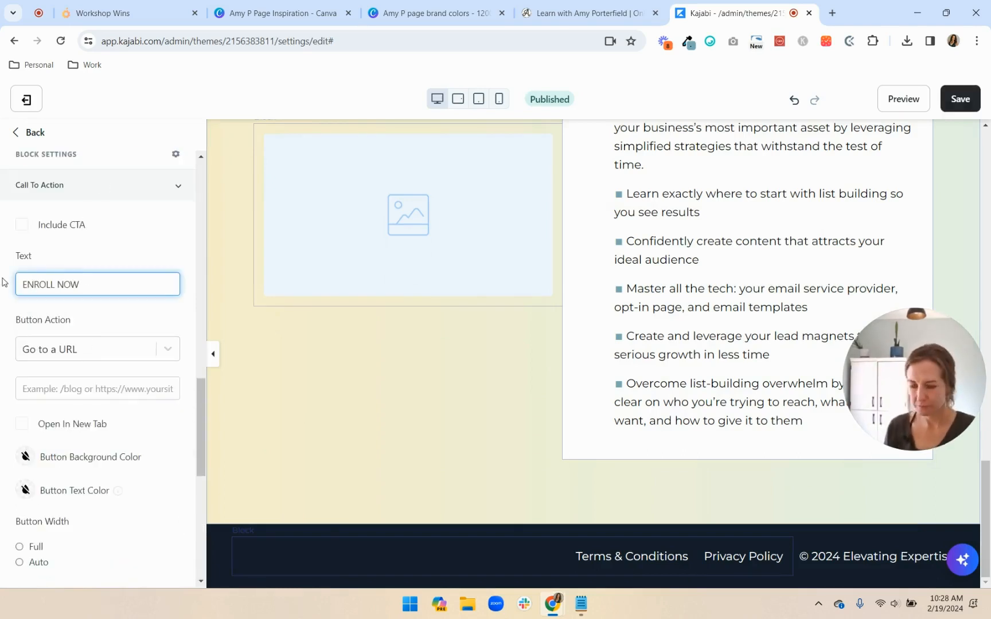
pyautogui.click(22, 224)
# Set the ENROLL NOW button's text color to black and its border radius to 0.
pyautogui.click(26, 457)
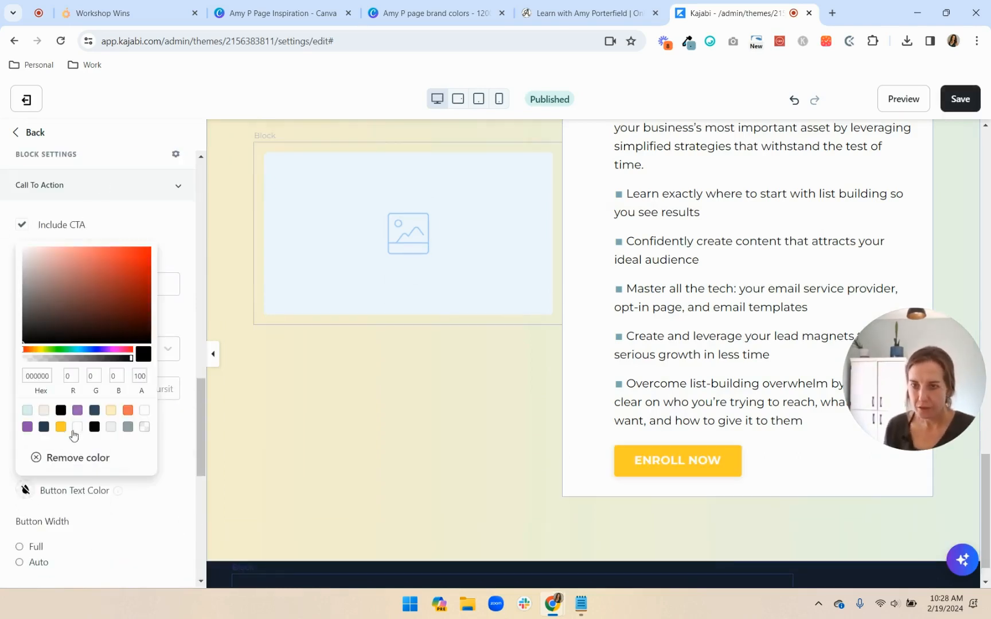
pyautogui.click(147, 546)
pyautogui.scroll(-5, 141, 545)
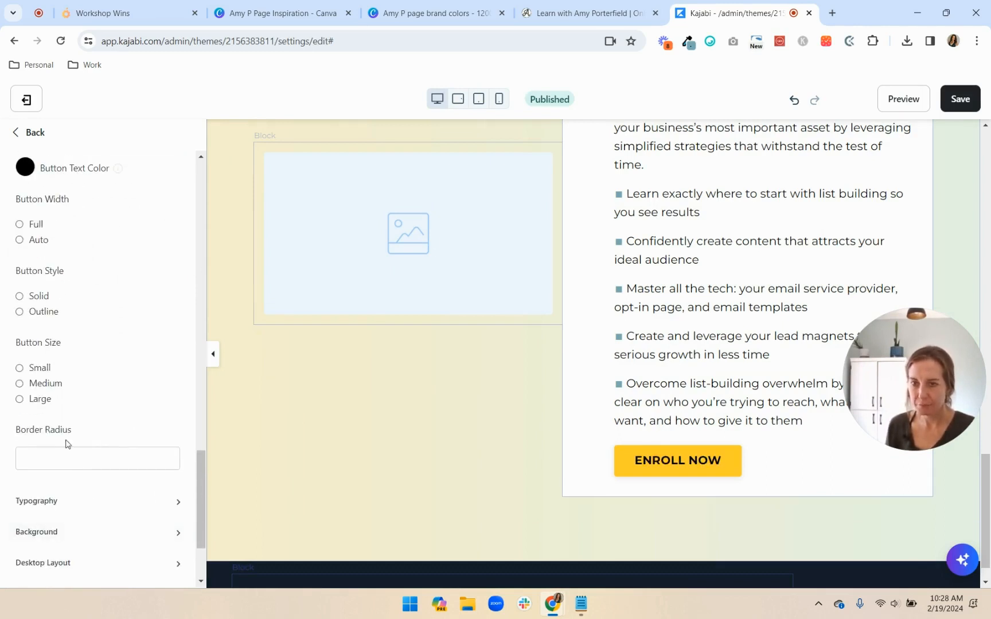
pyautogui.click(73, 465)
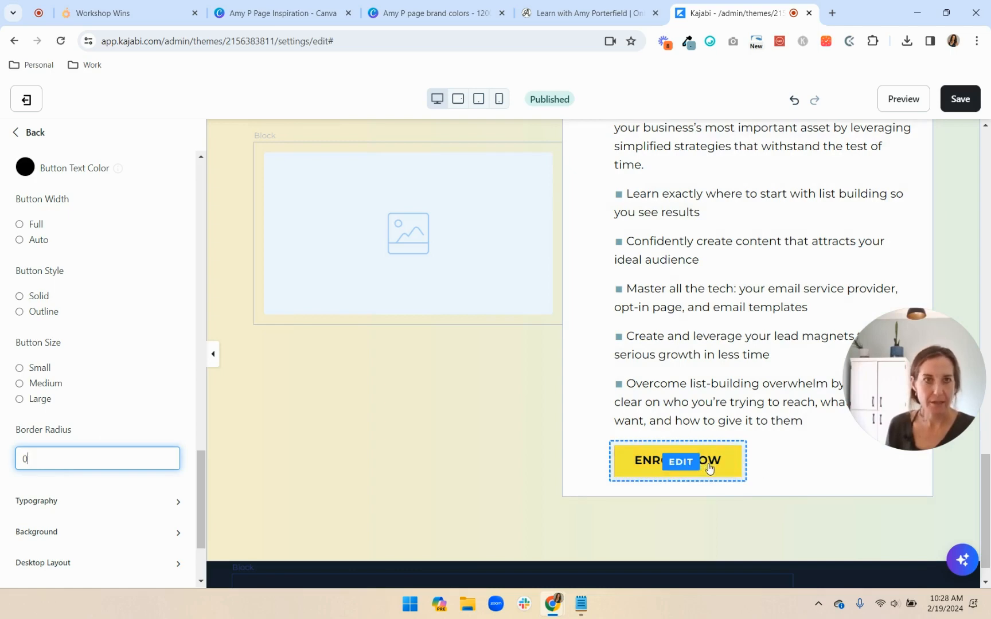
# Search Google for cool symbols in a new tab and copy the bold right arrow from coolsymbol.com.
pyautogui.click(832, 13)
pyautogui.click(516, 42)
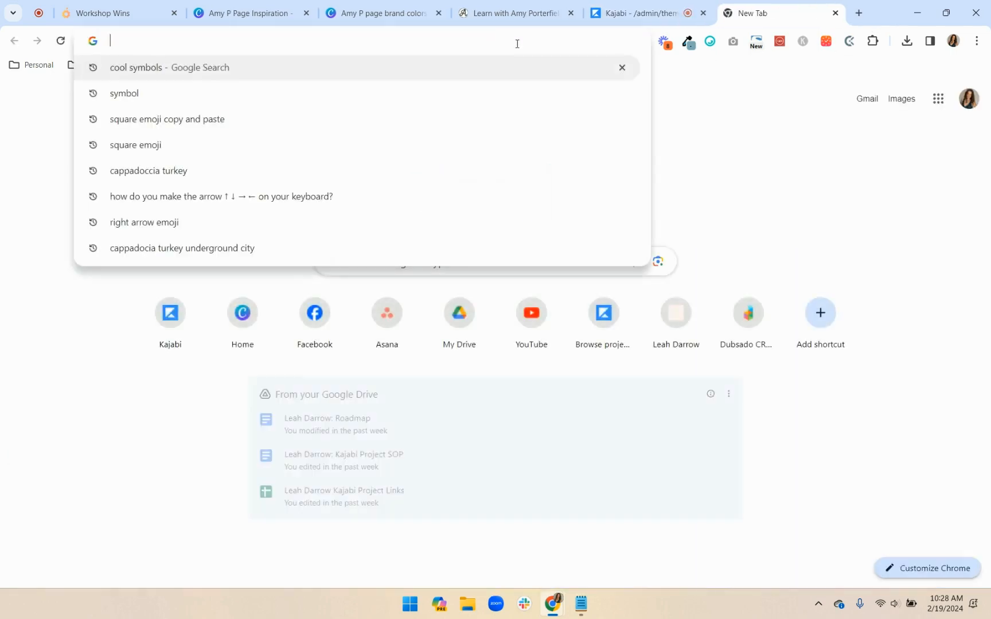
pyautogui.write('COOL')
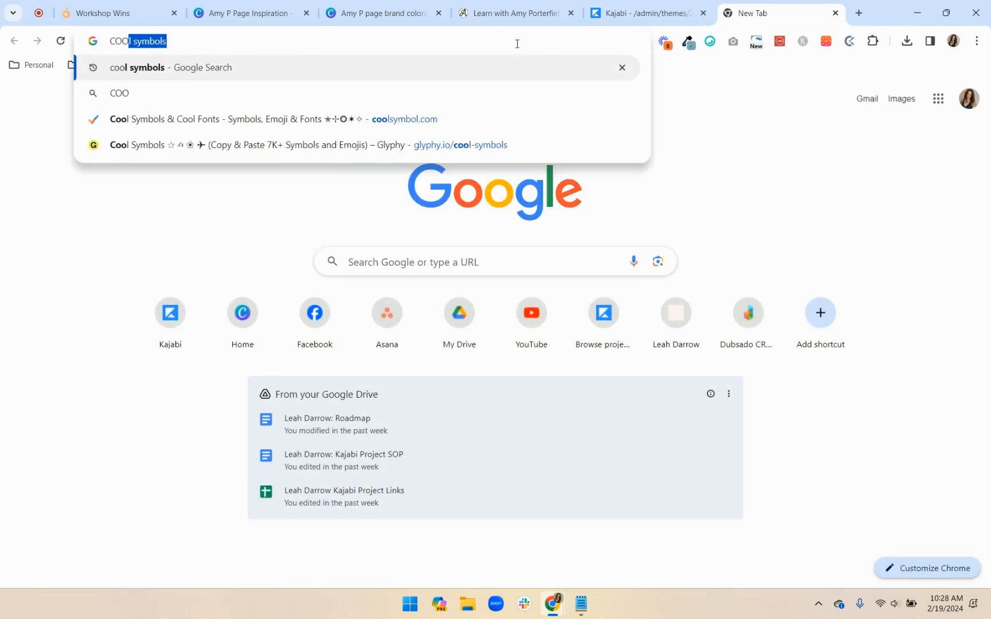
pyautogui.press('Return')
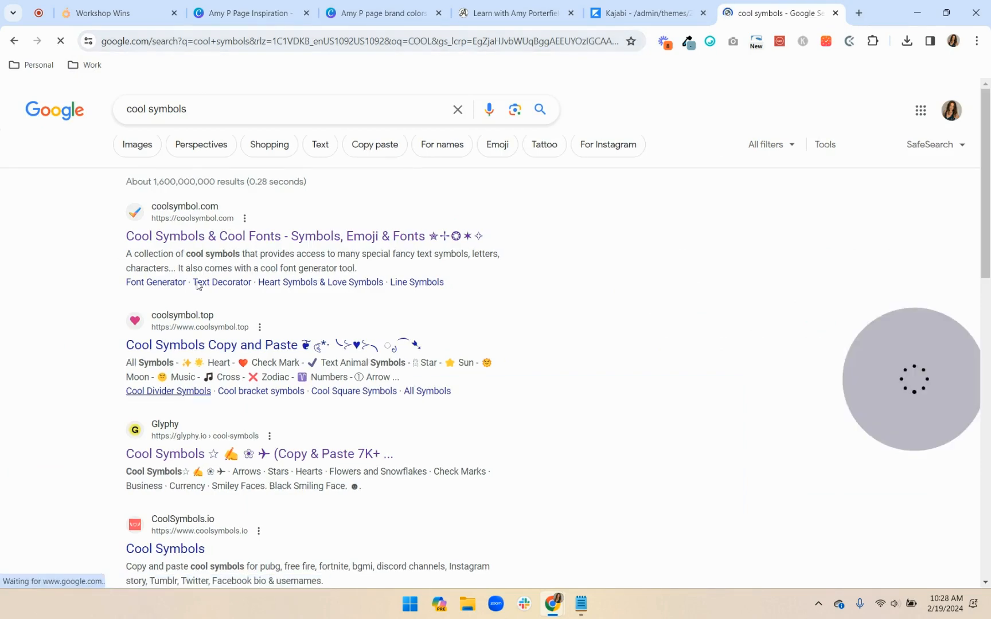
pyautogui.click(205, 235)
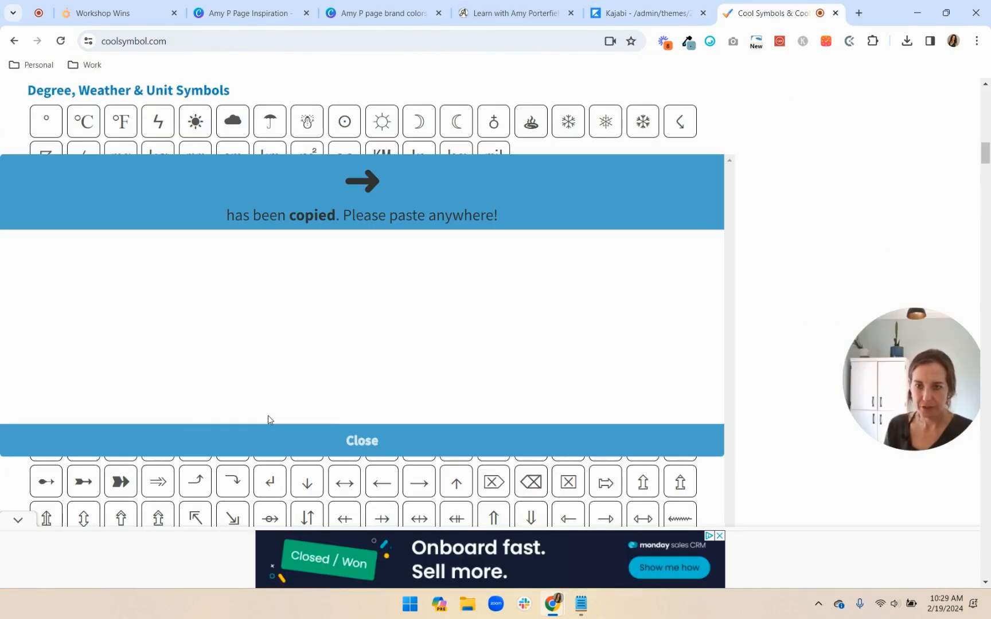
# Back in Kajabi, paste the copied arrow after ENROLL NOW in the call to action text.
pyautogui.click(630, 13)
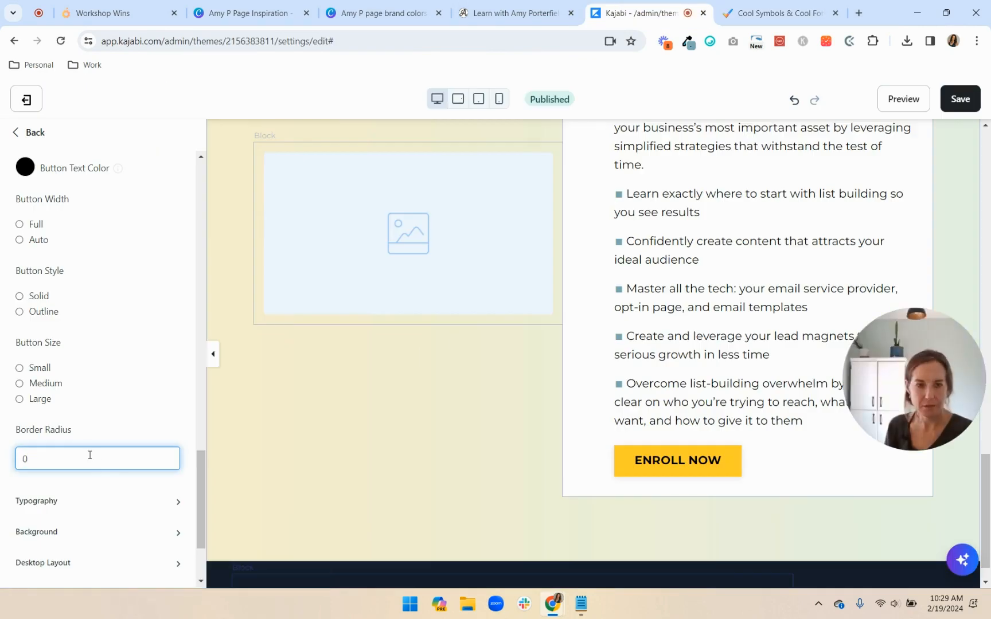
pyautogui.scroll(7, 98, 441)
pyautogui.click(99, 348)
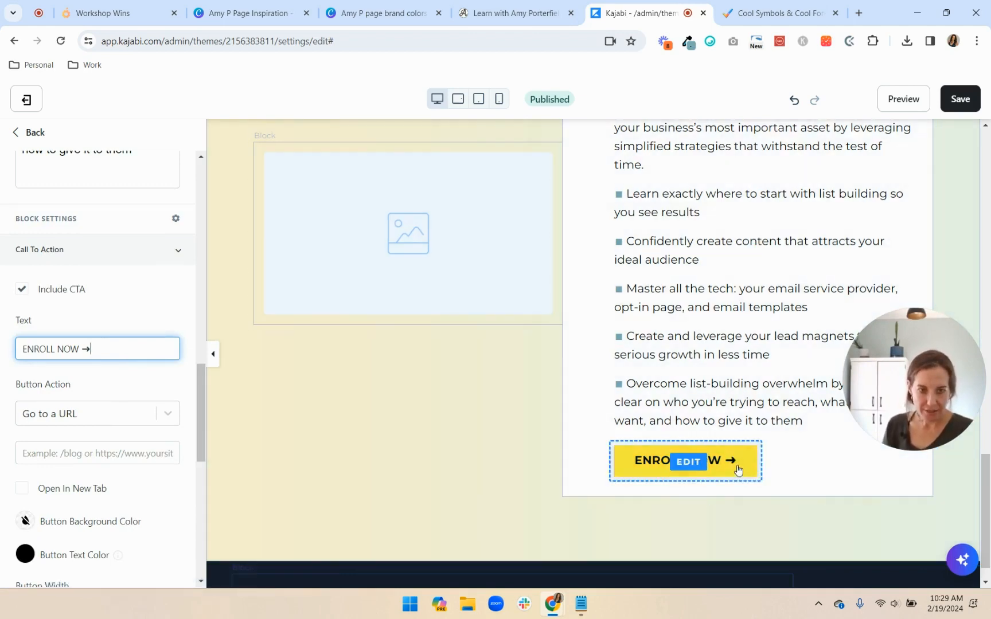
# Replace the thin arrow on the first free guide's round yellow button with the copied bold arrow.
pyautogui.scroll(8, 812, 480)
pyautogui.scroll(3, 812, 481)
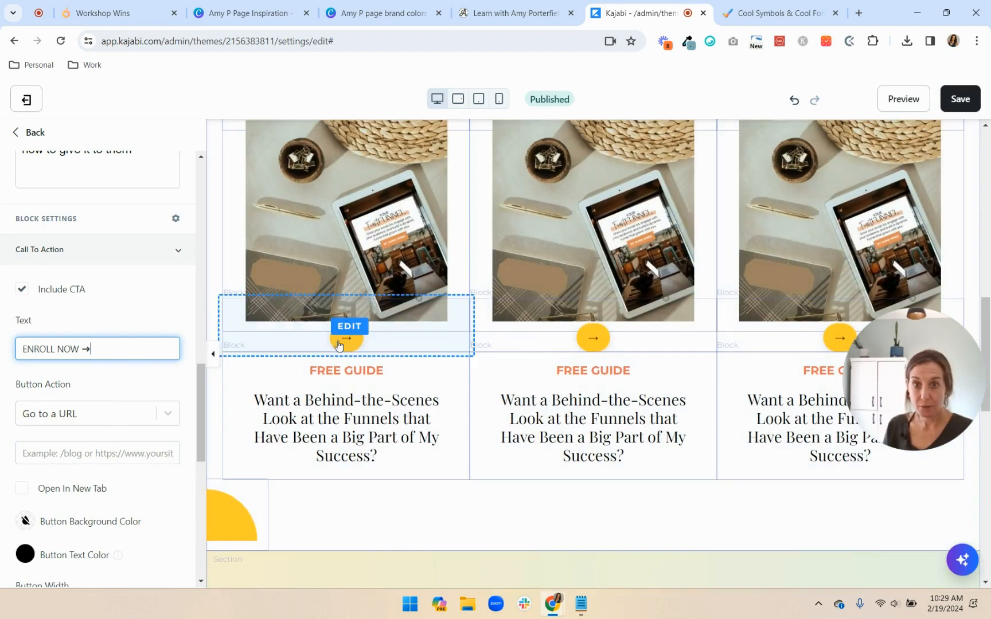
pyautogui.click(350, 345)
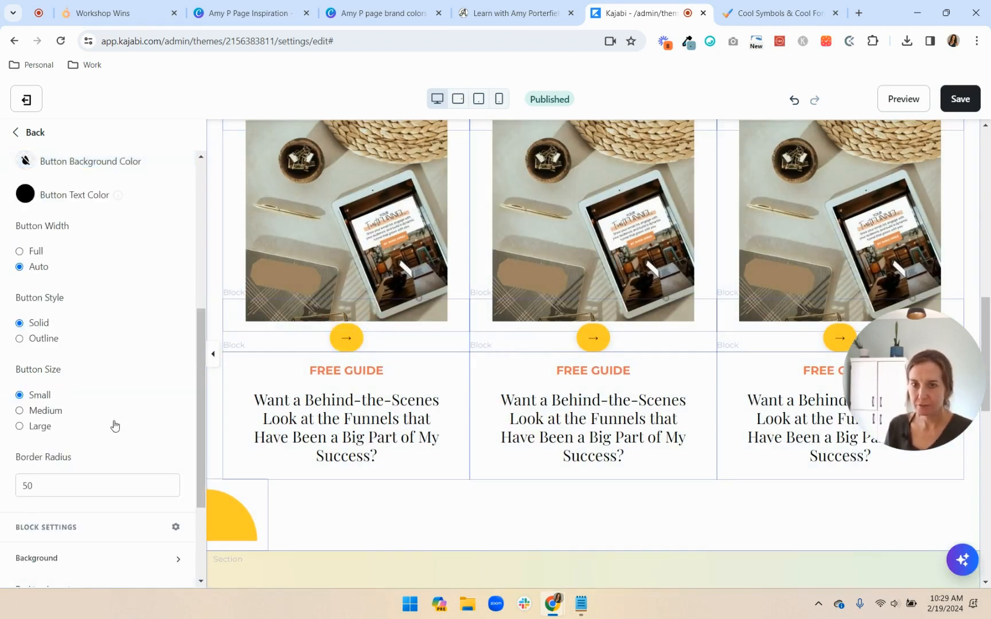
pyautogui.scroll(5, 113, 424)
pyautogui.moveTo(46, 251); pyautogui.dragTo(2, 251)
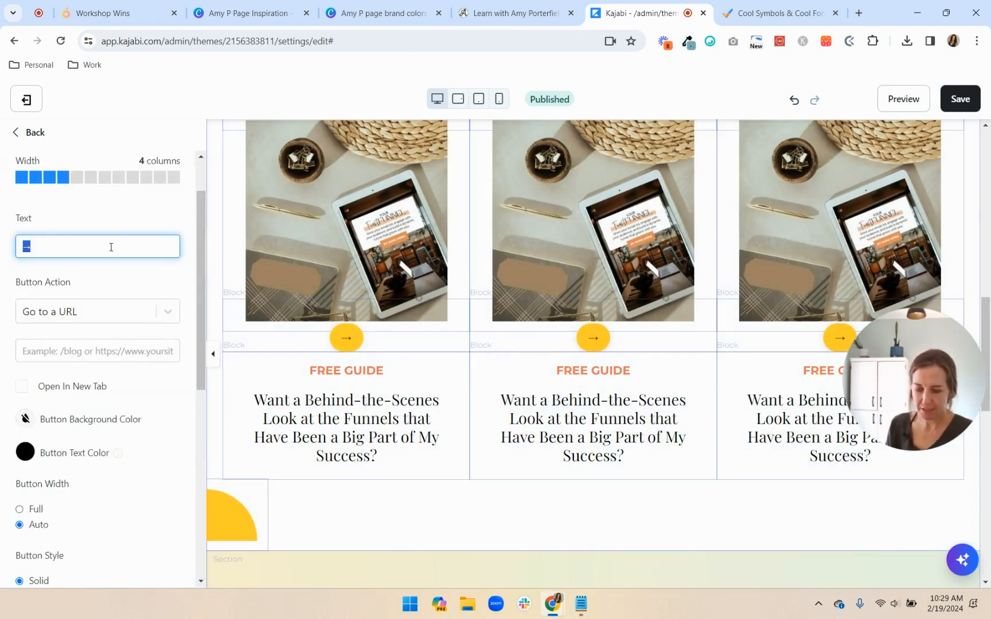
pyautogui.write('➜')
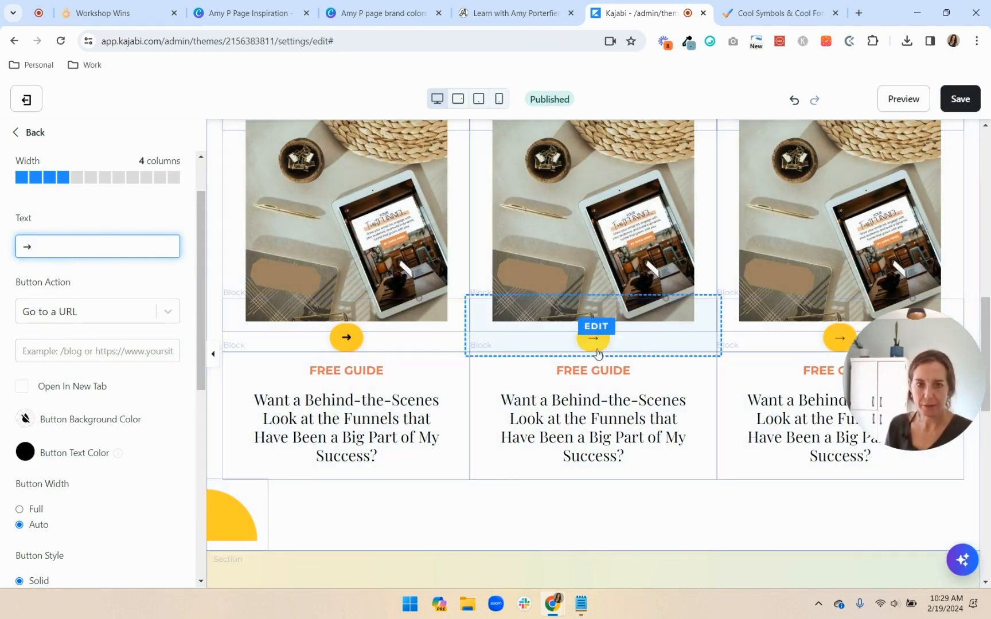
# Replace the arrow on the middle free guide's round button with the same bold arrow.
pyautogui.click(596, 354)
pyautogui.scroll(5, 93, 272)
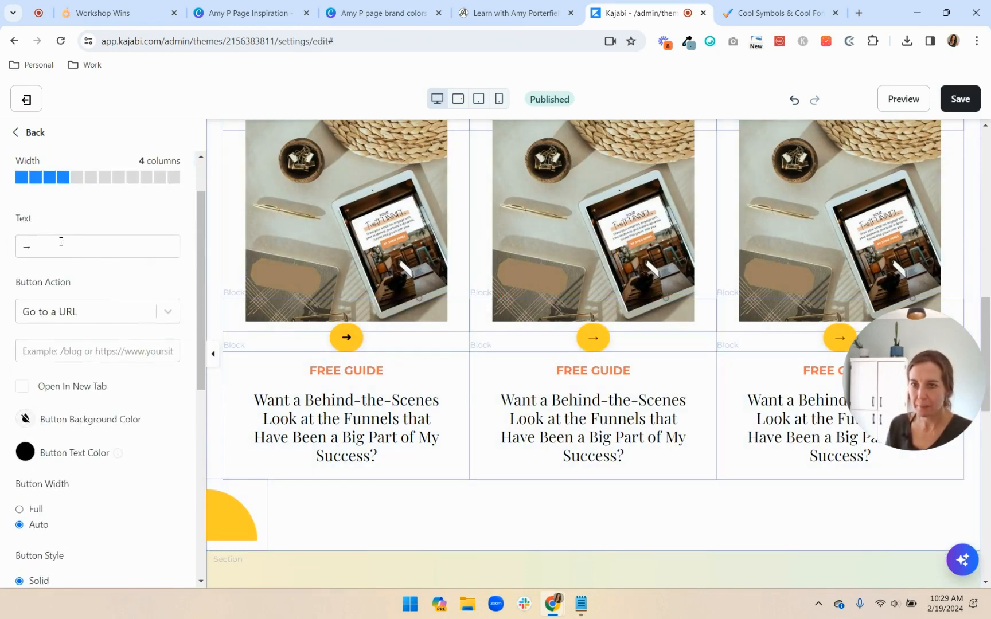
pyautogui.moveTo(61, 241); pyautogui.dragTo(2, 245)
pyautogui.write('→')
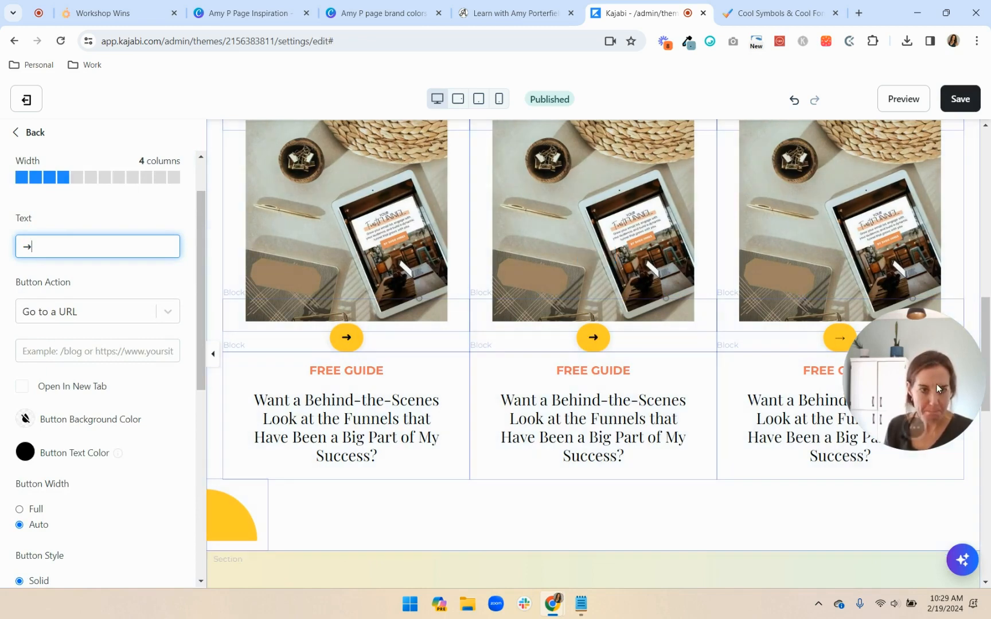
# Replace the arrow on the third free guide's round button with the bold arrow and save the page.
pyautogui.click(841, 340)
pyautogui.scroll(5, 163, 353)
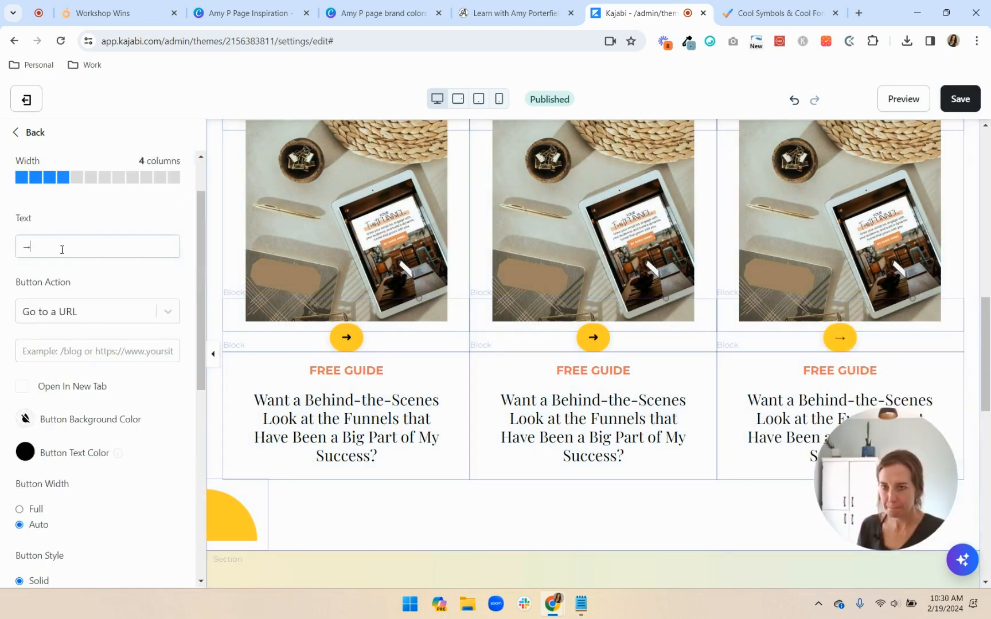
pyautogui.moveTo(62, 249); pyautogui.dragTo(12, 253)
pyautogui.write('→')
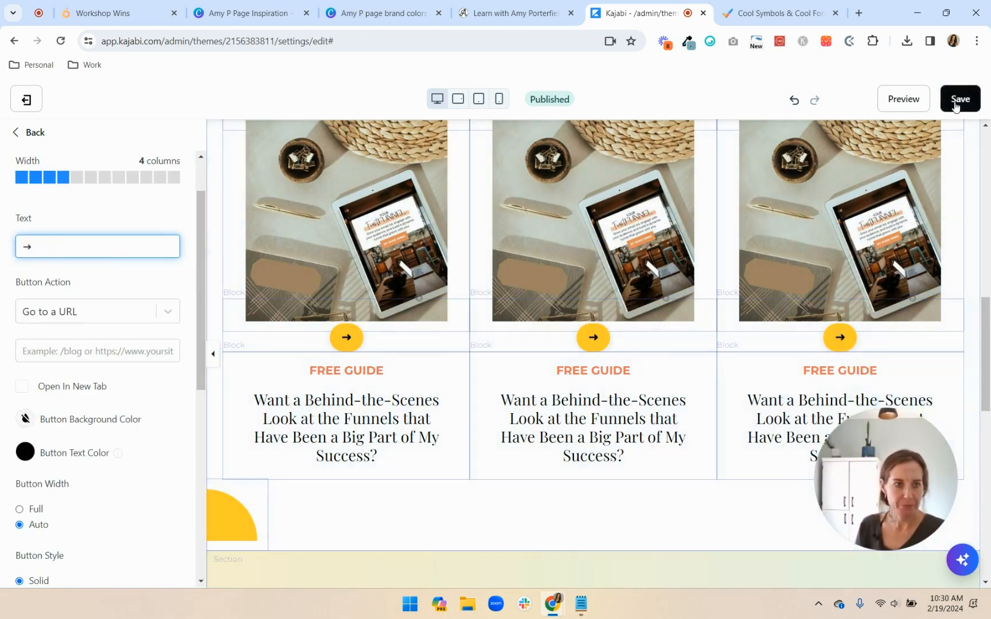
pyautogui.click(956, 104)
# Open the Freebie Mock-Ups design from the Amy P Page Inspiration folder in Canva and go to page 6, Mini-course mockup.
pyautogui.scroll(-10, 578, 400)
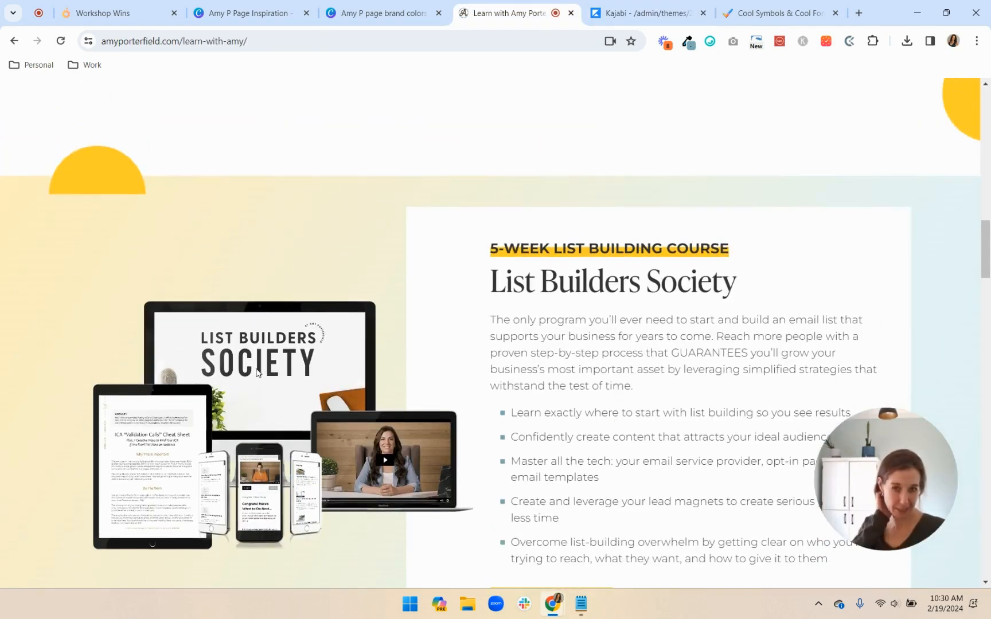
pyautogui.scroll(-3, 367, 332)
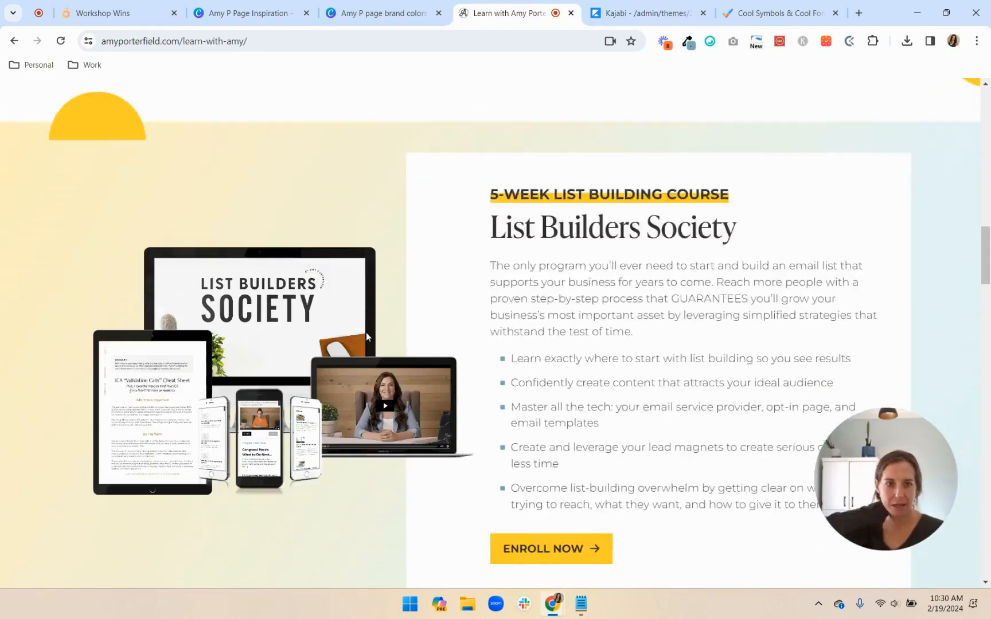
pyautogui.click(630, 8)
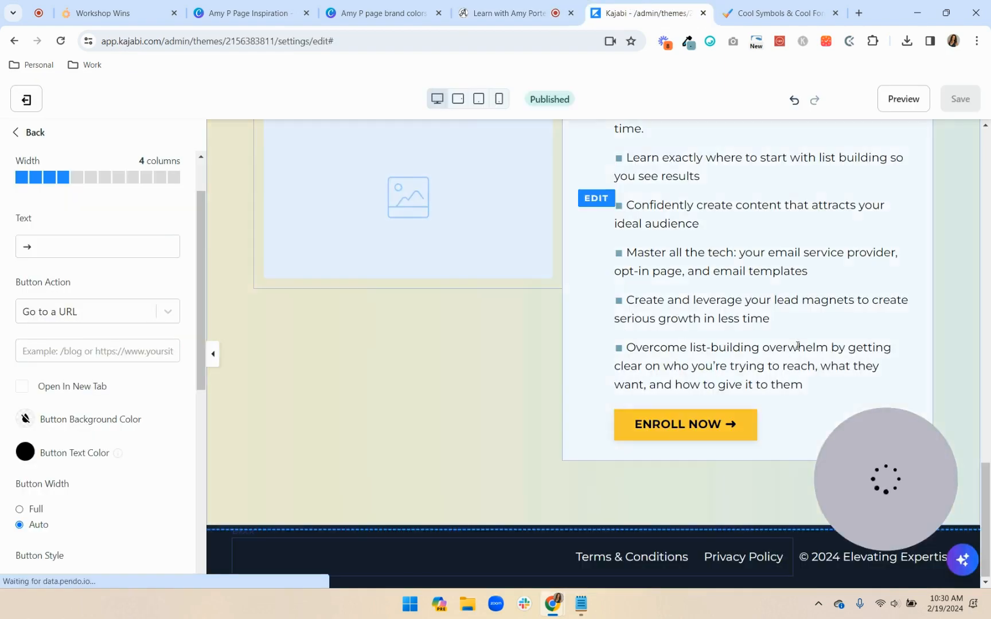
pyautogui.scroll(4, 797, 343)
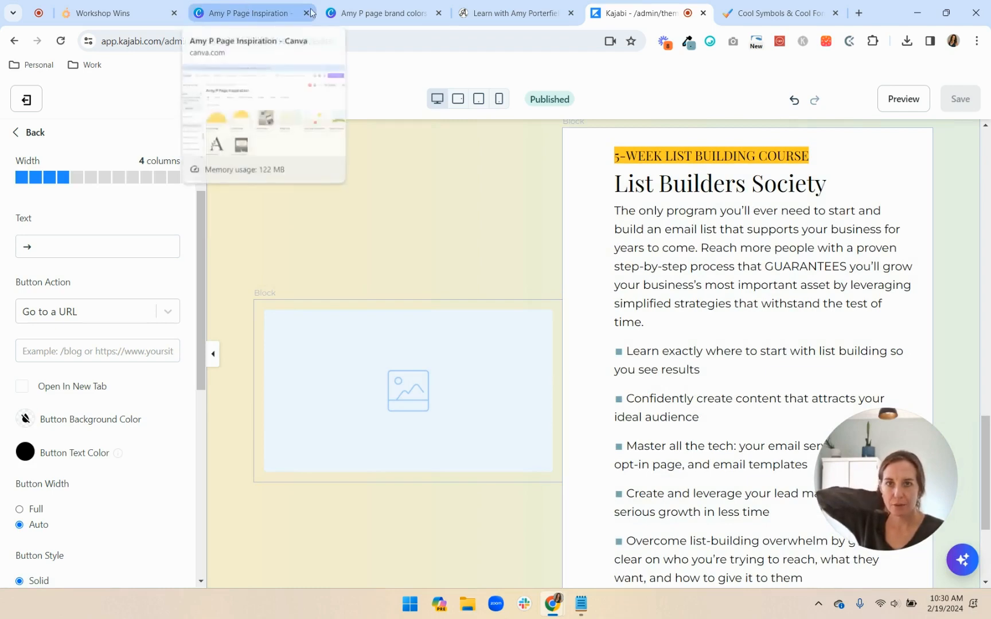
pyautogui.click(248, 14)
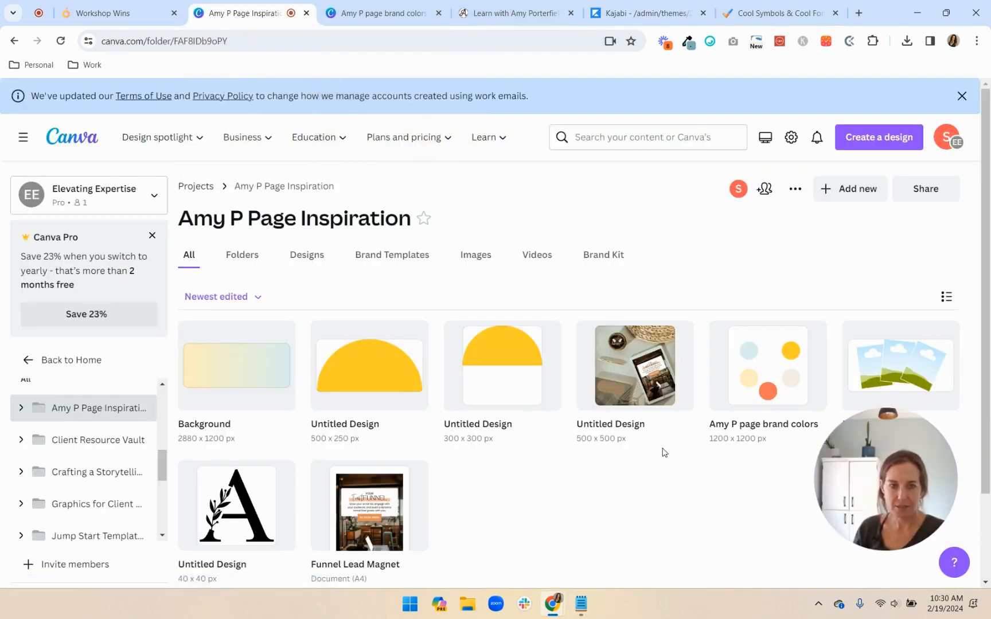
pyautogui.scroll(-2, 603, 441)
pyautogui.moveTo(918, 283)
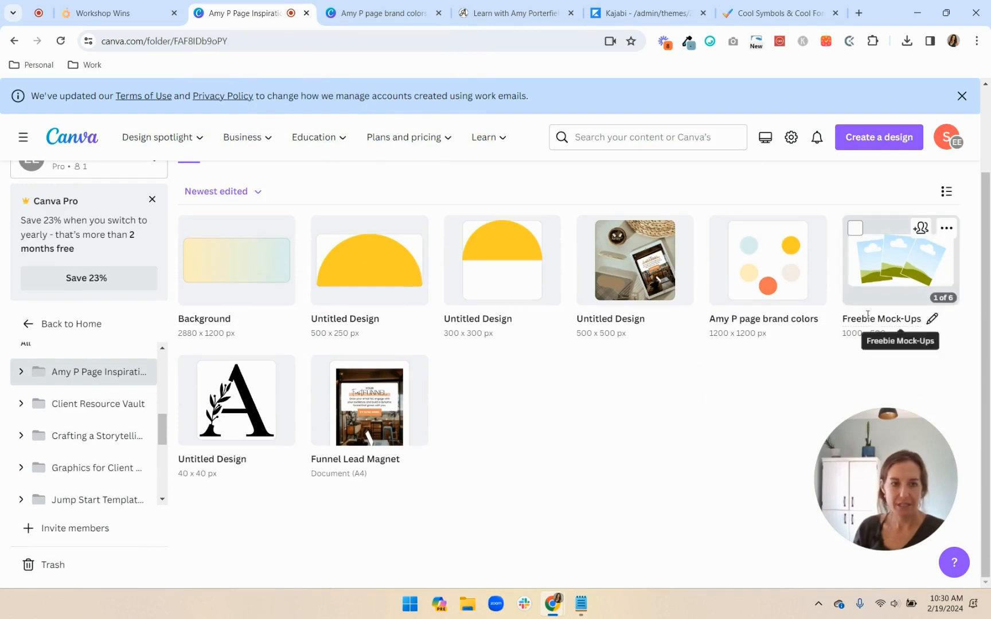
pyautogui.click(917, 277)
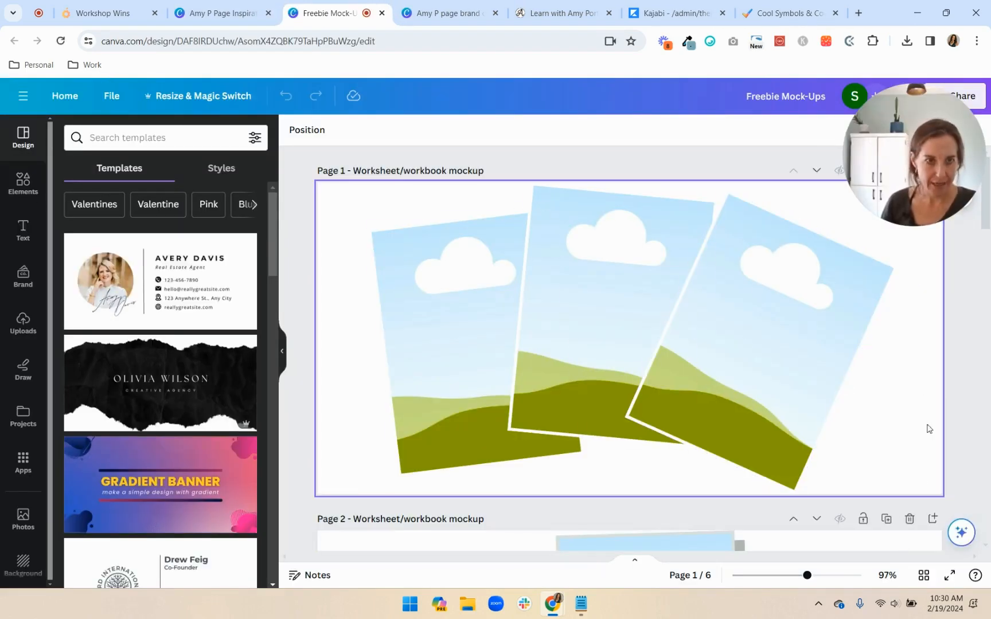
pyautogui.click(924, 577)
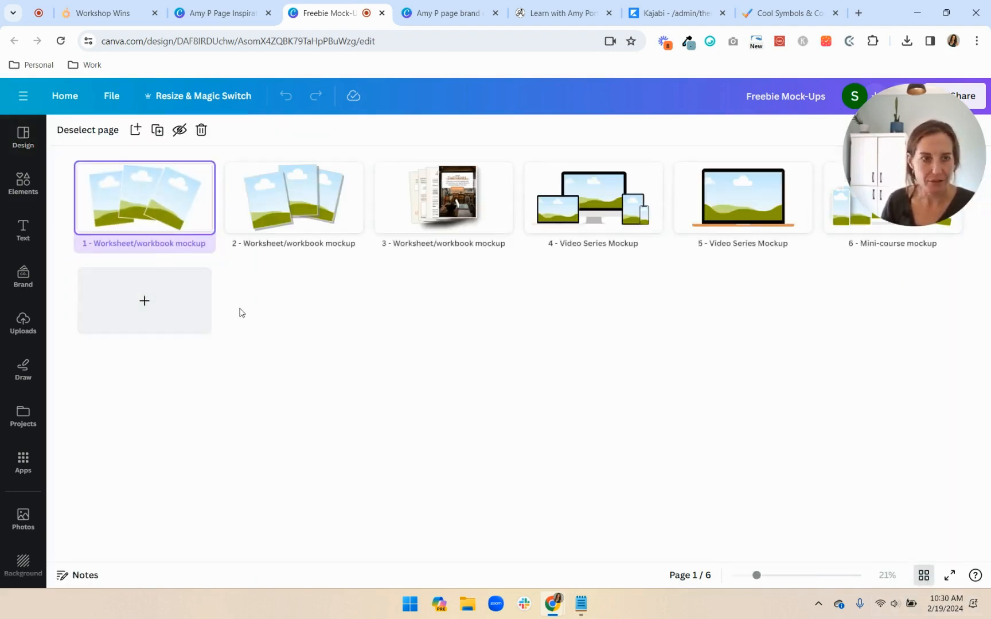
pyautogui.moveTo(923, 117); pyautogui.dragTo(933, 441)
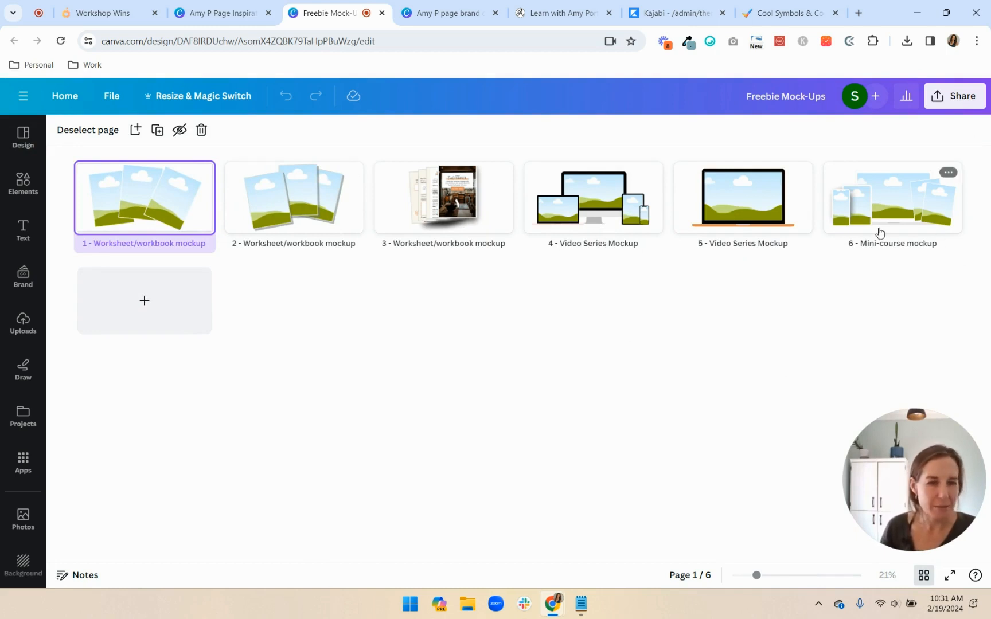
pyautogui.doubleClick(834, 182)
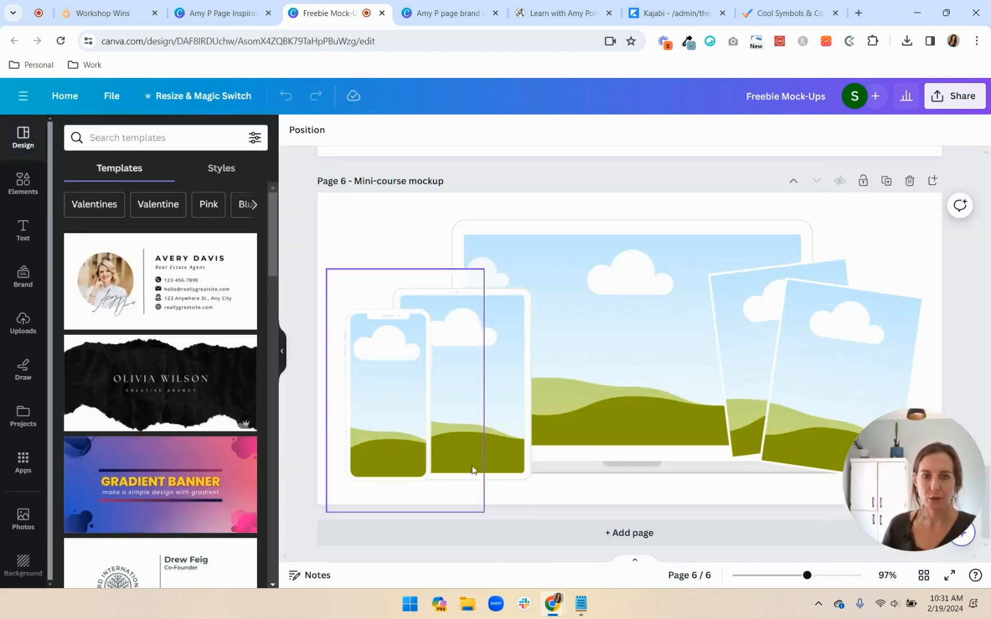
# Compare the Mini-course mockup in Canva with the Kajabi image placeholder and the course image on the reference page.
pyautogui.moveTo(947, 462); pyautogui.dragTo(943, 142)
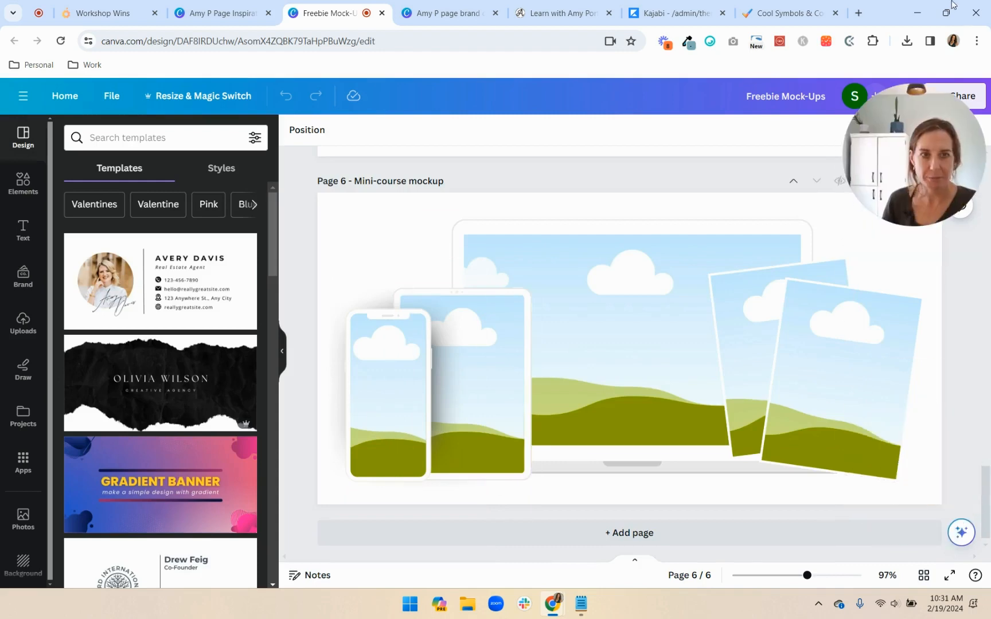
pyautogui.click(674, 12)
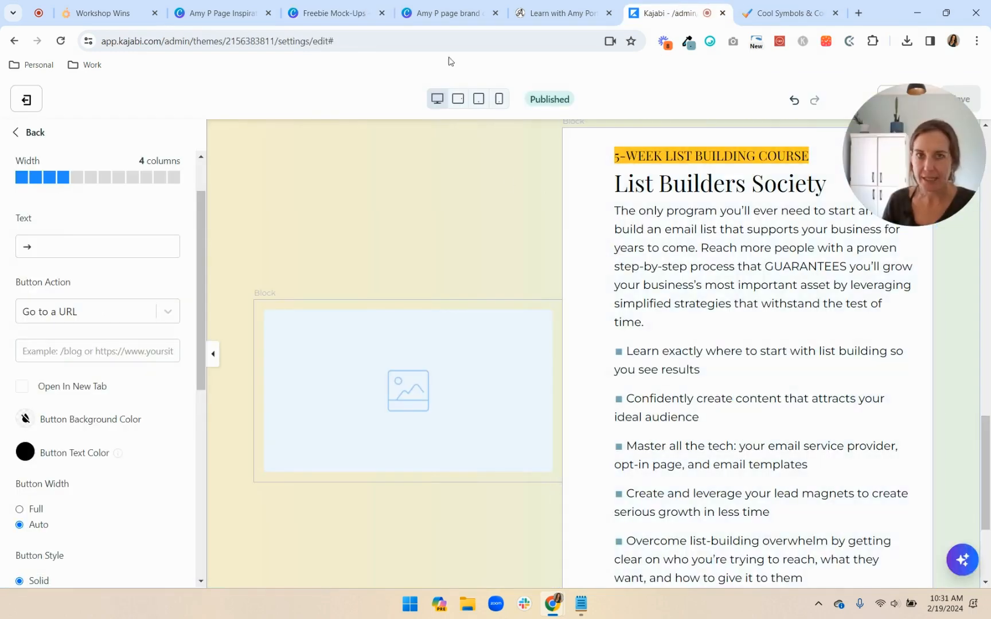
pyautogui.click(547, 12)
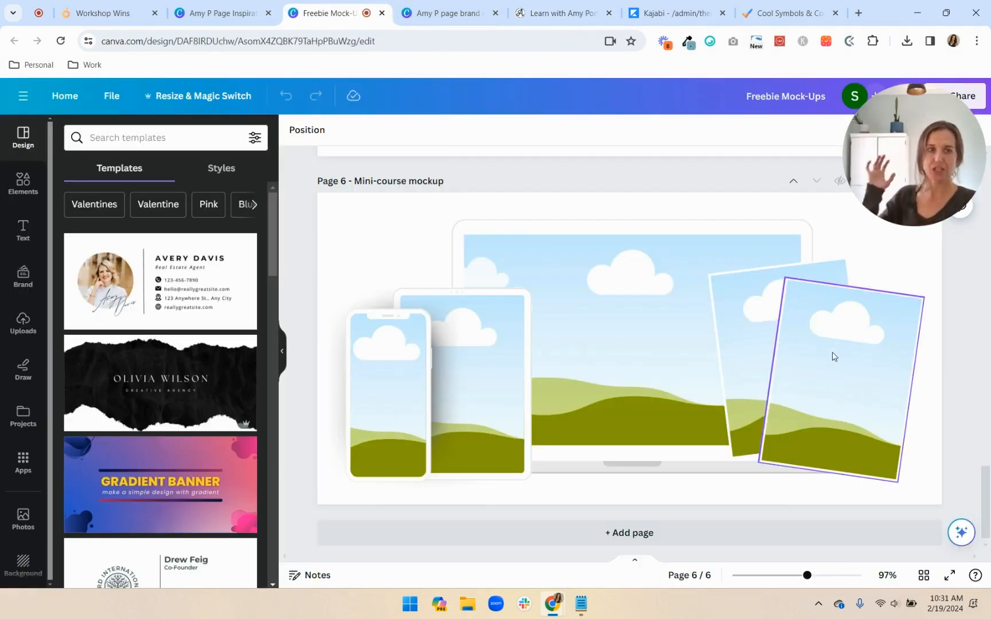
pyautogui.click(752, 338)
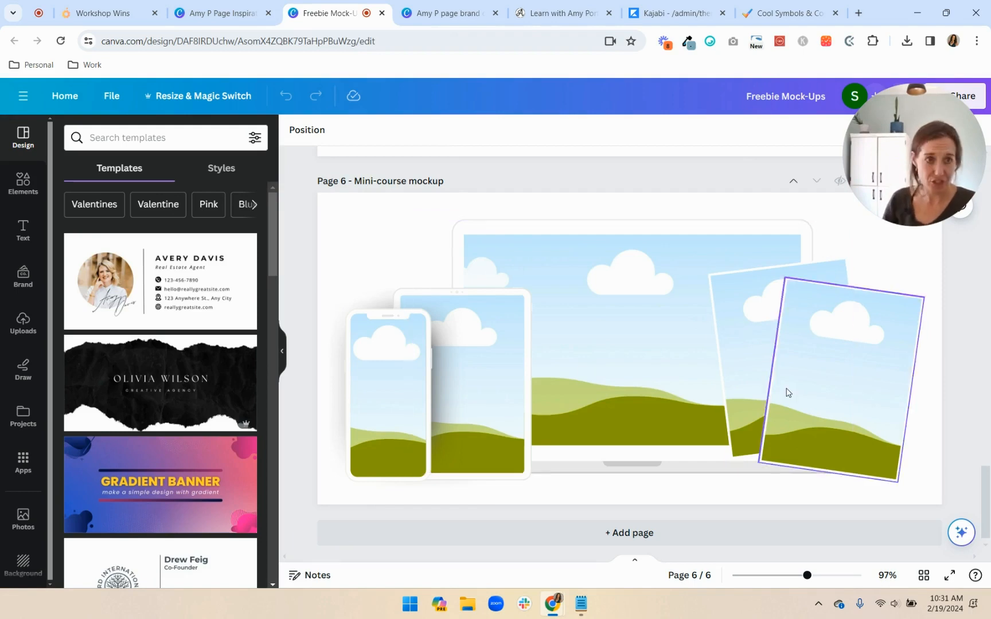
# Switch to the Workshop Wins course page and look over its banner as material for the laptop screen in the mockup.
pyautogui.moveTo(88, 10)
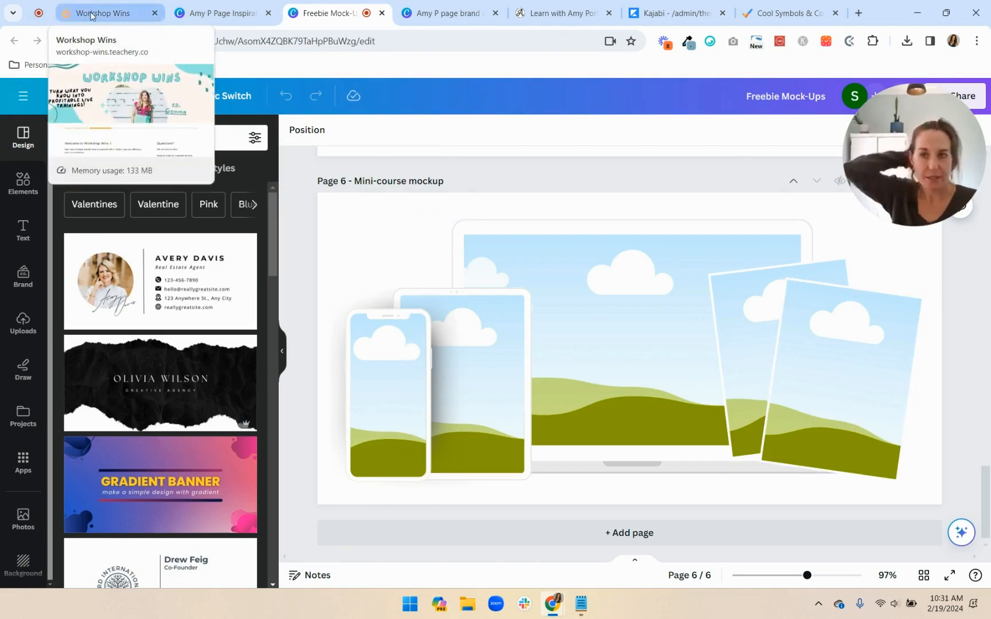
pyautogui.click(90, 13)
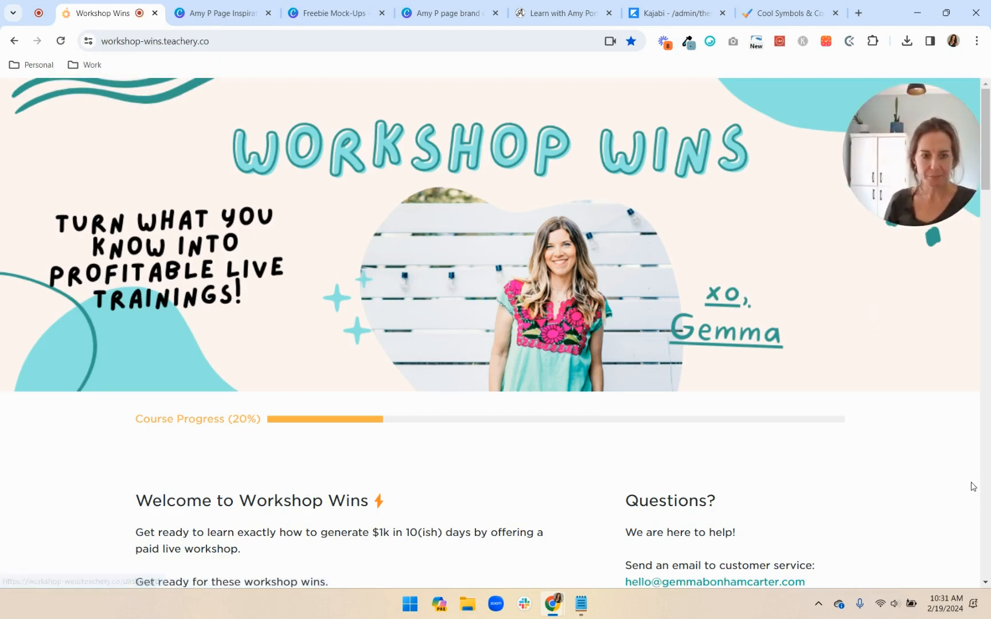
pyautogui.moveTo(943, 124); pyautogui.dragTo(934, 473)
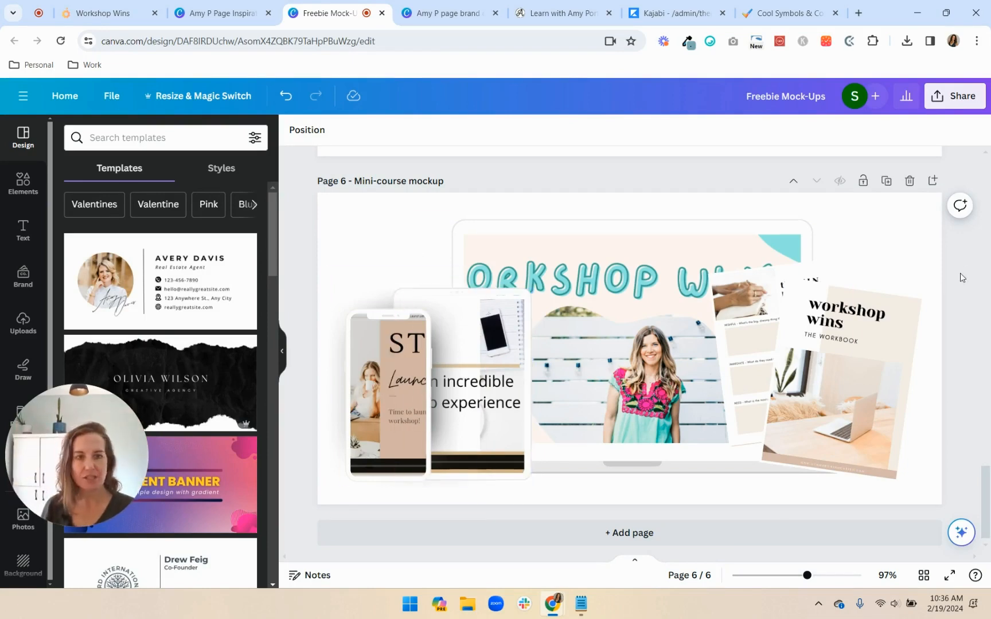
# Set the Canva mockup download to PNG with a transparent background and check the course image on the reference page.
pyautogui.click(942, 99)
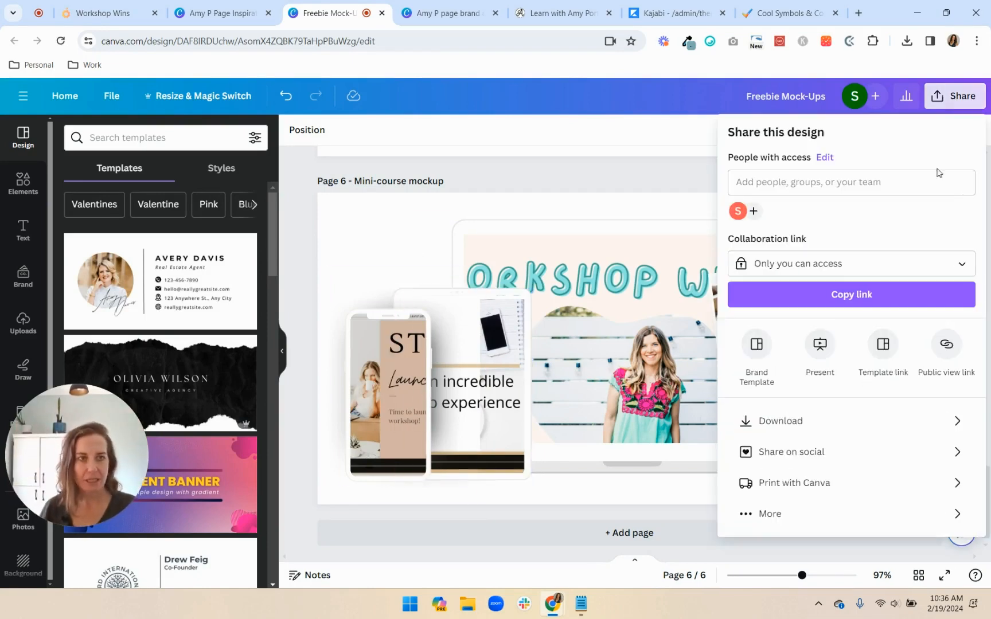
pyautogui.click(823, 424)
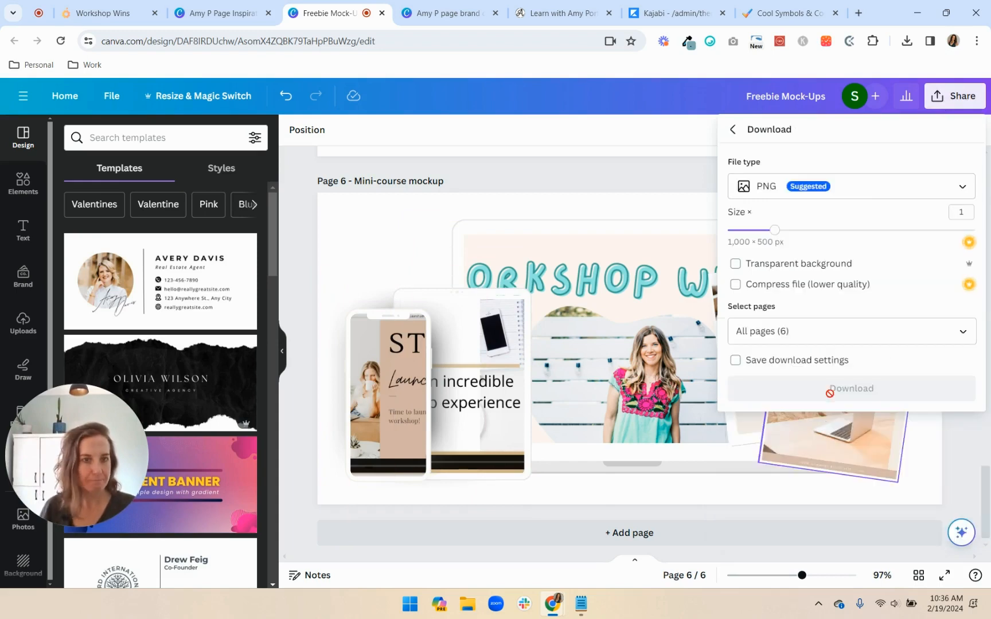
pyautogui.click(823, 265)
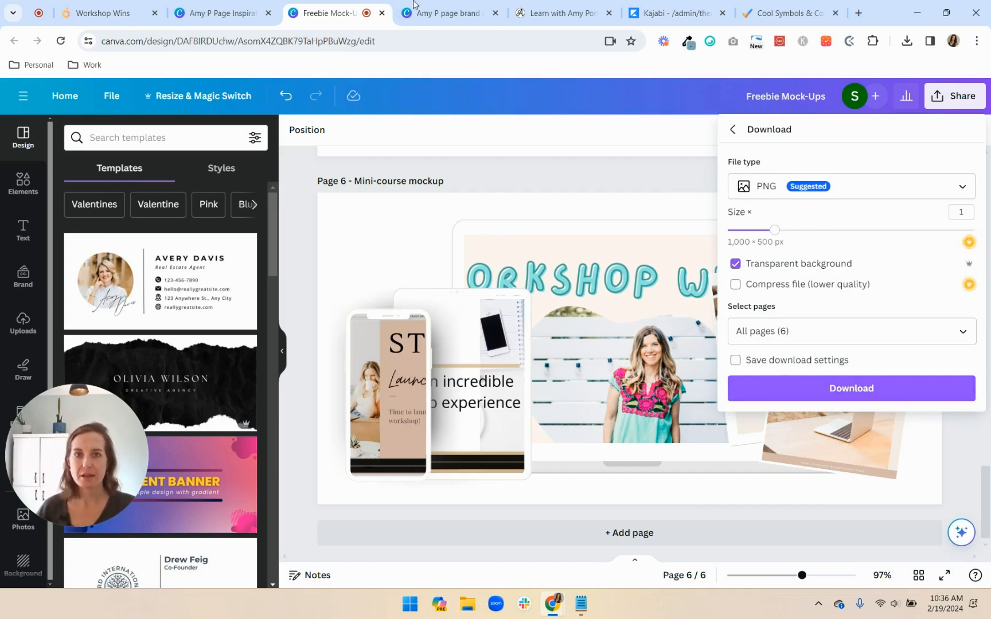
pyautogui.click(559, 13)
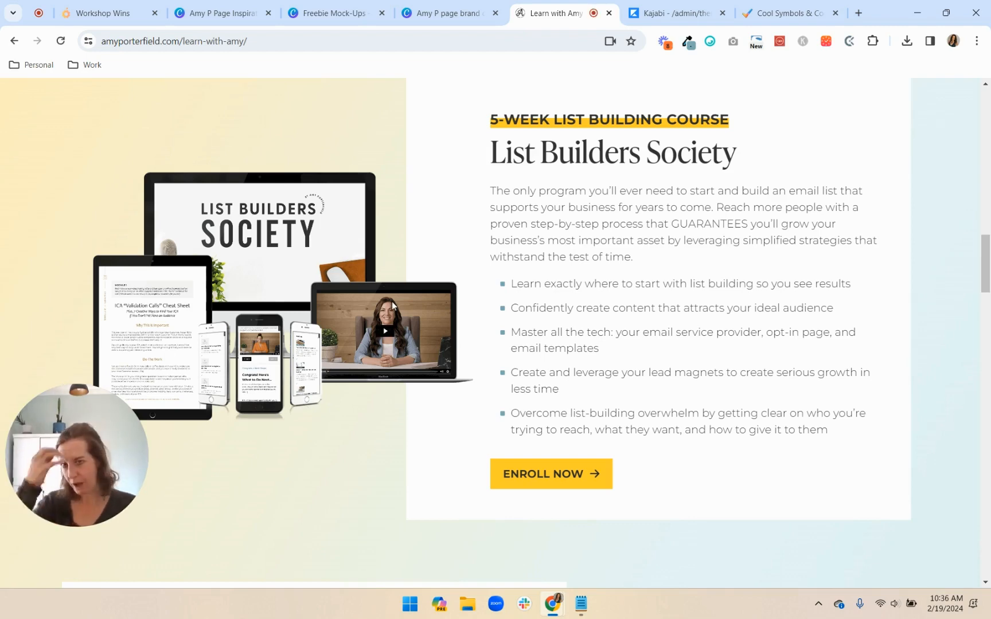
pyautogui.click(332, 13)
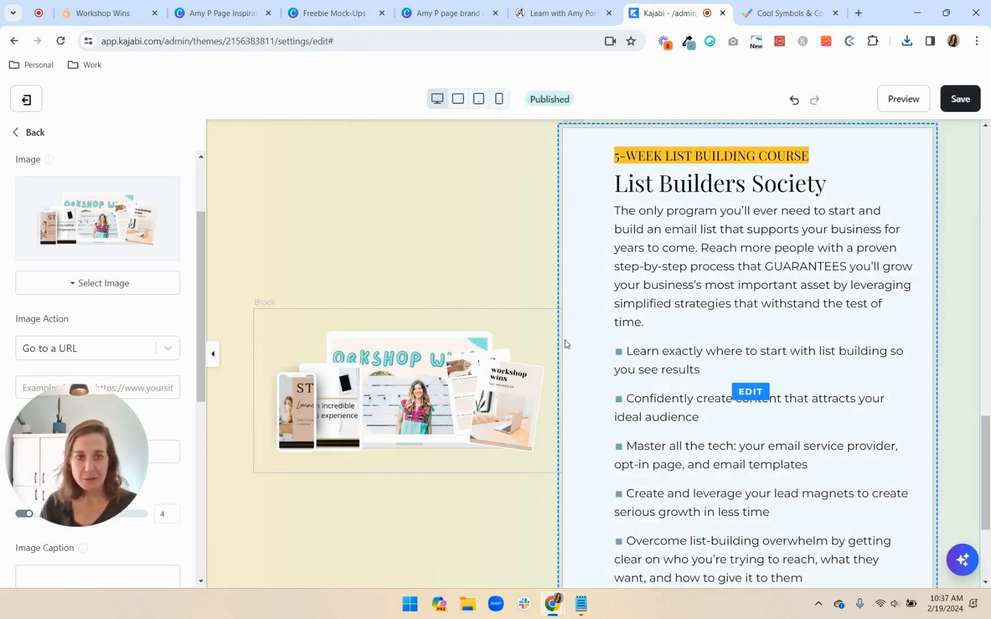
# Save the Kajabi page with the new course mockup image and close the Cool Symbols browser tab.
pyautogui.scroll(-1, 393, 356)
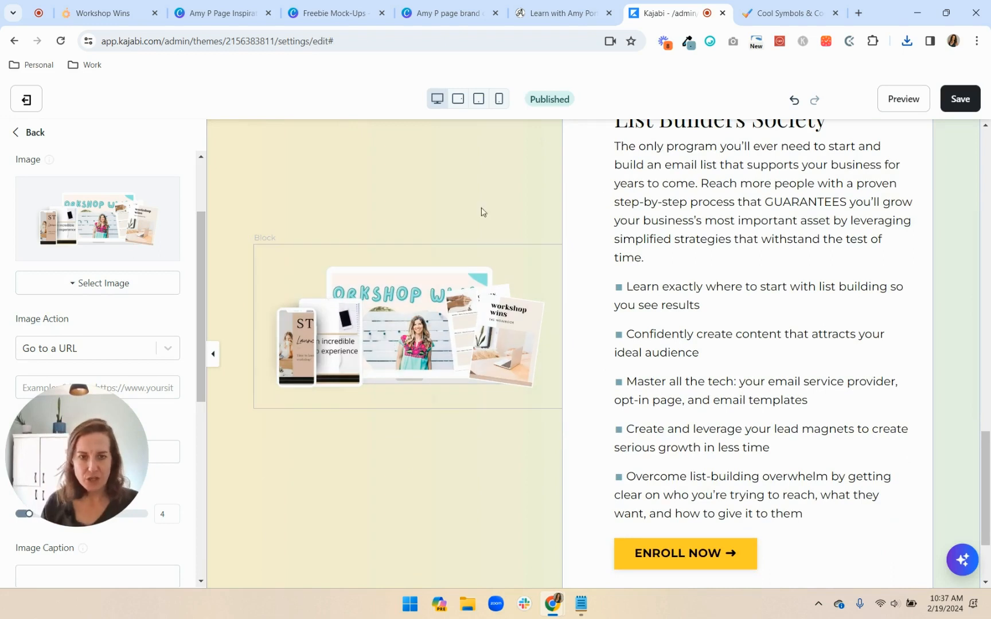
pyautogui.click(965, 101)
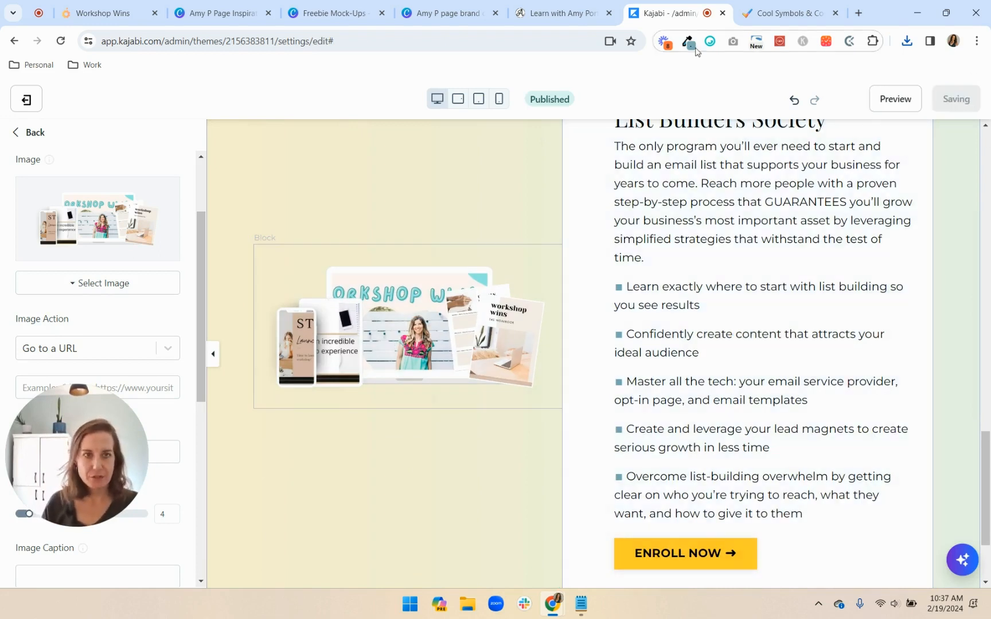
pyautogui.click(835, 13)
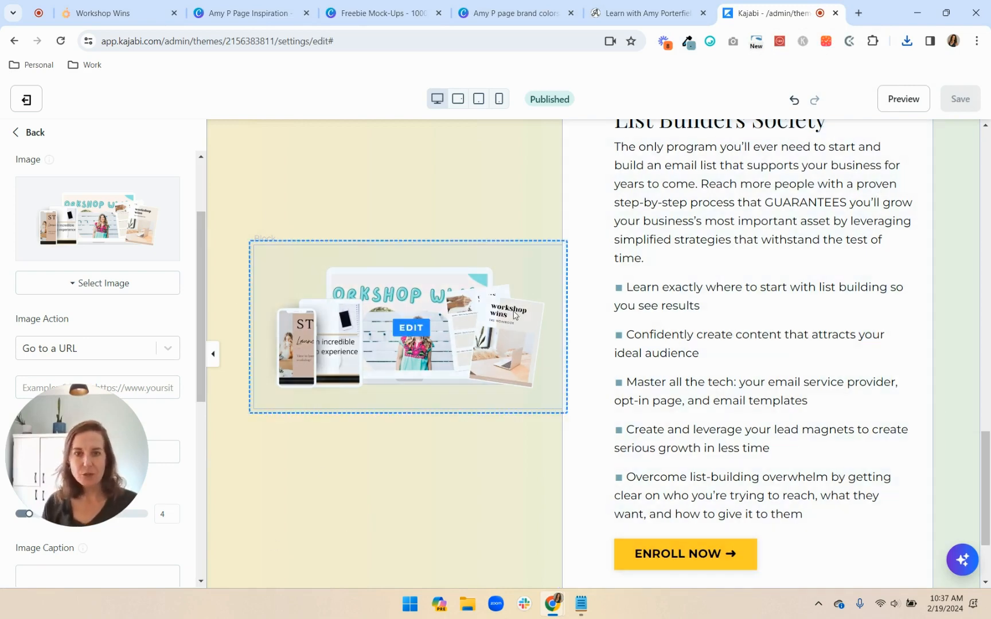
# Preview the Kajabi page and examine how the mockup image sits beside the List Builders Society text card.
pyautogui.scroll(5, 841, 303)
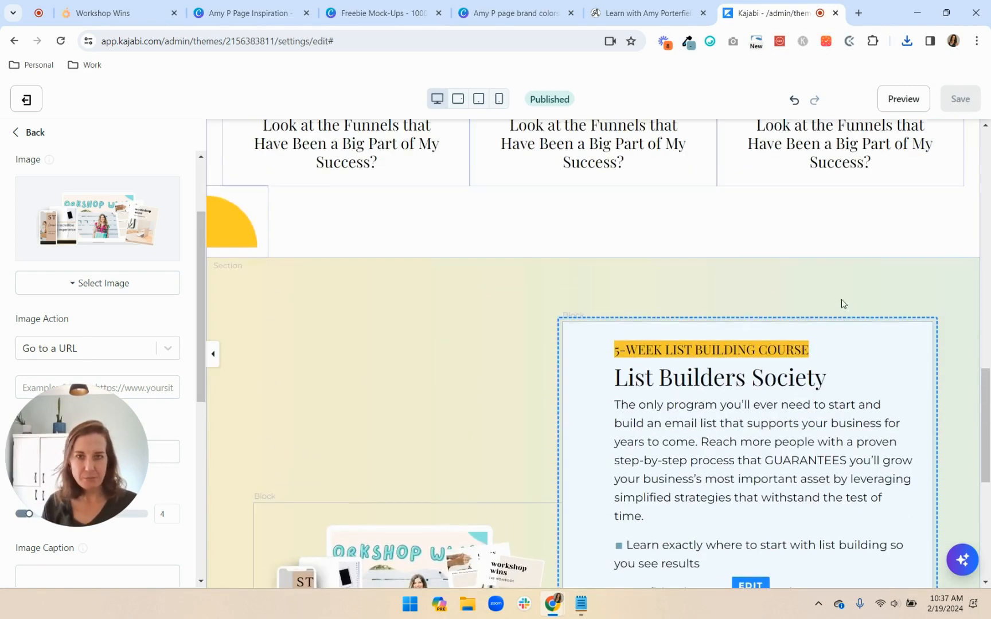
pyautogui.click(904, 100)
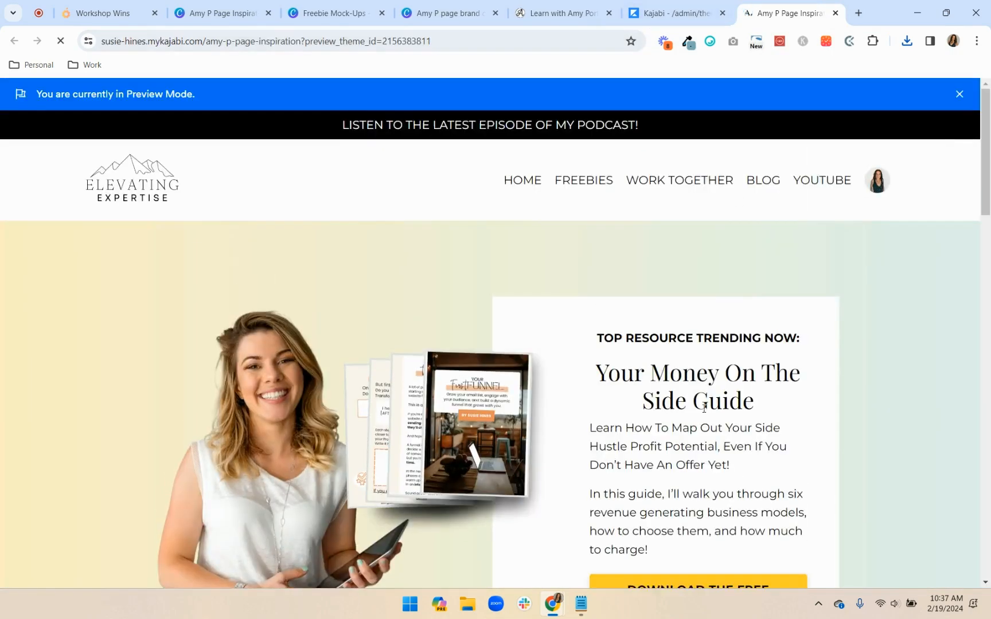
pyautogui.scroll(-10, 710, 412)
pyautogui.scroll(-7, 705, 410)
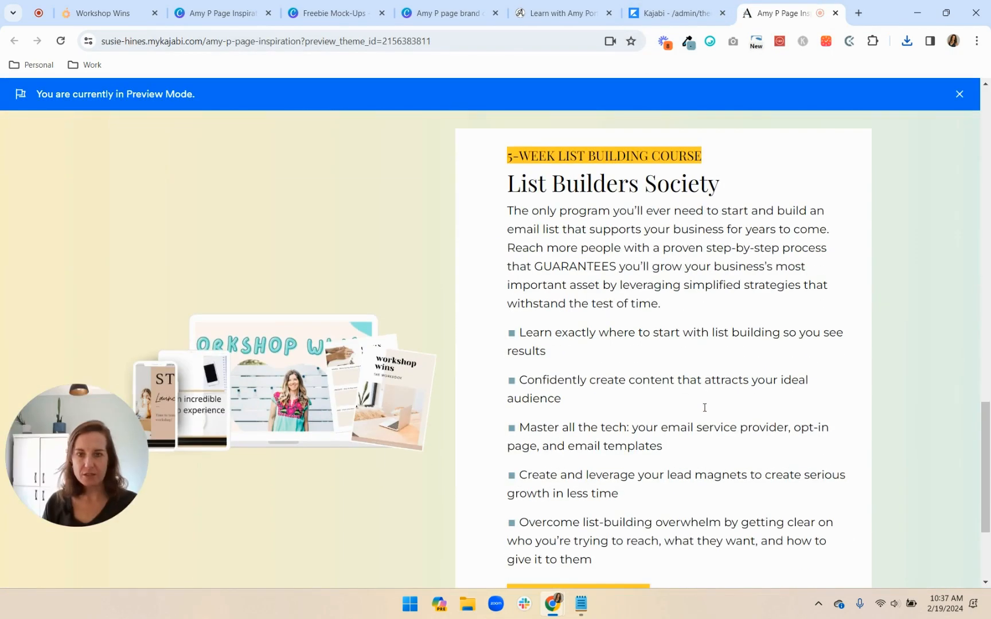
pyautogui.scroll(1, 705, 412)
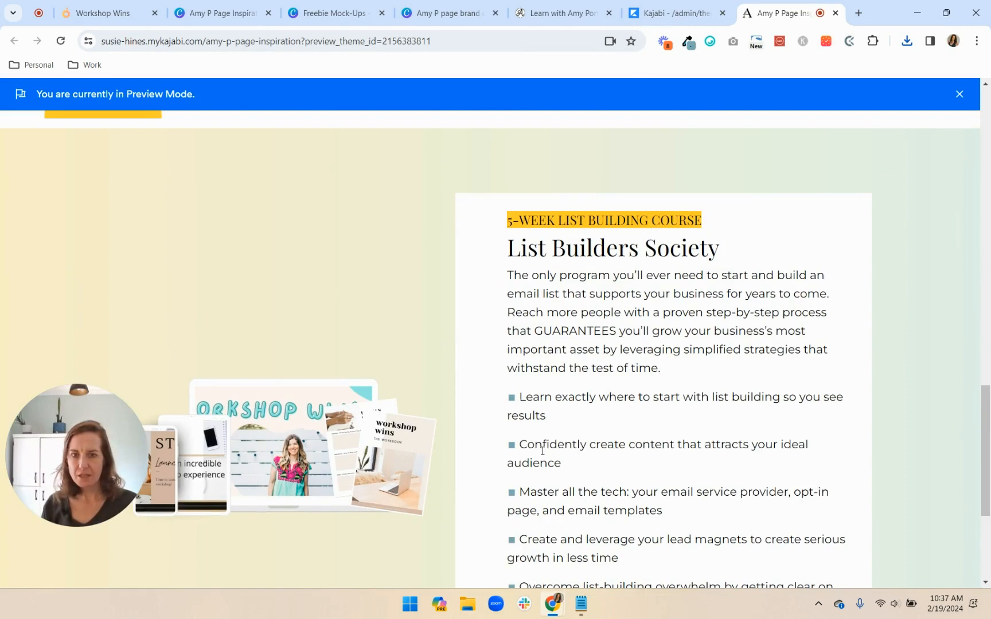
# Widen the mockup image block to 7 columns and set its right outside spacing to -200 in the desktop layout.
pyautogui.click(677, 13)
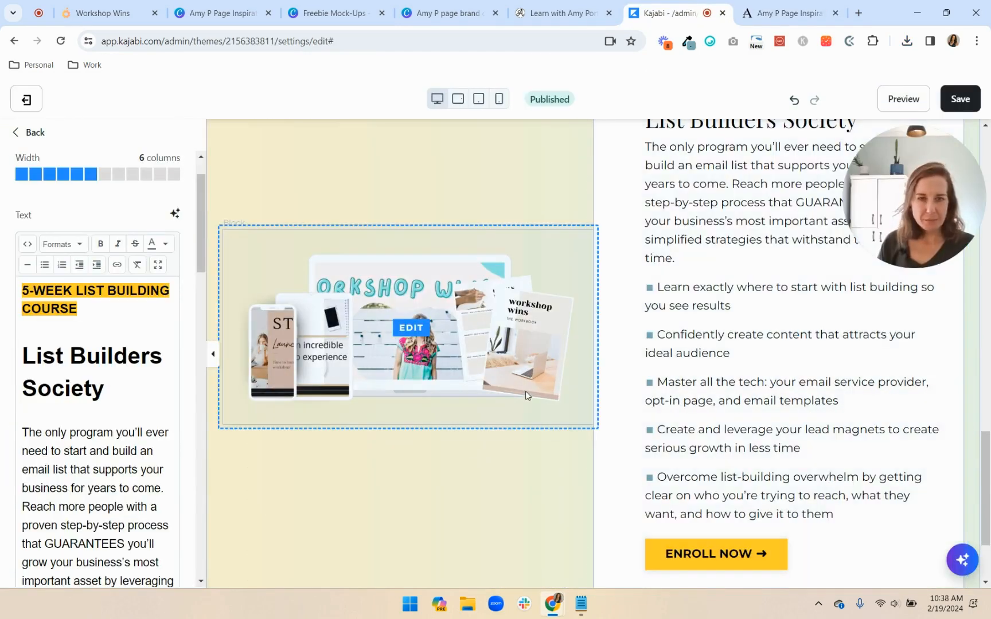
pyautogui.click(522, 392)
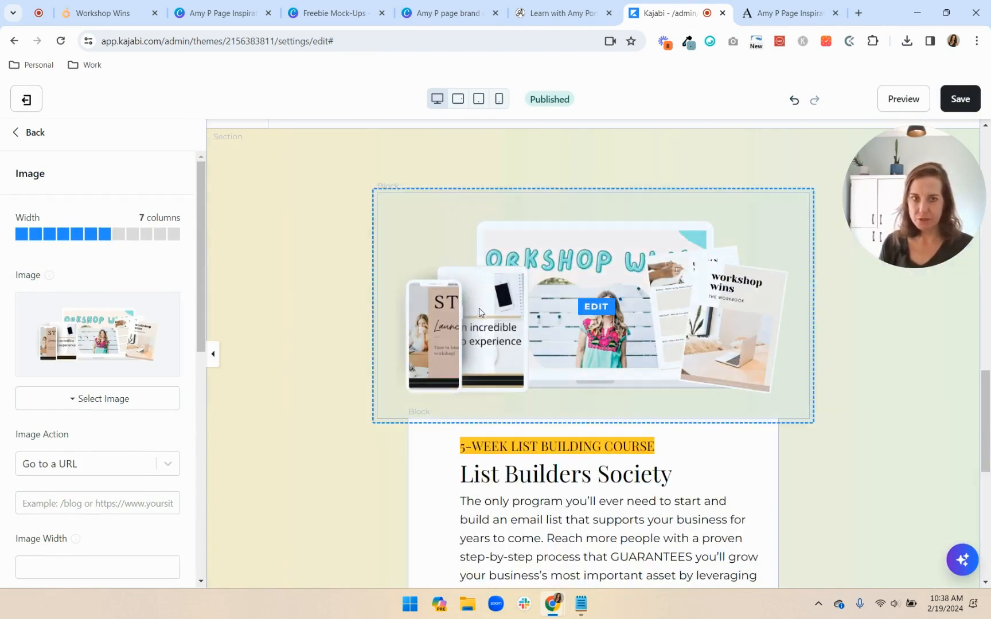
pyautogui.scroll(-1, 56, 323)
pyautogui.scroll(-6, 57, 323)
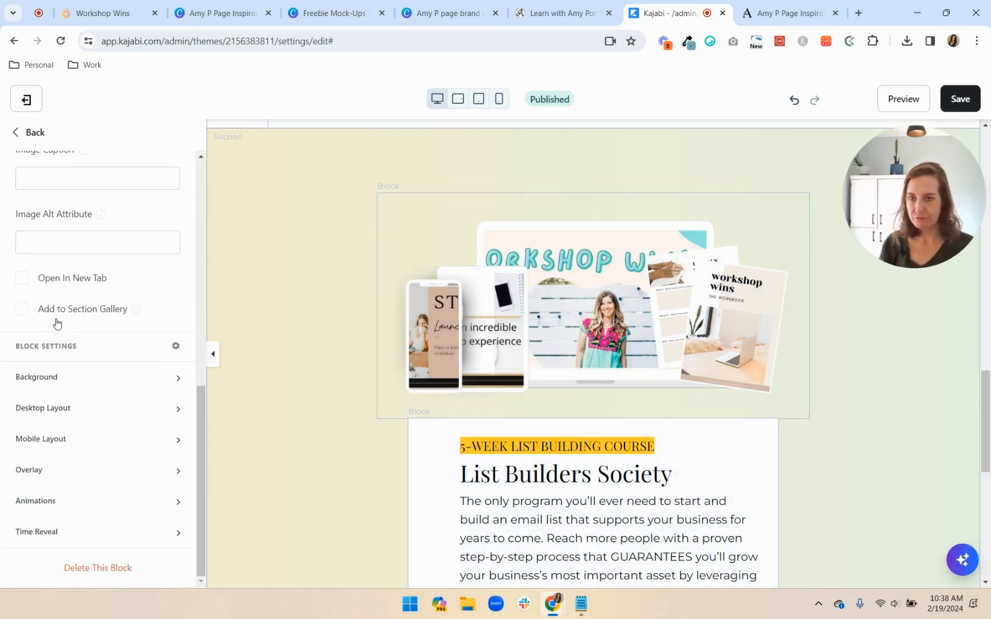
pyautogui.click(94, 411)
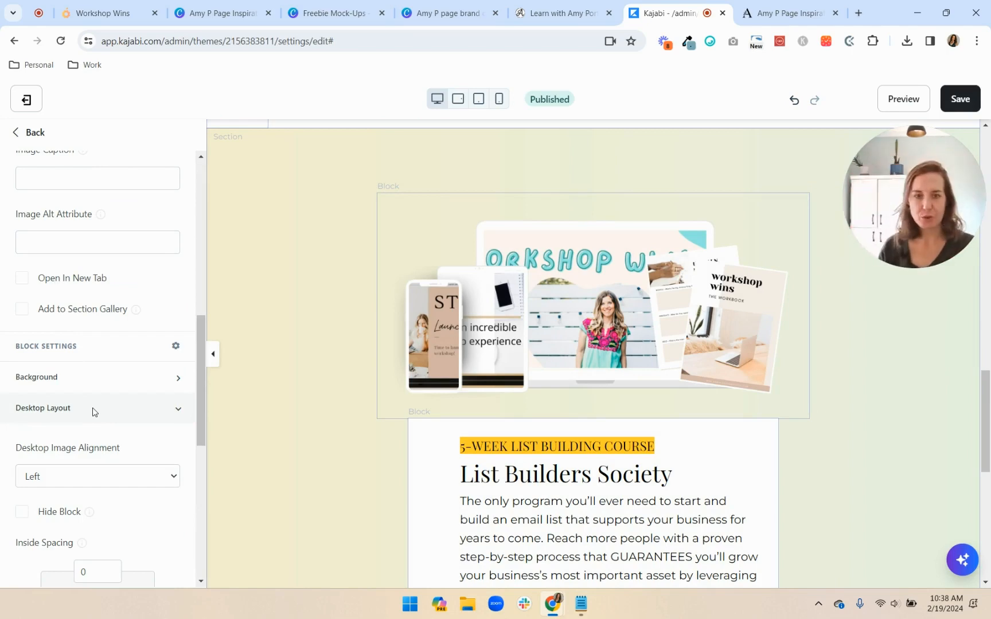
pyautogui.scroll(-7, 166, 420)
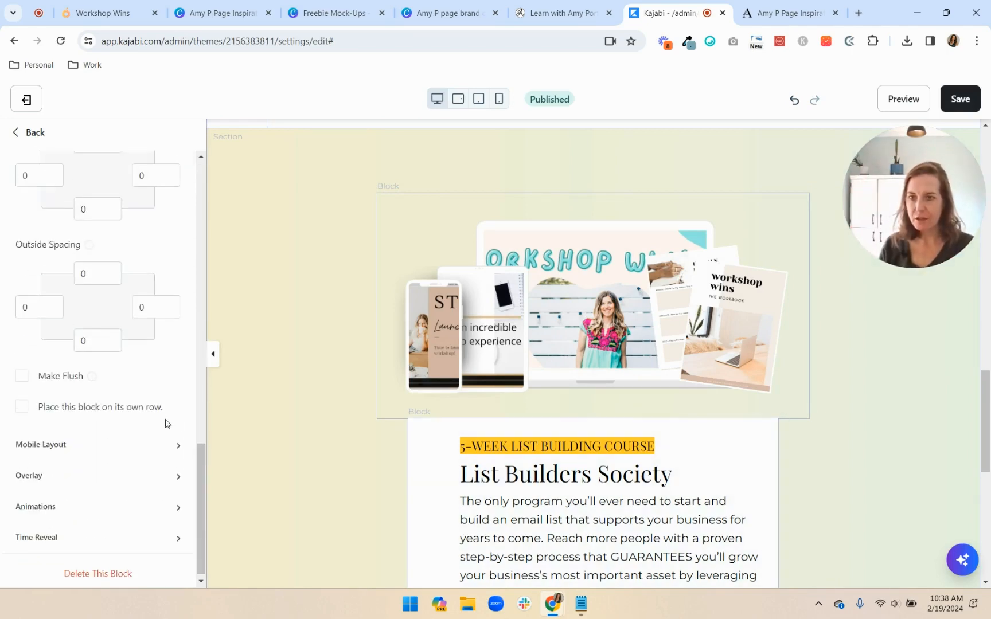
pyautogui.click(148, 299)
pyautogui.press('BackSpace')
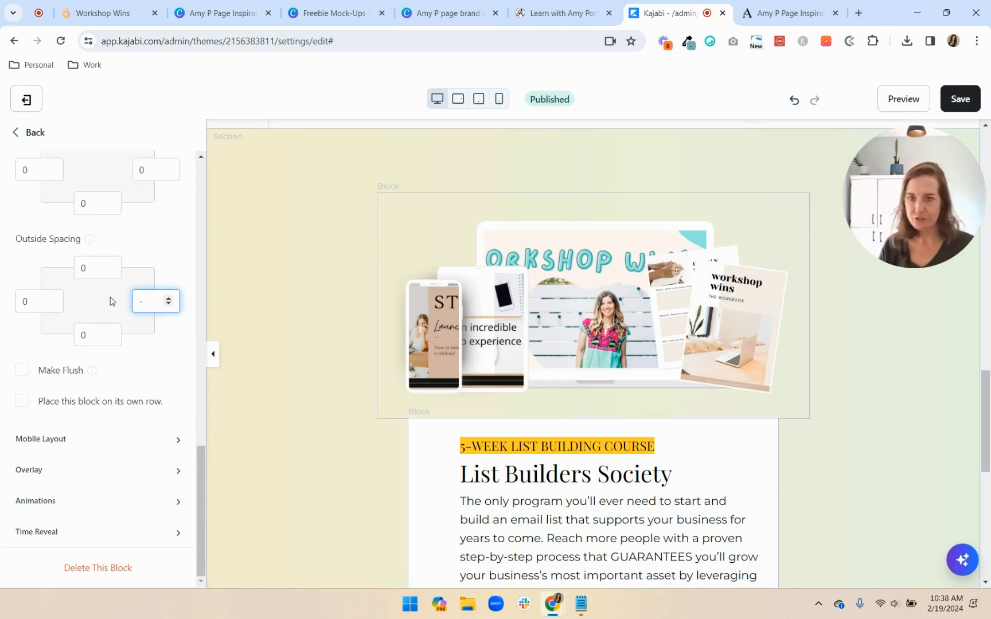
pyautogui.write('-200')
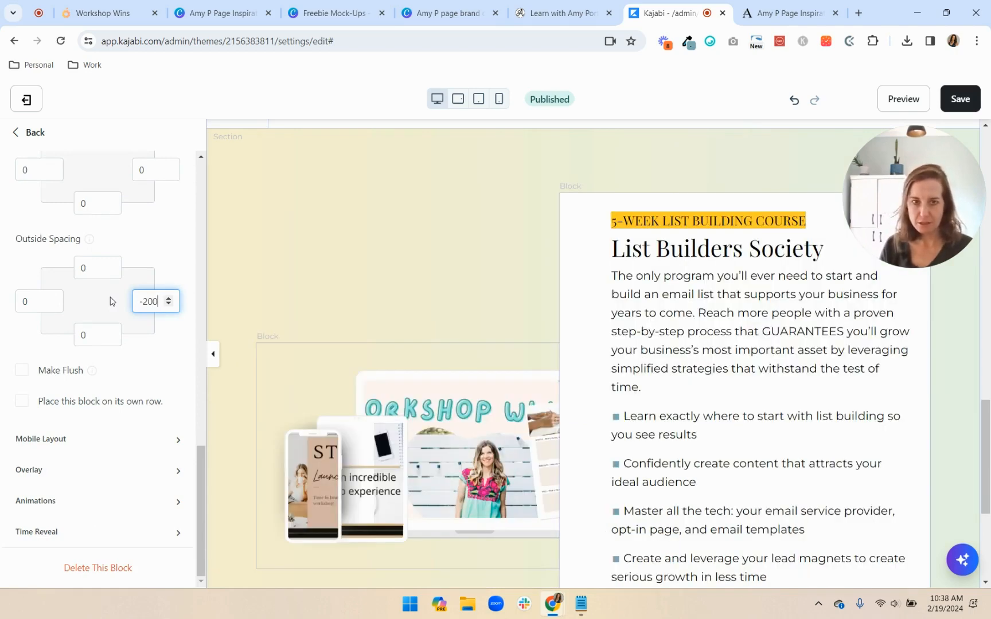
pyautogui.scroll(-3, 689, 342)
pyautogui.scroll(2, 592, 341)
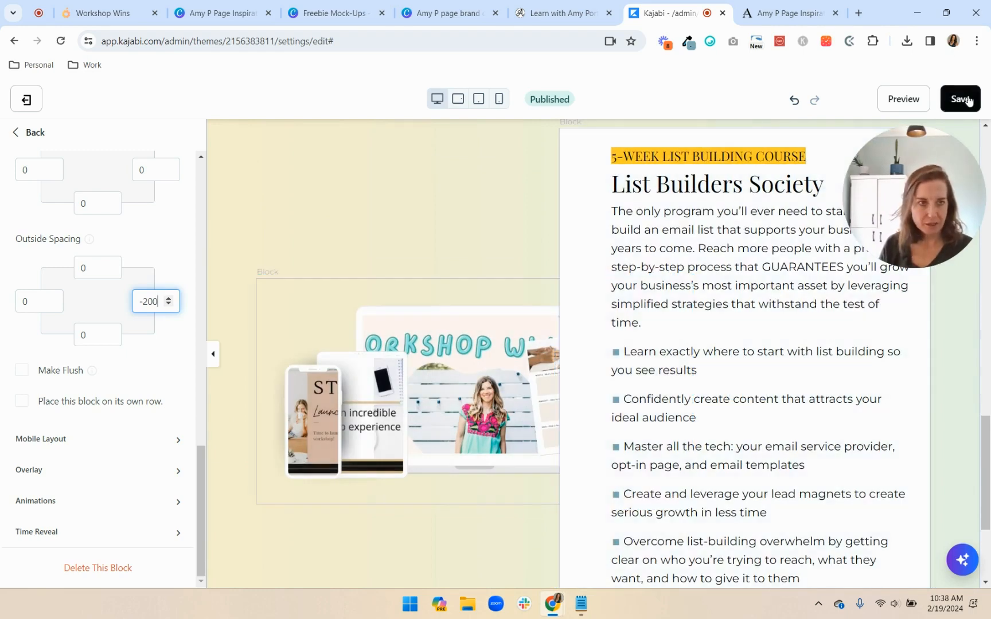
# Save the page and reload its preview to check how the mockup image overlaps the text card.
pyautogui.click(968, 100)
pyautogui.click(896, 98)
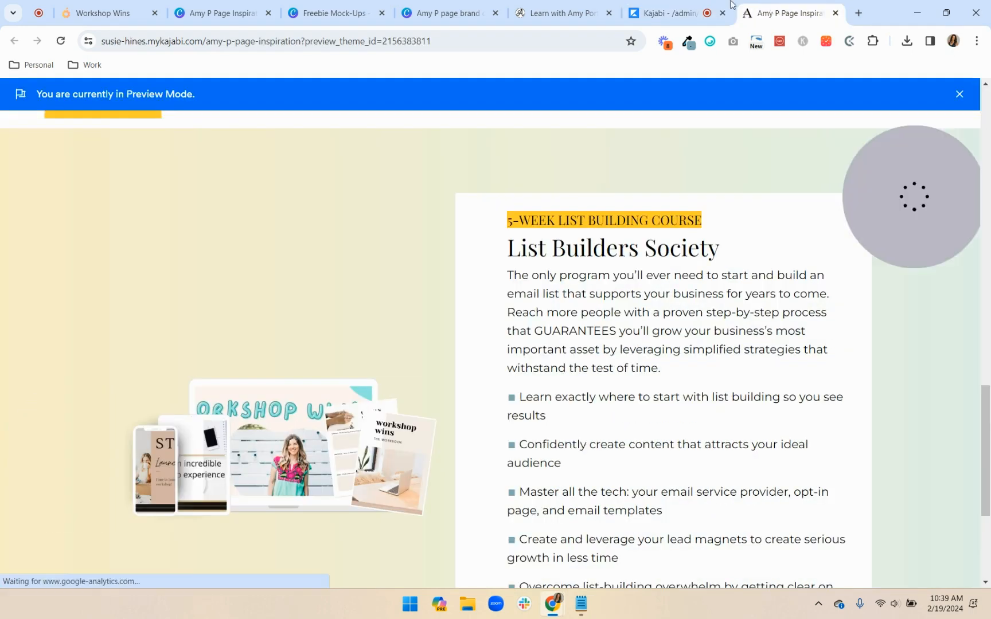
pyautogui.click(61, 43)
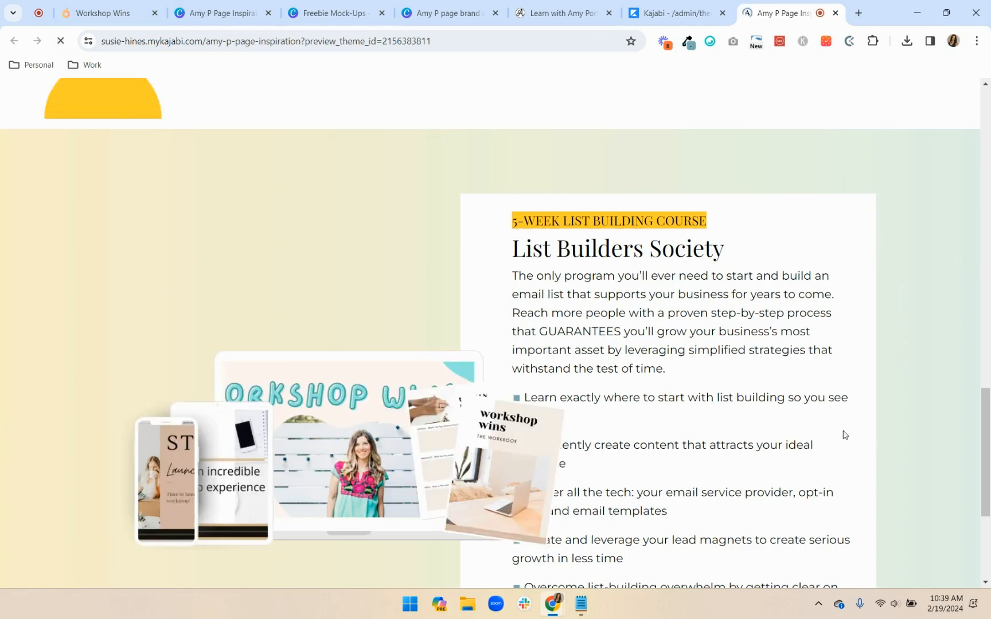
pyautogui.scroll(-3, 775, 339)
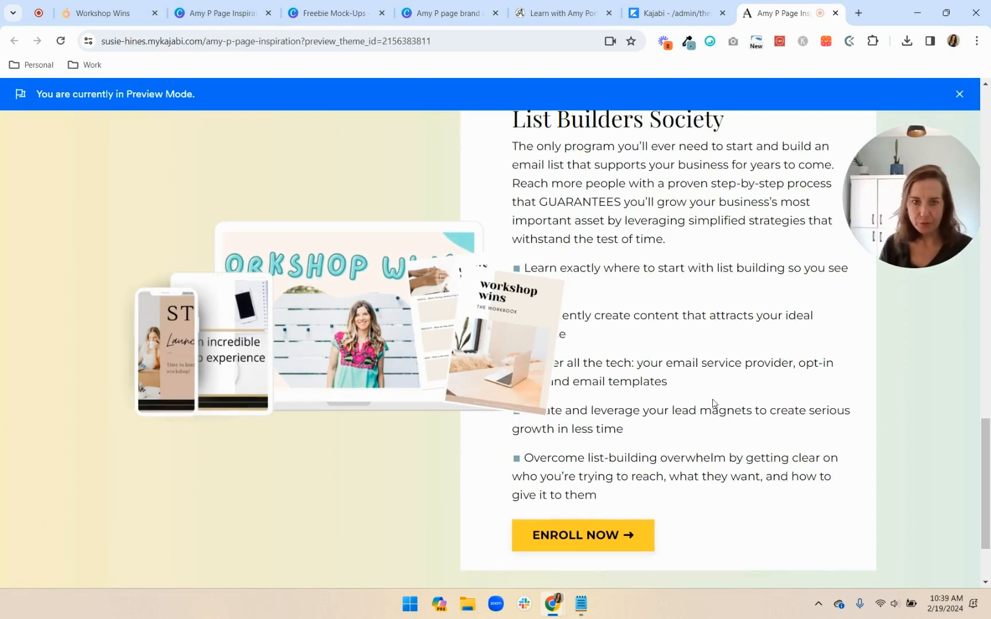
pyautogui.scroll(1, 753, 366)
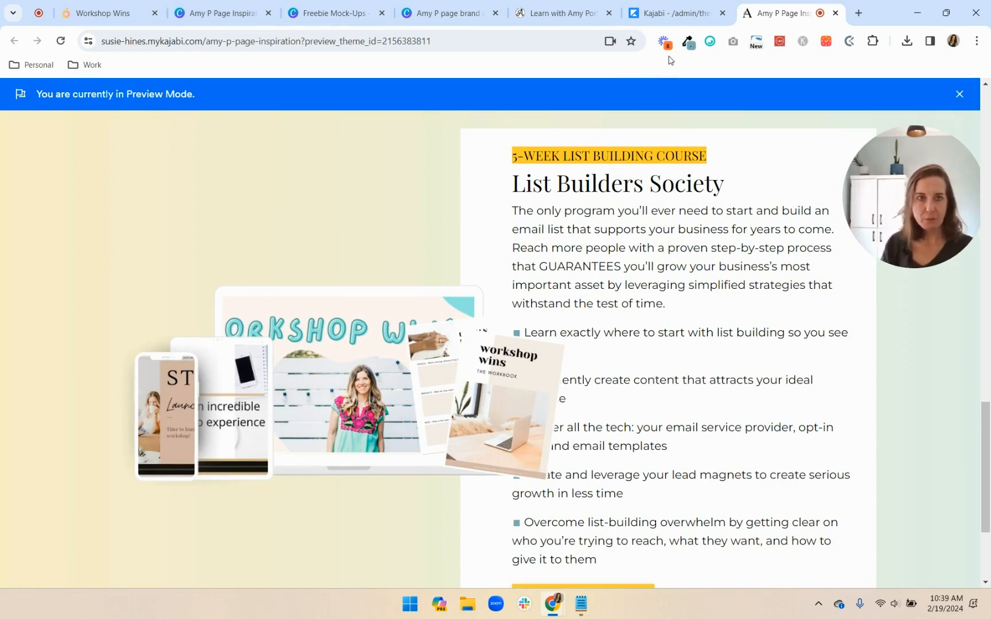
# Change the mockup image block's right outside spacing to -150 and check the overlap in the preview.
pyautogui.click(664, 14)
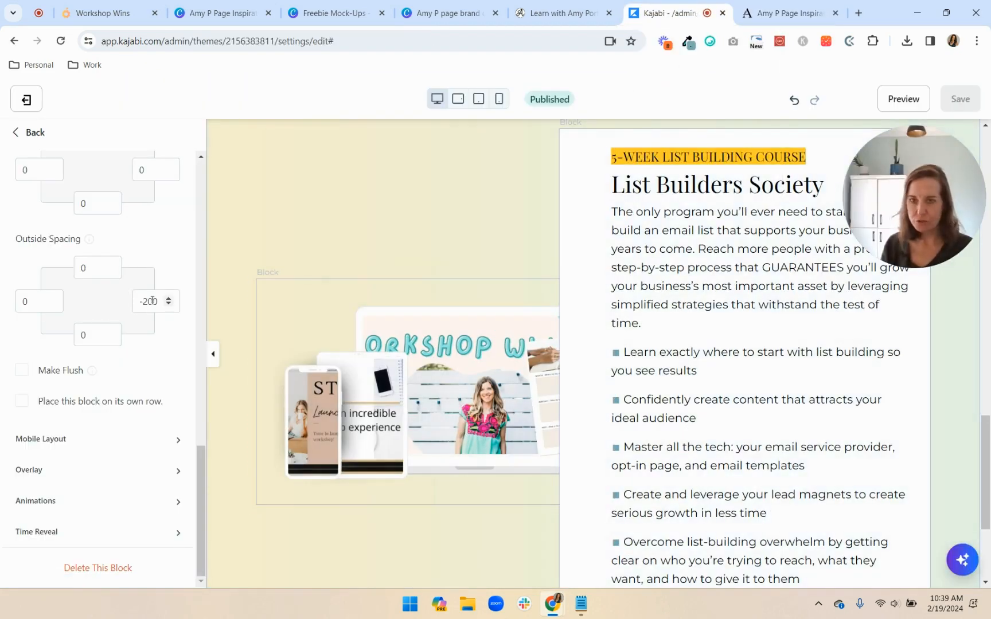
pyautogui.click(148, 300)
pyautogui.press('BackSpace')
pyautogui.write('1')
pyautogui.press('Delete')
pyautogui.write('5')
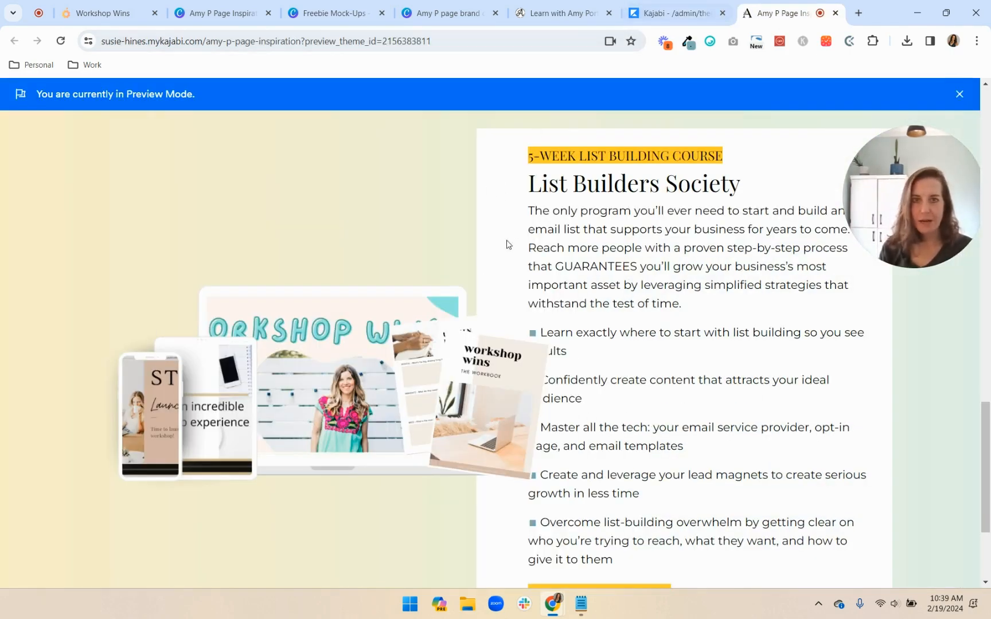
# Set the List Builders Society text block's left inside spacing to 150 in the desktop layout.
pyautogui.hotkey('ctrl', 'shift', 'Tab')
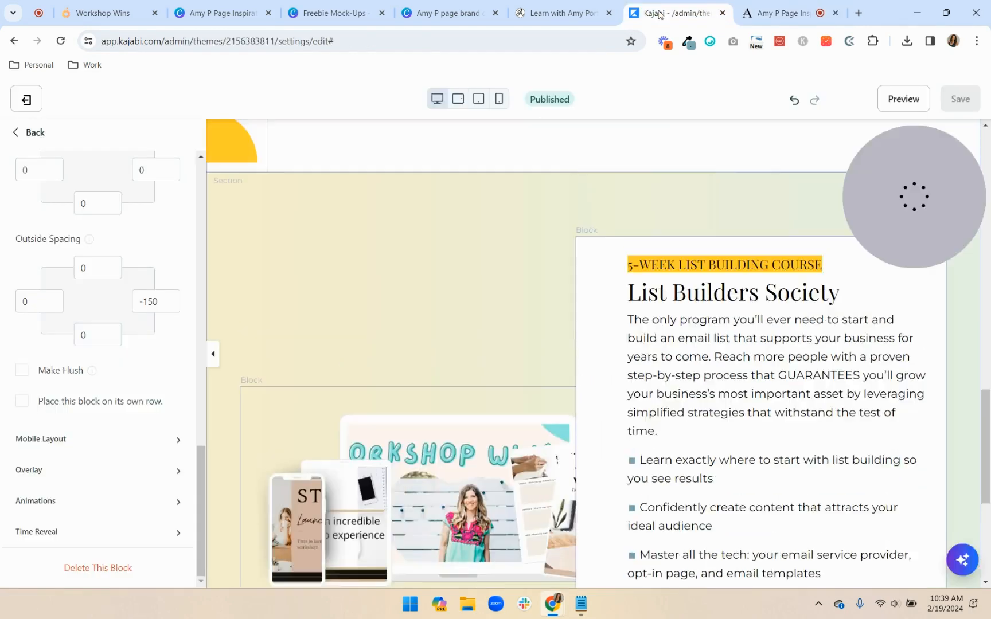
pyautogui.click(767, 354)
pyautogui.scroll(-5, 140, 380)
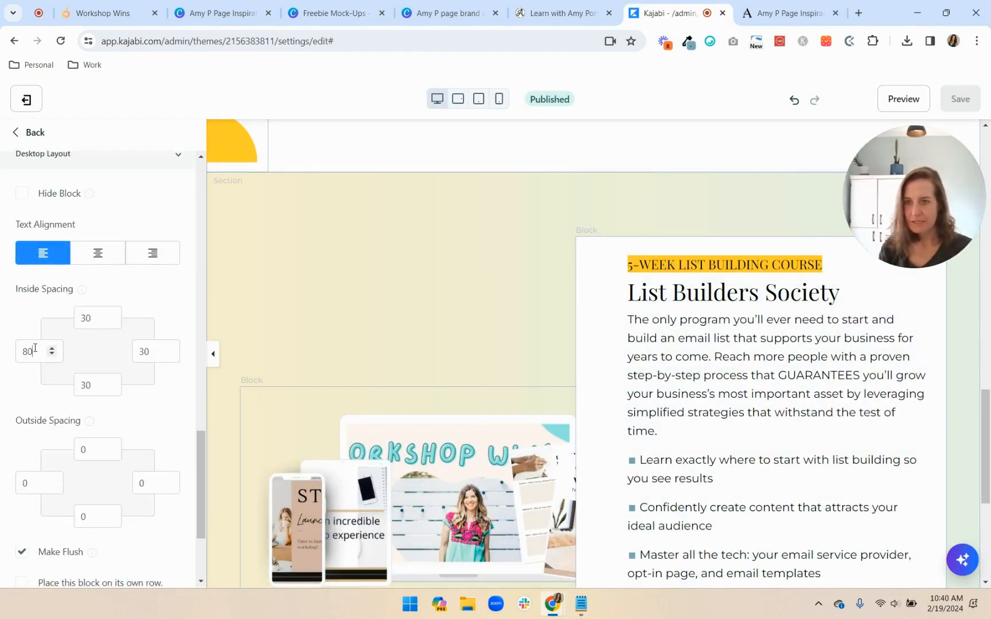
pyautogui.write('150')
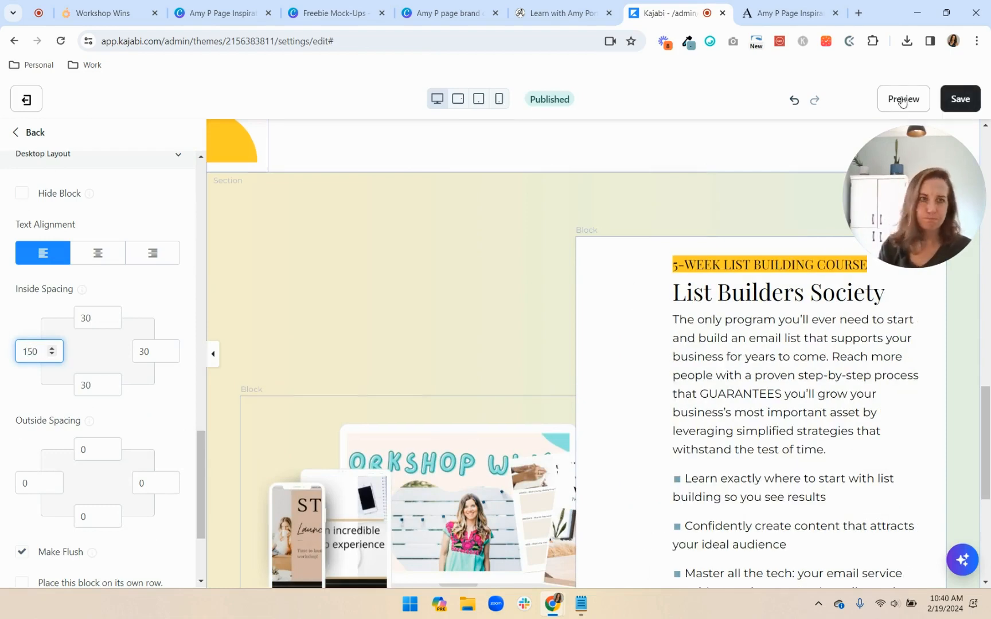
# Preview the updated course section and compare its layout with the List Builders Society section on the reference page.
pyautogui.click(903, 99)
pyautogui.scroll(-5, 807, 449)
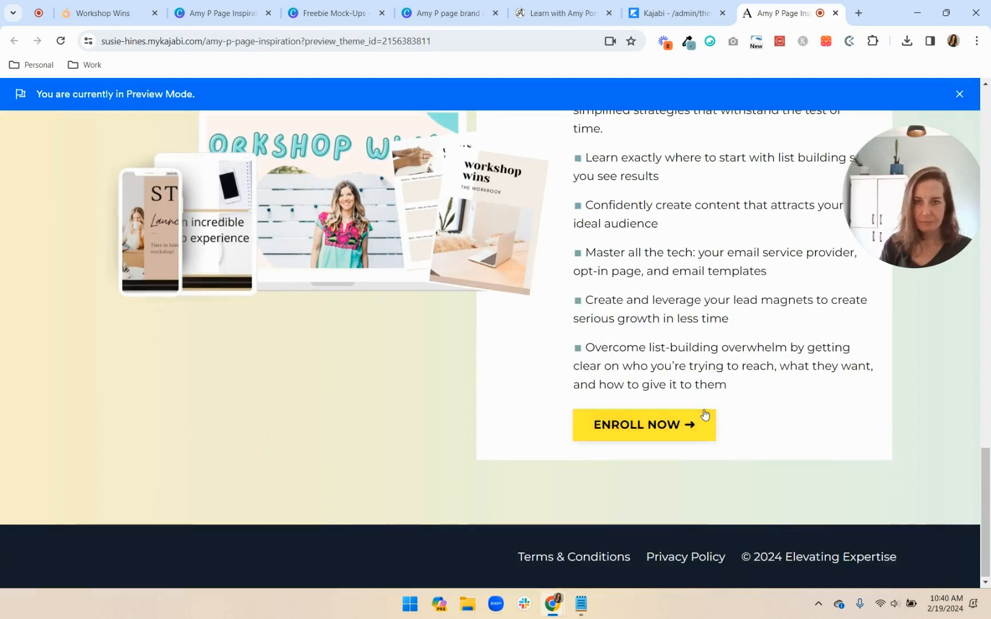
pyautogui.scroll(3, 700, 419)
pyautogui.click(559, 13)
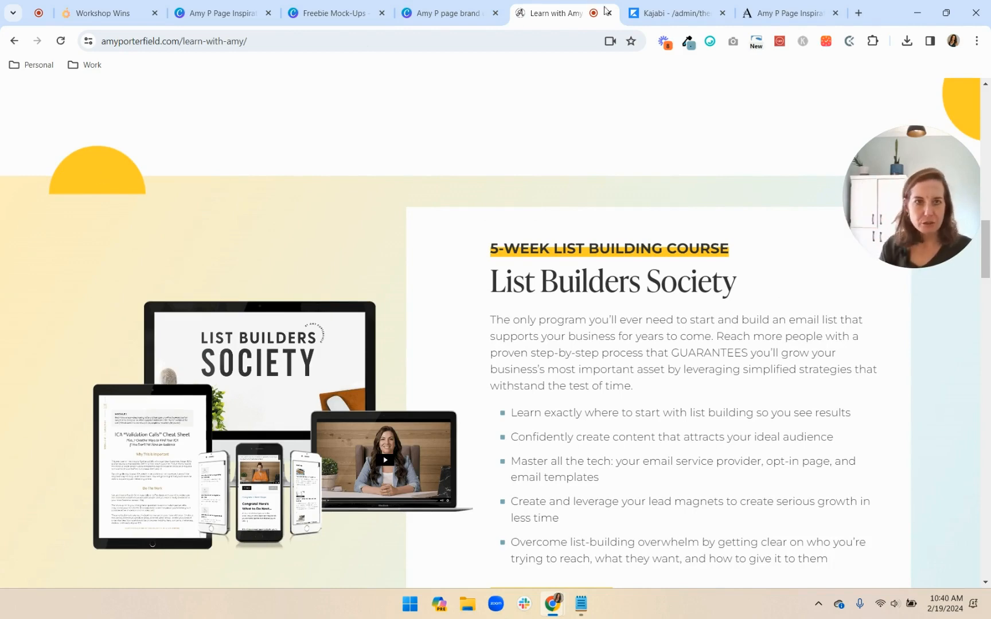
pyautogui.click(662, 8)
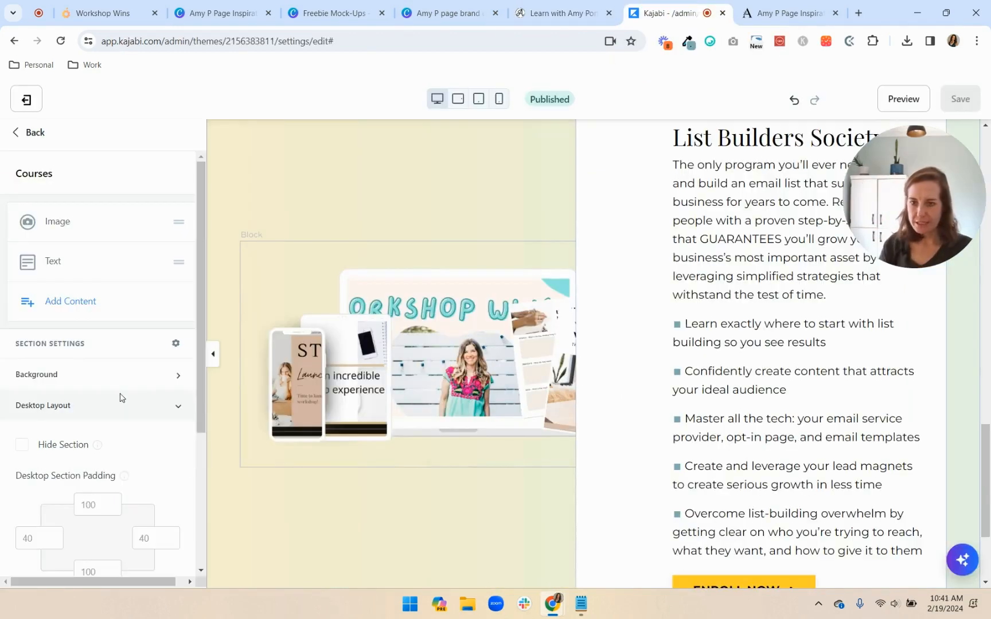
# Set the Courses section's top desktop padding to 40 and save the page.
pyautogui.scroll(-5, 121, 398)
pyautogui.click(94, 248)
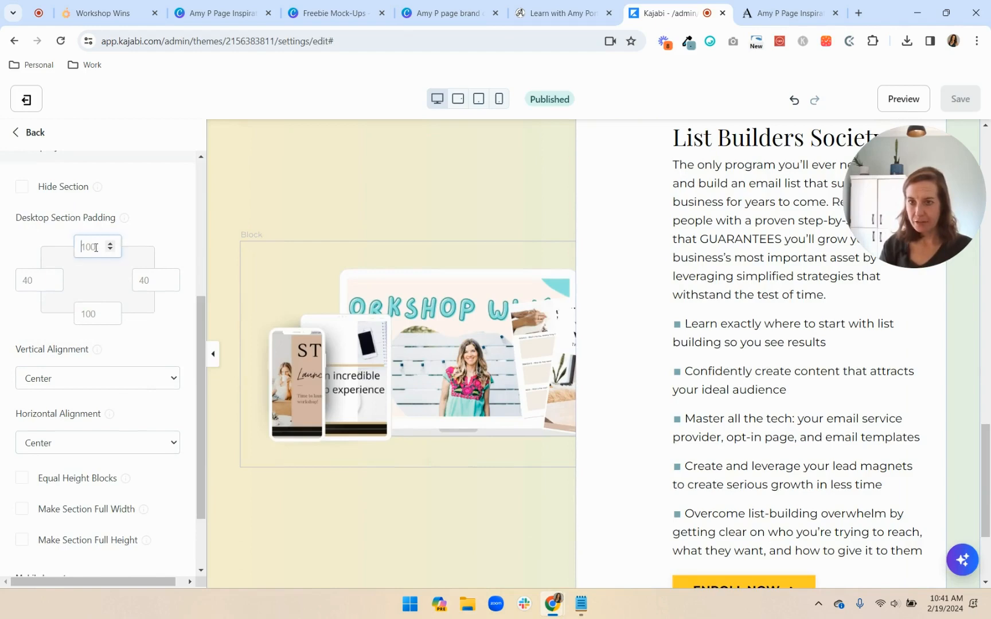
pyautogui.write('40')
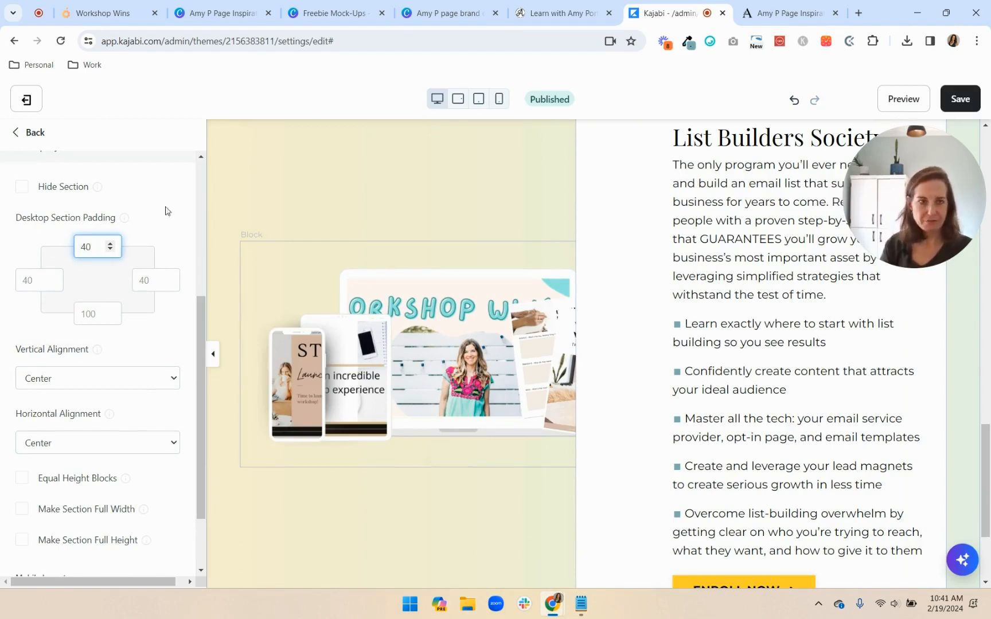
pyautogui.click(959, 99)
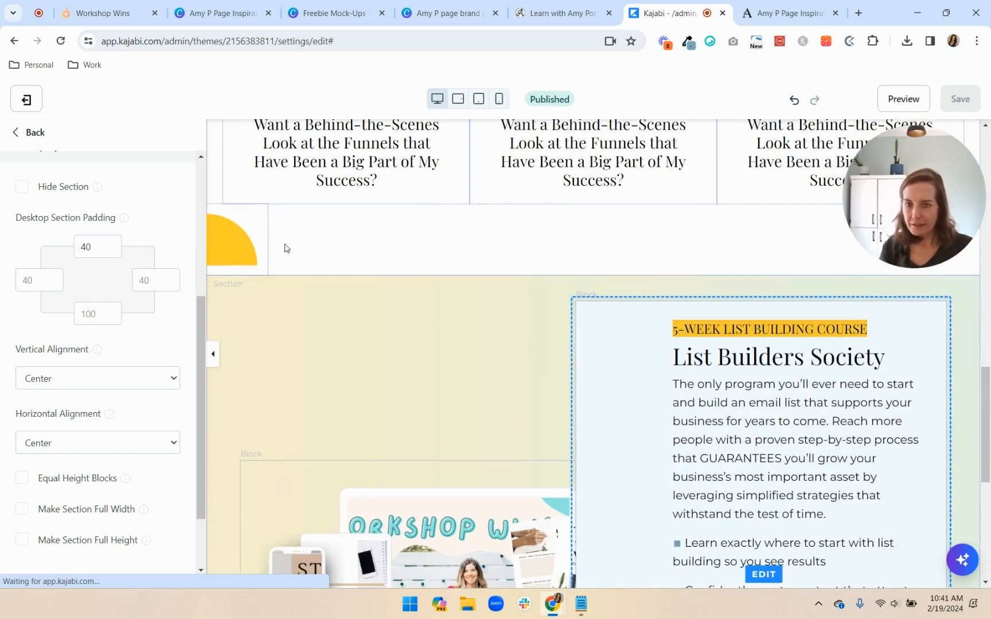
# Set the yellow half-circle image block's bottom outside spacing to -50 in the desktop layout, save, and reload the preview.
pyautogui.click(243, 241)
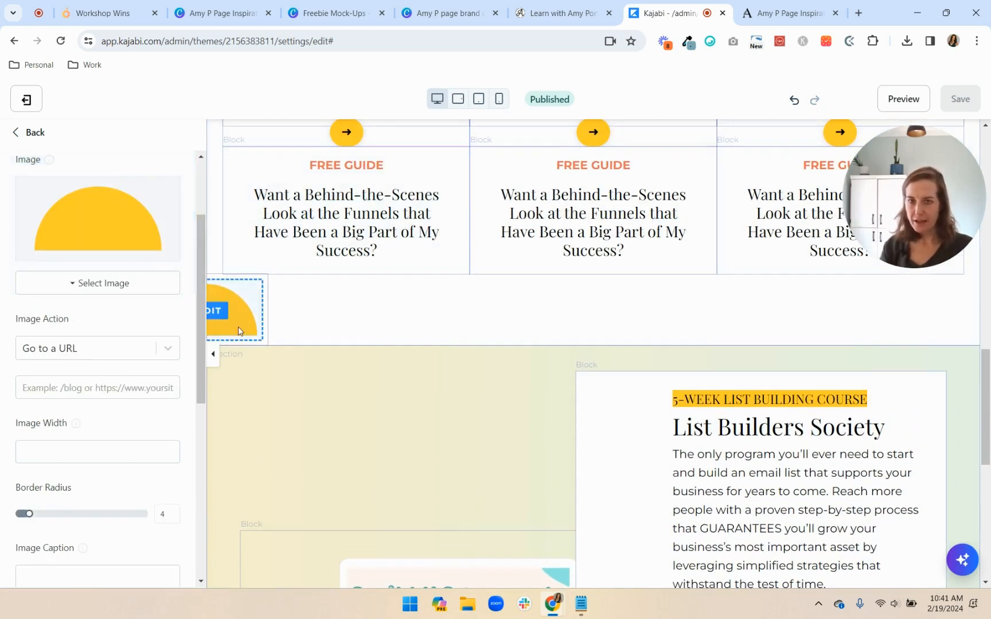
pyautogui.scroll(-6, 111, 395)
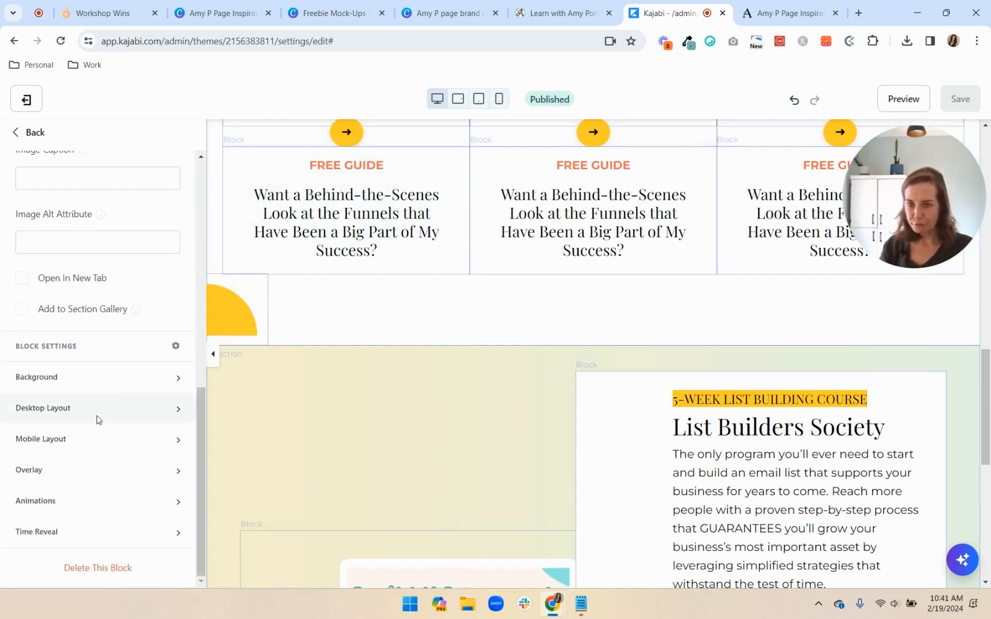
pyautogui.click(103, 409)
pyautogui.scroll(-6, 95, 327)
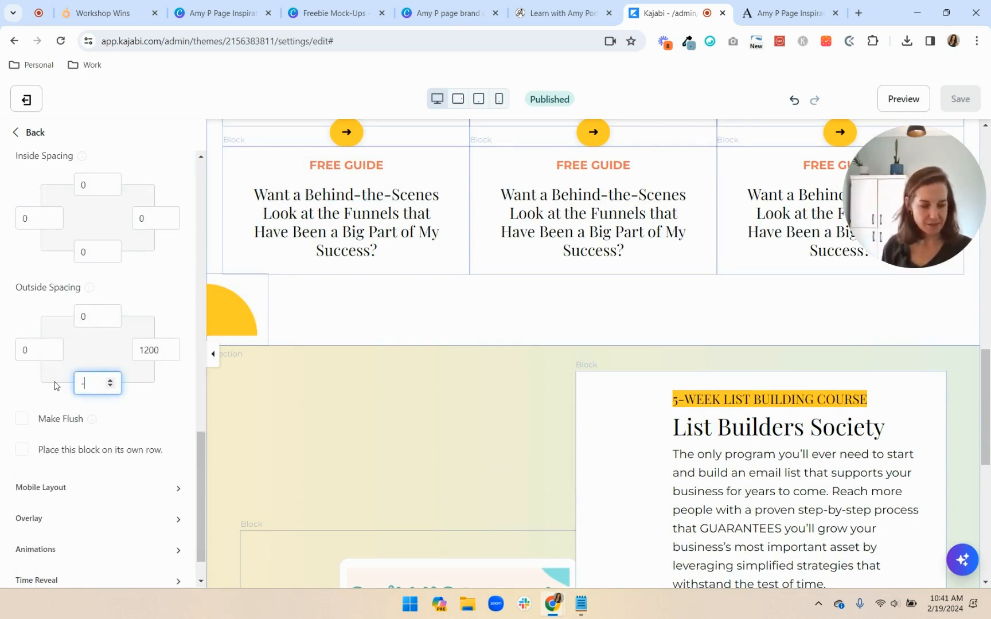
pyautogui.write('50')
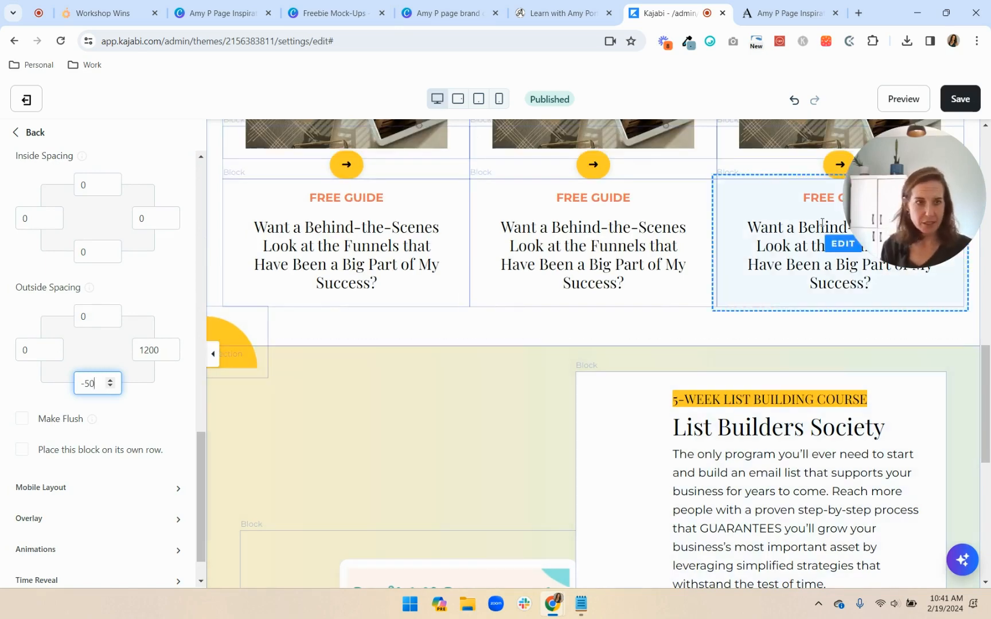
pyautogui.click(960, 99)
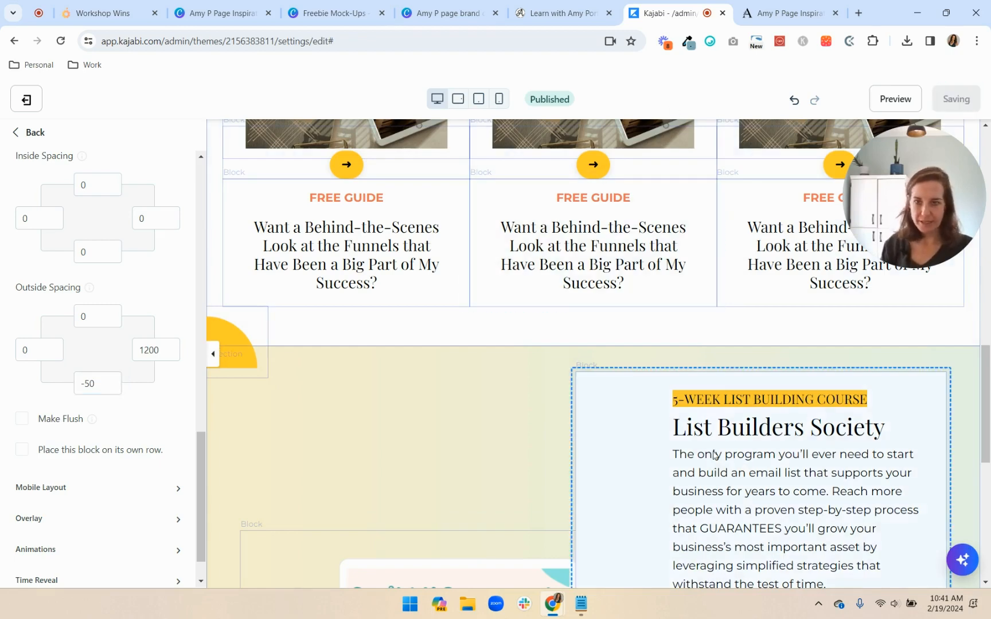
pyautogui.click(895, 98)
pyautogui.click(790, 10)
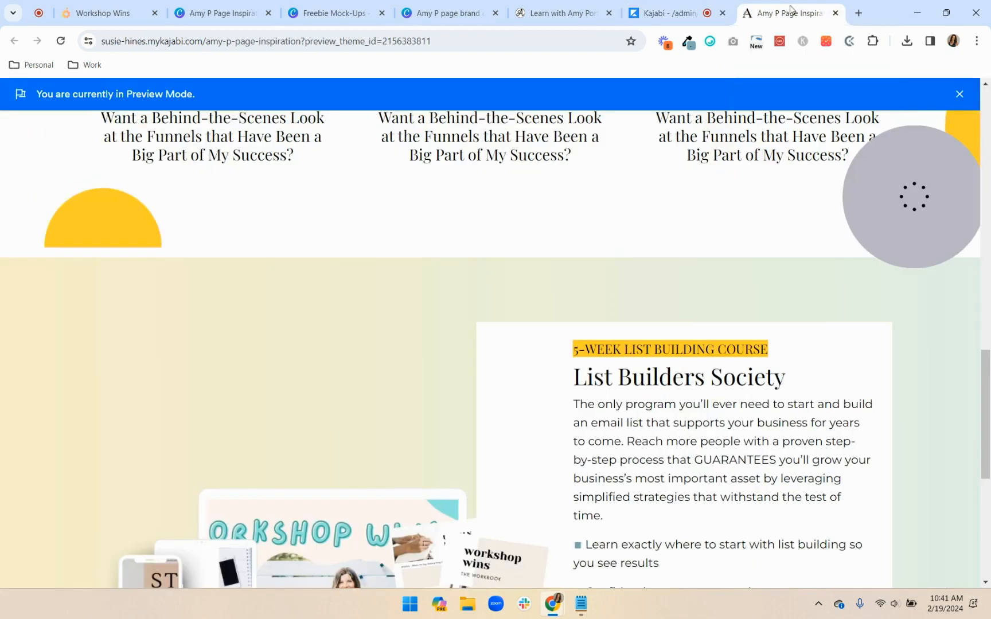
pyautogui.click(60, 41)
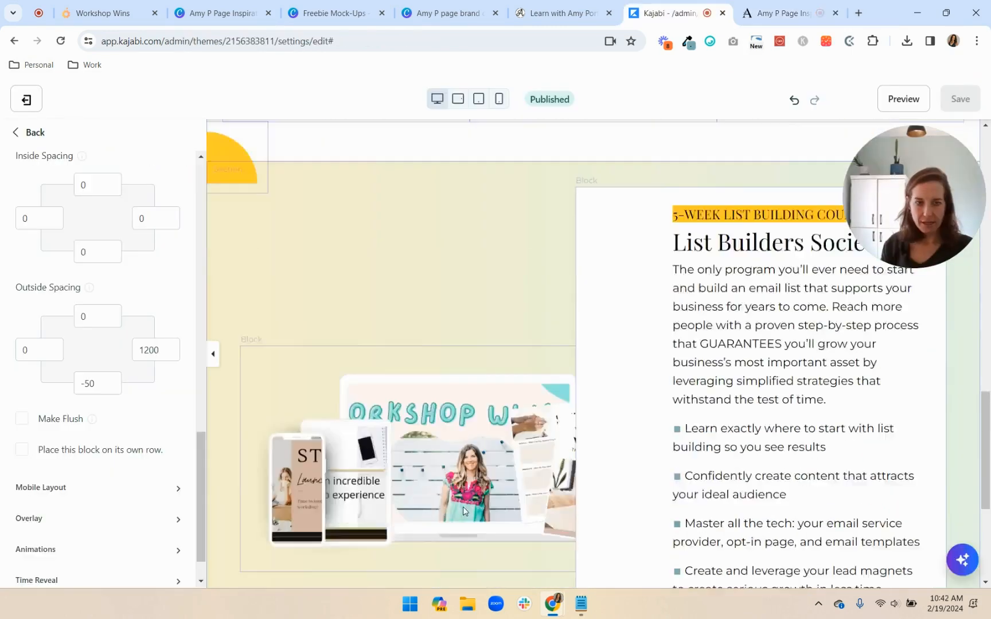
# Make the course mockup image block flush in its desktop layout.
pyautogui.scroll(-3, 380, 230)
pyautogui.click(378, 230)
pyautogui.scroll(-5, 137, 358)
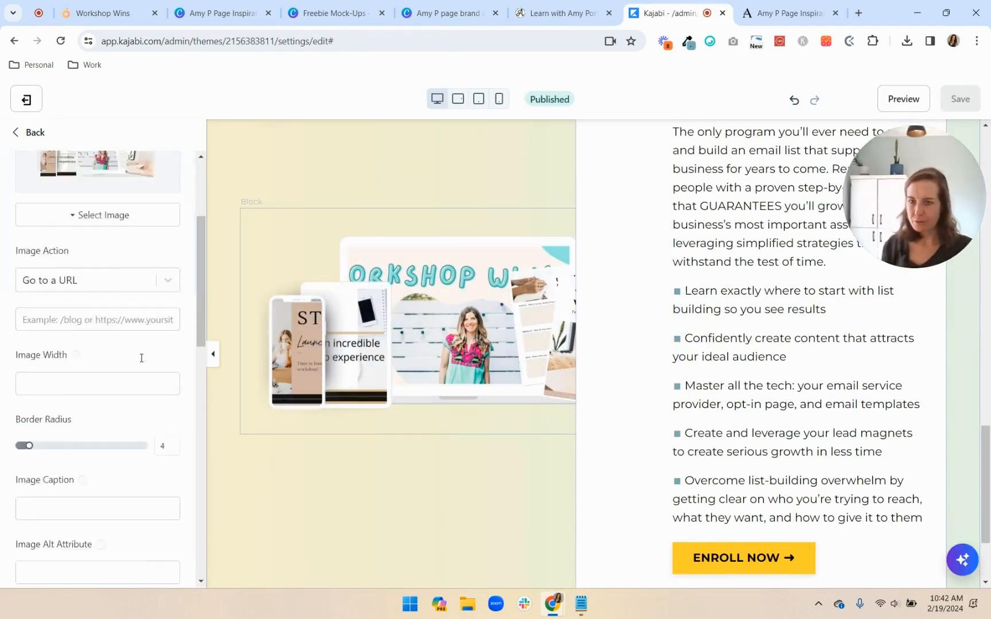
pyautogui.scroll(-7, 138, 346)
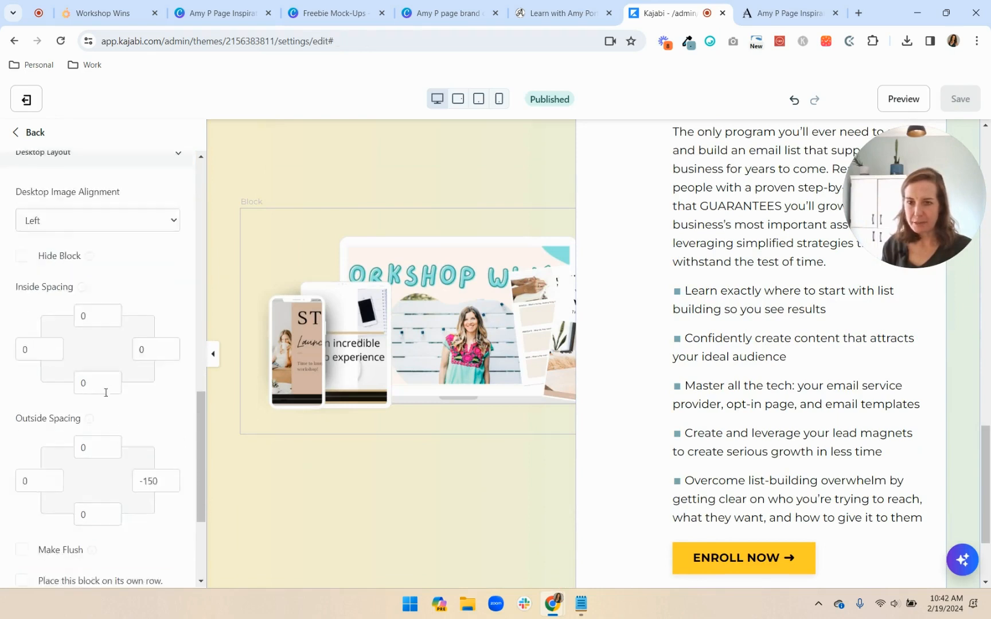
pyautogui.click(20, 497)
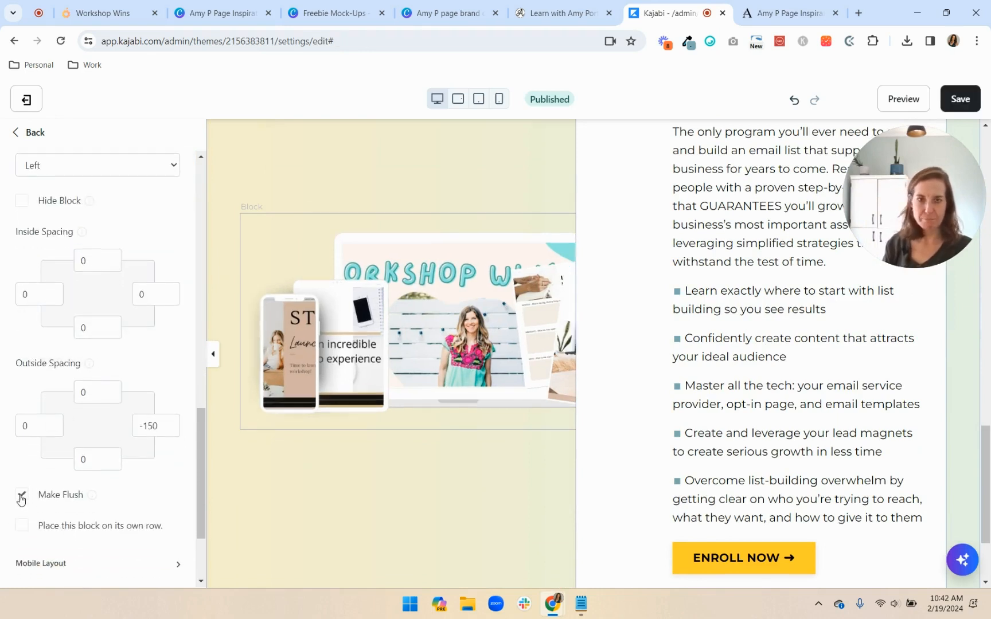
# Set the mockup image block's width to 6 columns and the List Builders Society text block's width to 7 columns.
pyautogui.scroll(8, 90, 428)
pyautogui.scroll(4, 90, 427)
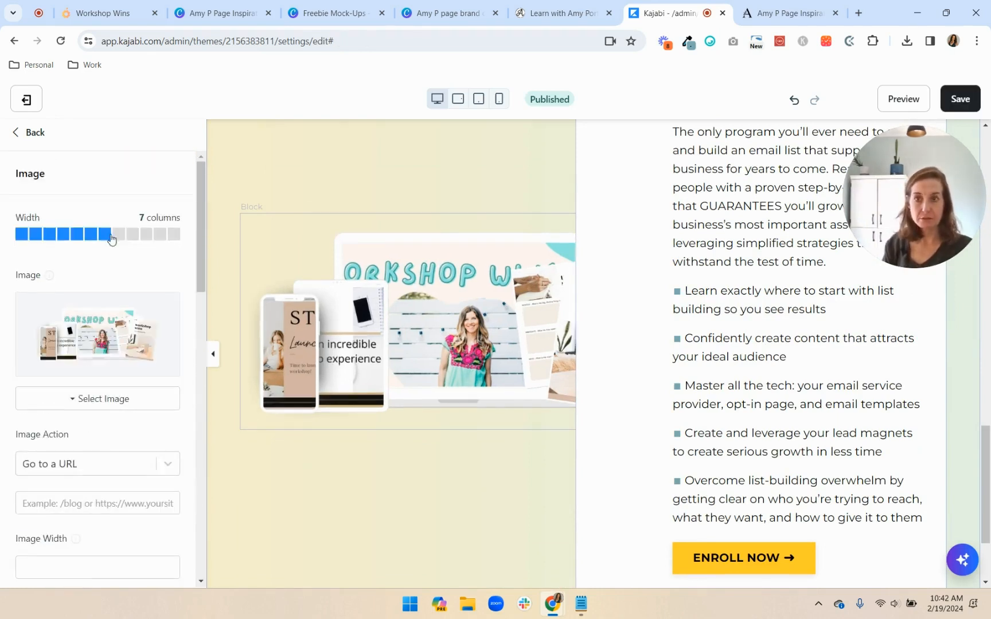
pyautogui.click(90, 234)
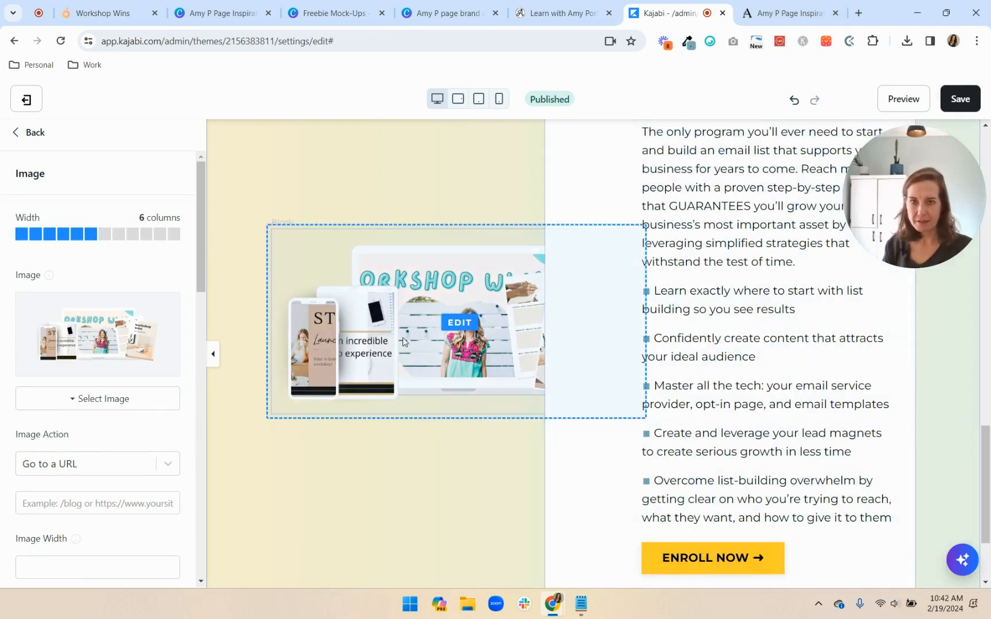
pyautogui.click(738, 342)
pyautogui.click(104, 174)
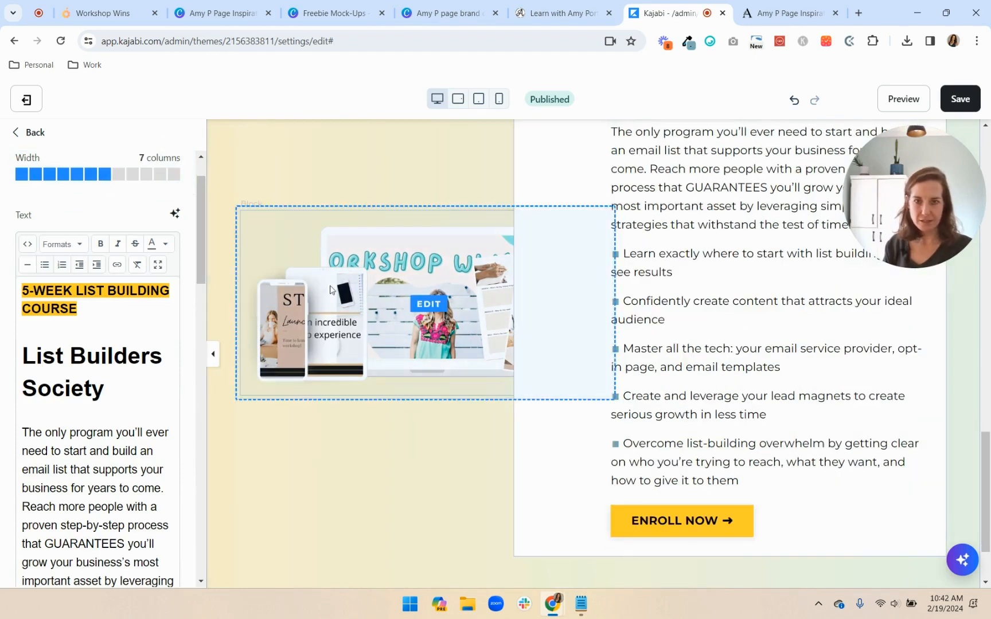
# Set the mockup image block's top outside spacing to -20 in the desktop layout.
pyautogui.click(332, 304)
pyautogui.scroll(-5, 117, 500)
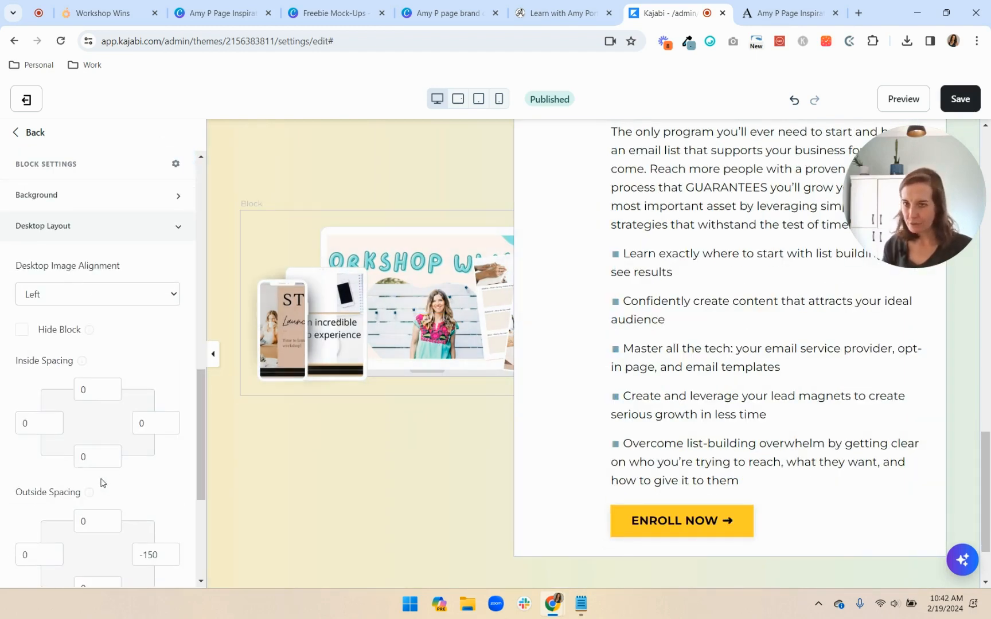
pyautogui.scroll(-2, 103, 500)
pyautogui.doubleClick(84, 392)
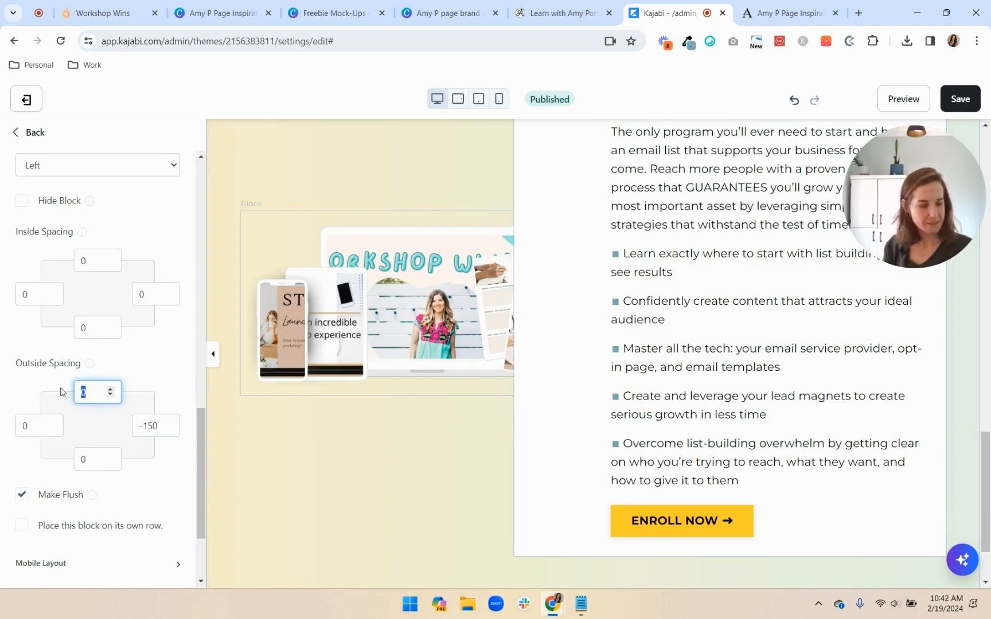
pyautogui.write('-')
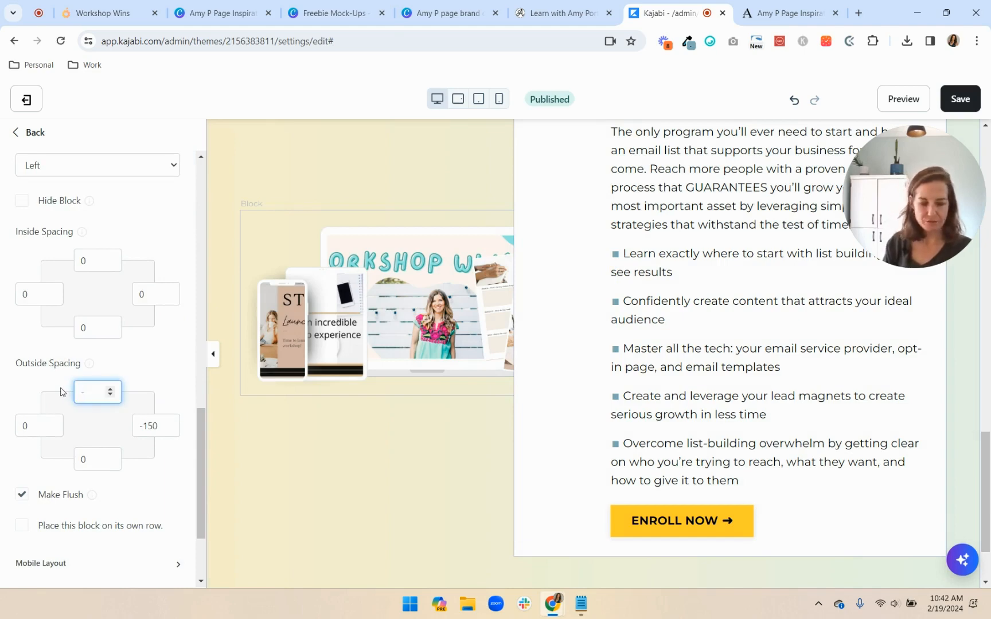
pyautogui.write('20')
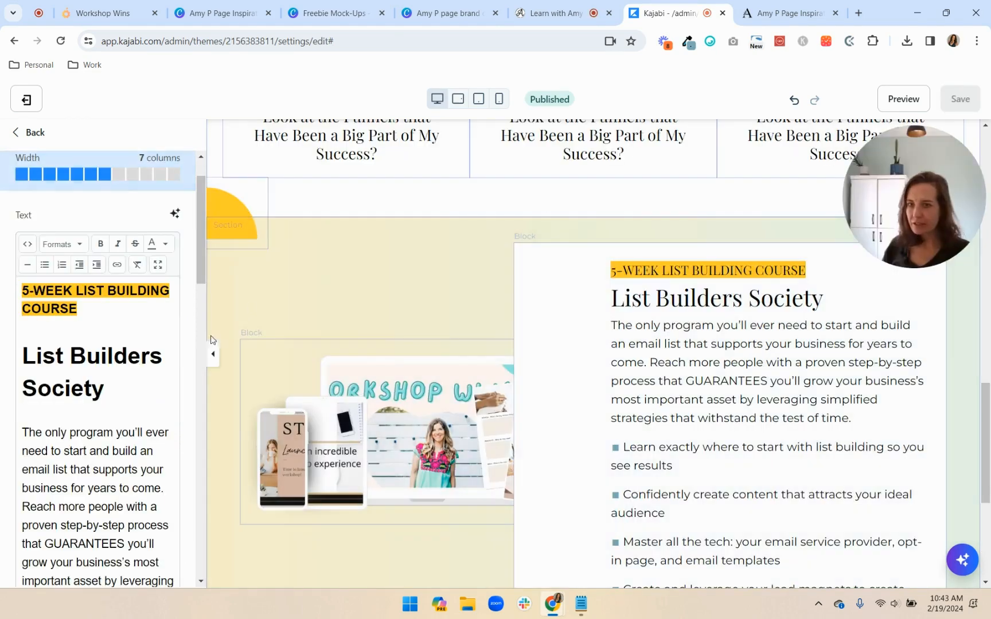
# Bold the "5-WEEK LIST BUILDING COURSE" line and check the text block's source code.
pyautogui.click(85, 312)
pyautogui.moveTo(85, 312); pyautogui.dragTo(2, 281)
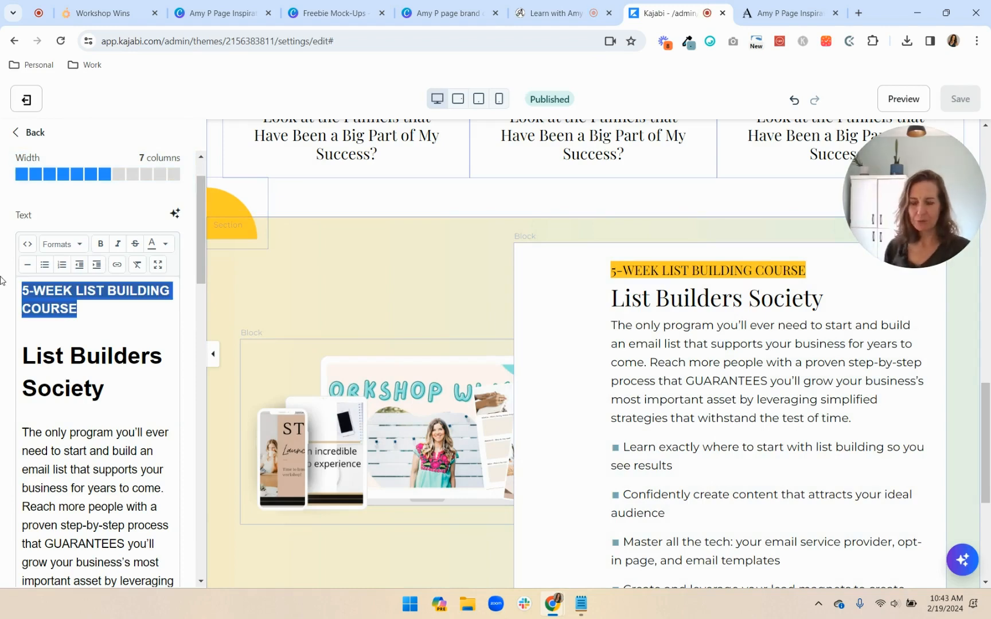
pyautogui.hotkey('ctrl', 'b')
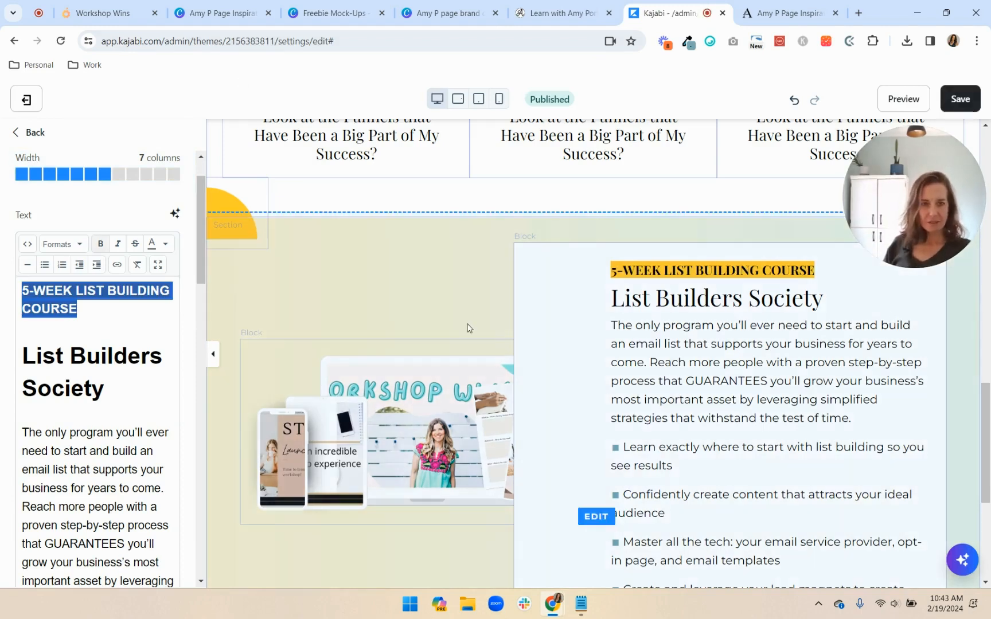
pyautogui.click(27, 244)
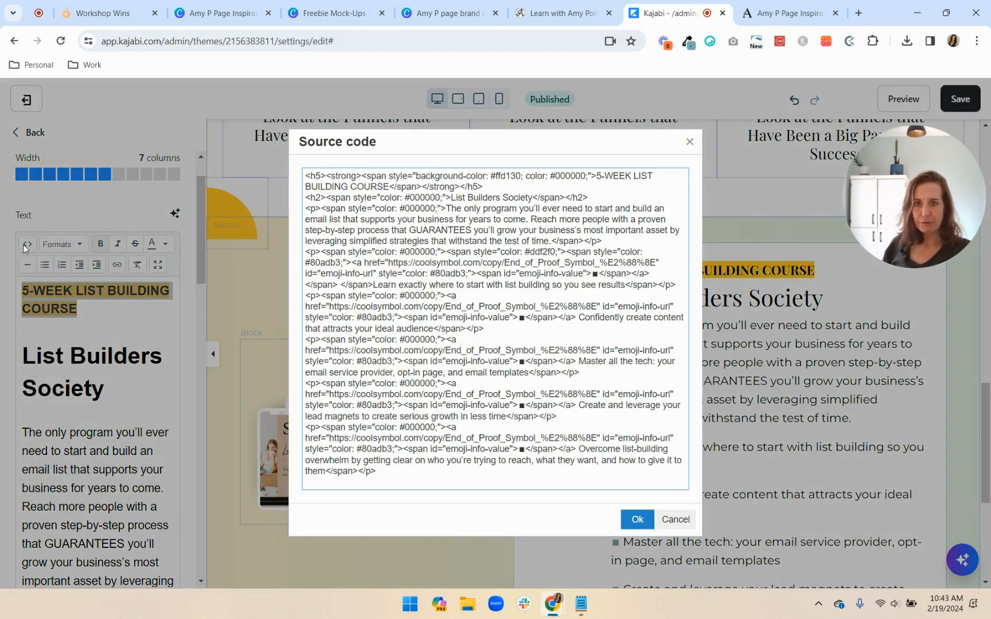
pyautogui.click(637, 519)
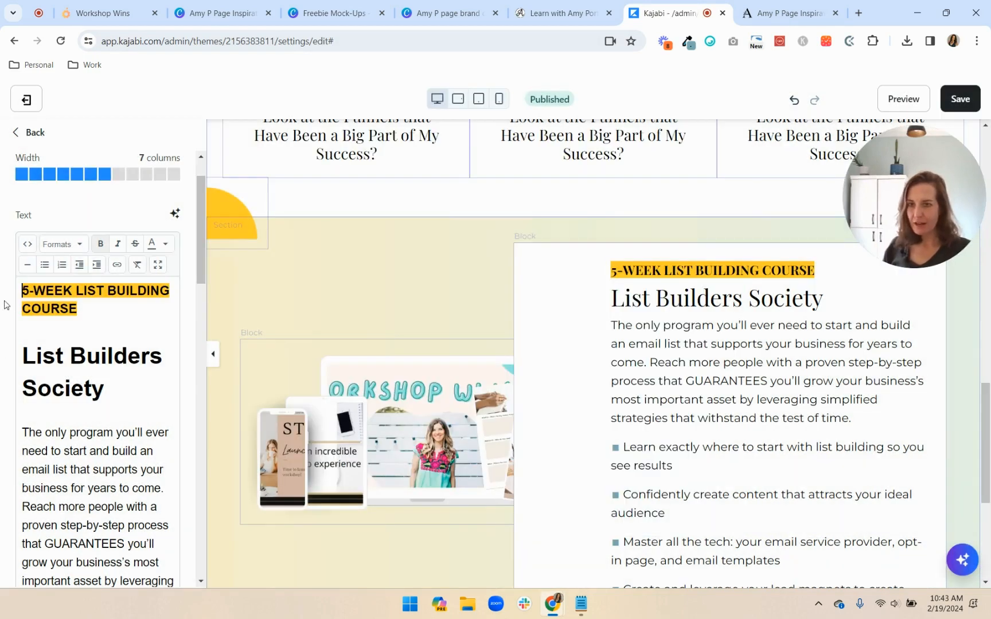
# Change the "5-WEEK LIST BUILDING COURSE" line to a larger heading level and save the page.
pyautogui.moveTo(93, 316); pyautogui.dragTo(3, 293)
pyautogui.click(61, 243)
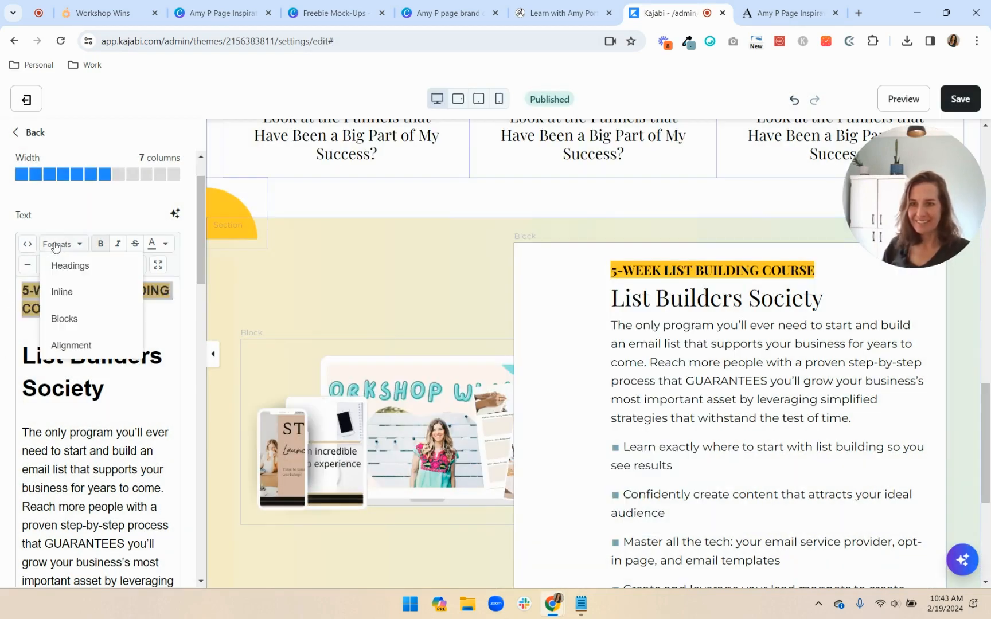
pyautogui.moveTo(67, 263)
pyautogui.click(287, 483)
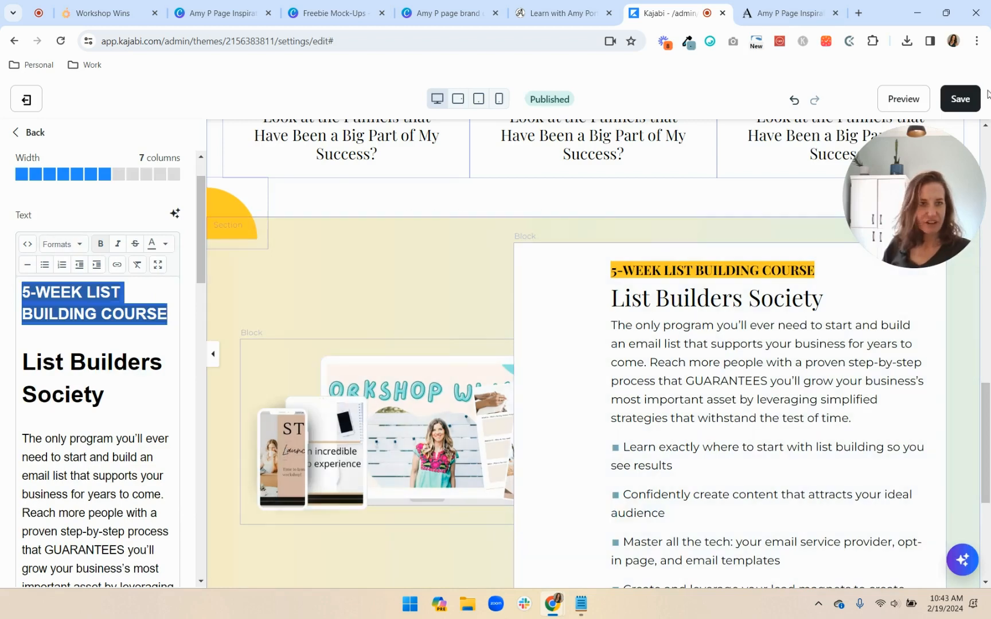
pyautogui.click(960, 99)
# Reload the page preview and compare the course section's heading and layout with the reference page.
pyautogui.click(760, 8)
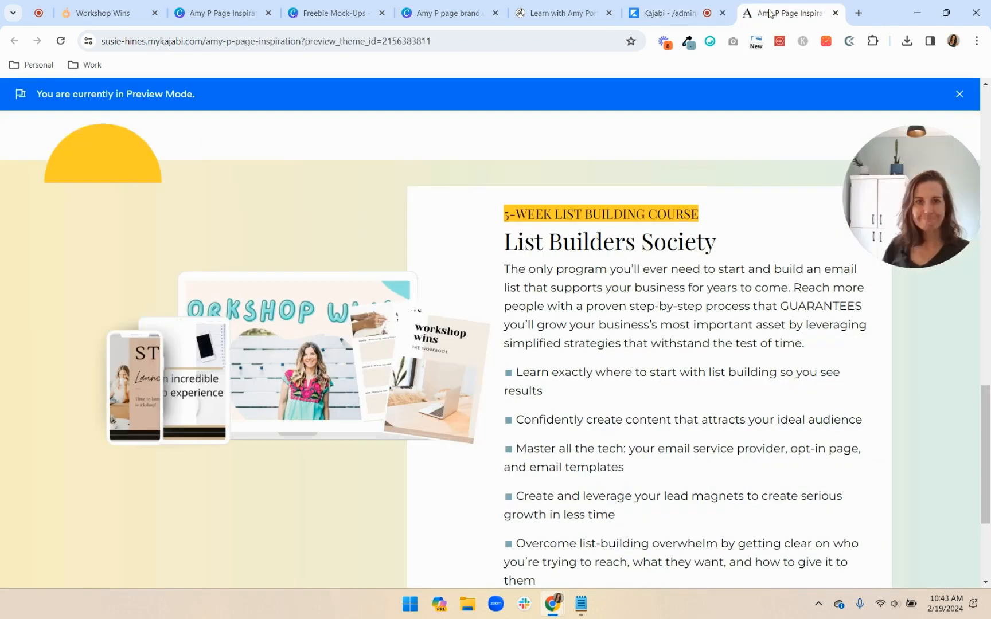
pyautogui.click(62, 46)
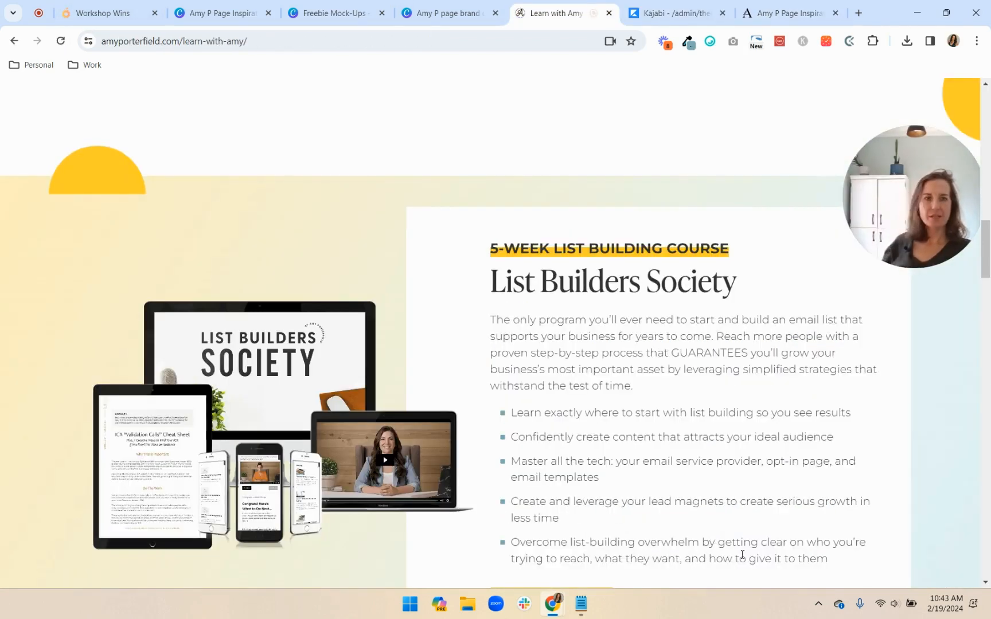
pyautogui.click(785, 12)
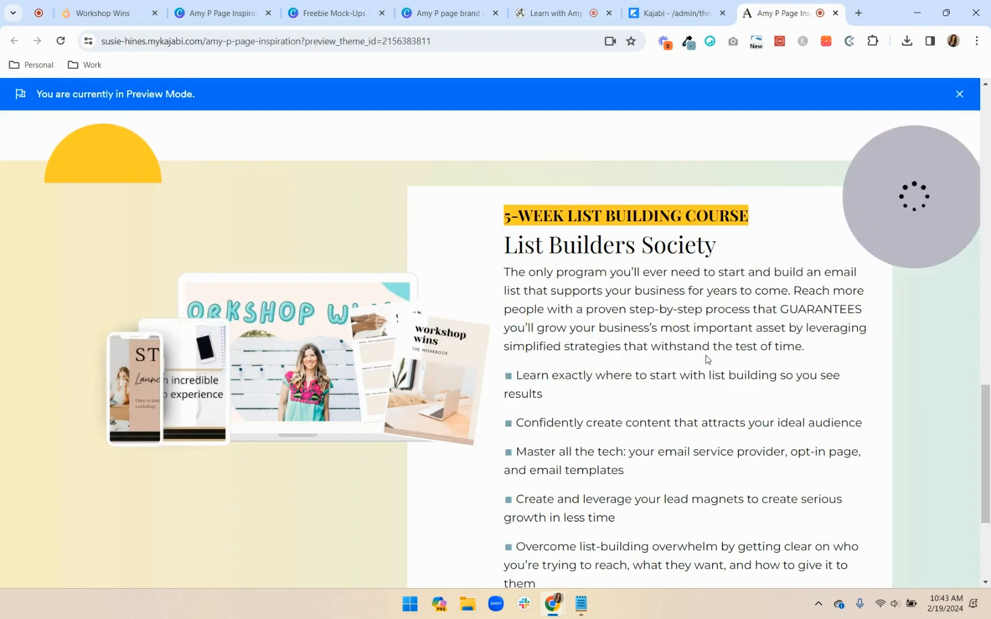
pyautogui.scroll(-1, 652, 314)
pyautogui.scroll(-1, 578, 276)
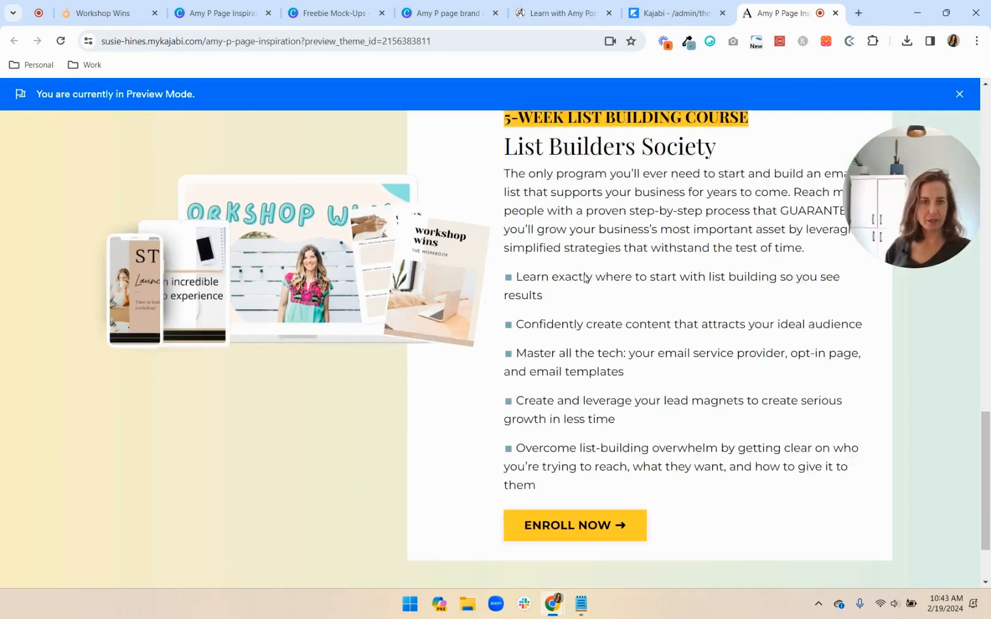
pyautogui.scroll(3, 582, 278)
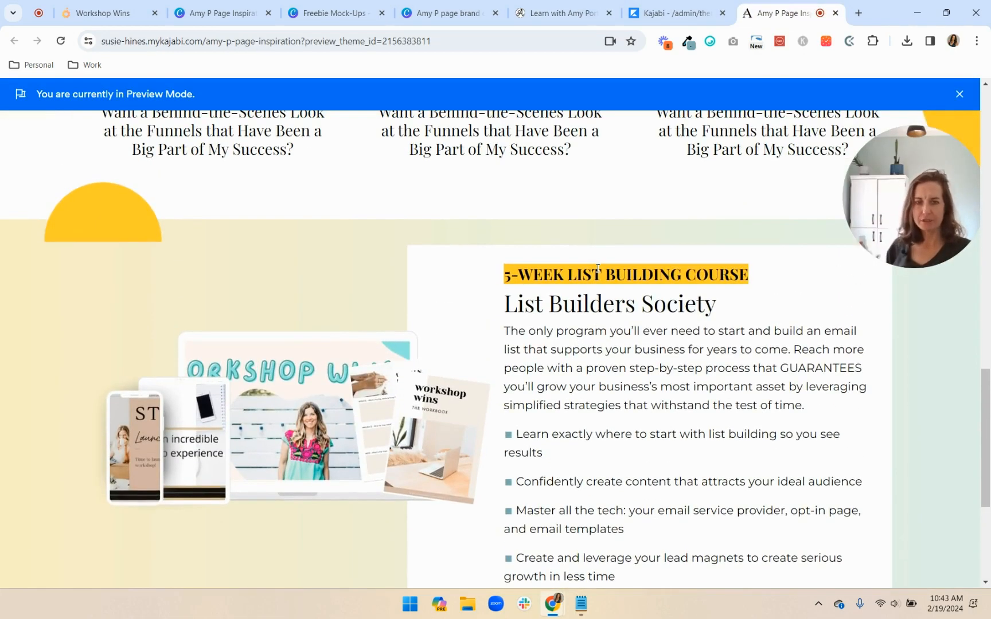
# Switch to the Kajabi editor and leave the Courses section to return to the page's section list.
pyautogui.click(699, 9)
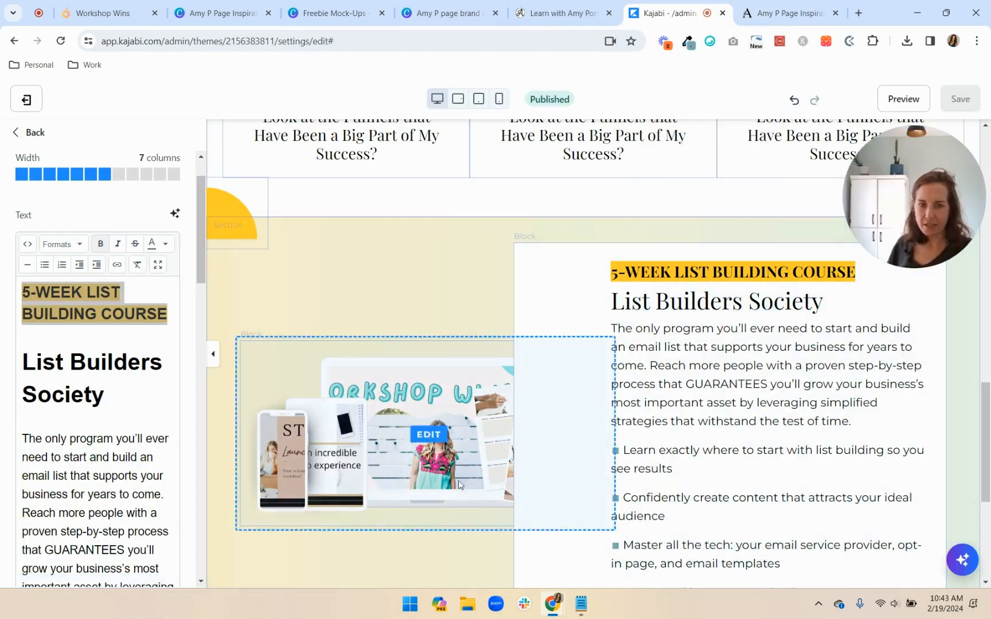
pyautogui.scroll(-5, 532, 480)
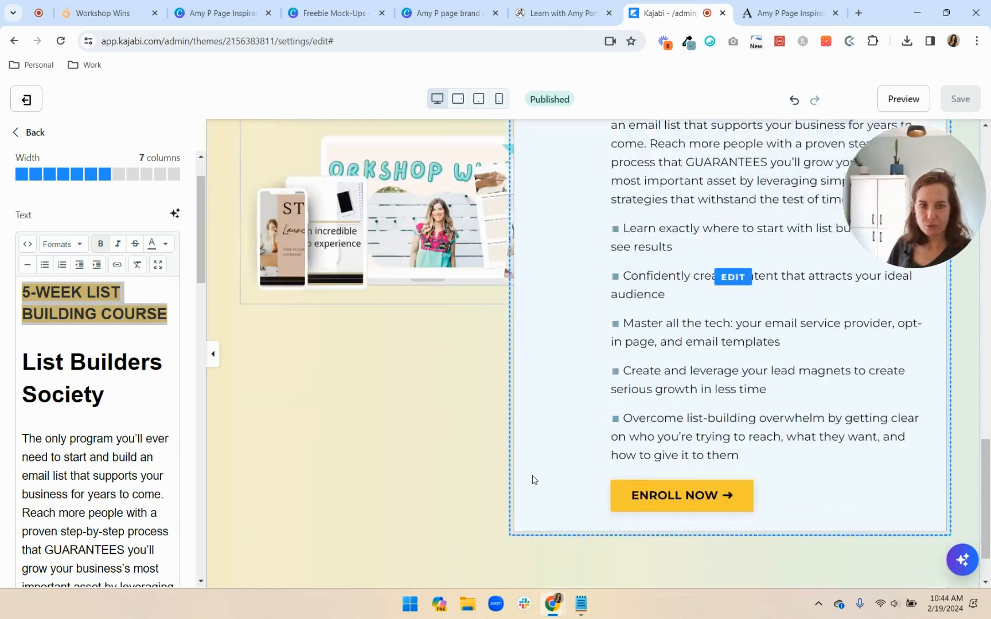
pyautogui.click(22, 131)
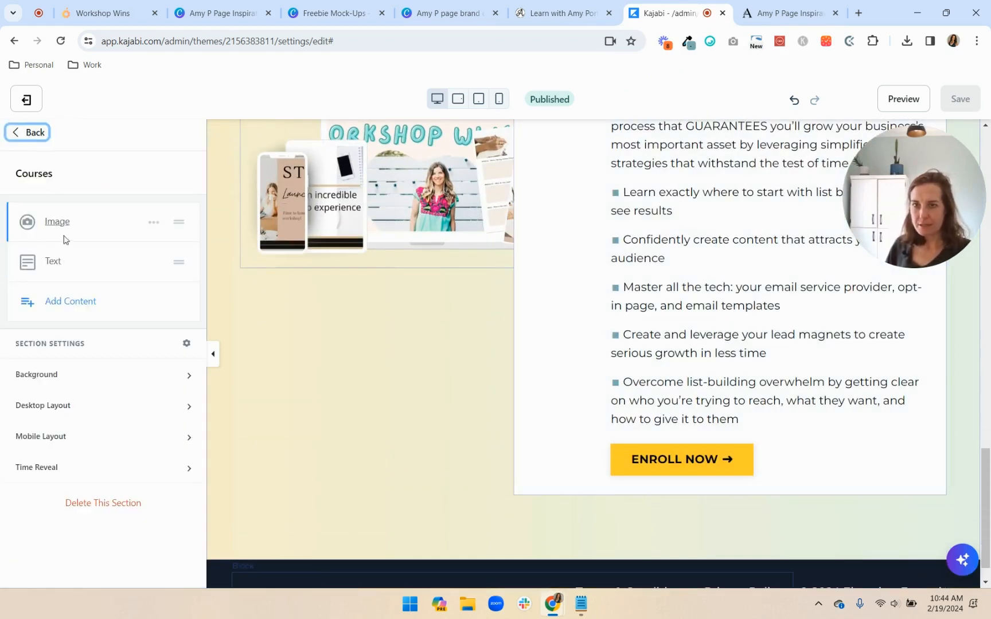
pyautogui.click(29, 134)
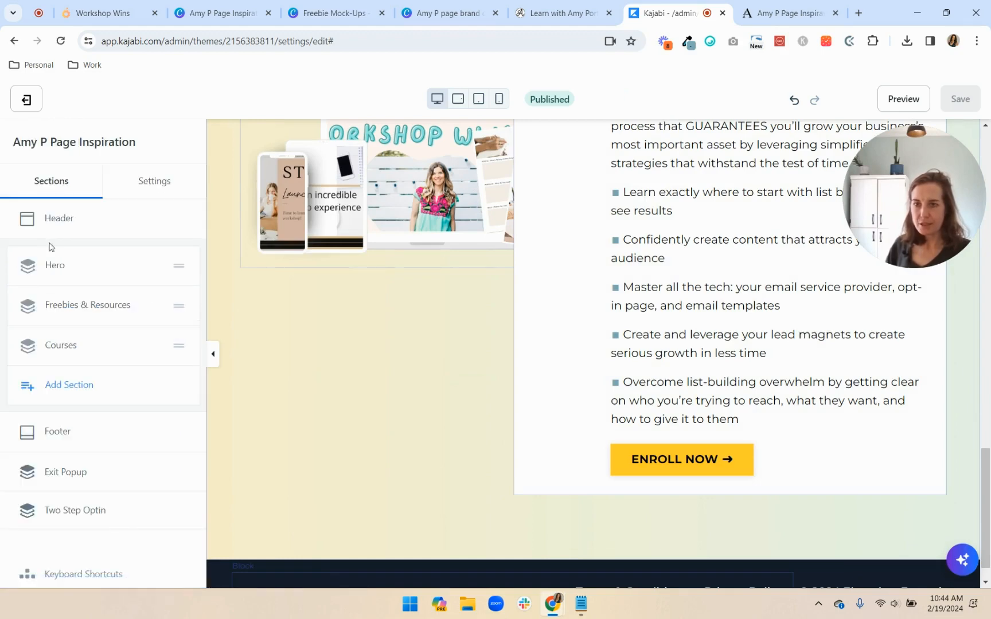
# Open the Courses section, and examine on the reference page how text cards and mockup images alternate between the successive courses.
pyautogui.click(59, 351)
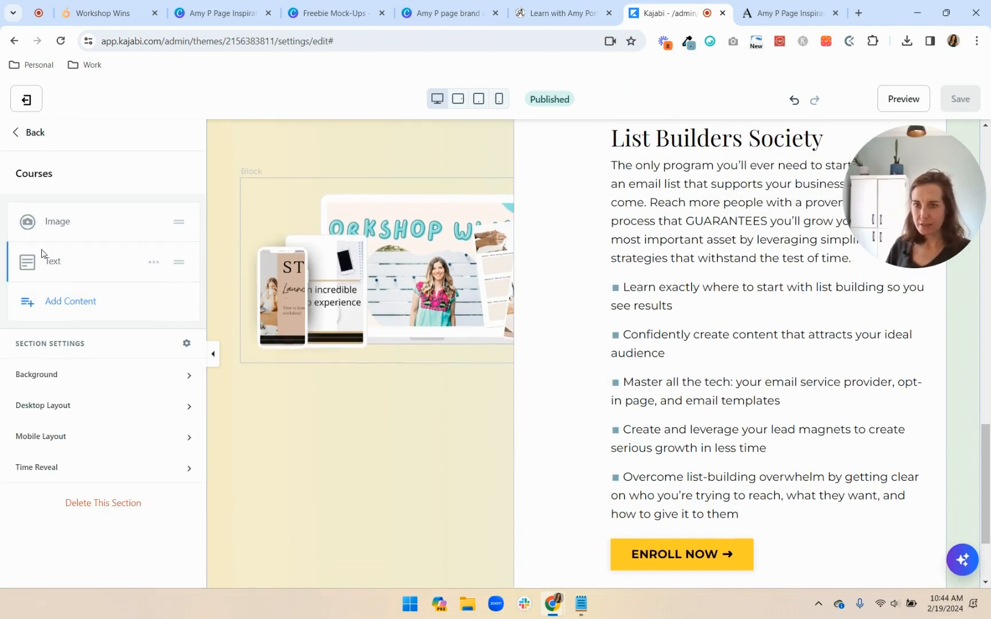
pyautogui.hotkey('ctrl', 'shift', 'Tab')
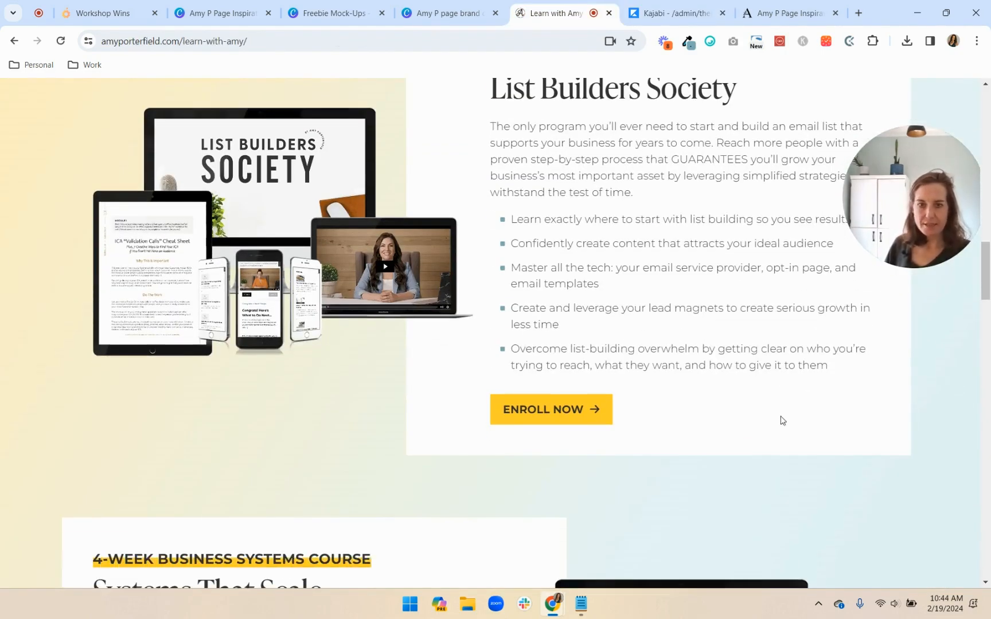
pyautogui.scroll(-3, 780, 418)
pyautogui.scroll(3, 781, 418)
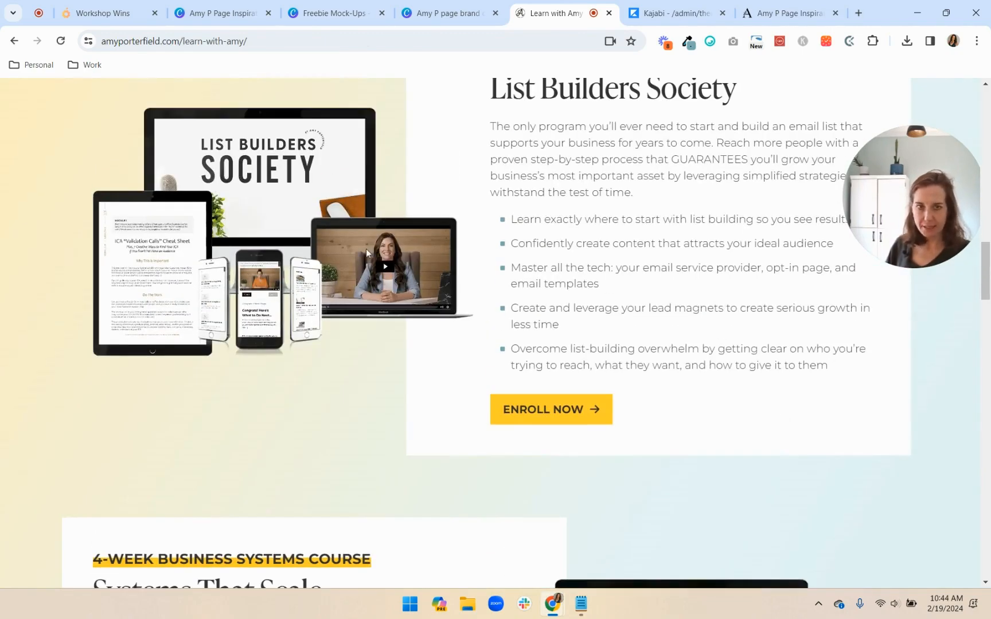
pyautogui.scroll(-4, 709, 297)
pyautogui.scroll(-4, 480, 373)
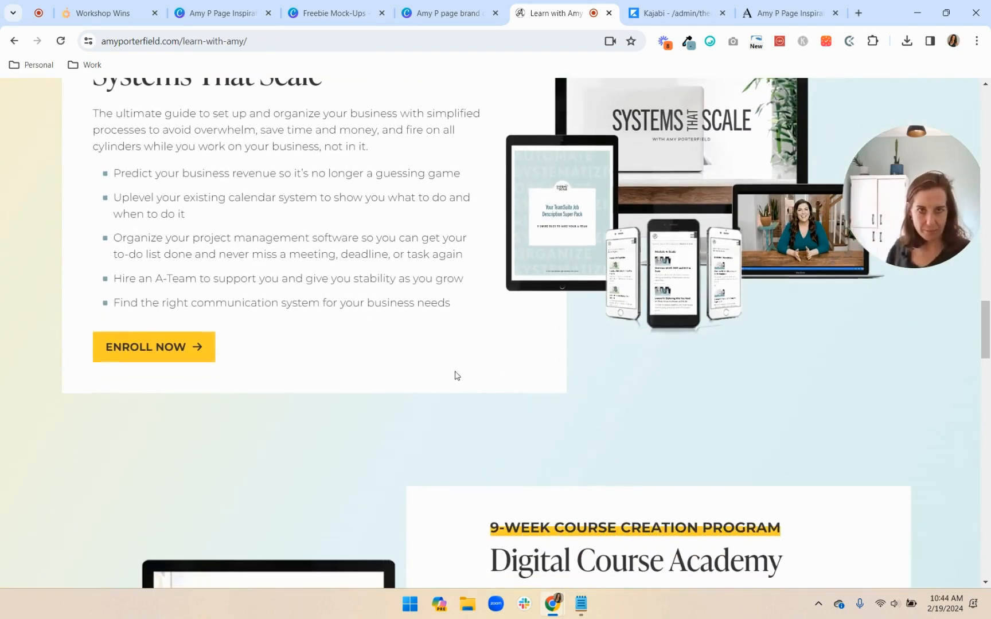
pyautogui.scroll(-8, 457, 376)
pyautogui.scroll(3, 422, 393)
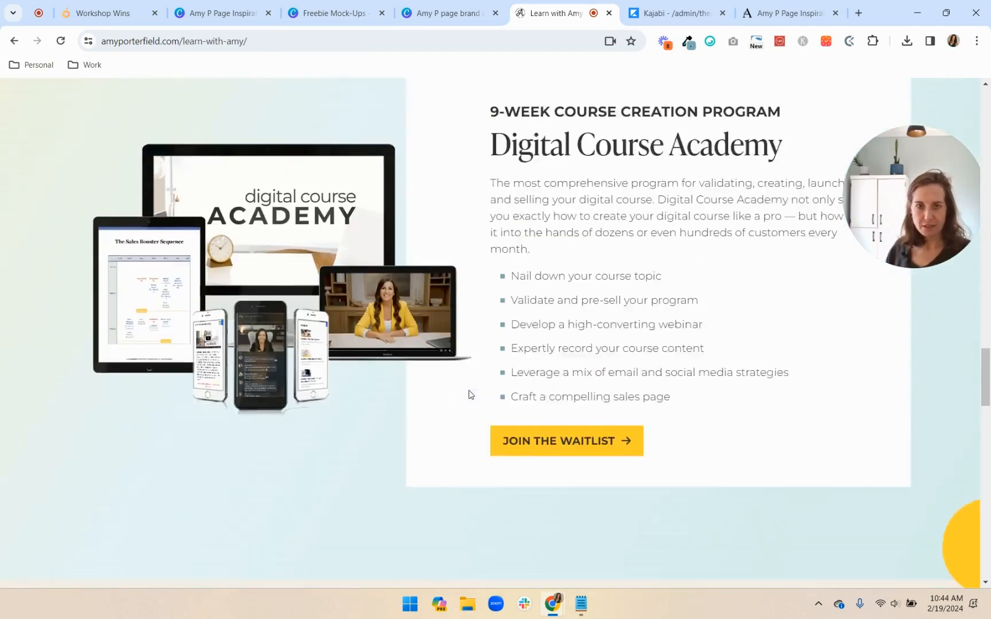
pyautogui.scroll(4, 729, 388)
pyautogui.scroll(4, 729, 388)
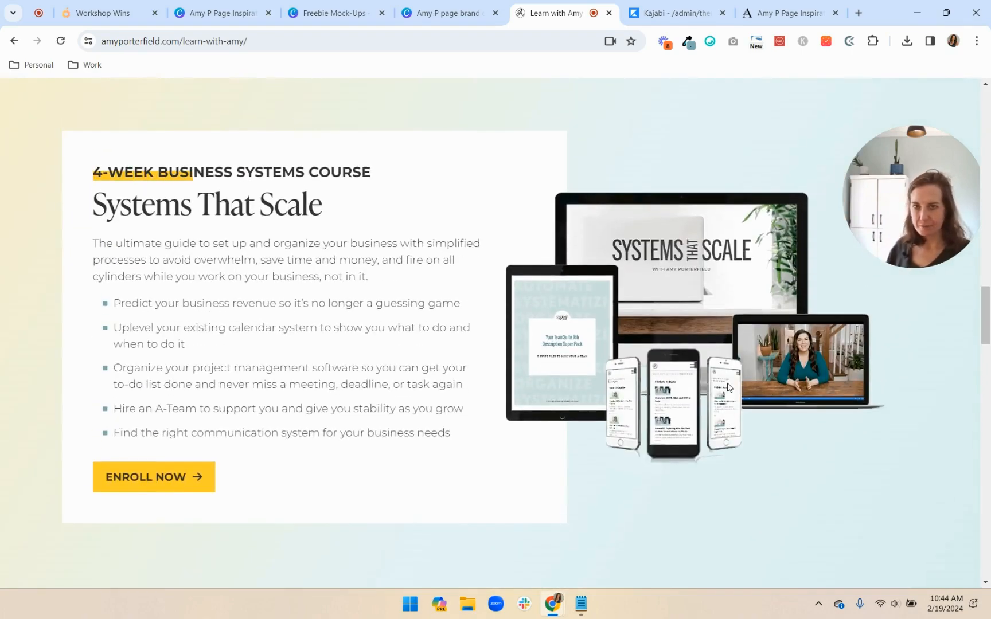
pyautogui.scroll(-6, 726, 387)
pyautogui.scroll(15, 725, 388)
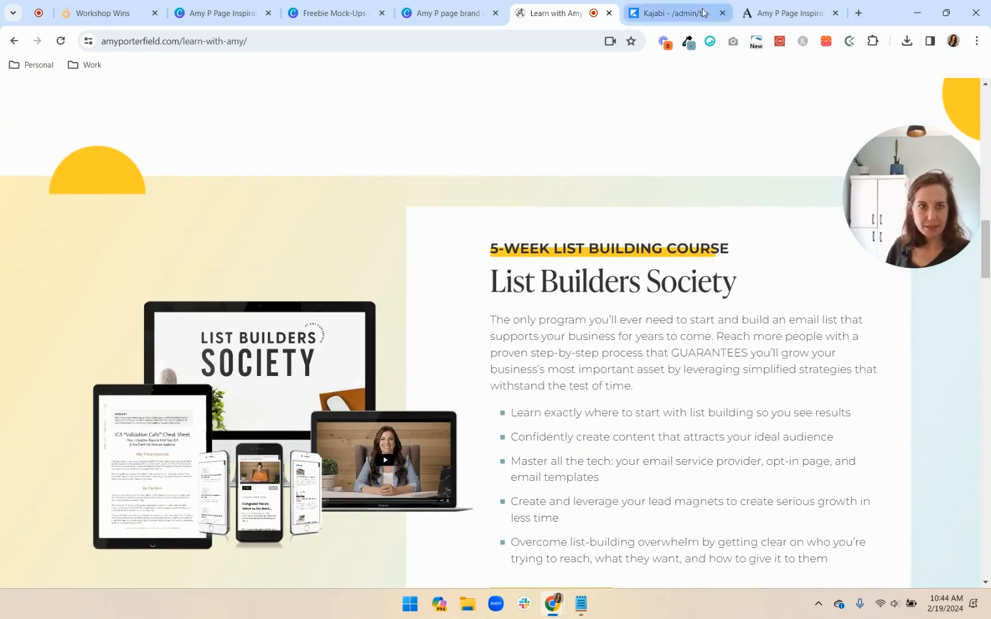
# Duplicate the image and text blocks in the Courses section and place the copied text block before the copied image.
pyautogui.click(703, 13)
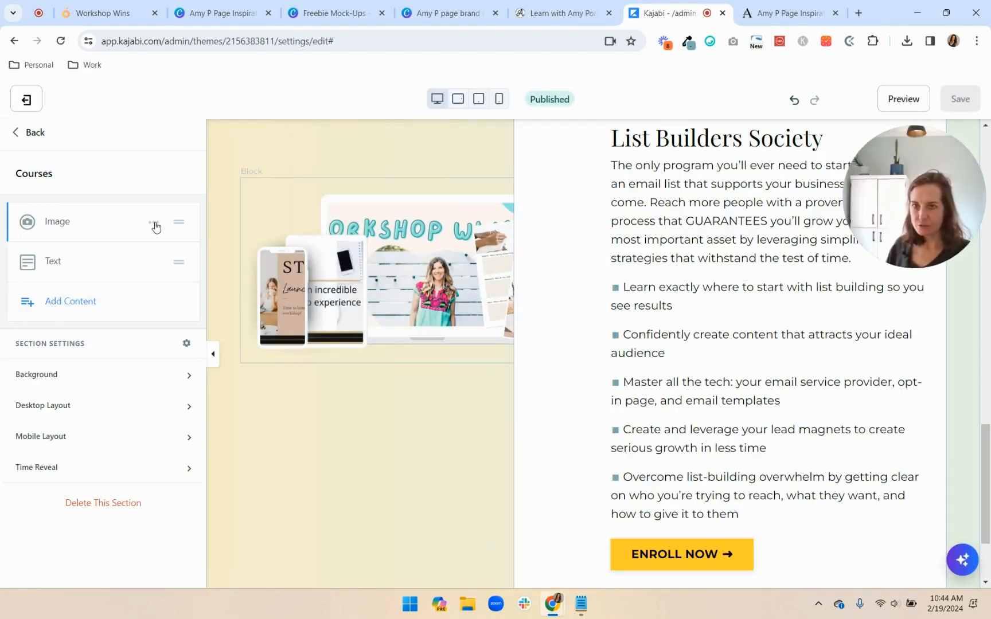
pyautogui.click(155, 224)
pyautogui.click(150, 271)
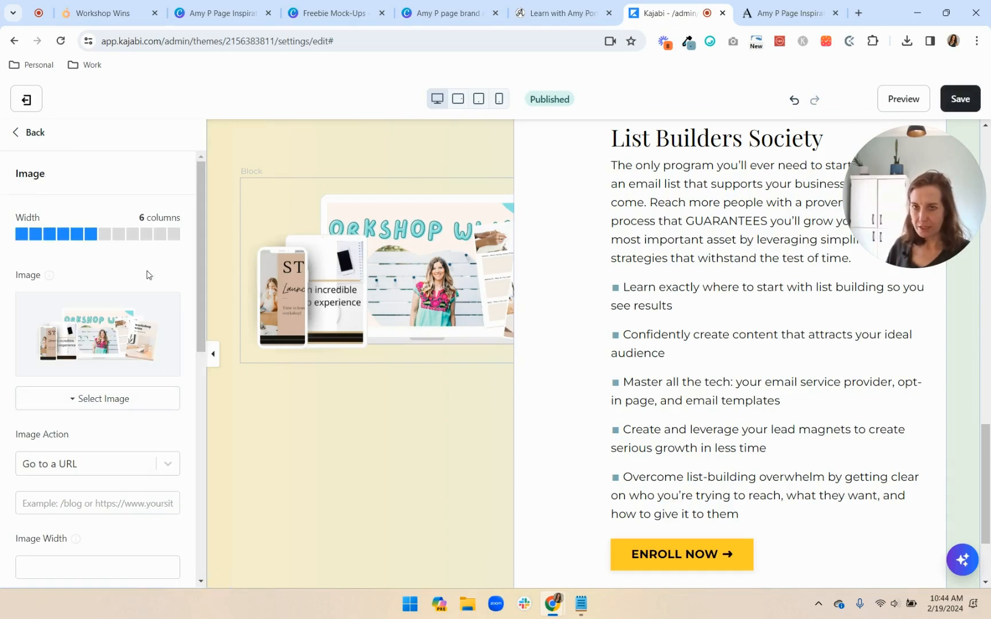
pyautogui.click(23, 135)
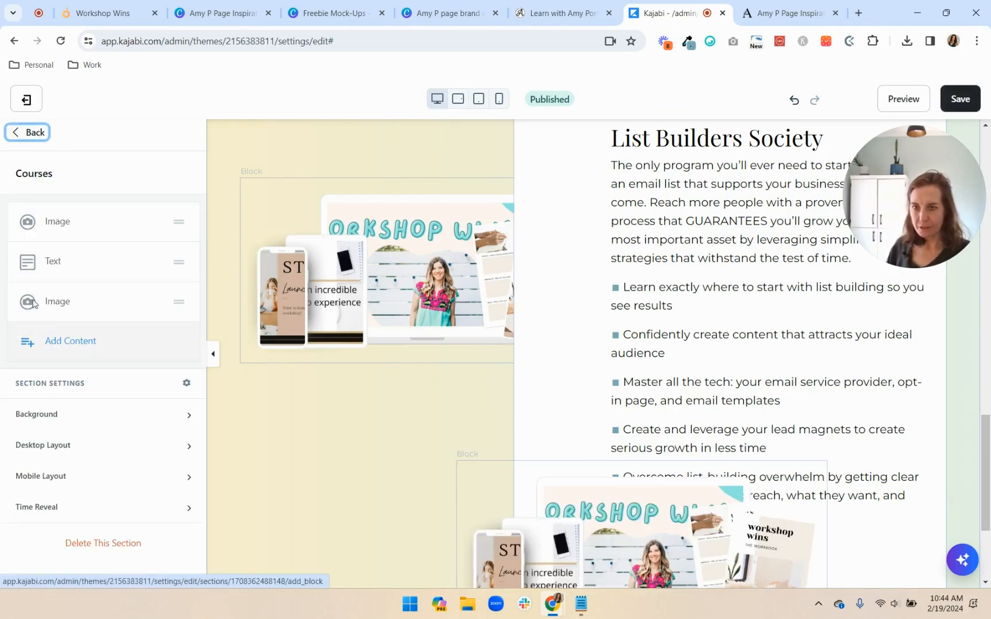
pyautogui.click(153, 265)
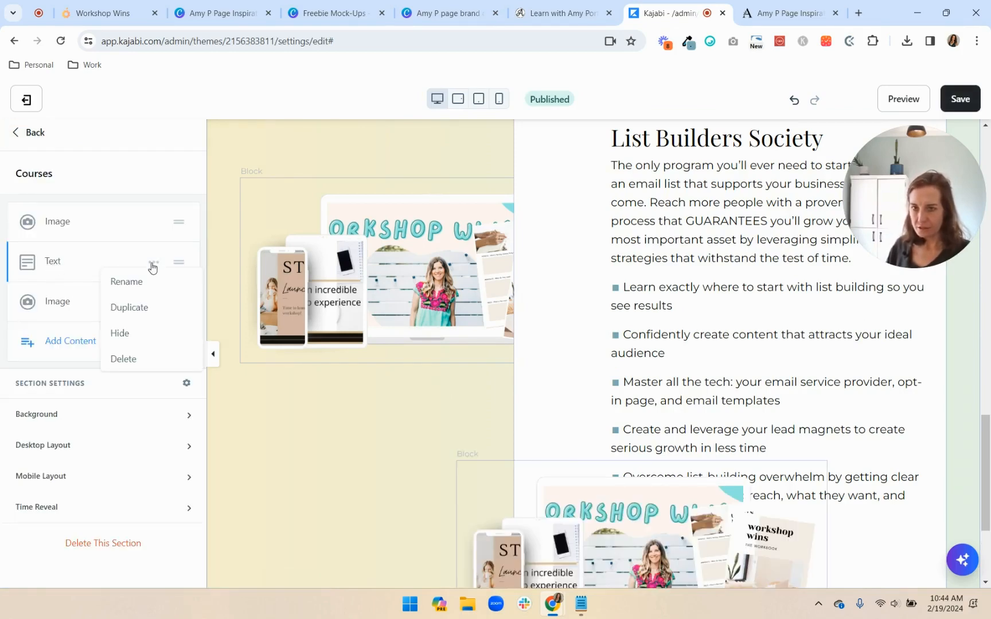
pyautogui.click(151, 310)
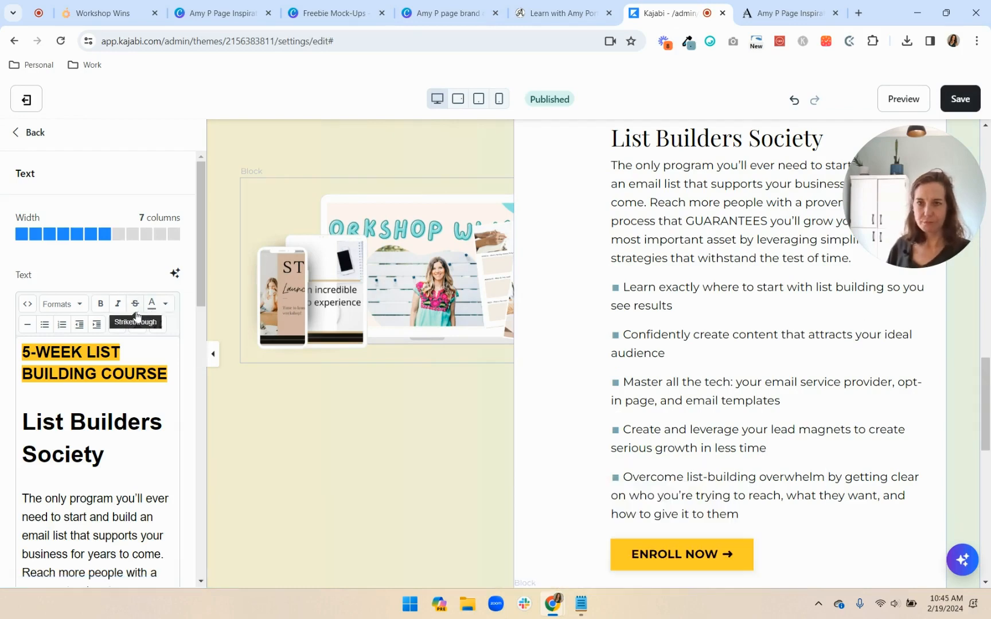
pyautogui.click(31, 138)
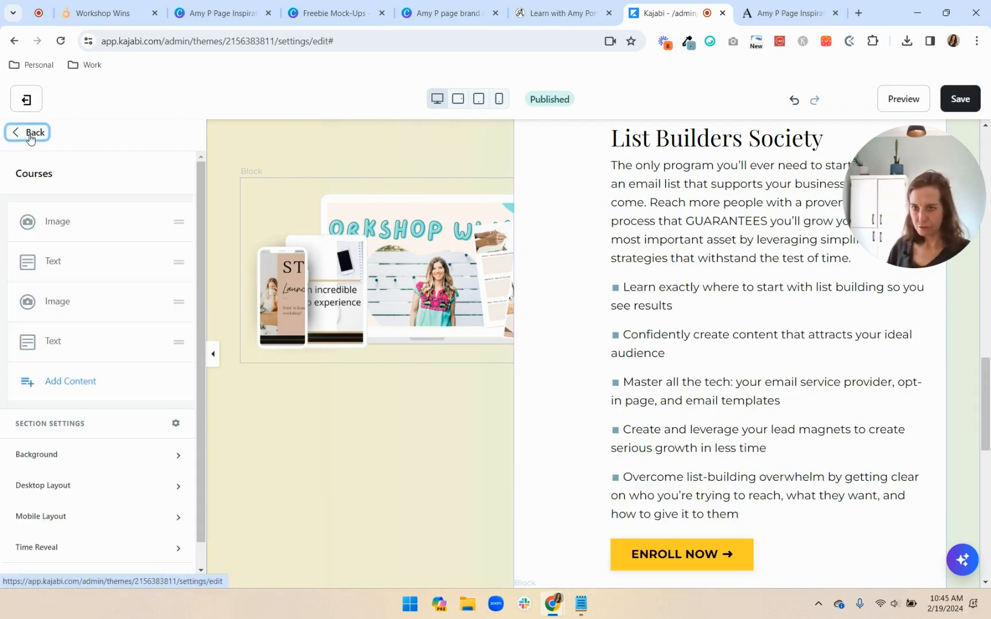
pyautogui.scroll(-5, 485, 480)
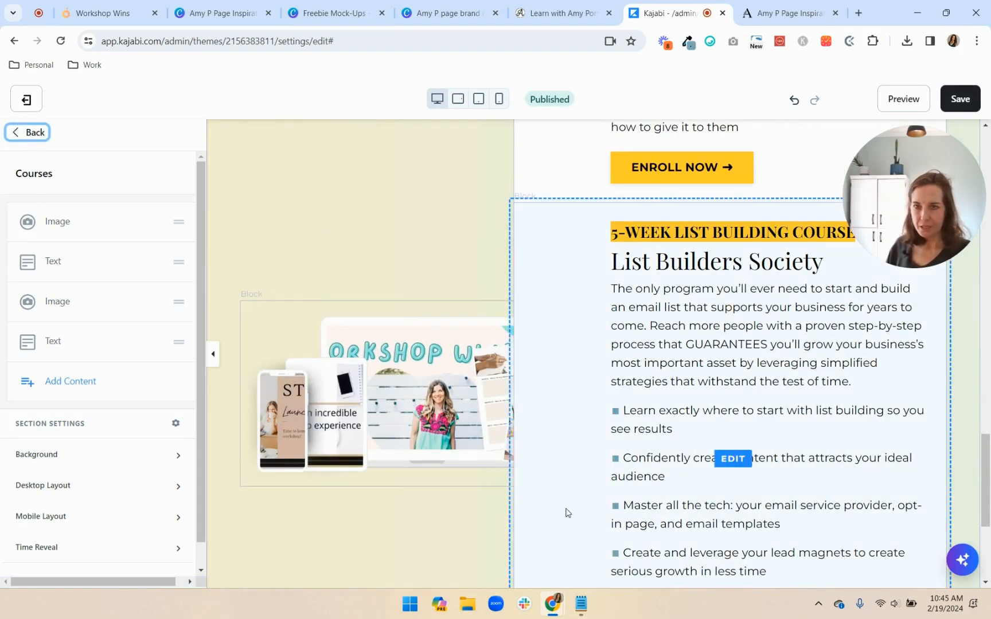
pyautogui.moveTo(88, 348); pyautogui.dragTo(89, 308)
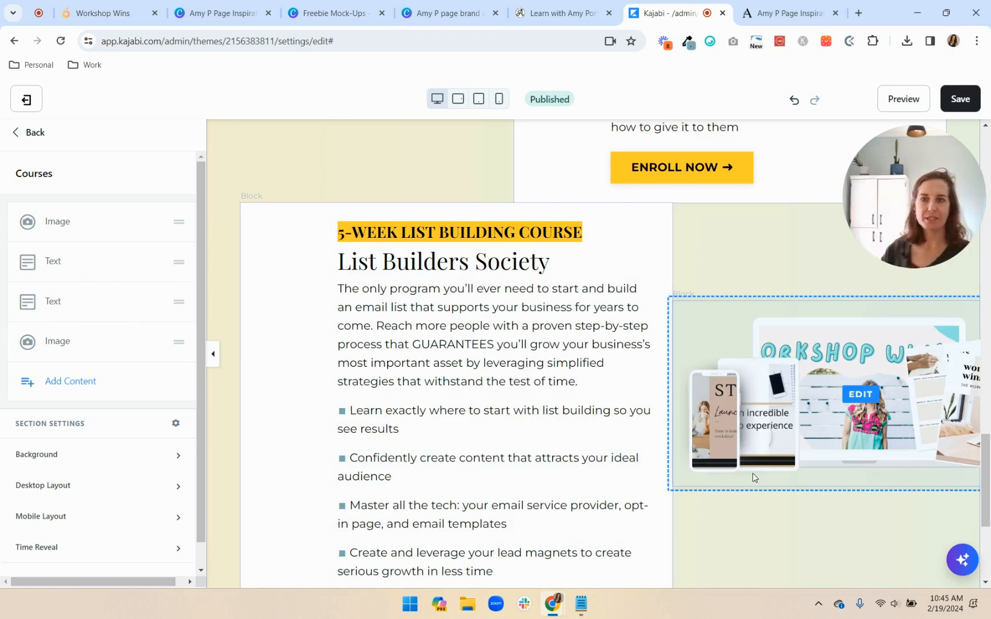
# Rename the first image block and the first text block in the Courses section as 1.
pyautogui.click(152, 222)
pyautogui.click(133, 246)
pyautogui.write('1')
pyautogui.press('Return')
pyautogui.click(153, 262)
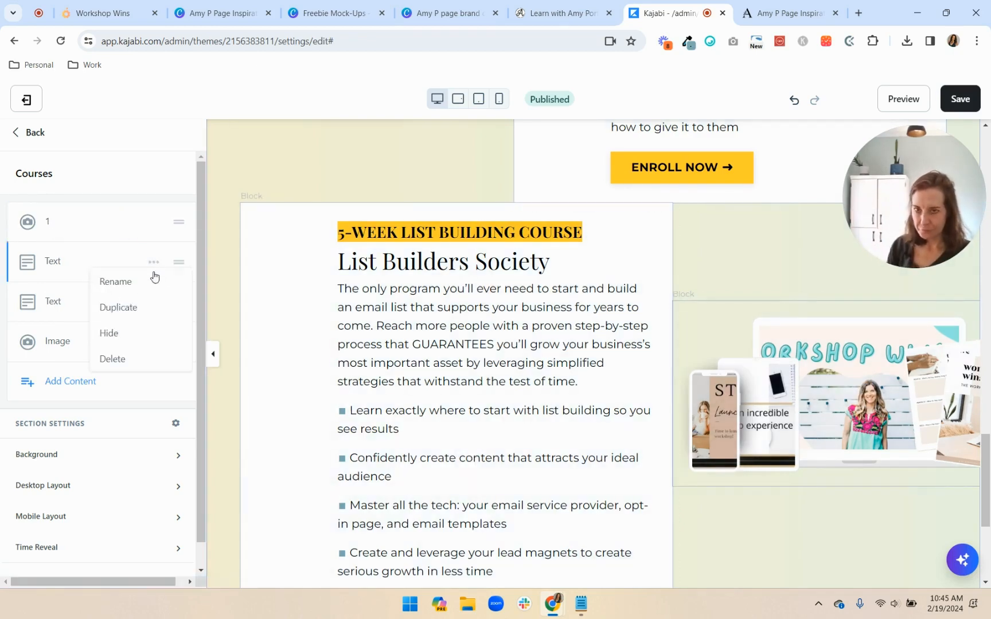
pyautogui.click(151, 281)
pyautogui.write('1')
pyautogui.press('Return')
# Rename the duplicated text block and the duplicated image block as 2.
pyautogui.click(154, 302)
pyautogui.click(152, 321)
pyautogui.write('2')
pyautogui.press('Return')
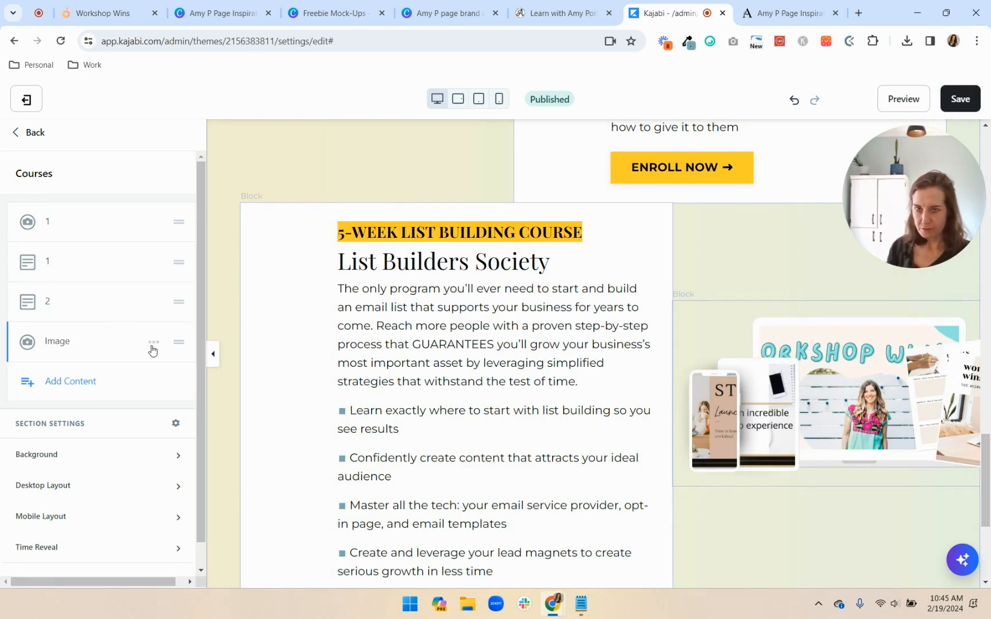
pyautogui.click(153, 343)
pyautogui.click(133, 366)
pyautogui.write('2')
pyautogui.press('Return')
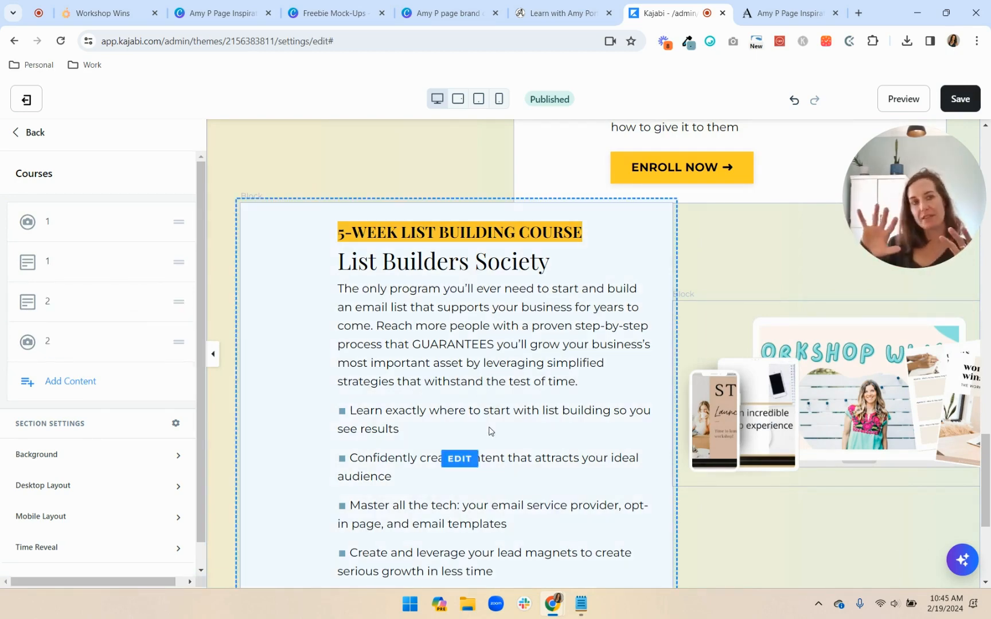
# Set the second text block's desktop inside spacing to 30 on the left and 150 on the right.
pyautogui.click(459, 357)
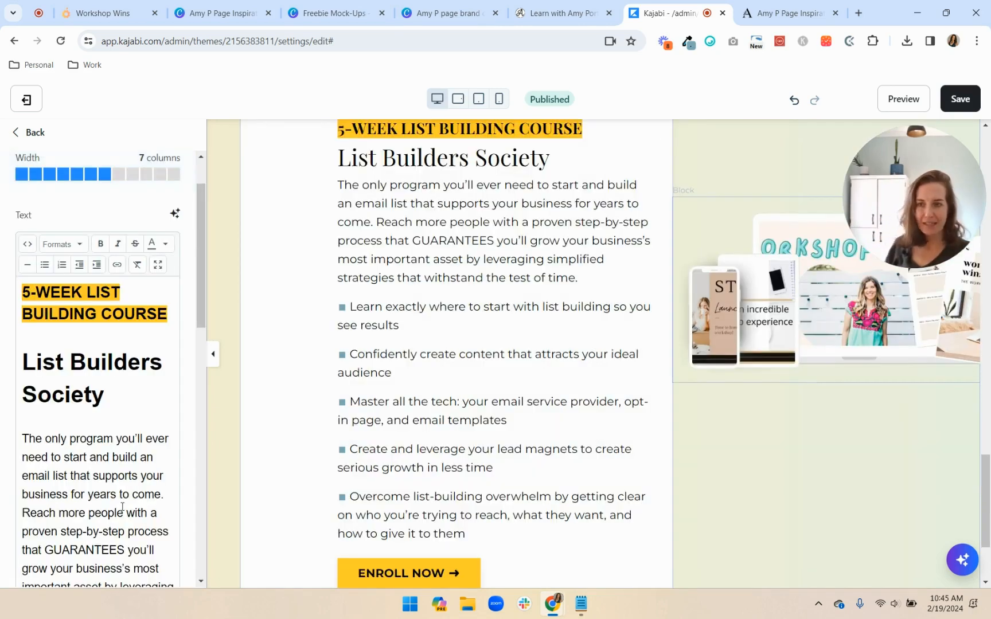
pyautogui.scroll(-10, 122, 507)
pyautogui.click(122, 449)
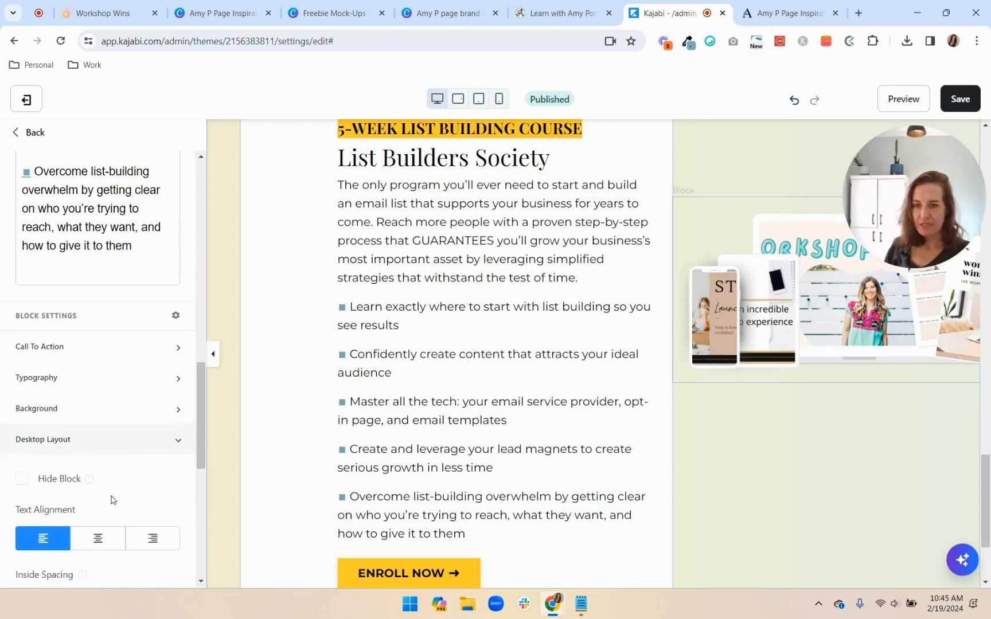
pyautogui.scroll(-6, 112, 499)
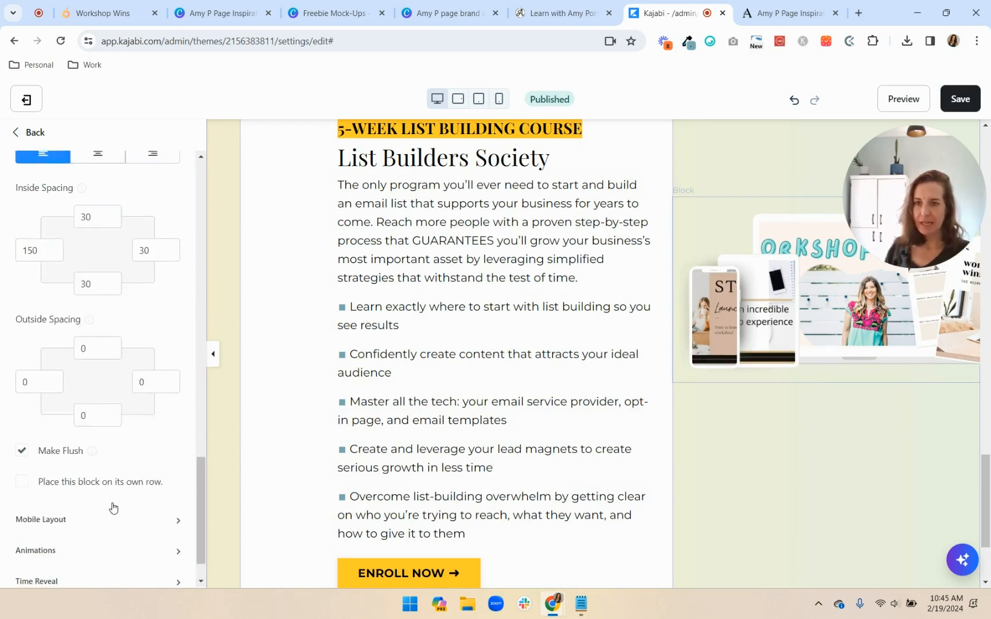
pyautogui.click(31, 251)
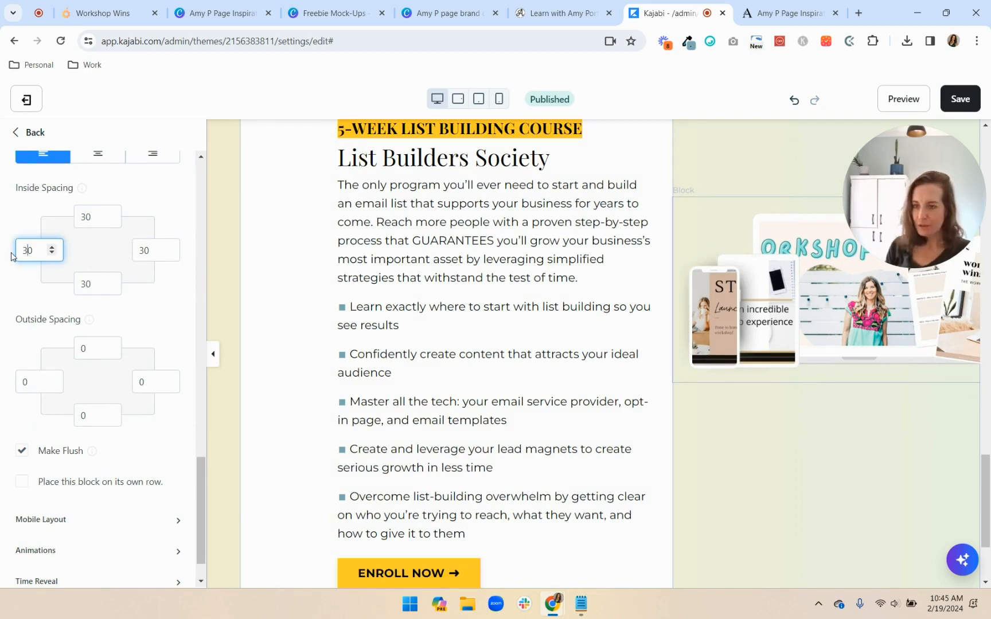
pyautogui.press('Tab')
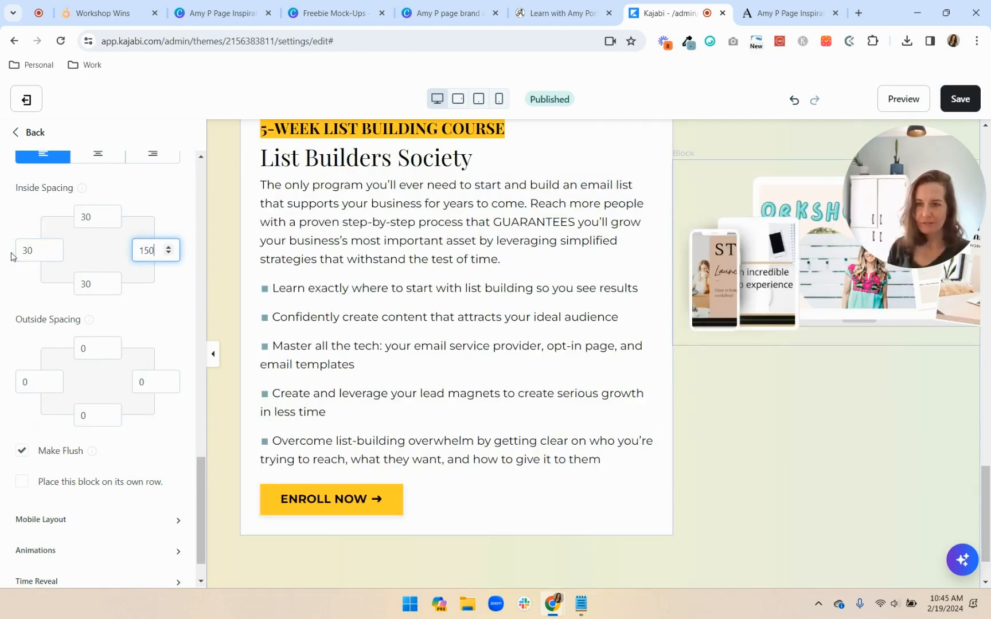
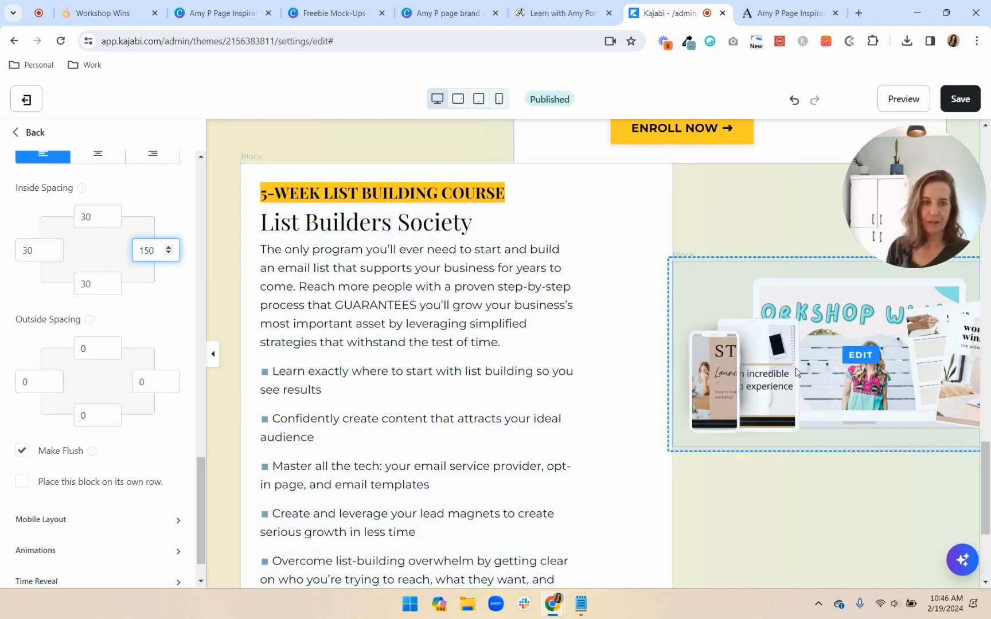
# Set the second image block's desktop outside spacing to 0 on the right and -150 on the left.
pyautogui.click(694, 373)
pyautogui.scroll(-10, 87, 453)
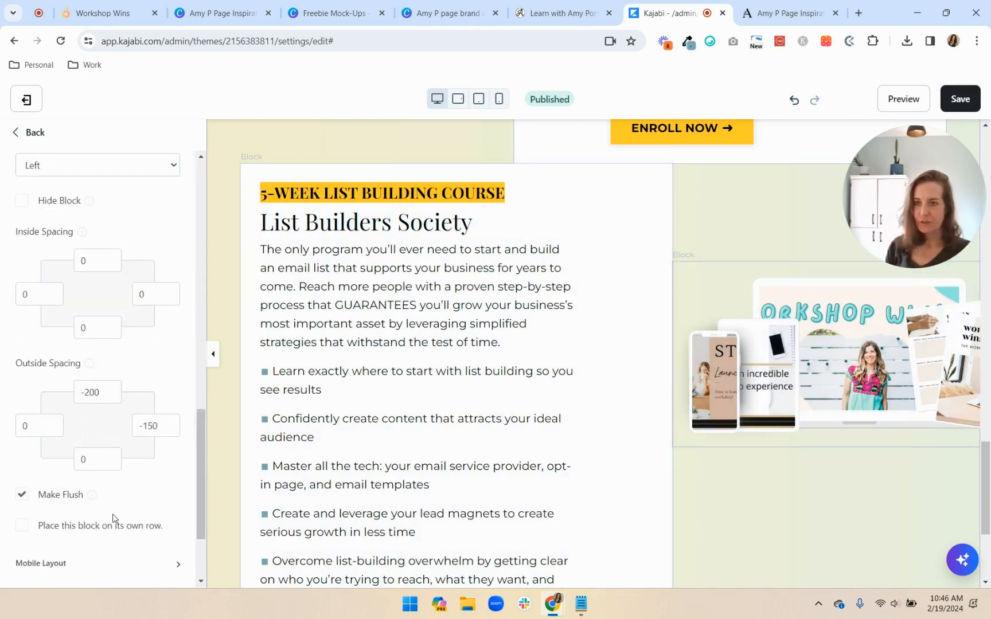
pyautogui.moveTo(161, 427); pyautogui.dragTo(138, 427)
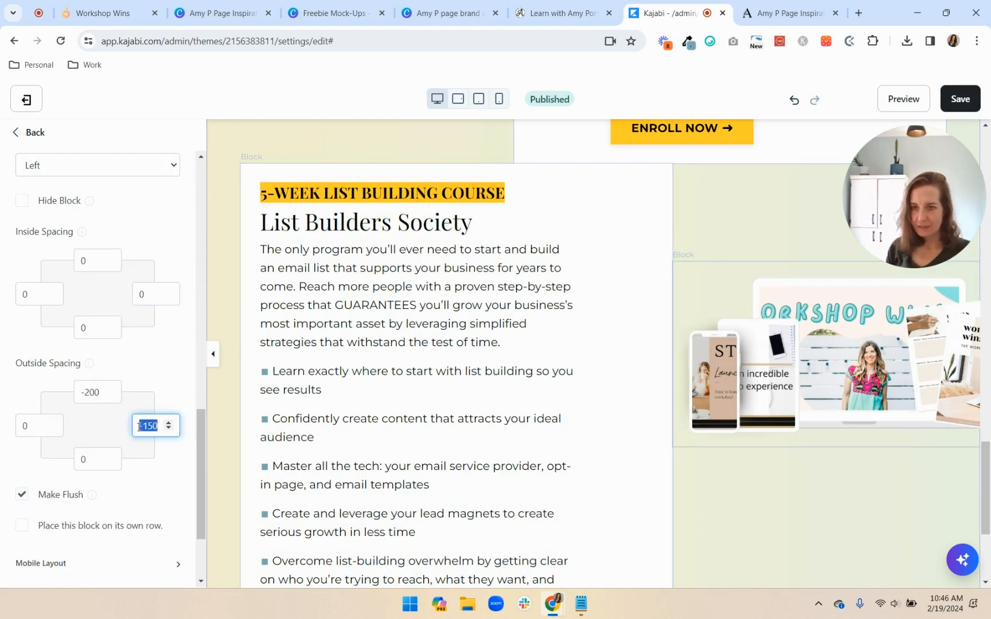
pyautogui.click(23, 428)
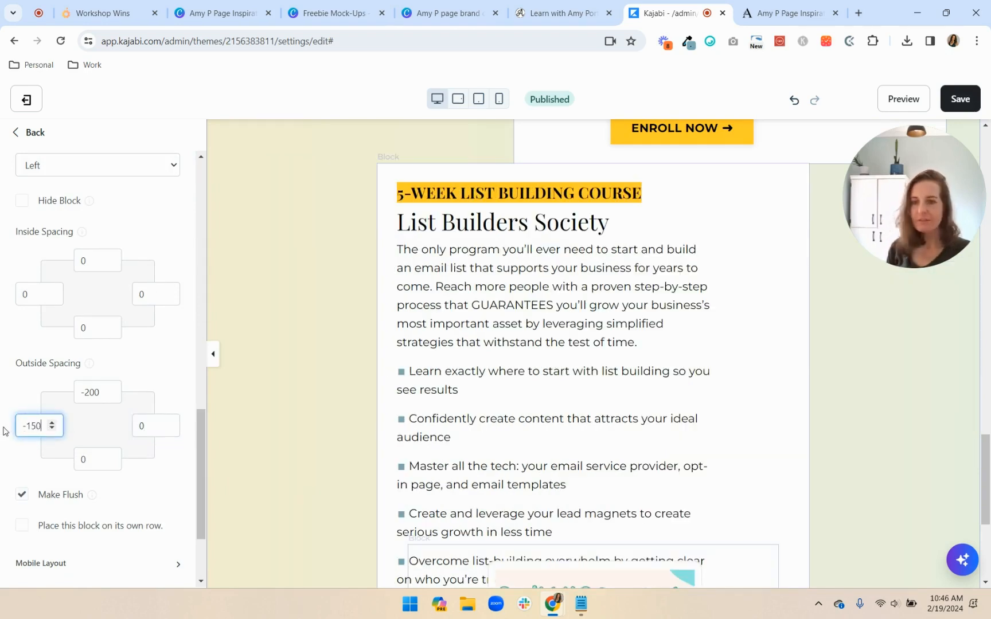
# Reload the page preview and compare the second course row with the reference page.
pyautogui.hotkey('ctrl', 'shift', 'Tab')
pyautogui.scroll(4, 497, 411)
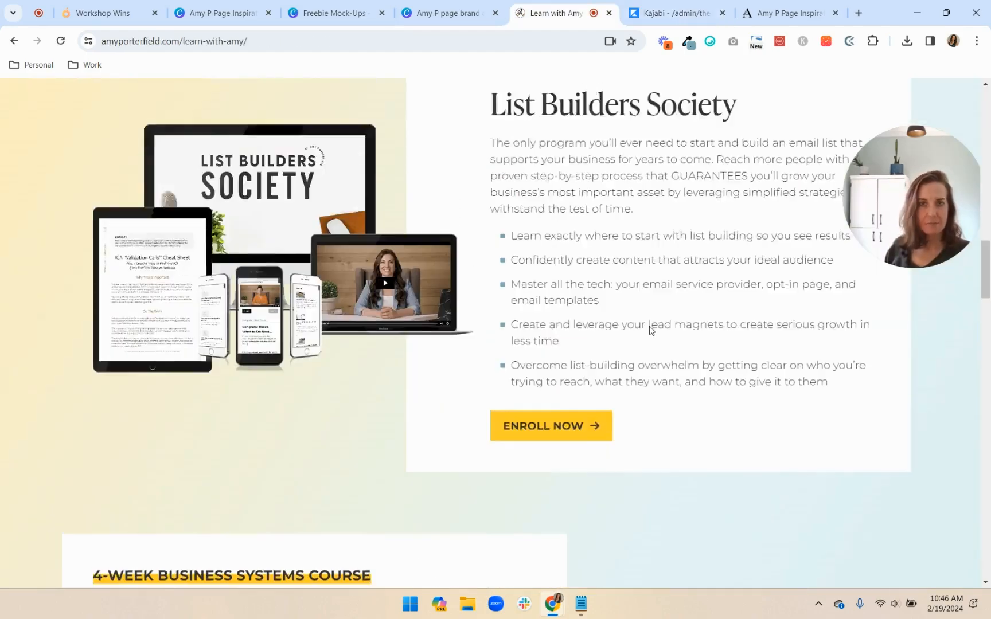
pyautogui.hotkey('ctrl', 'Tab')
pyautogui.hotkey('ctrl', 'Tab')
pyautogui.scroll(-5, 591, 552)
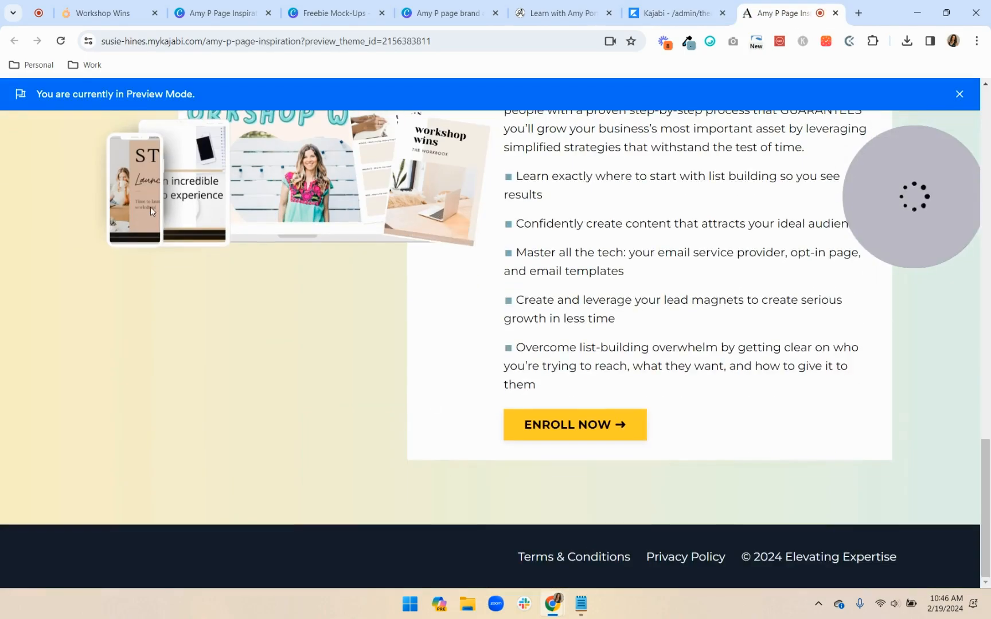
pyautogui.hotkey('ctrl', 'r')
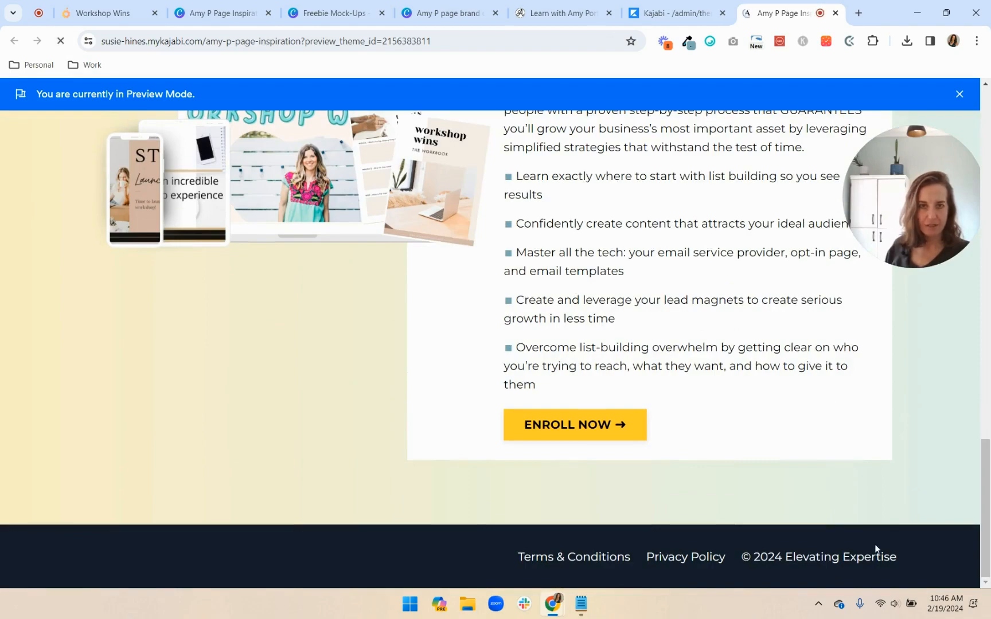
pyautogui.scroll(-4, 827, 446)
# Set the second text block's top outside spacing to 100, save, and check the page preview.
pyautogui.hotkey('ctrl', 'shift', 'Tab')
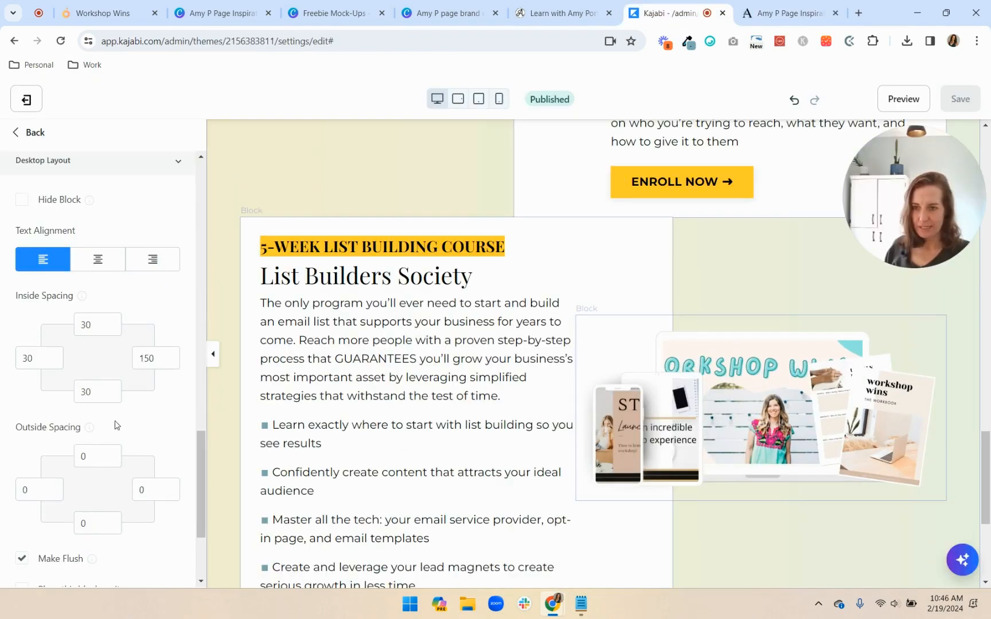
pyautogui.doubleClick(77, 456)
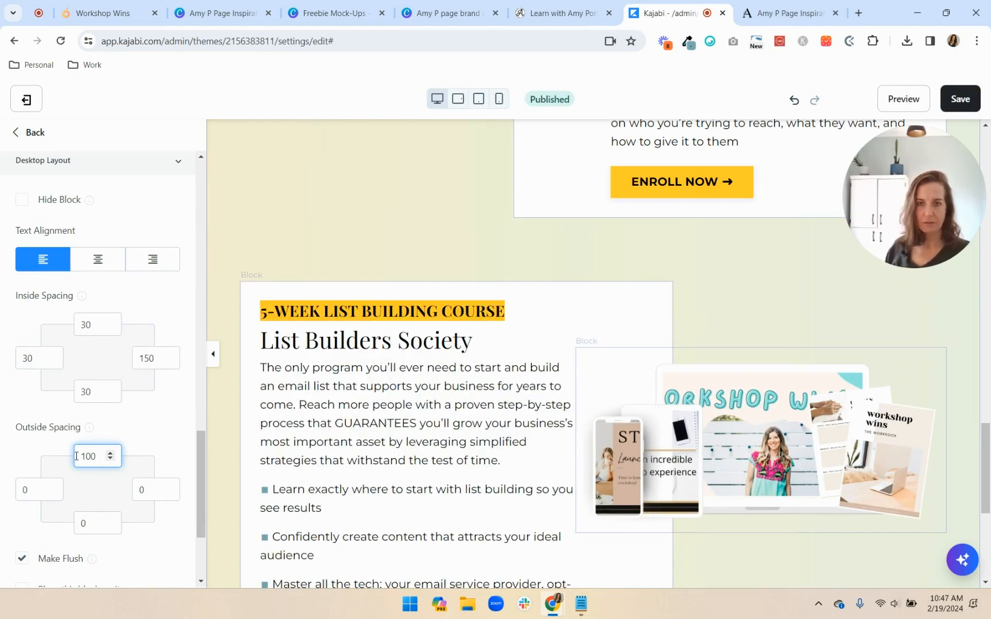
pyautogui.hotkey('ctrl', 'Tab')
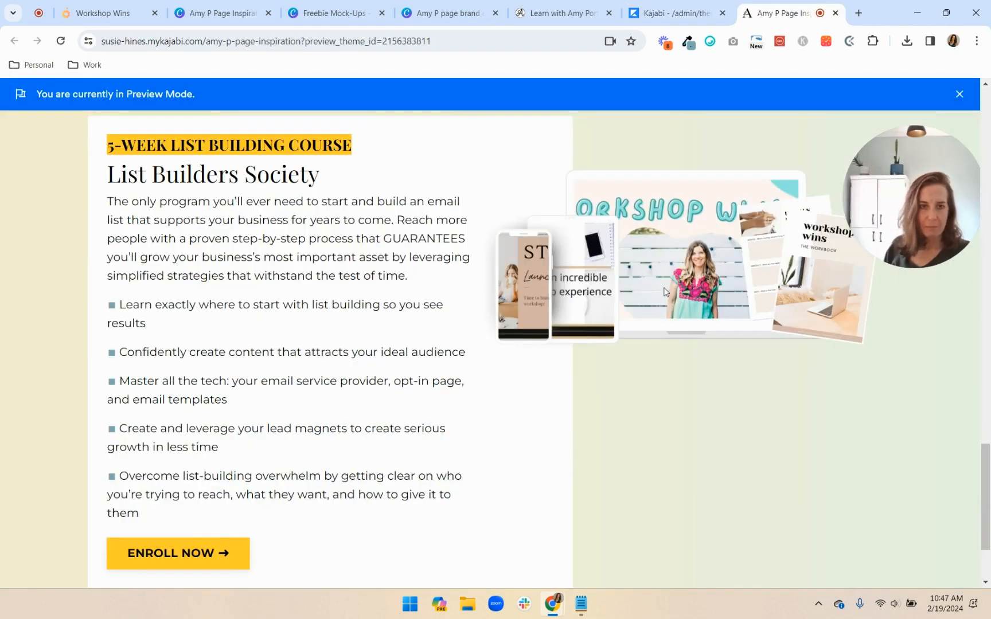
# Return to the Kajabi editor and set the second image block's top outside spacing to -100.
pyautogui.click(669, 11)
pyautogui.click(645, 503)
pyautogui.scroll(-3, 7, 441)
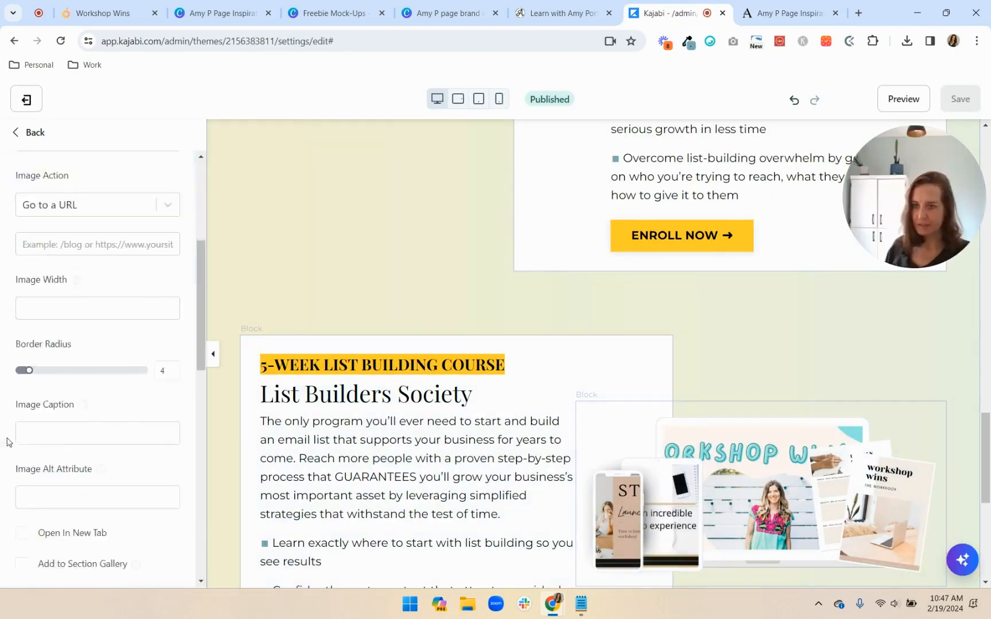
pyautogui.scroll(-10, 7, 441)
pyautogui.click(86, 268)
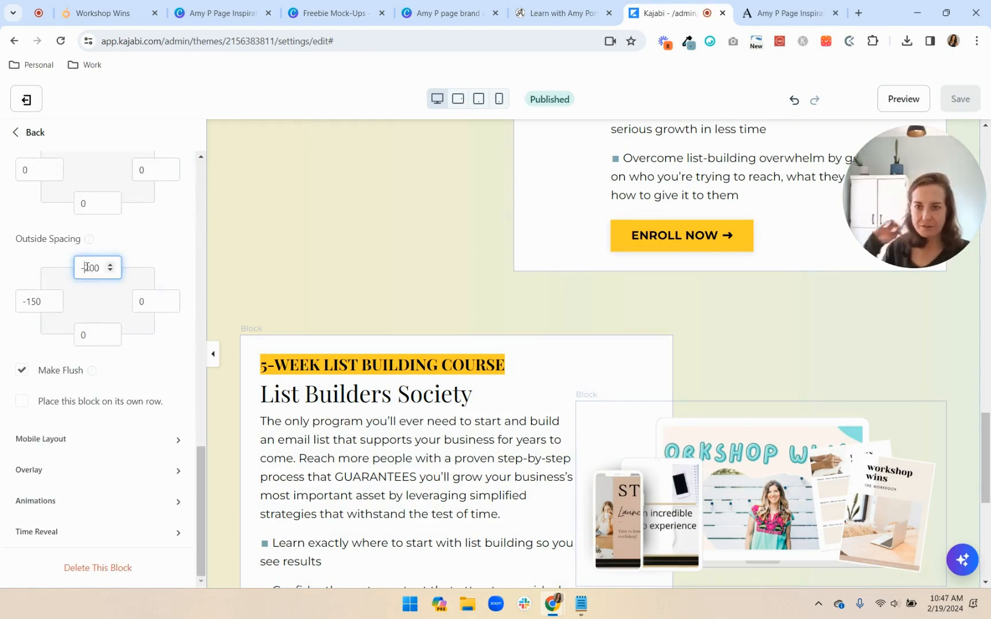
pyautogui.write('1')
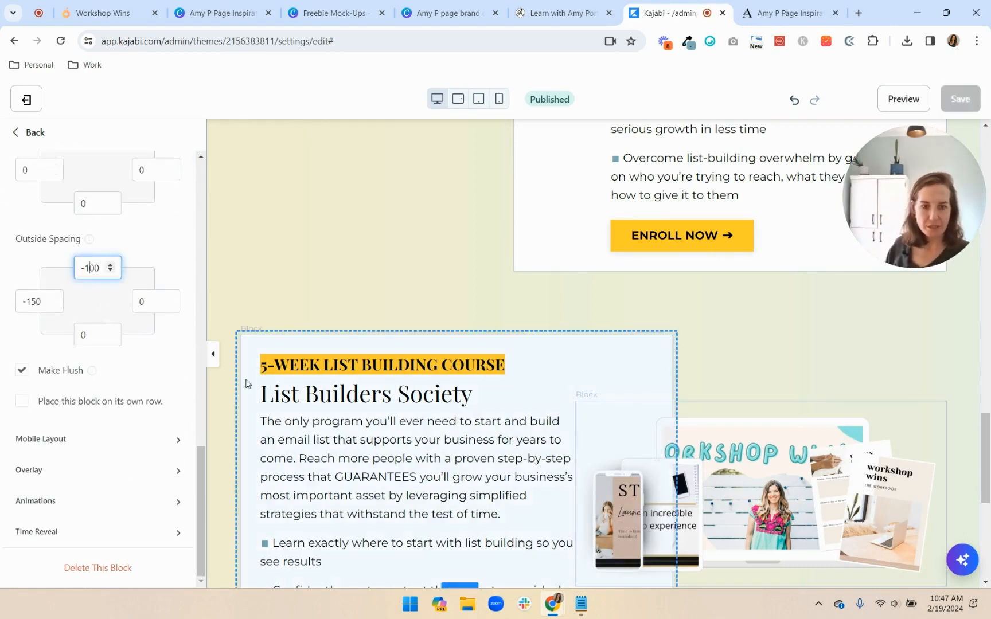
# Examine the arrangement and spacing of the remaining course rows on the reference page.
pyautogui.click(564, 12)
pyautogui.scroll(-8, 367, 390)
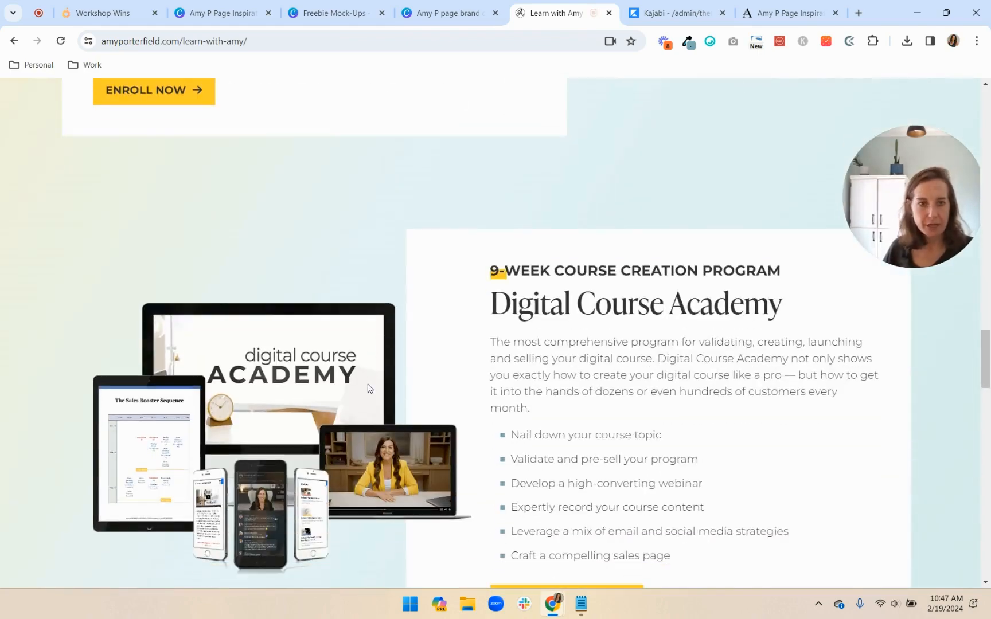
pyautogui.scroll(12, 757, 442)
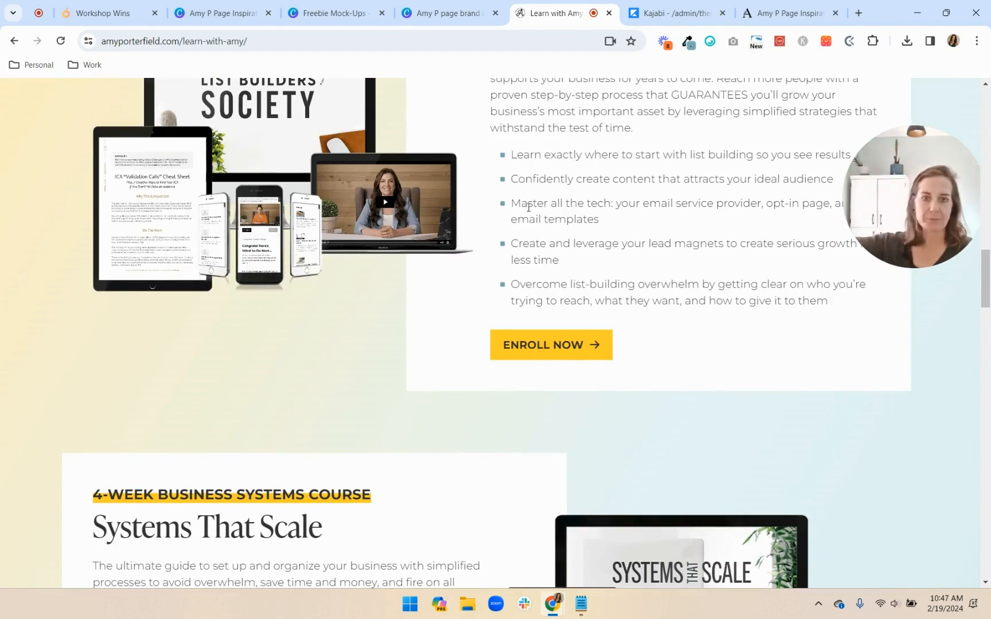
pyautogui.scroll(-10, 641, 214)
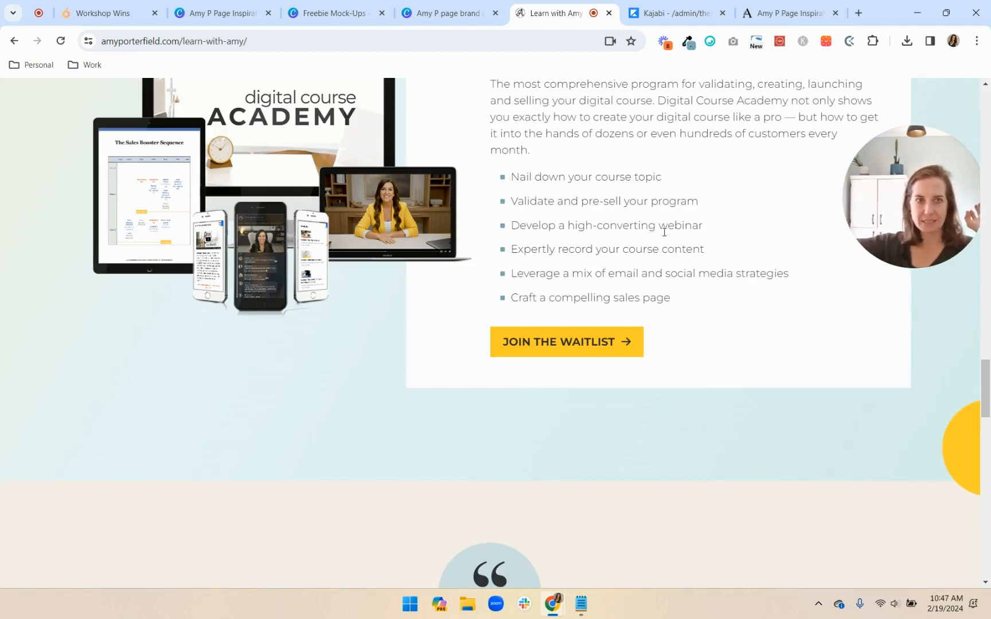
pyautogui.click(673, 12)
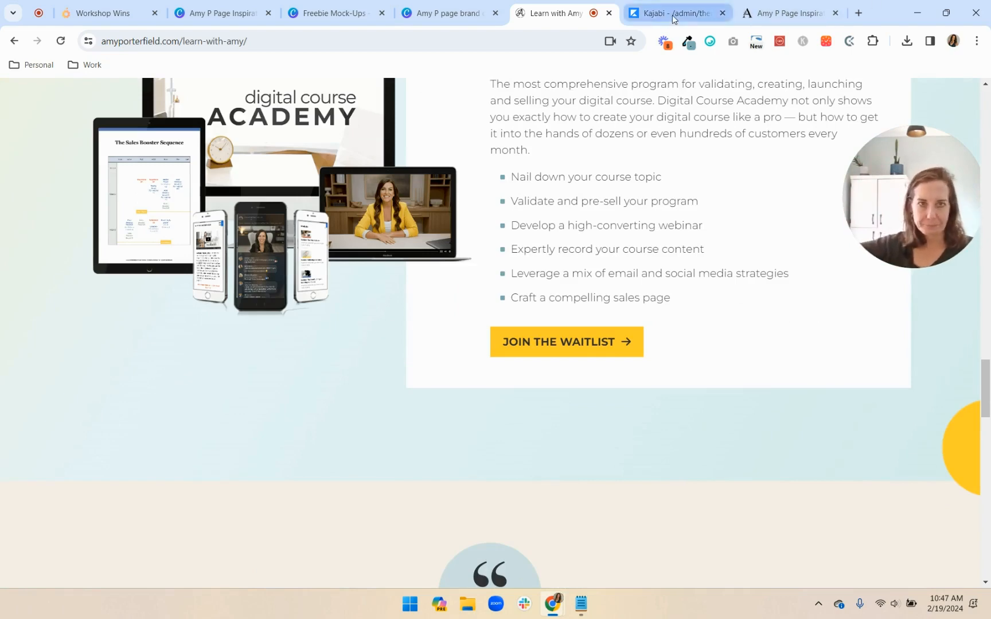
# Duplicate the first image block and the first text block in the Courses section to form a third row.
pyautogui.click(21, 134)
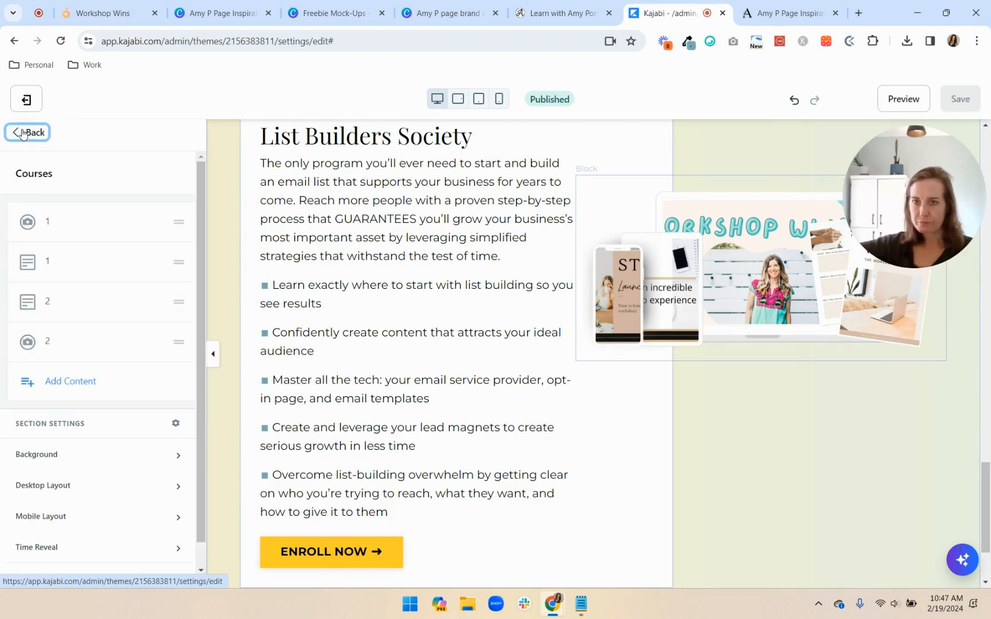
pyautogui.click(157, 224)
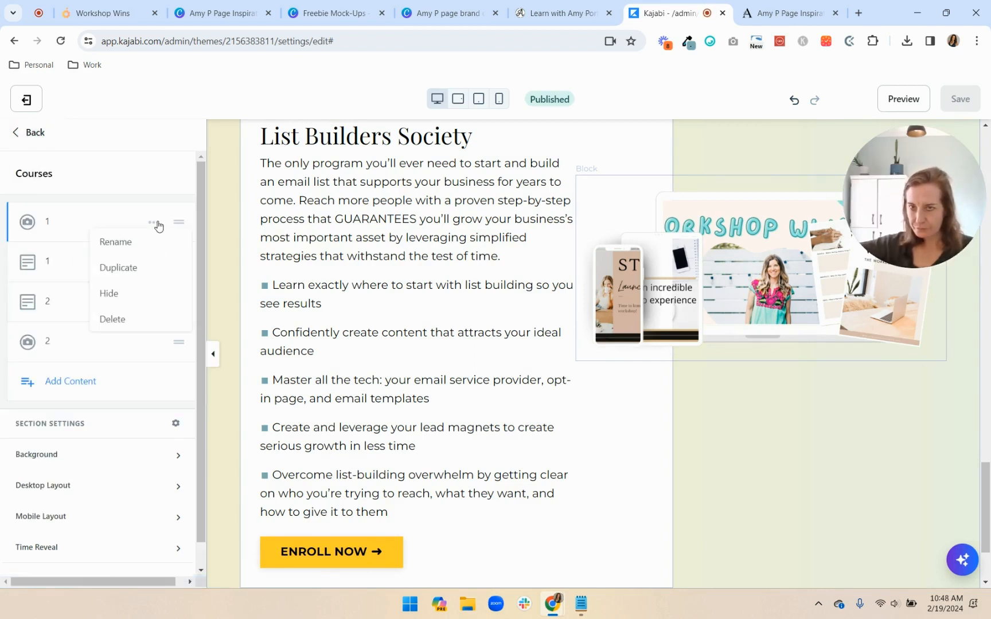
pyautogui.click(139, 272)
pyautogui.click(28, 132)
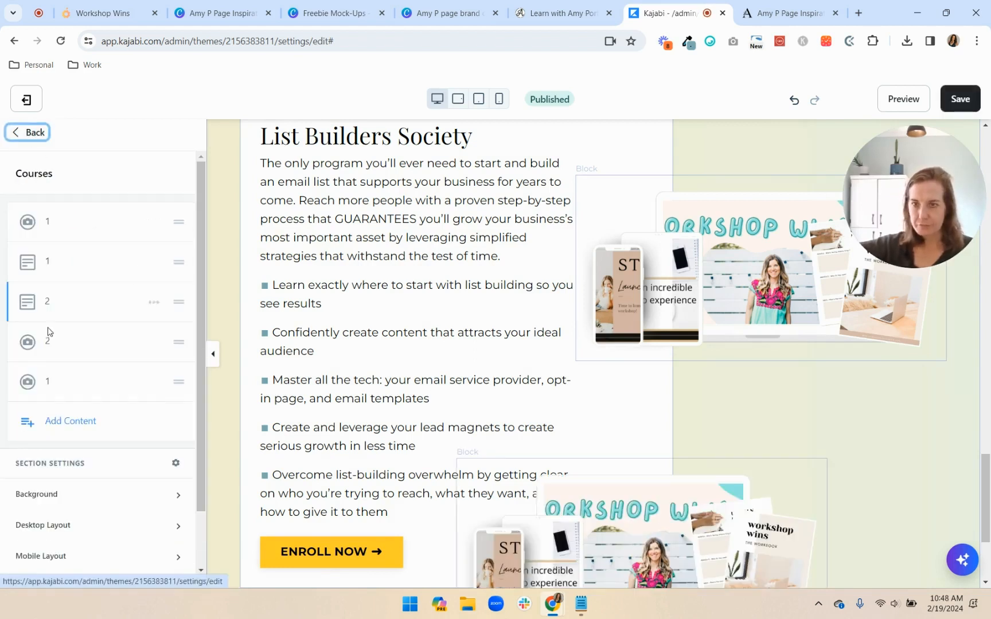
pyautogui.click(154, 262)
pyautogui.click(131, 313)
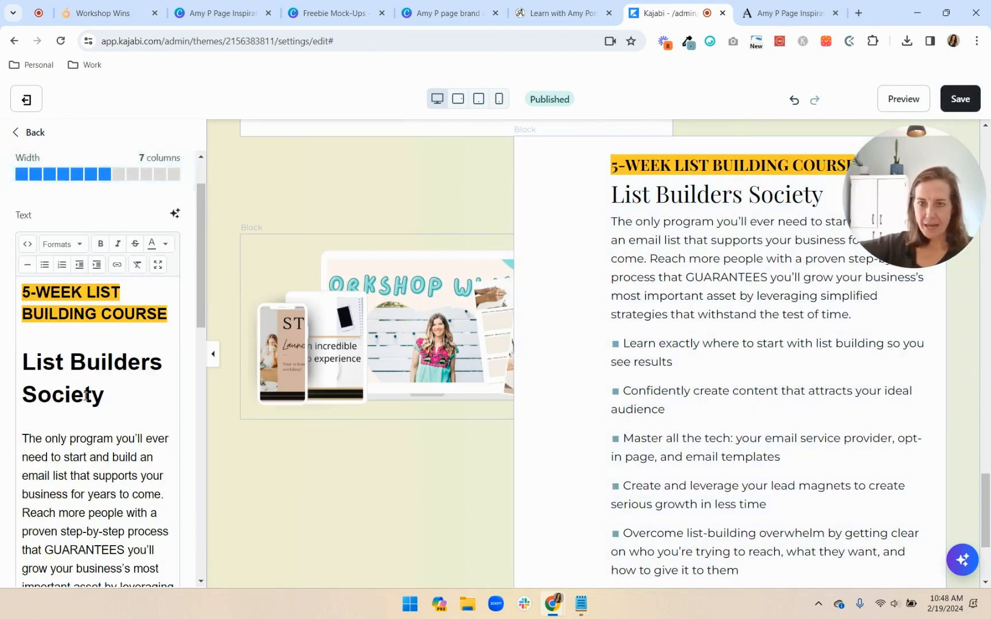
# Set the duplicated text block's desktop top outside spacing to 100.
pyautogui.scroll(-8, 85, 395)
pyautogui.scroll(-4, 85, 395)
pyautogui.click(99, 448)
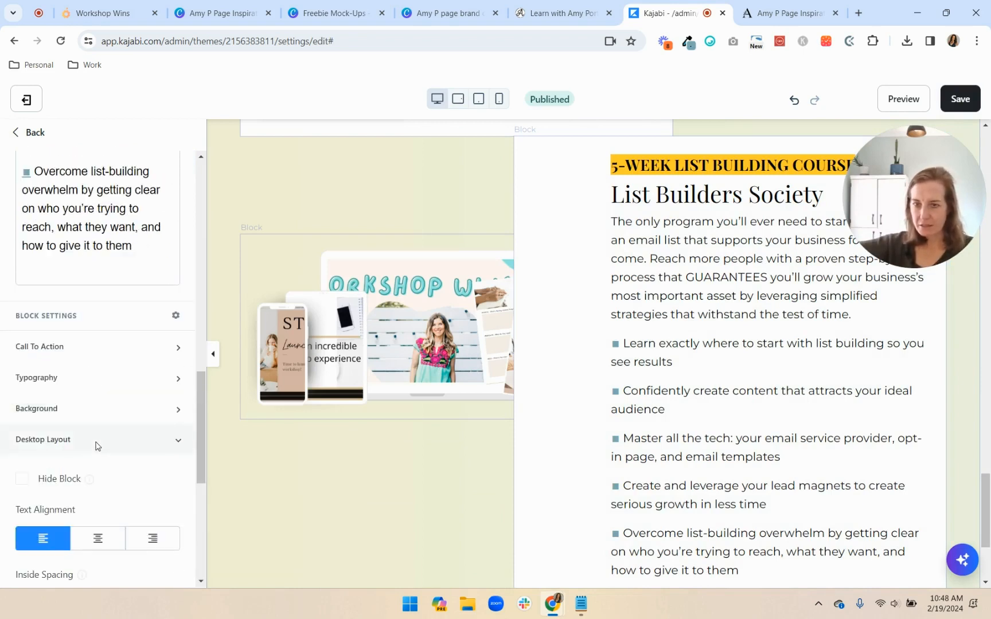
pyautogui.scroll(-5, 95, 442)
pyautogui.doubleClick(97, 416)
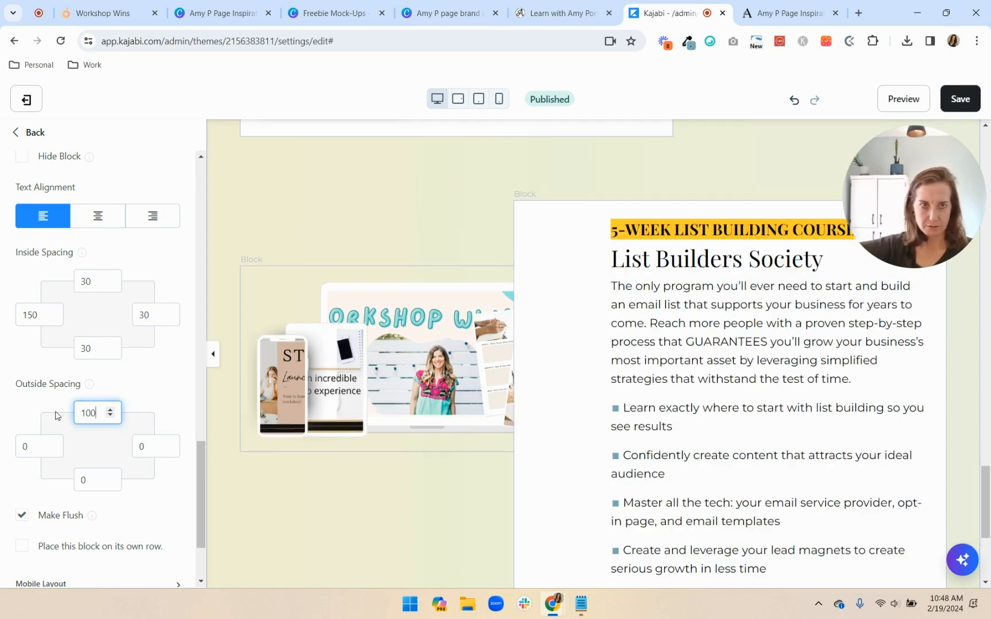
# Adjust the duplicated image block's top outside spacing and review the third course row in the page preview.
pyautogui.click(324, 340)
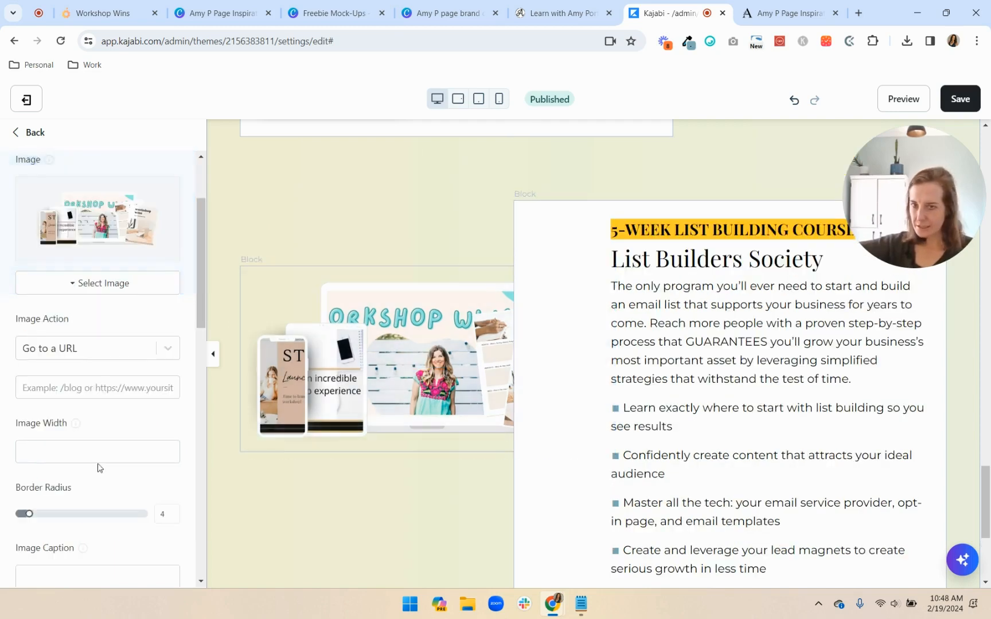
pyautogui.scroll(-5, 98, 462)
pyautogui.scroll(-5, 100, 461)
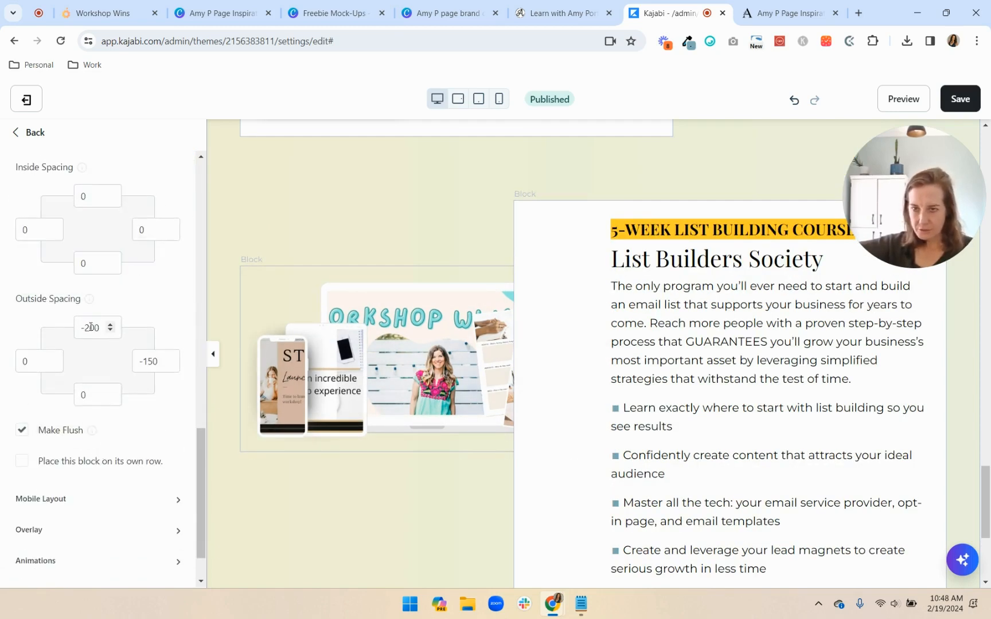
pyautogui.click(86, 328)
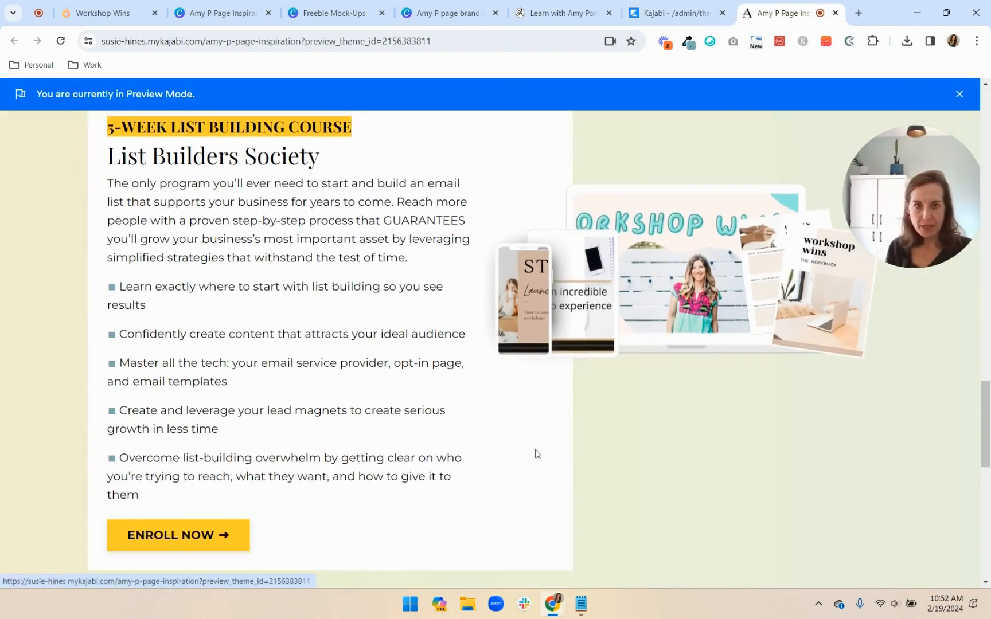
pyautogui.scroll(-3, 593, 174)
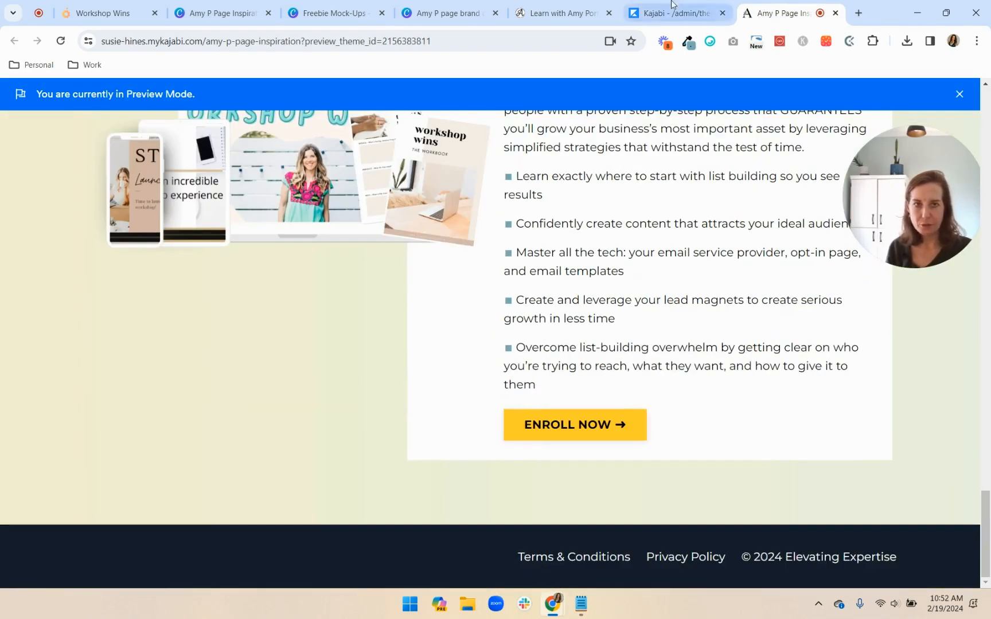
# Examine the transition from the last course row to the testimonial section on the reference page.
pyautogui.click(563, 13)
pyautogui.scroll(-6, 545, 419)
pyautogui.scroll(-5, 549, 436)
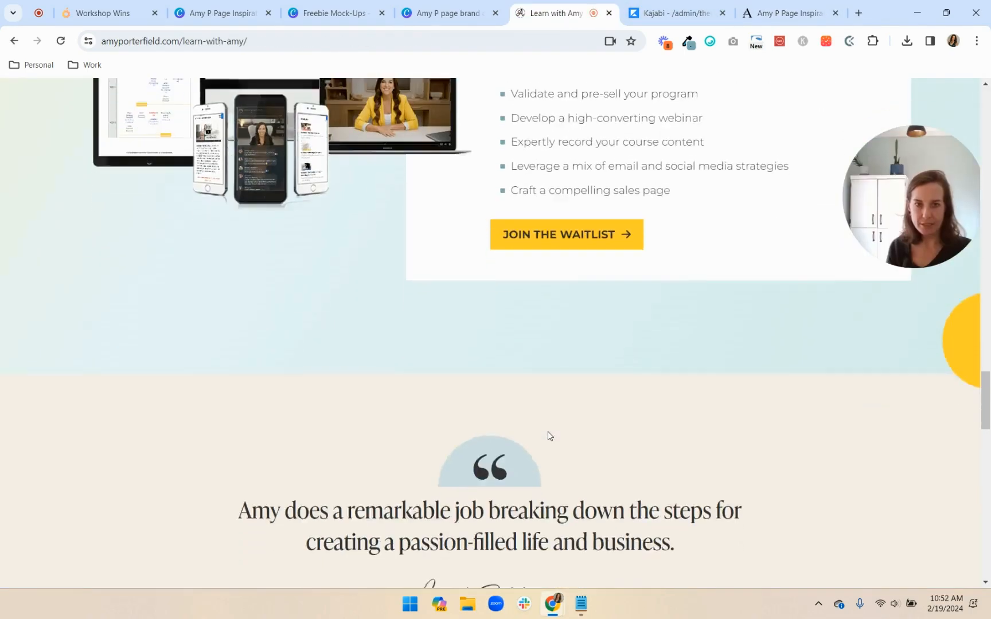
pyautogui.scroll(4, 549, 436)
pyautogui.scroll(1, 550, 435)
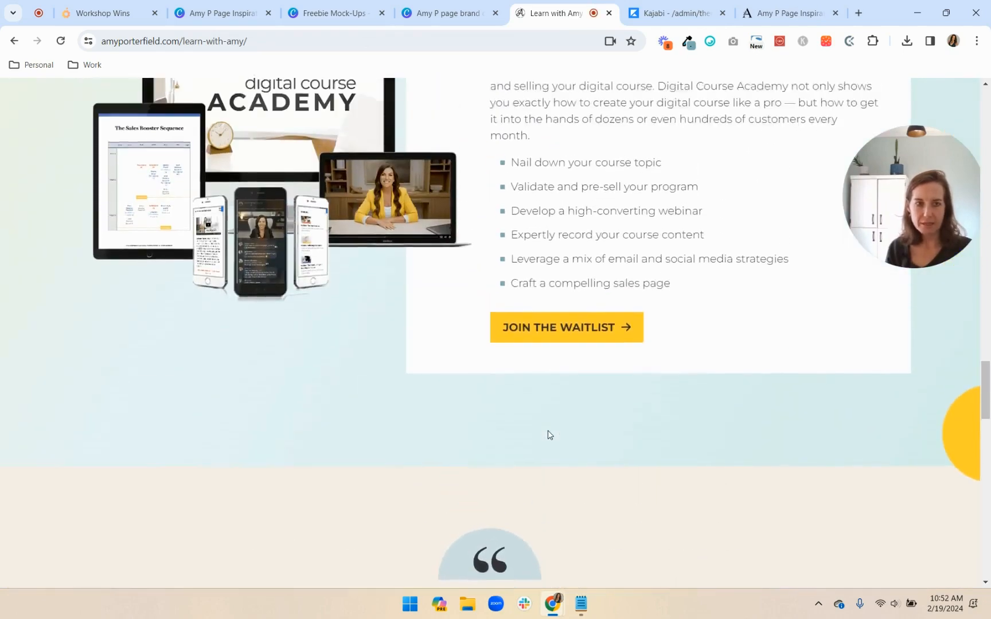
pyautogui.scroll(-3, 552, 436)
pyautogui.scroll(2, 987, 447)
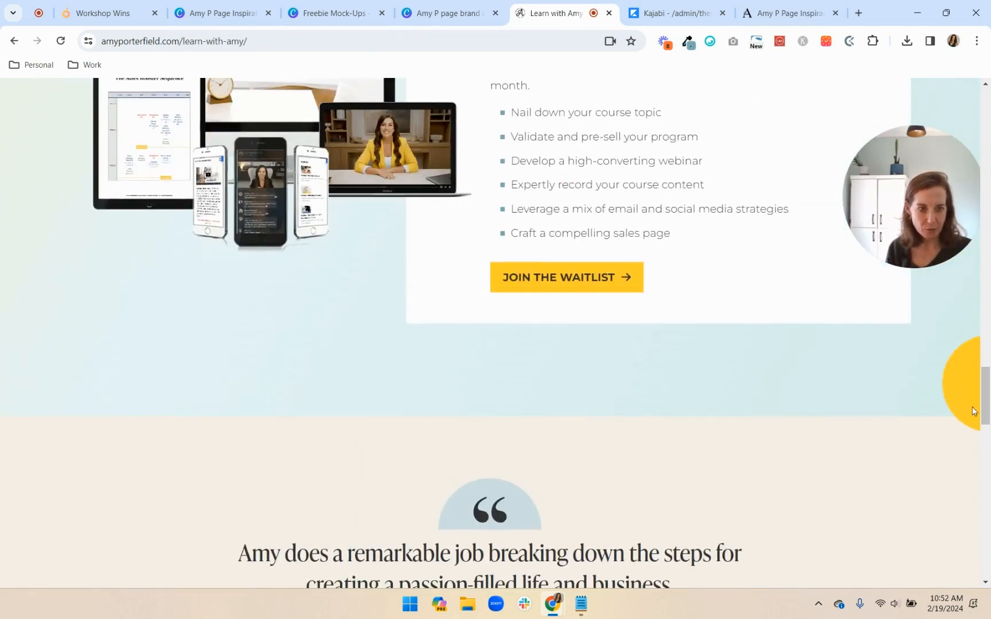
pyautogui.scroll(-3, 611, 480)
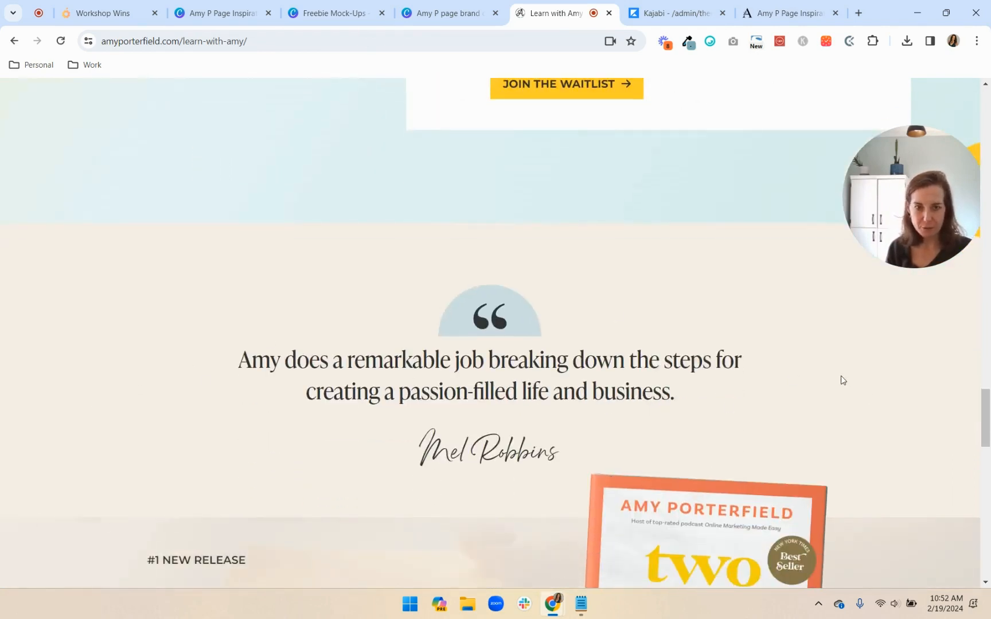
# Return to the Kajabi editor and add a custom section below the courses section.
pyautogui.click(731, 22)
pyautogui.click(68, 386)
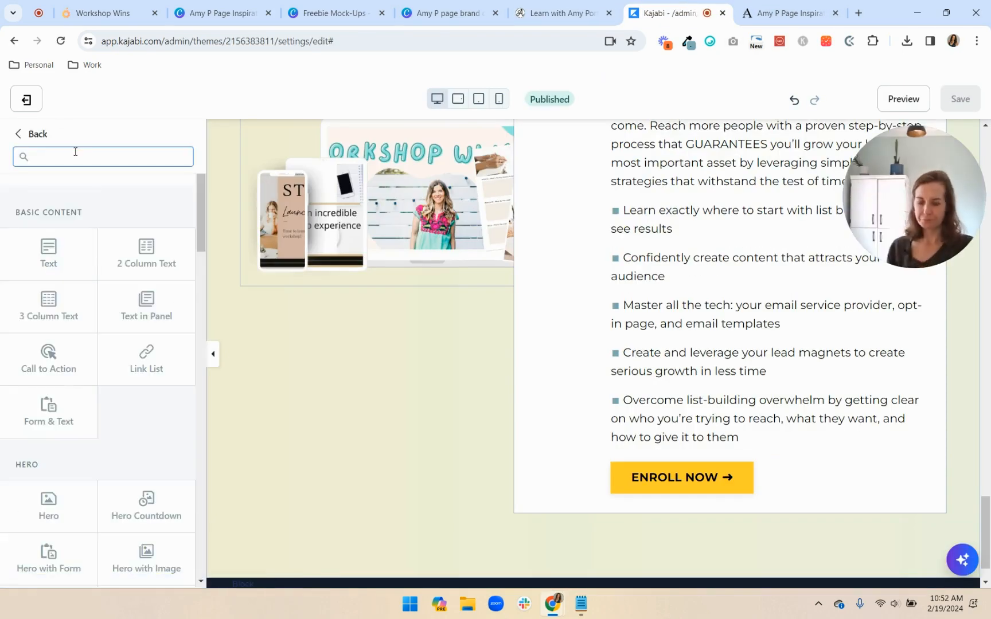
pyautogui.write('custom')
pyautogui.click(48, 246)
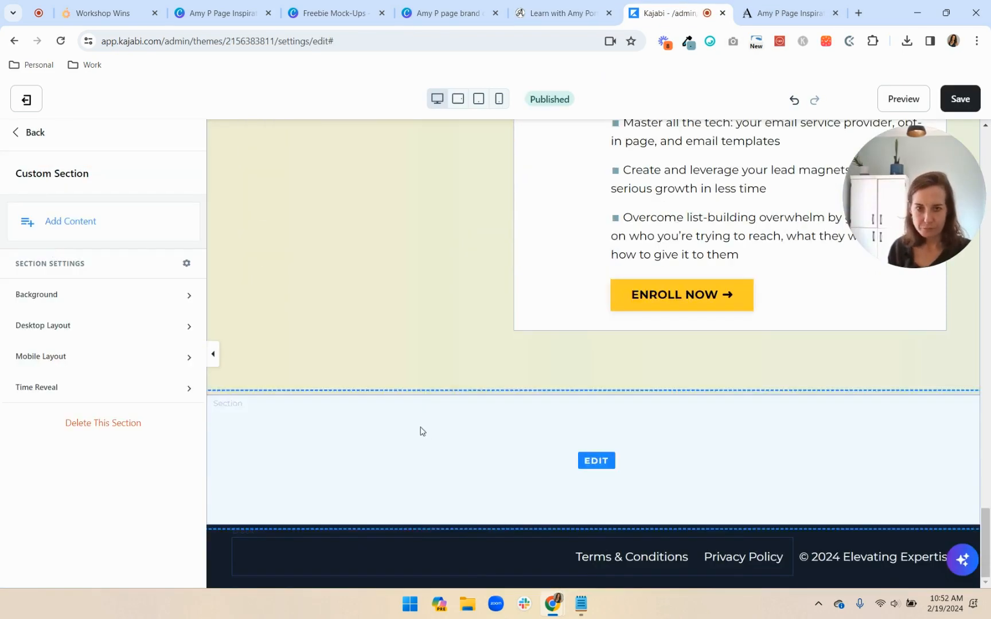
# Sample the testimonial section's beige background colour #F5EFE9 from the reference page with the page color picker.
pyautogui.click(531, 16)
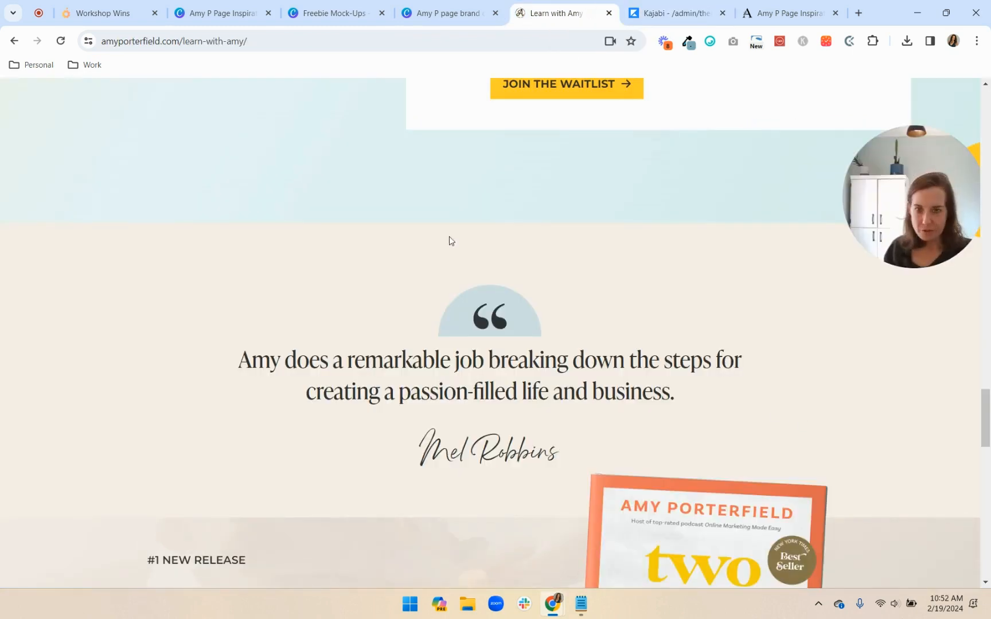
pyautogui.click(687, 41)
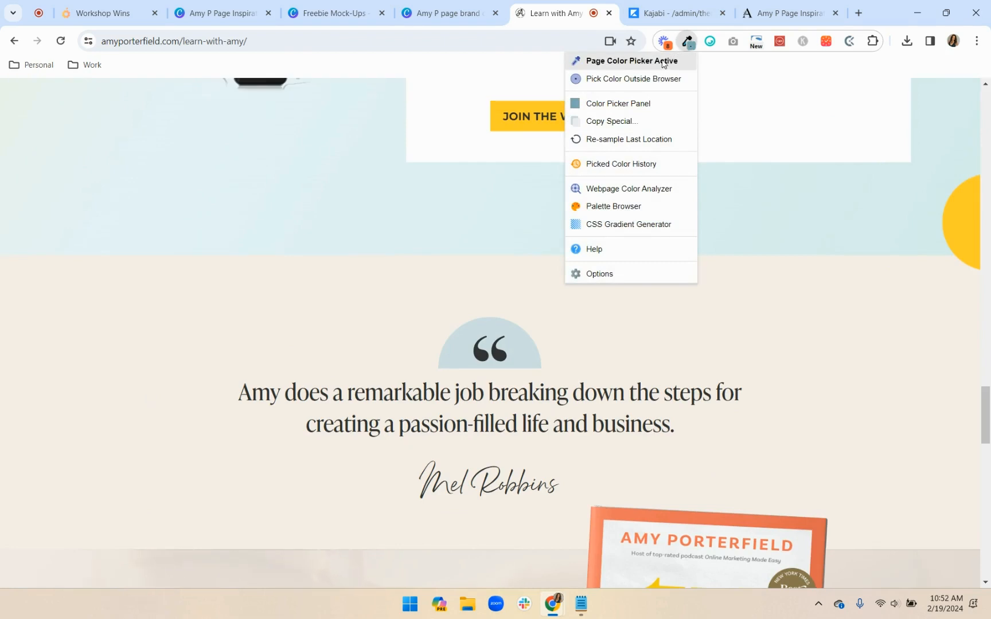
pyautogui.click(596, 61)
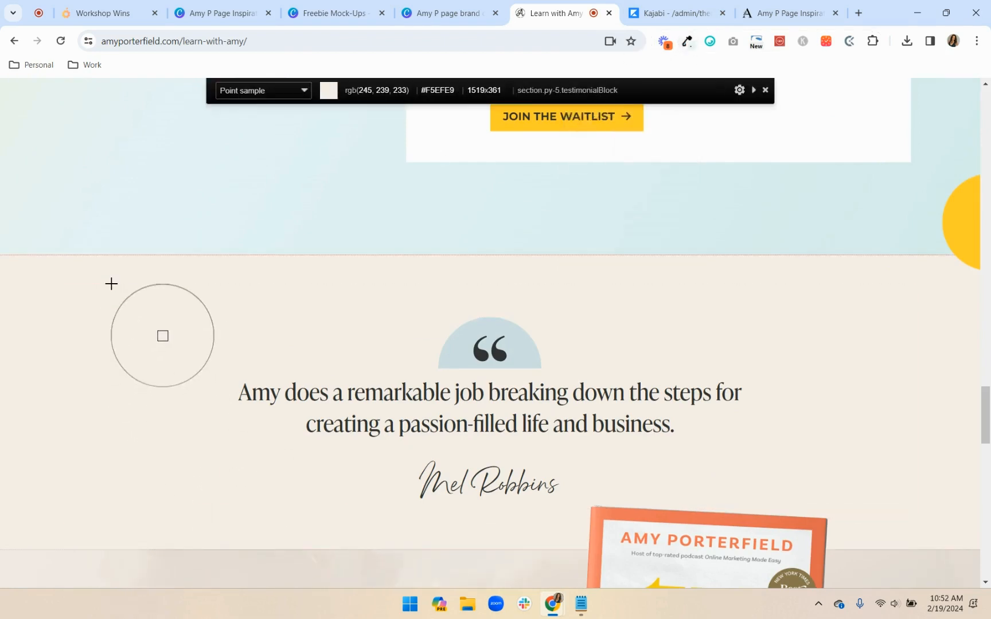
pyautogui.click(121, 375)
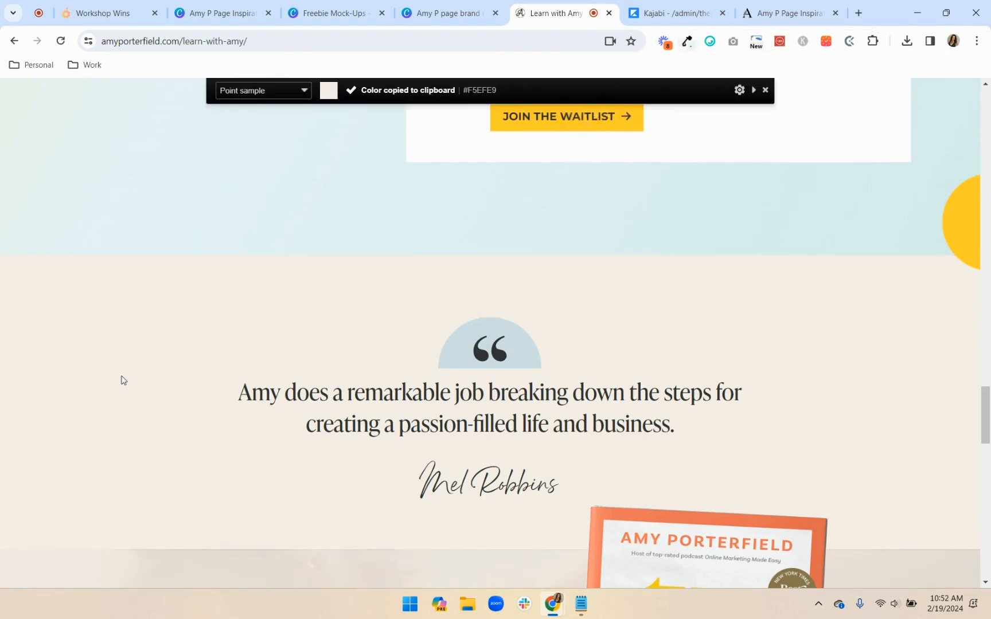
pyautogui.scroll(-1, 132, 369)
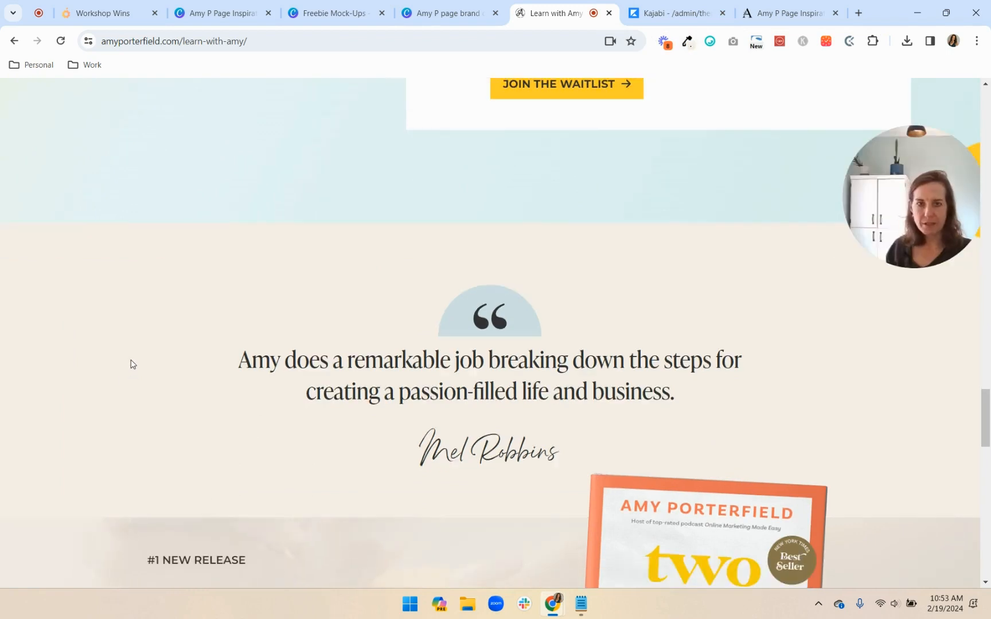
# Set the new custom section's background color to #F5EFE9 in the Kajabi editor.
pyautogui.click(660, 15)
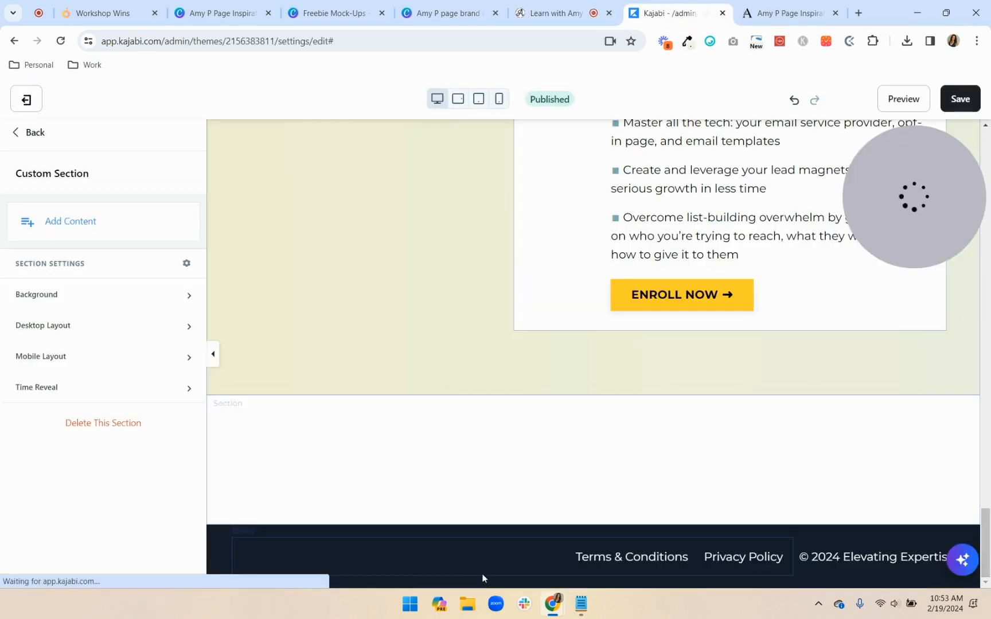
pyautogui.click(75, 304)
pyautogui.scroll(-7, 77, 407)
pyautogui.click(26, 460)
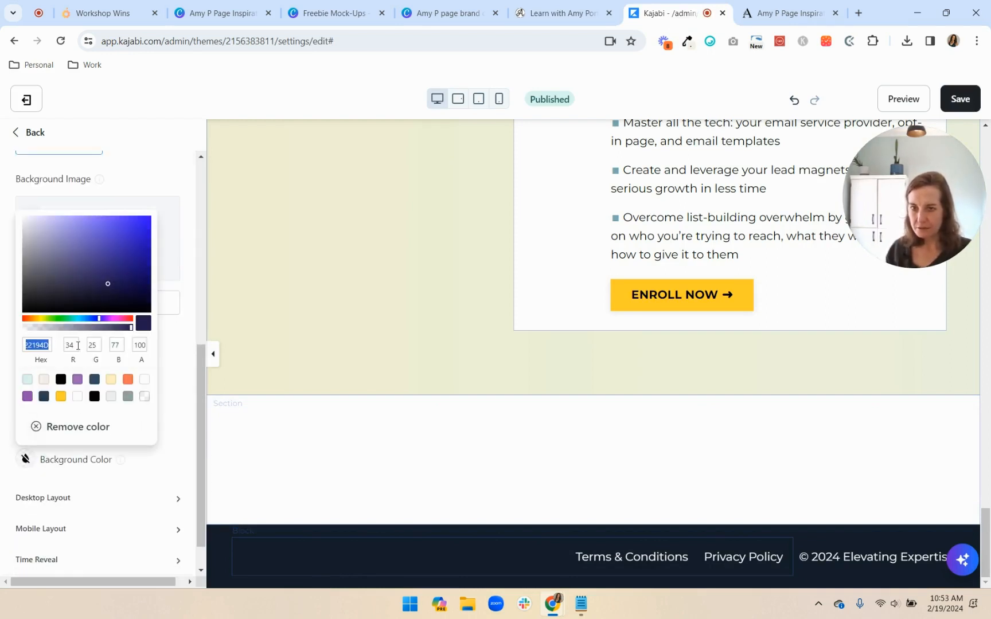
pyautogui.hotkey('ctrl', 'v')
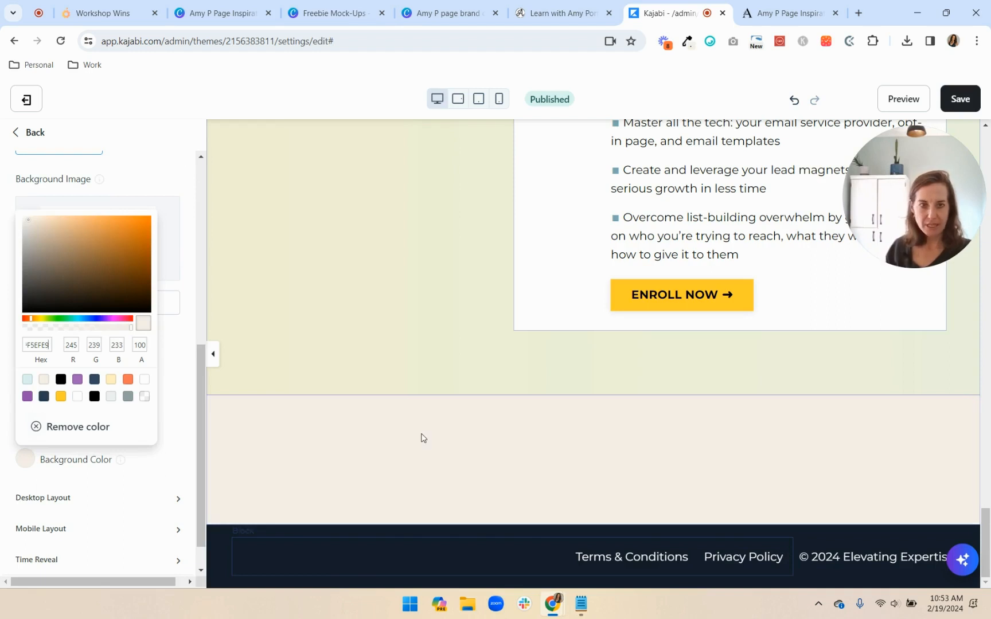
pyautogui.click(421, 438)
# Check the testimonial on the reference page and add an image block 3 columns wide to the new custom section.
pyautogui.scroll(6, 72, 310)
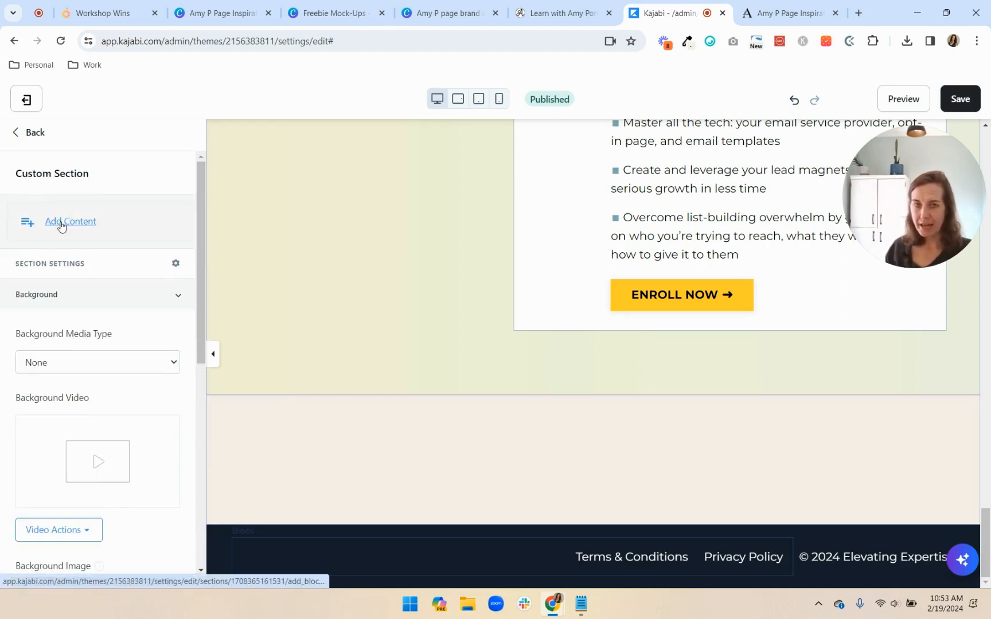
pyautogui.click(537, 12)
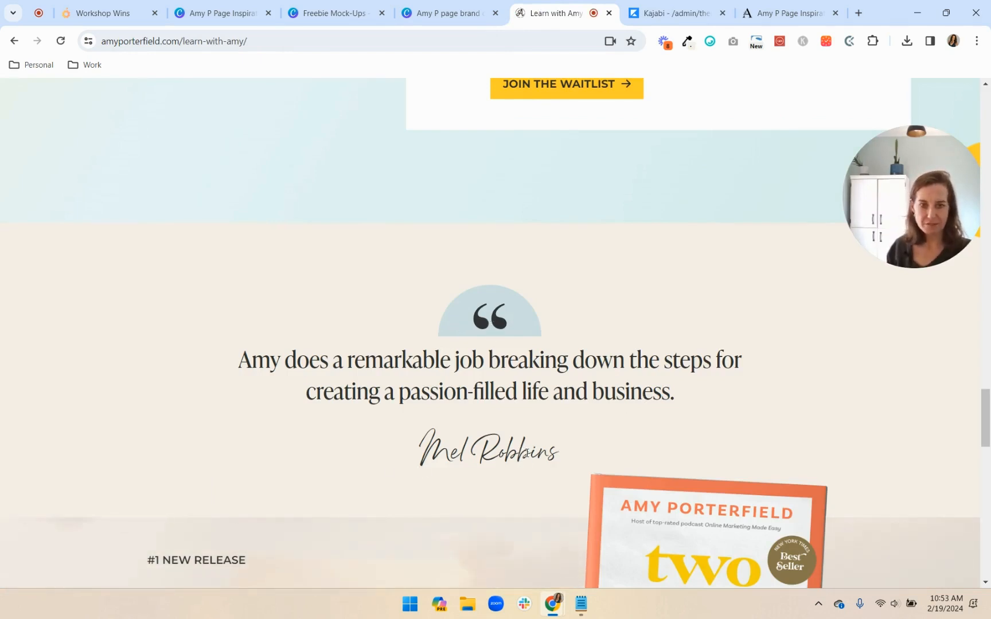
pyautogui.click(670, 12)
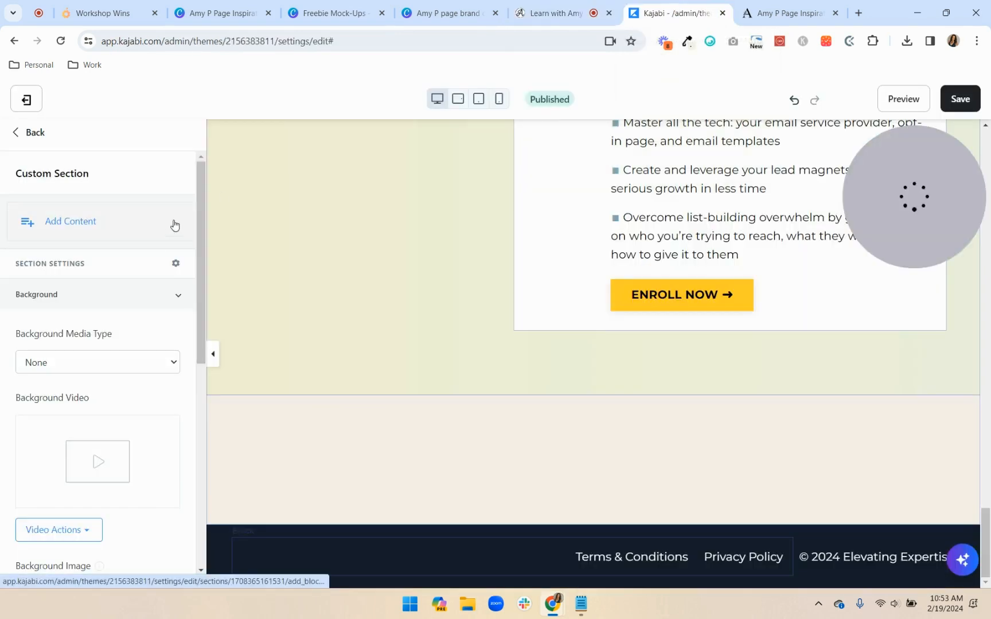
pyautogui.click(52, 221)
pyautogui.click(50, 507)
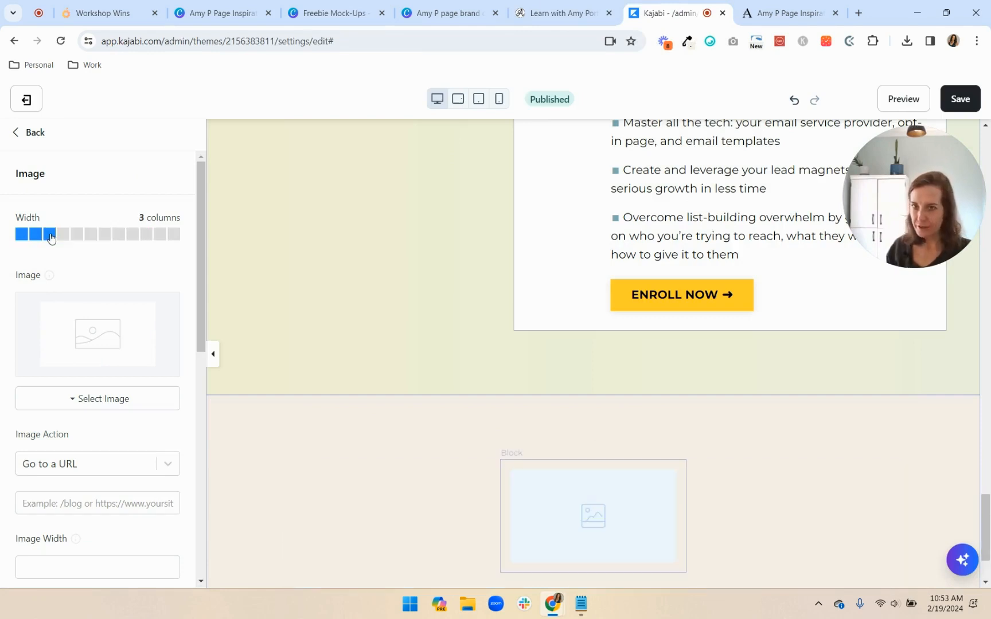
# Place the 3-column image block on its own row in its desktop layout settings.
pyautogui.scroll(-8, 112, 458)
pyautogui.click(97, 476)
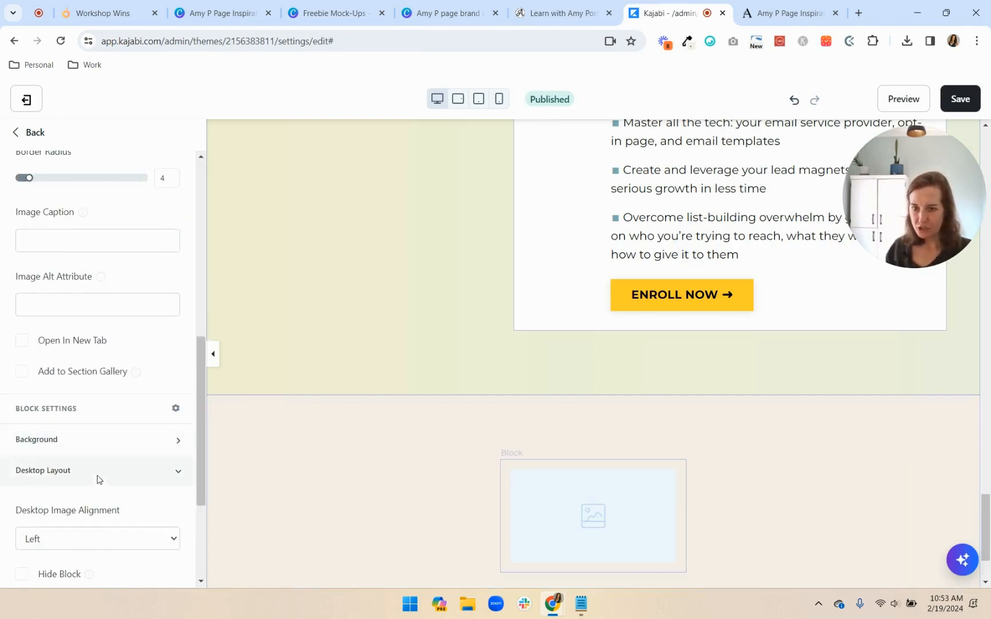
pyautogui.scroll(-8, 97, 478)
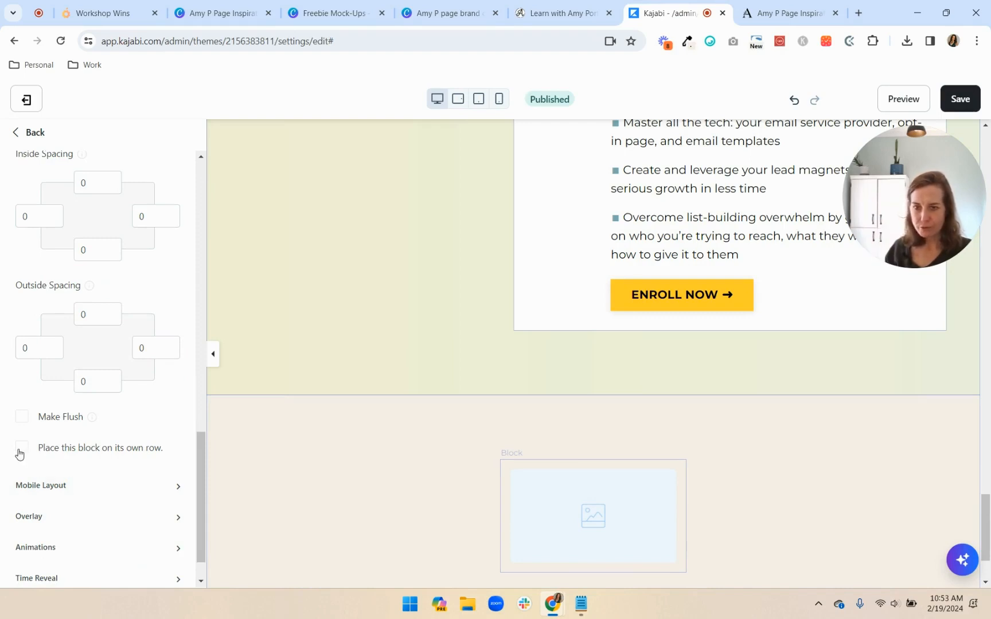
# Add a text block below the image block in the new custom section.
pyautogui.click(33, 132)
pyautogui.click(56, 266)
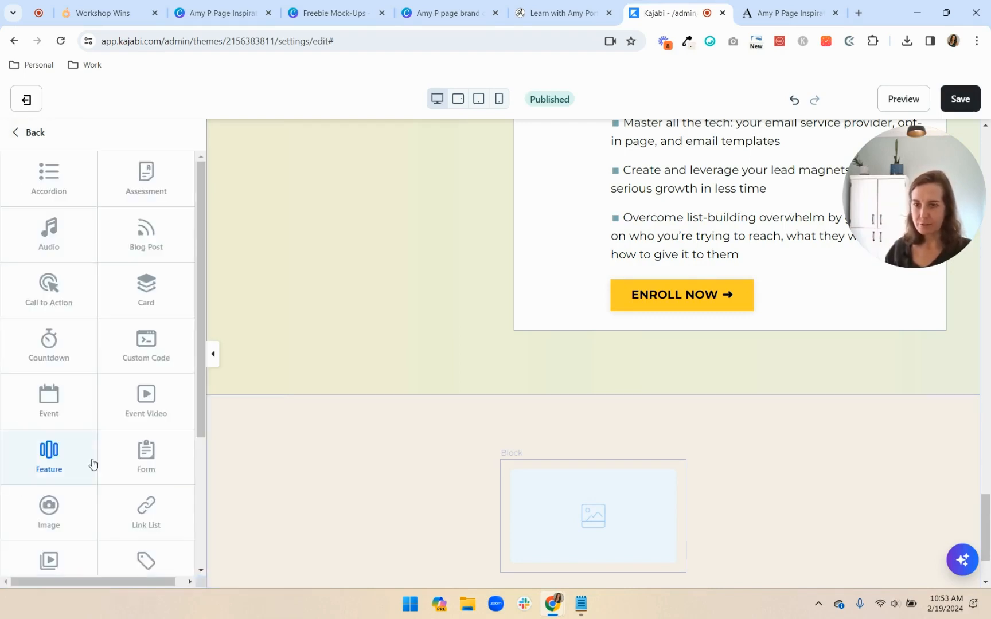
pyautogui.scroll(-4, 89, 459)
pyautogui.click(67, 504)
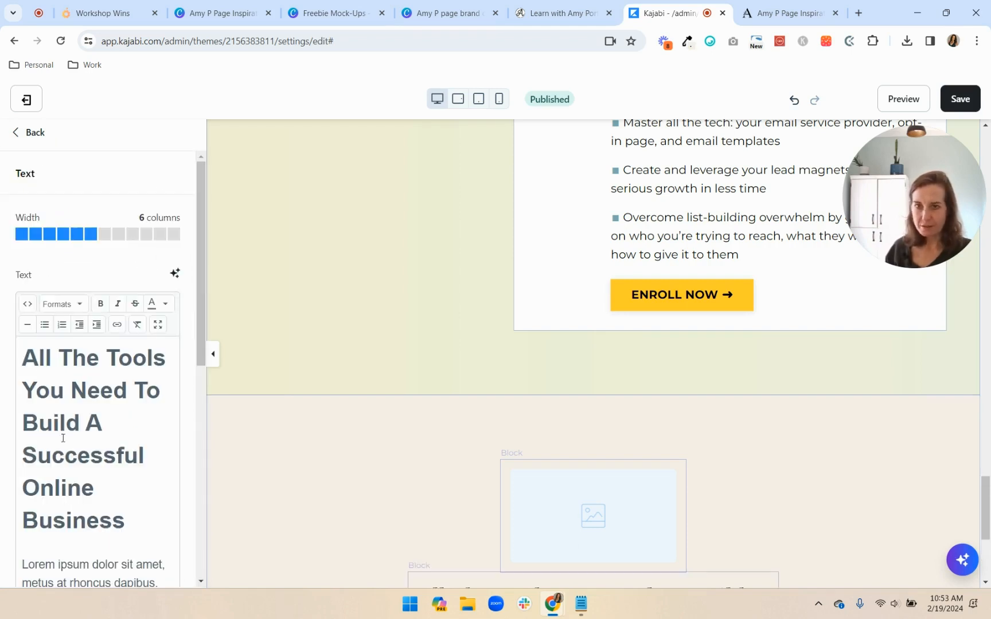
# Duplicate the 3-column image block so that a second one sits below the text block.
pyautogui.click(34, 132)
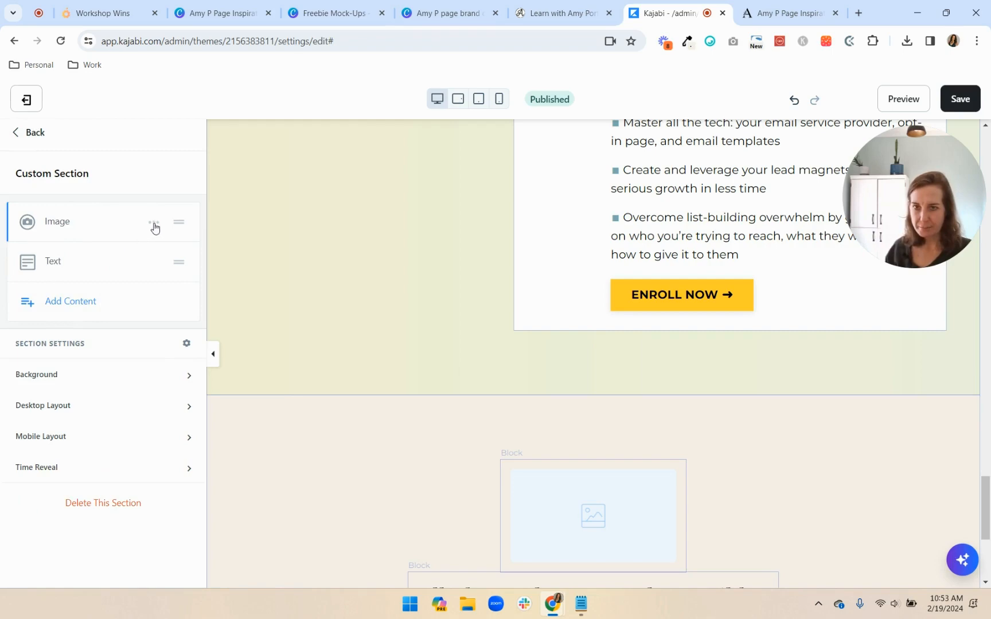
pyautogui.click(150, 267)
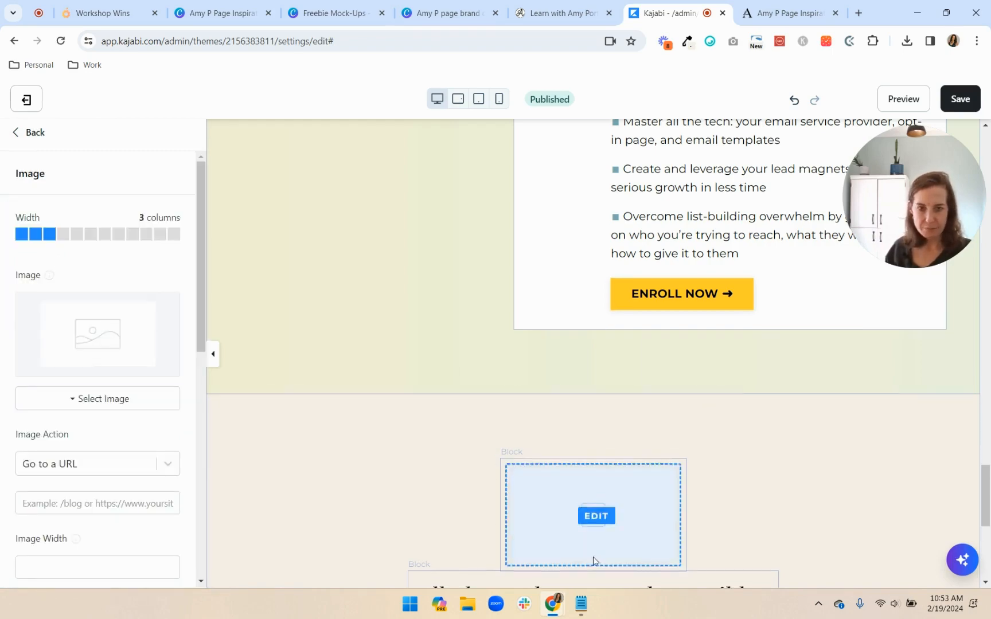
pyautogui.scroll(-5, 593, 557)
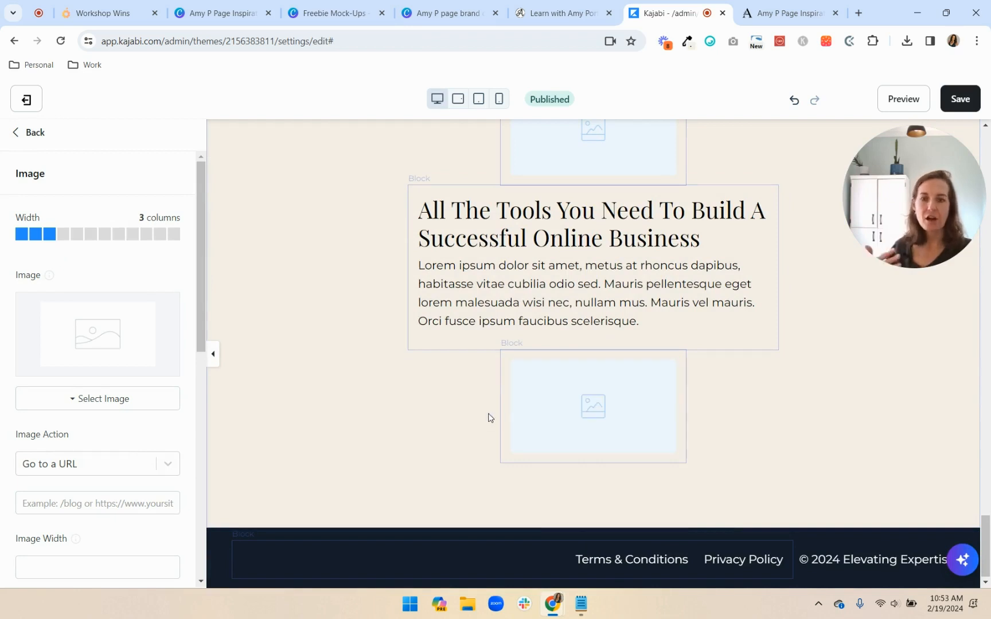
# Rename the custom section as Testimonial.
pyautogui.click(34, 134)
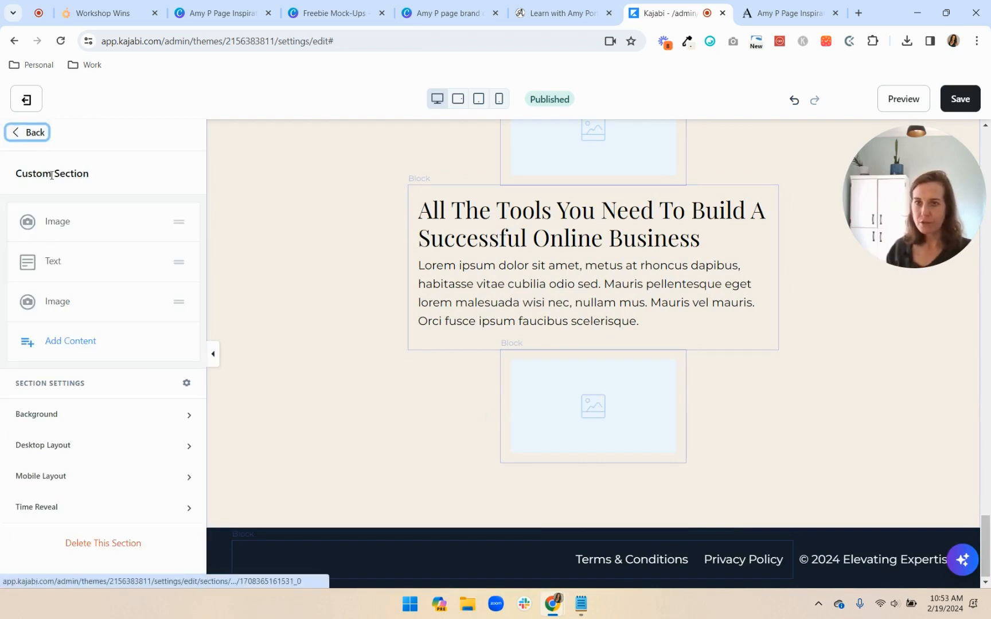
pyautogui.click(31, 133)
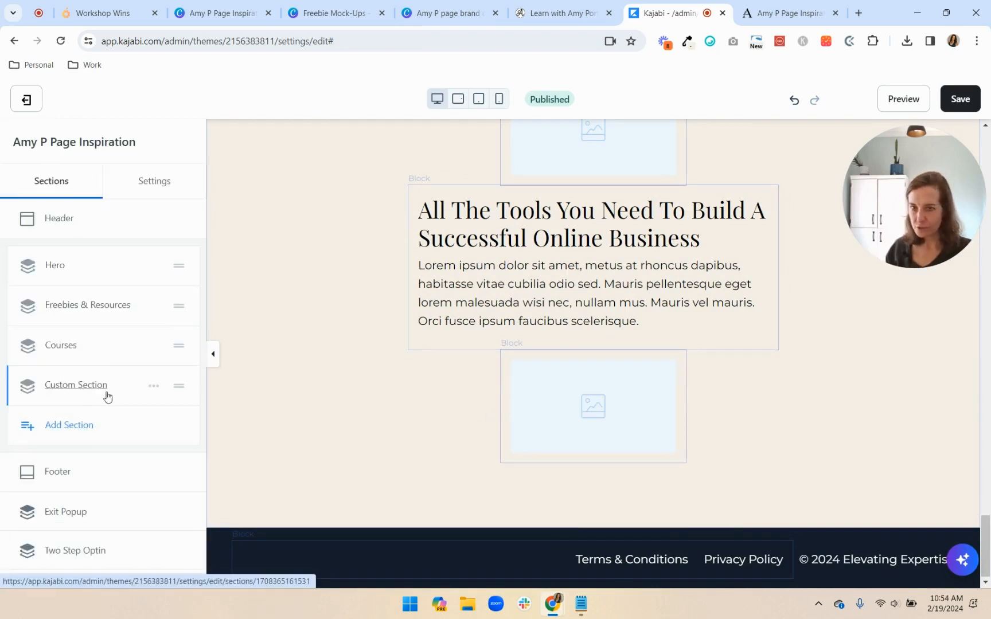
pyautogui.click(153, 386)
pyautogui.click(122, 414)
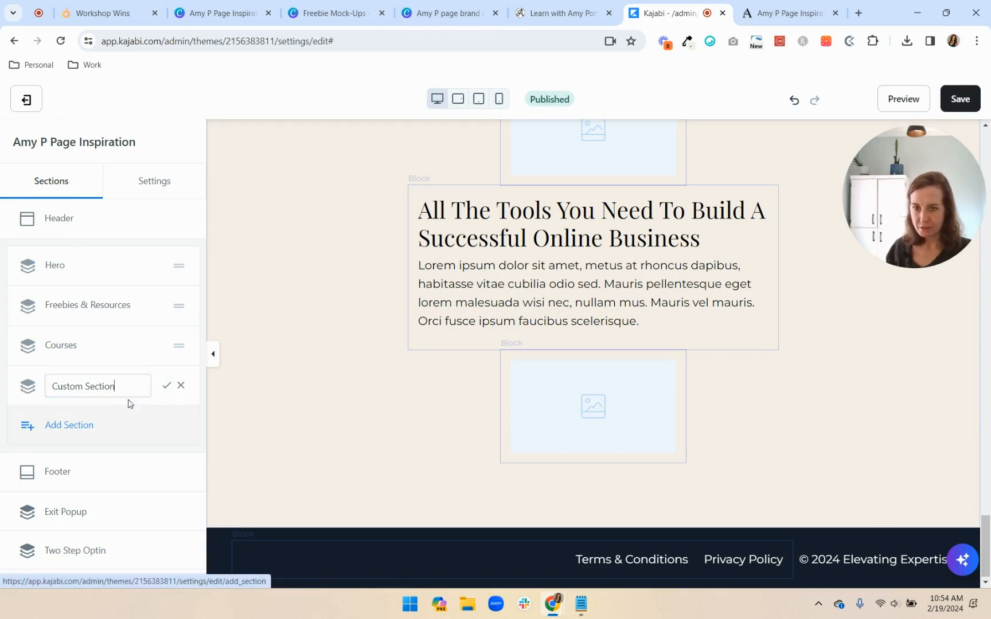
pyautogui.press('Return')
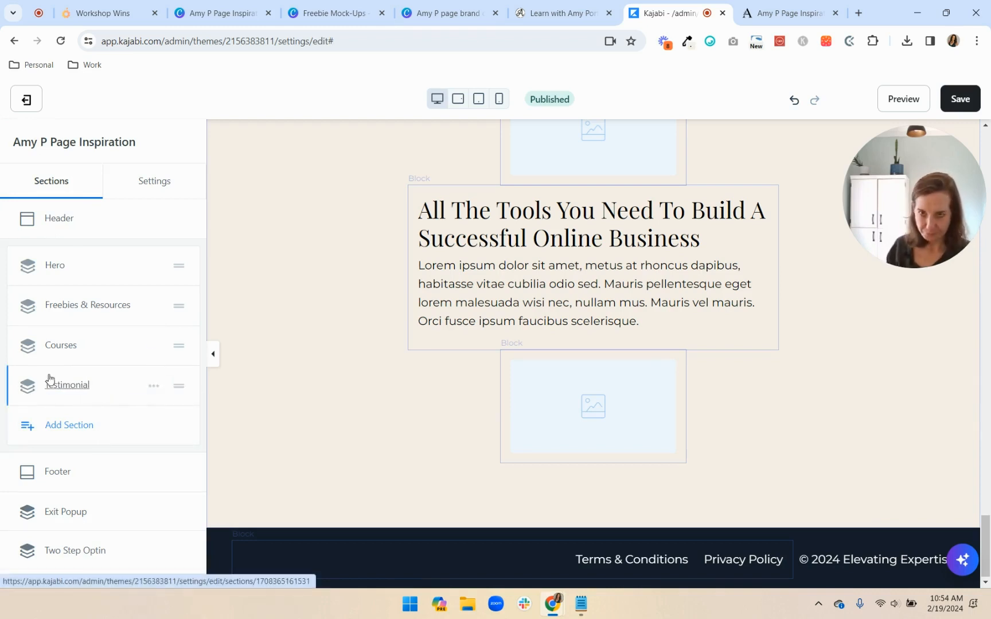
# Open the Testimonial section's text block and copy the "Amy does a remarkable job" quote from the reference page.
pyautogui.click(55, 401)
pyautogui.click(553, 12)
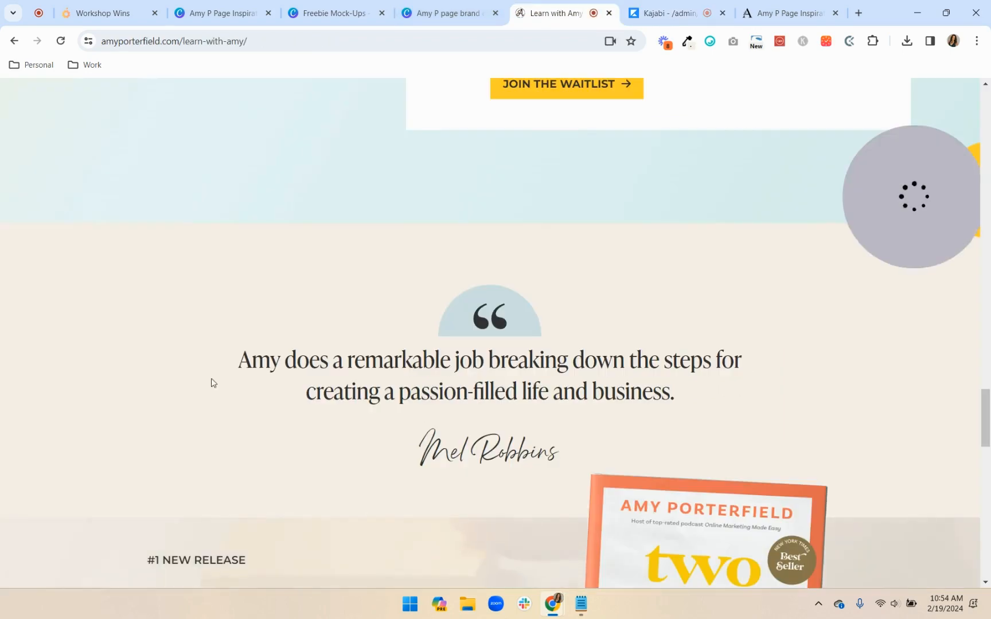
pyautogui.moveTo(209, 381); pyautogui.dragTo(723, 401)
pyautogui.hotkey('ctrl', 'c')
# Replace the text block's placeholder content with the copied testimonial quote through its source code in the Kajabi editor.
pyautogui.click(636, 14)
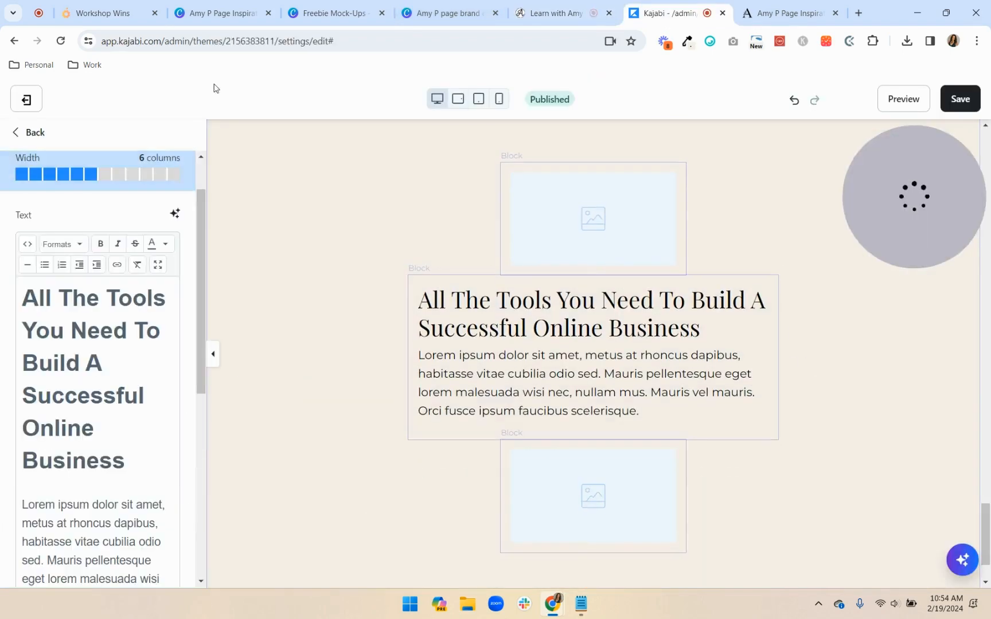
pyautogui.click(27, 244)
pyautogui.hotkey('ctrl', 'a')
pyautogui.hotkey('ctrl', 'v')
pyautogui.click(635, 518)
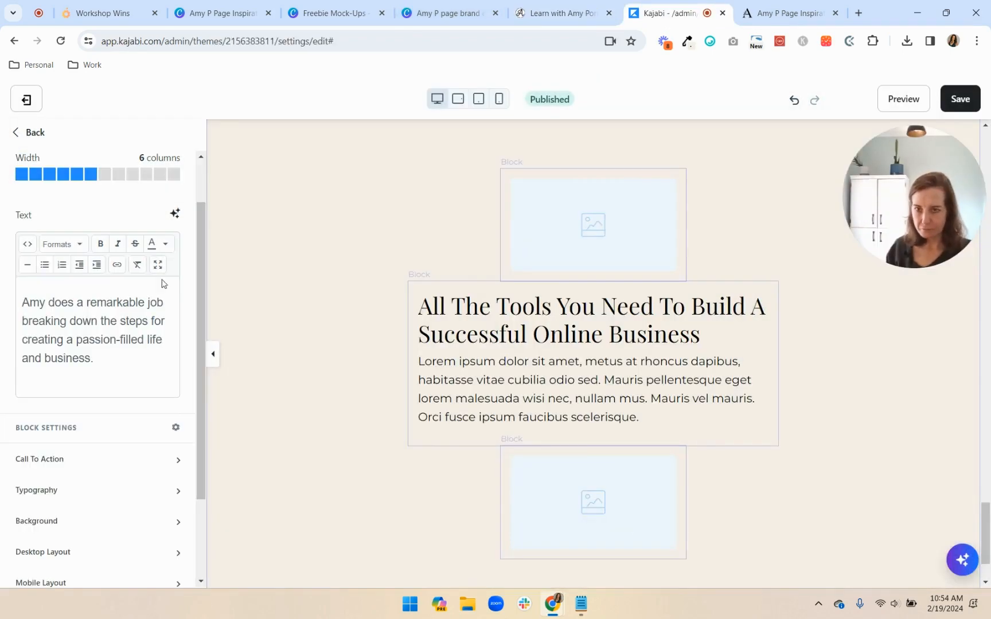
# Format the testimonial quote as a heading and check its source code.
pyautogui.click(62, 248)
pyautogui.moveTo(86, 270)
pyautogui.click(309, 356)
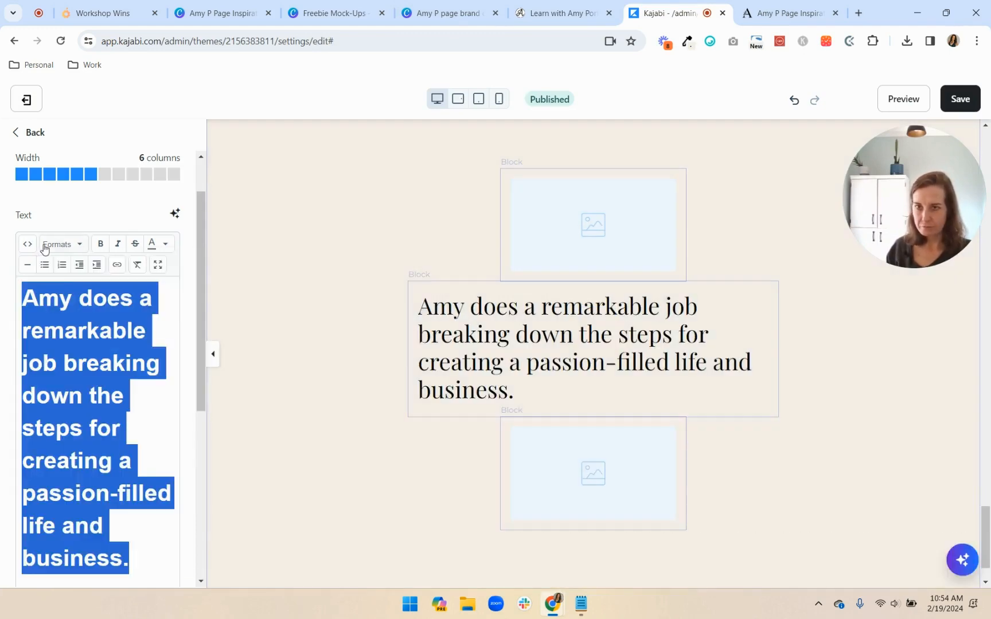
pyautogui.click(27, 246)
pyautogui.click(636, 519)
# Set the testimonial quote's text color to black.
pyautogui.click(166, 244)
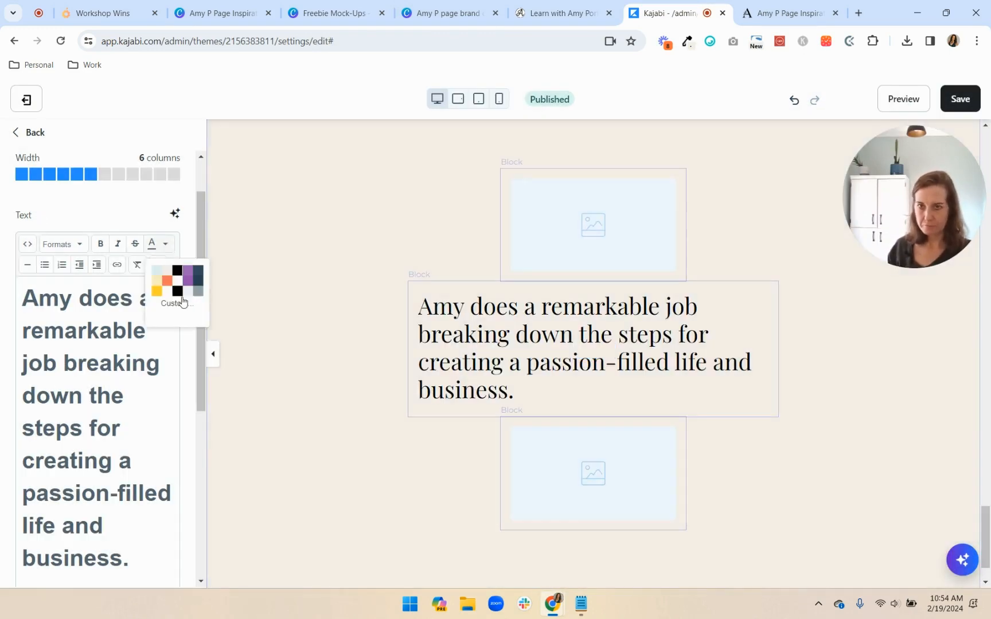
pyautogui.click(178, 291)
pyautogui.scroll(-5, 40, 435)
pyautogui.moveTo(136, 234); pyautogui.dragTo(52, 249)
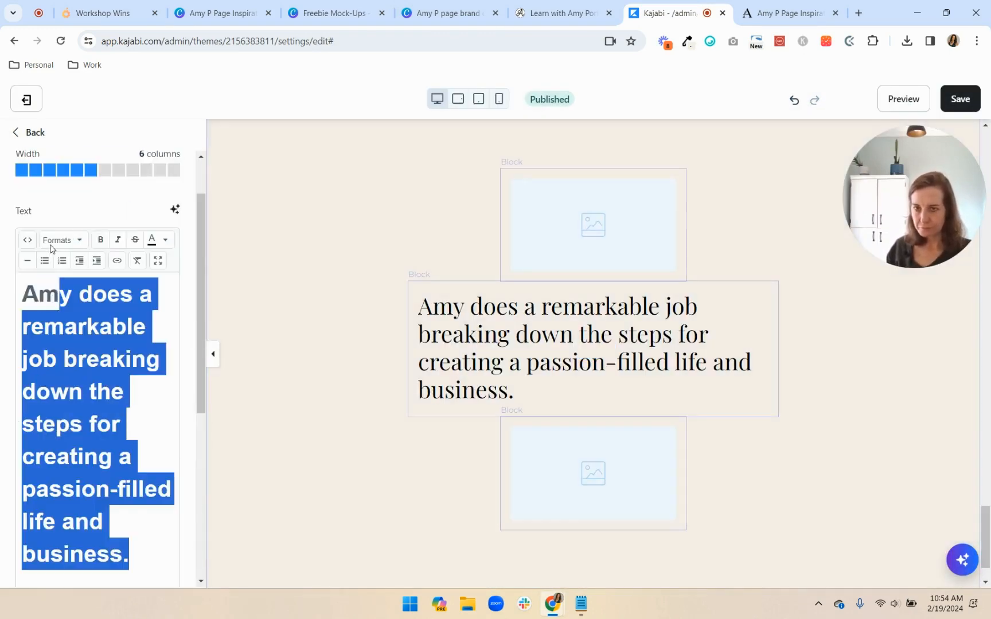
pyautogui.click(136, 384)
# Center the testimonial quote's text in the block's desktop layout.
pyautogui.scroll(-5, 115, 446)
pyautogui.click(115, 441)
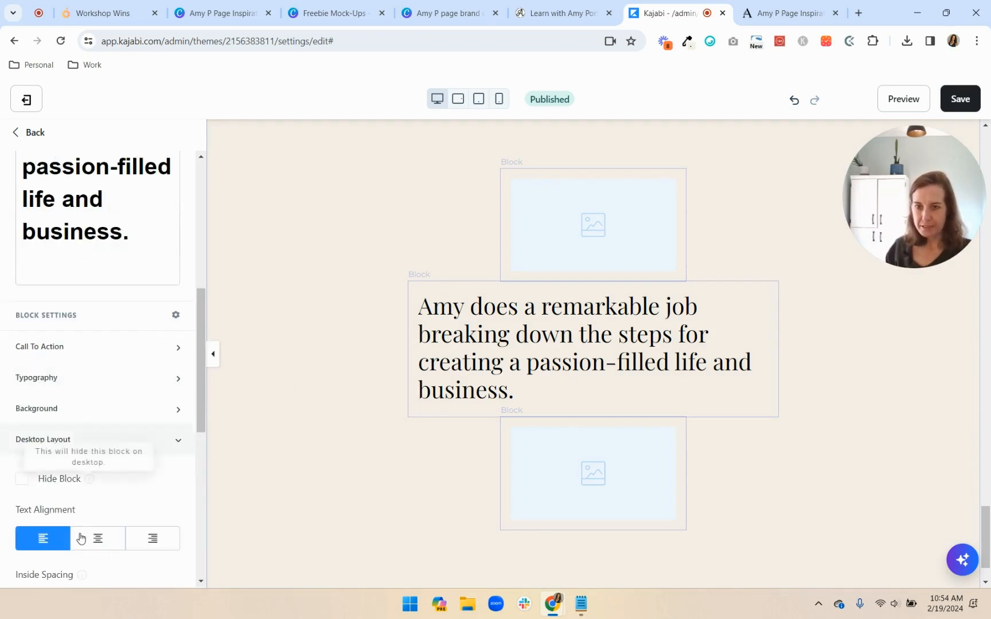
pyautogui.click(92, 539)
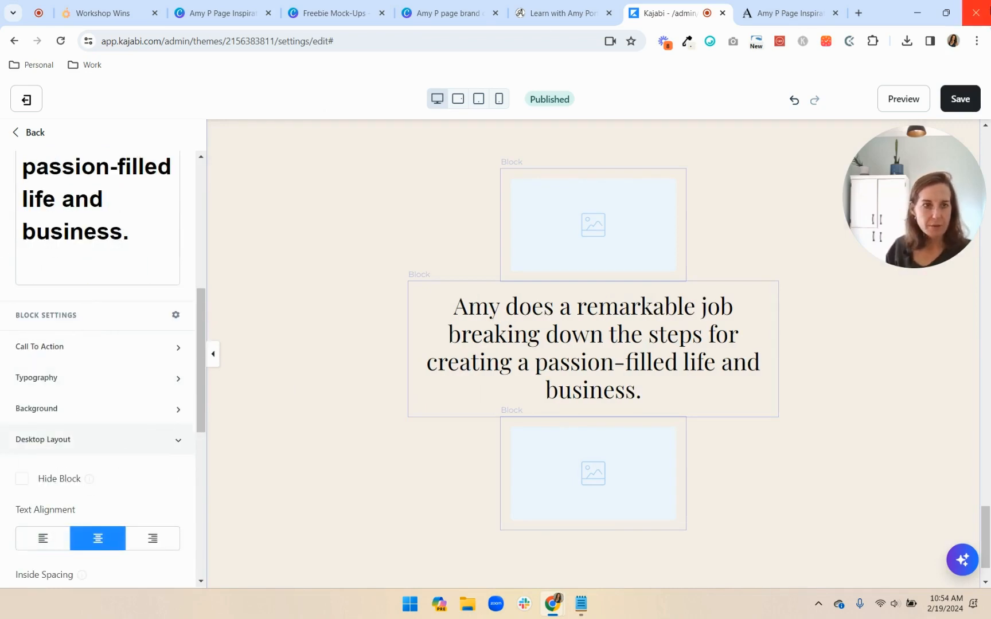
# Save the page, check the testimonial section in the page preview, and return to the Kajabi editor.
pyautogui.click(963, 98)
pyautogui.click(799, 17)
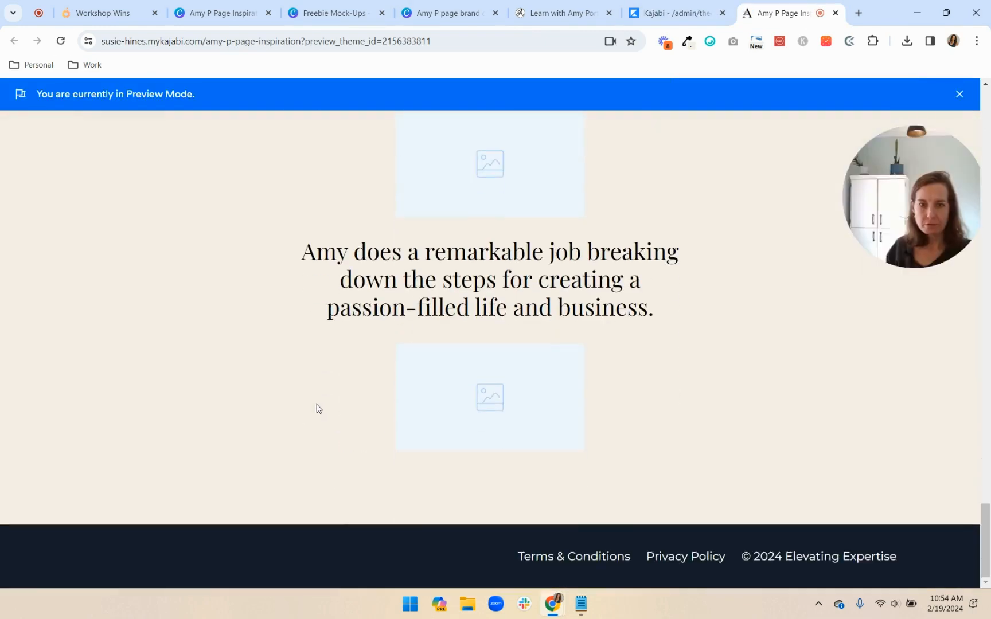
pyautogui.click(661, 8)
# Set the testimonial text block's width to 8 columns and save the page.
pyautogui.scroll(5, 133, 334)
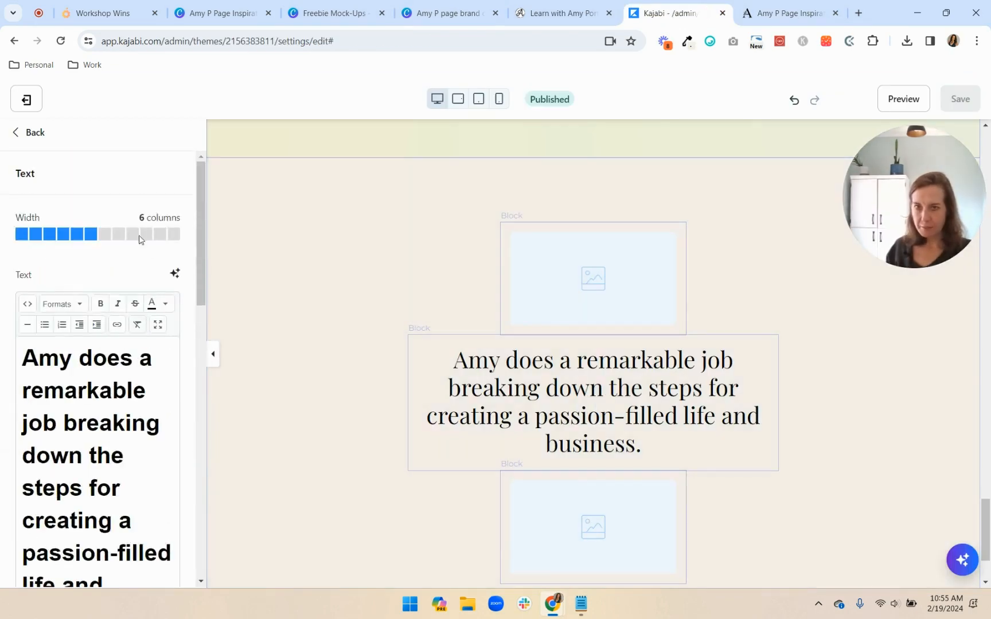
pyautogui.click(118, 234)
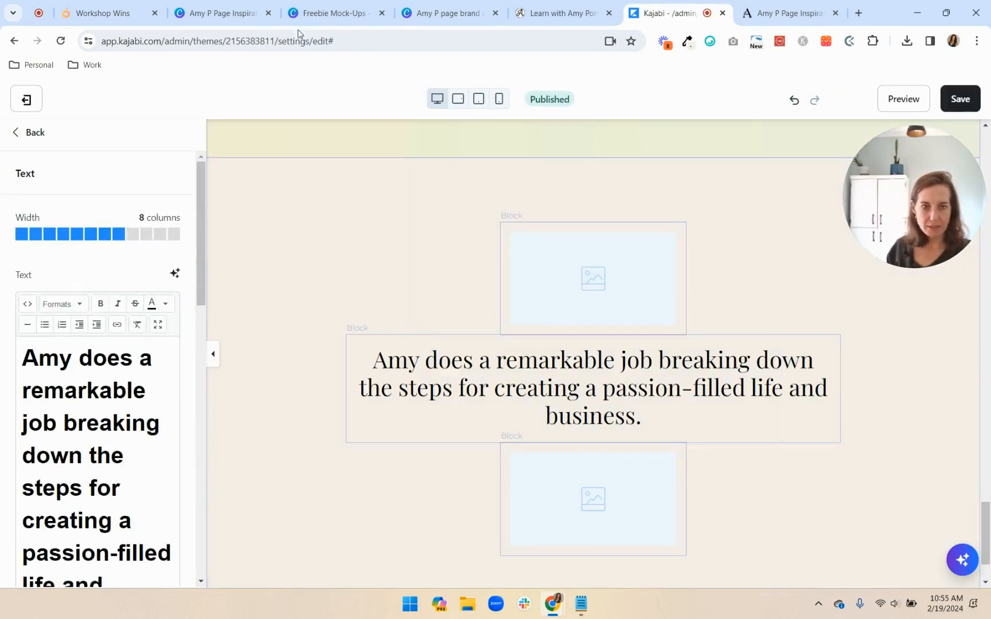
pyautogui.click(968, 103)
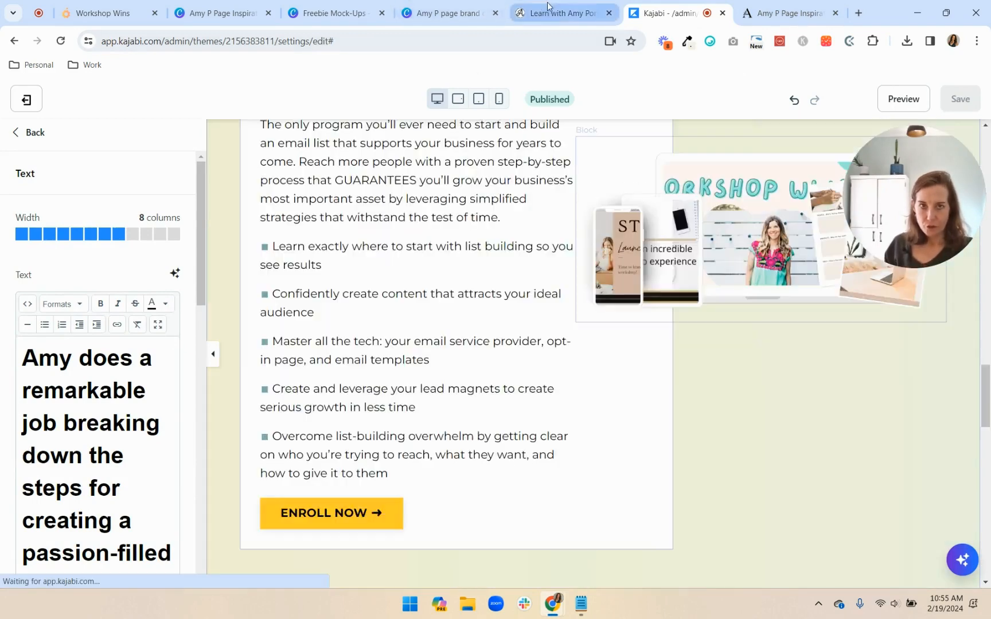
# Check the quote graphic on the reference page, then open the 500 × 250 px yellow half-circle design in Canva and duplicate its page.
pyautogui.click(552, 12)
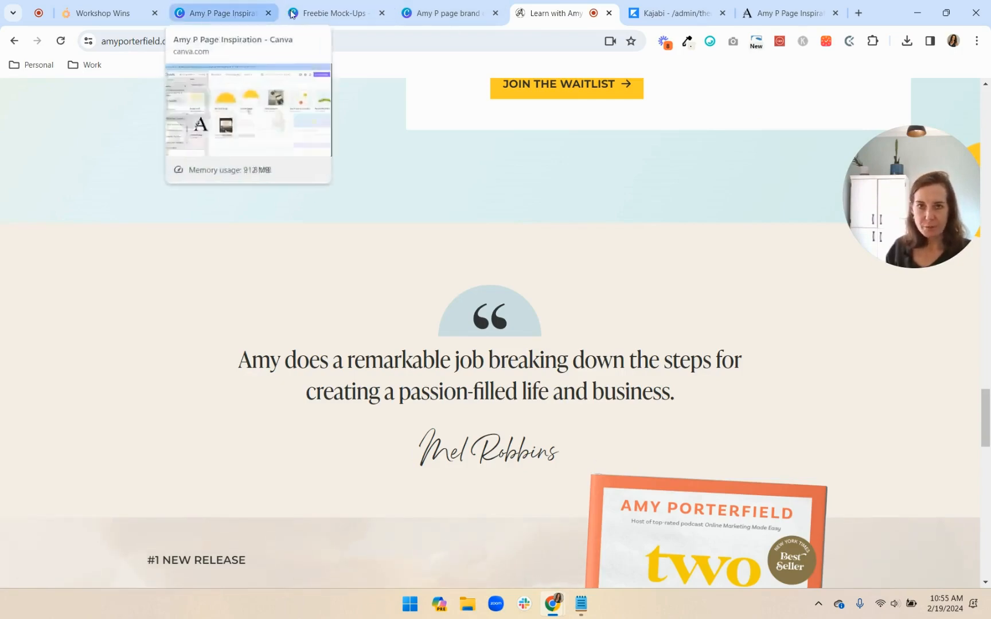
pyautogui.click(221, 13)
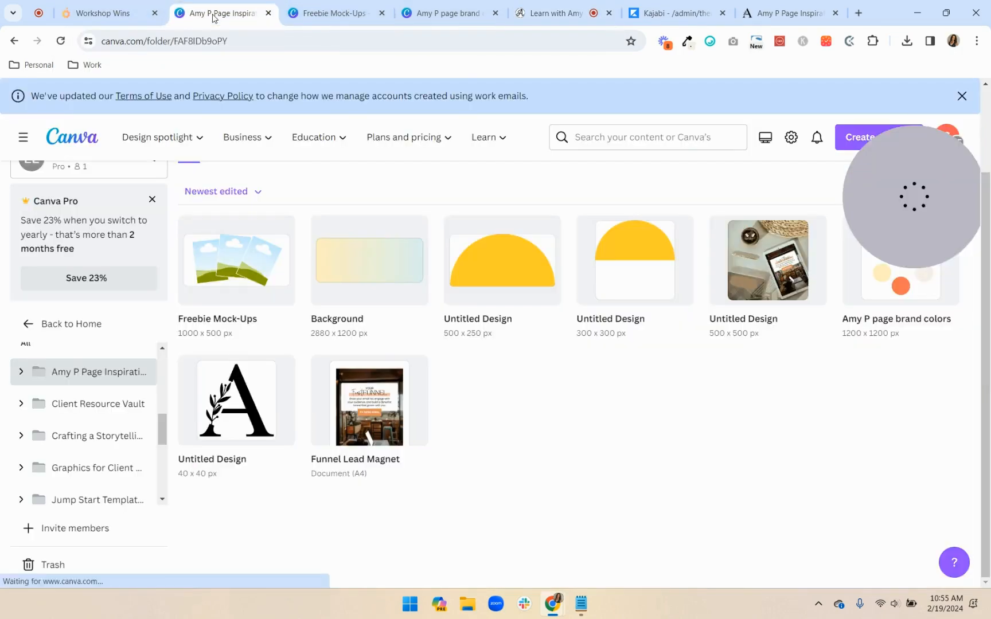
pyautogui.click(532, 281)
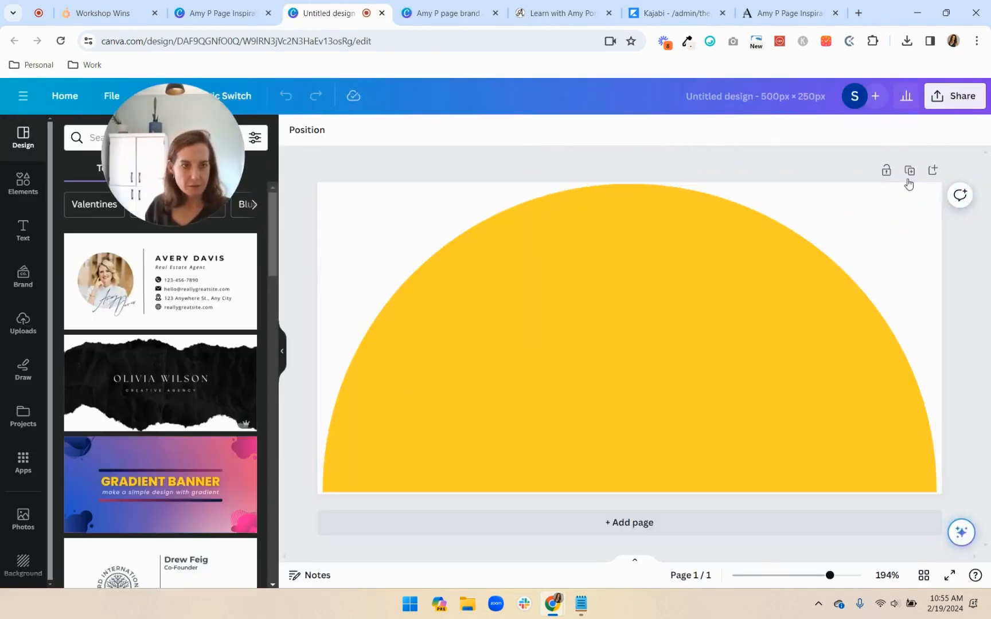
pyautogui.click(909, 170)
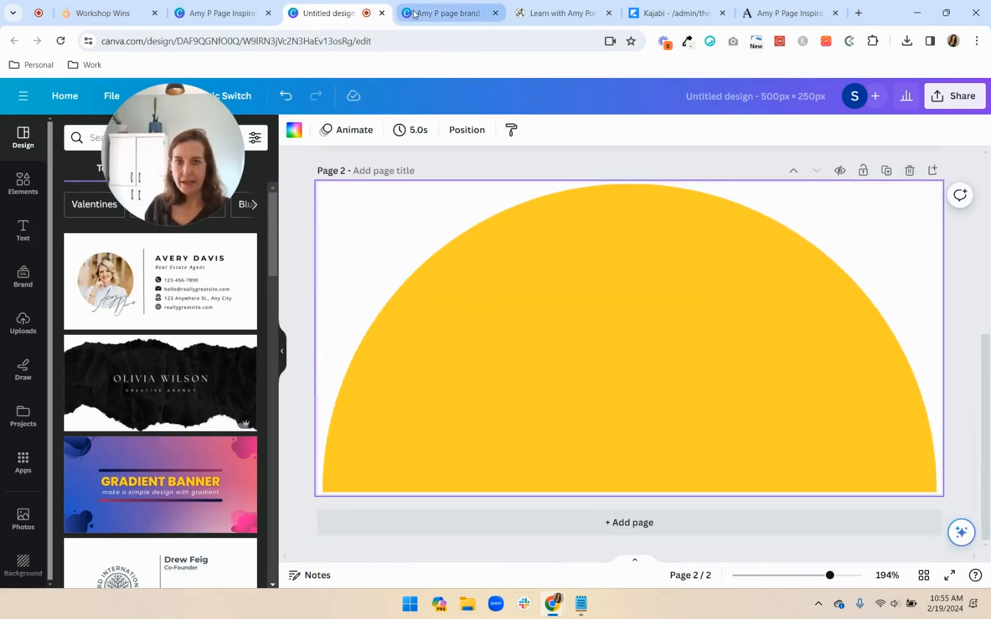
pyautogui.click(557, 15)
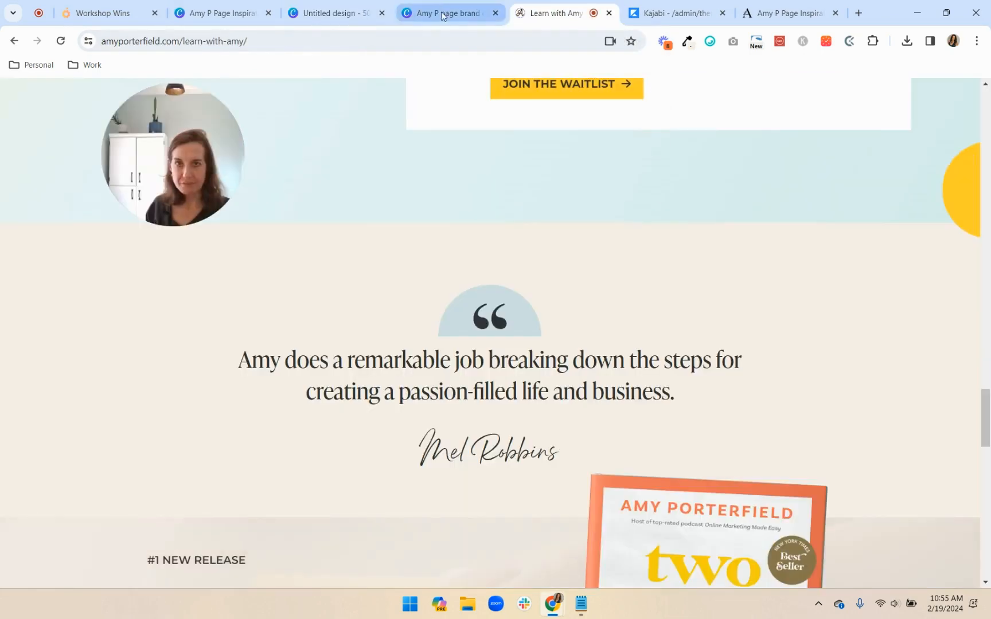
pyautogui.click(444, 13)
pyautogui.click(553, 296)
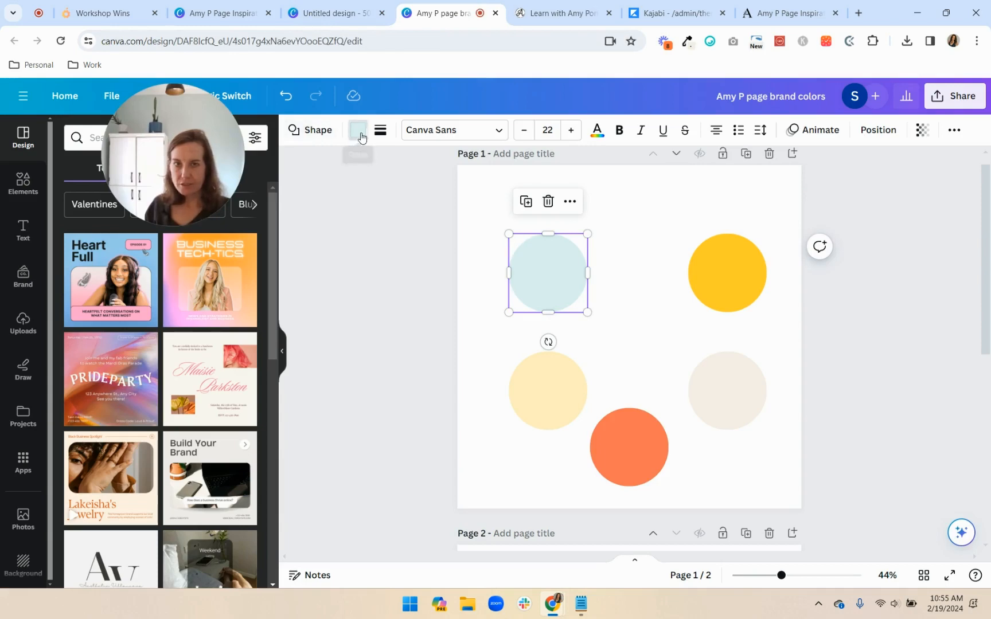
pyautogui.click(358, 130)
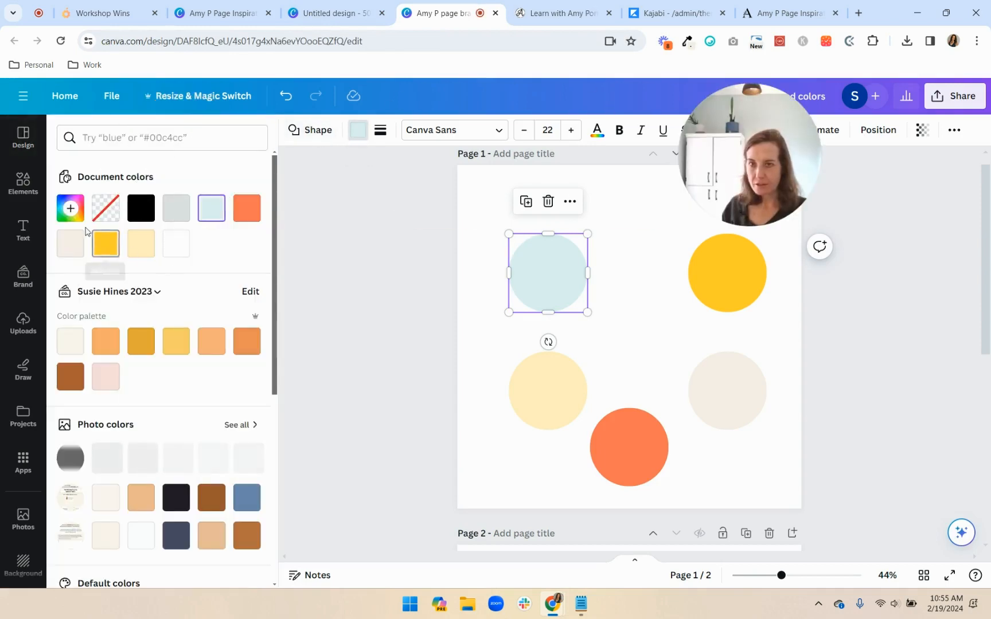
pyautogui.click(71, 208)
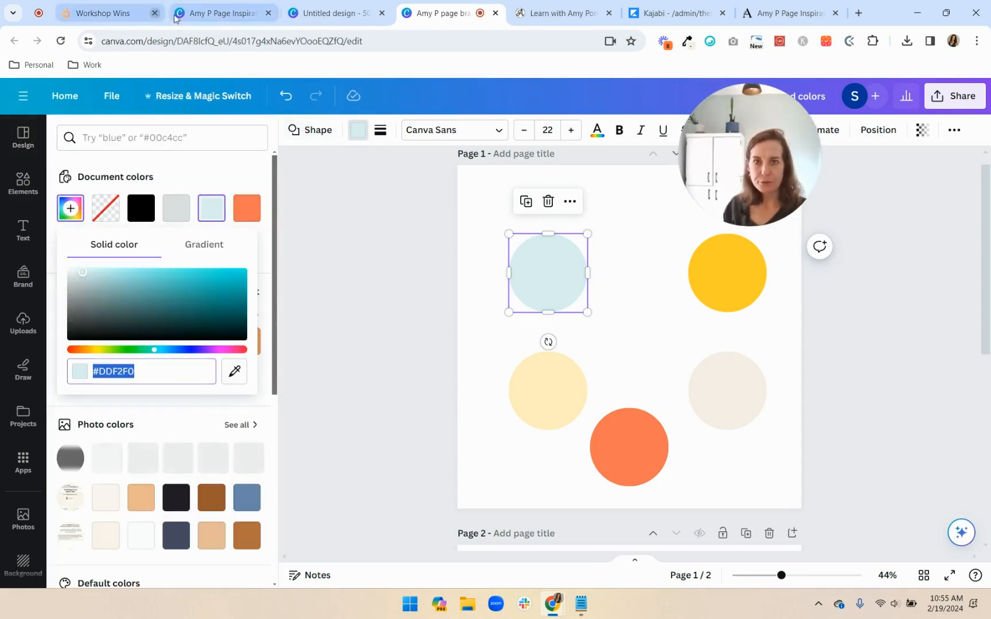
# Recolor the half circle on page 2 of the half-circle design to light blue #DDF2F0.
pyautogui.click(328, 13)
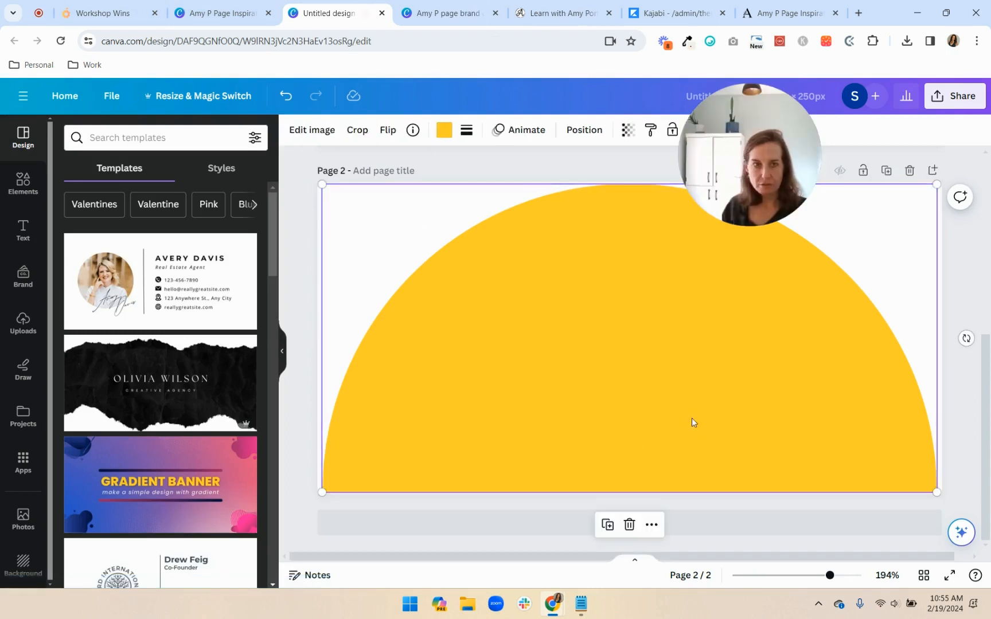
pyautogui.scroll(5, 693, 422)
pyautogui.scroll(-5, 692, 408)
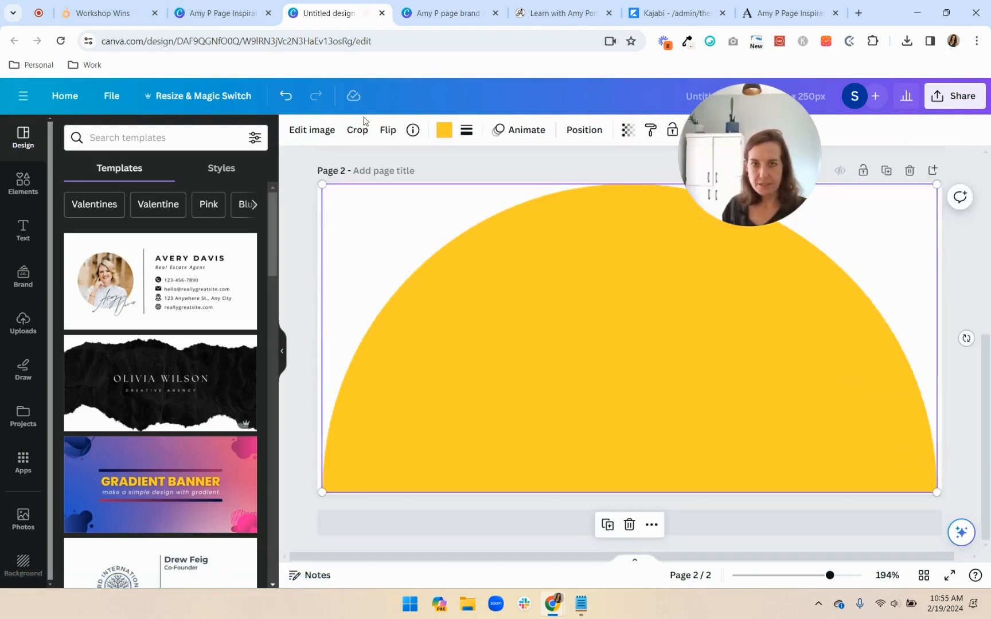
pyautogui.click(442, 133)
pyautogui.click(70, 209)
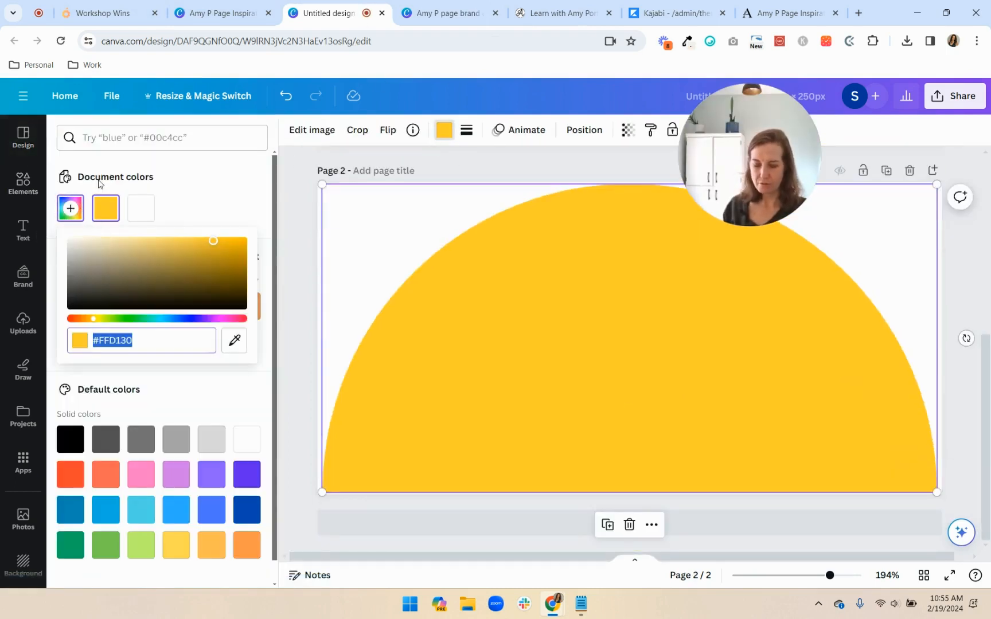
pyautogui.write('#DDF0F0')
pyautogui.click(663, 331)
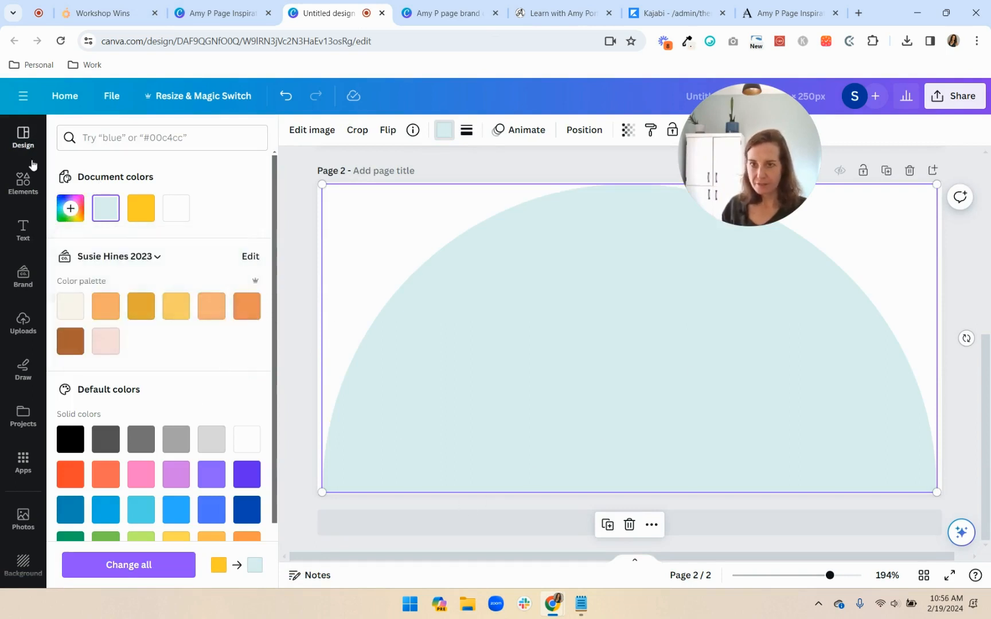
# Search Canva elements for "quote", add the black opening quotation marks graphic to page 2, and enlarge it to about 234 × 166 px.
pyautogui.click(22, 183)
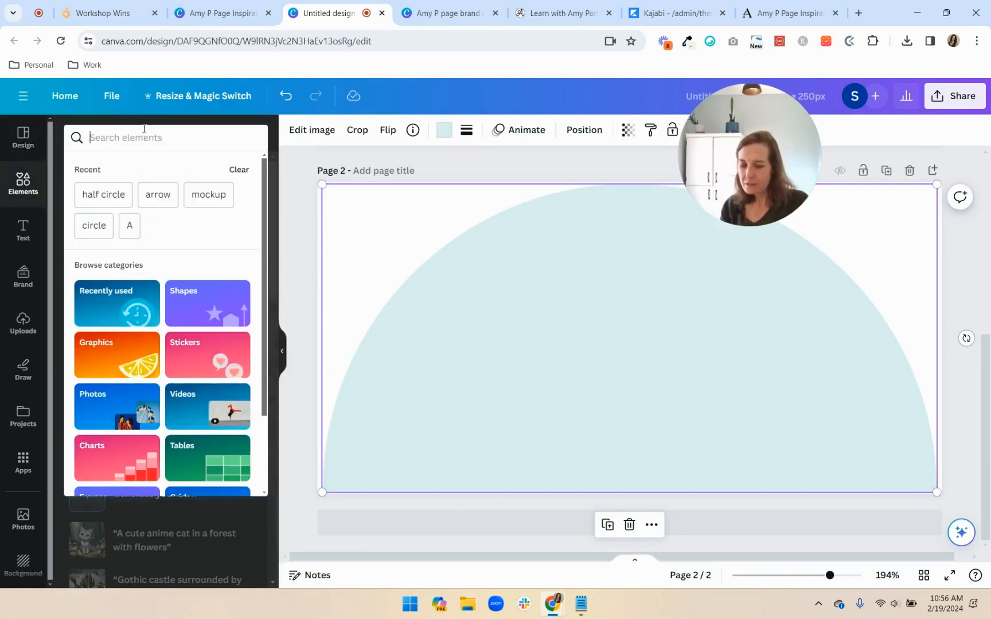
pyautogui.write('quote')
pyautogui.press('Return')
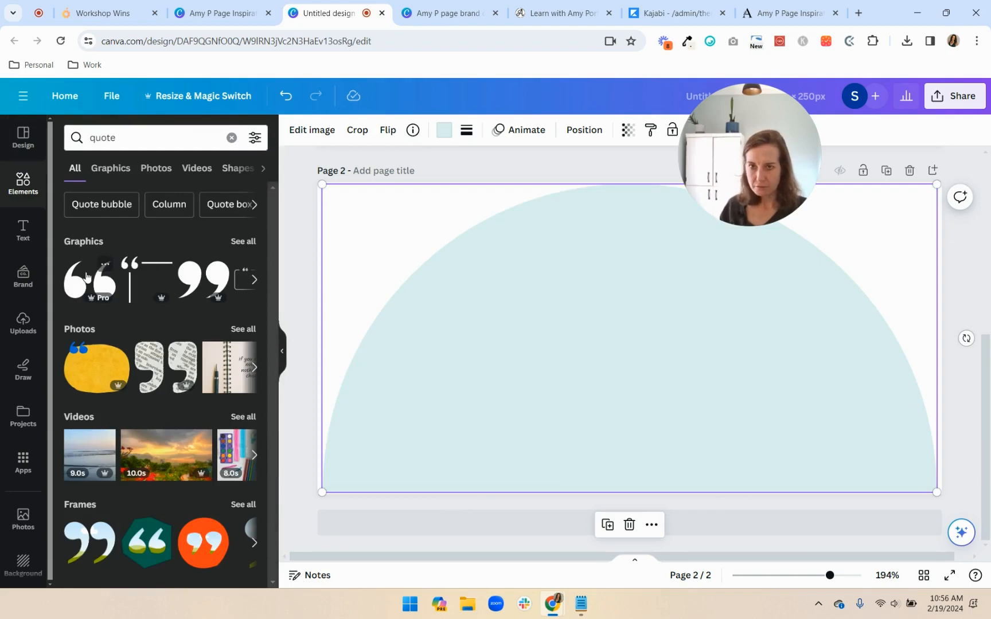
pyautogui.click(86, 277)
pyautogui.click(566, 11)
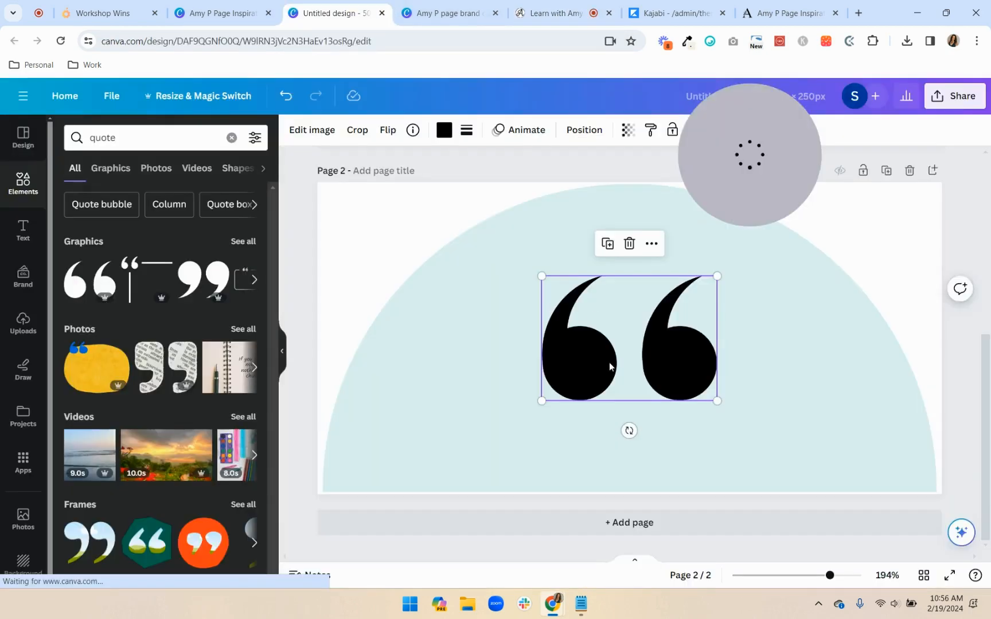
pyautogui.click(327, 12)
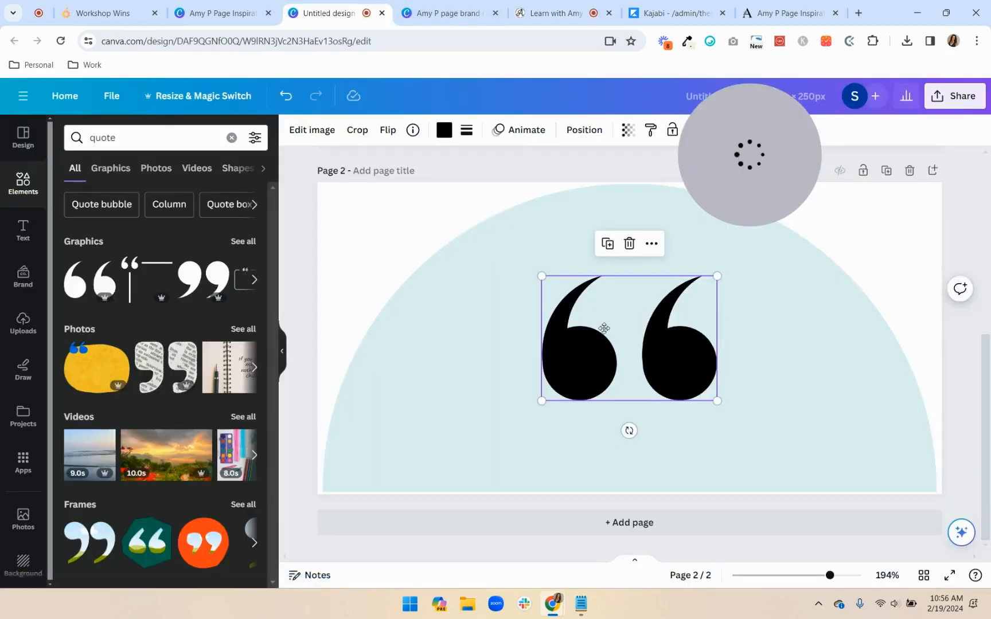
pyautogui.moveTo(603, 328); pyautogui.dragTo(547, 289)
pyautogui.moveTo(660, 361); pyautogui.dragTo(776, 445)
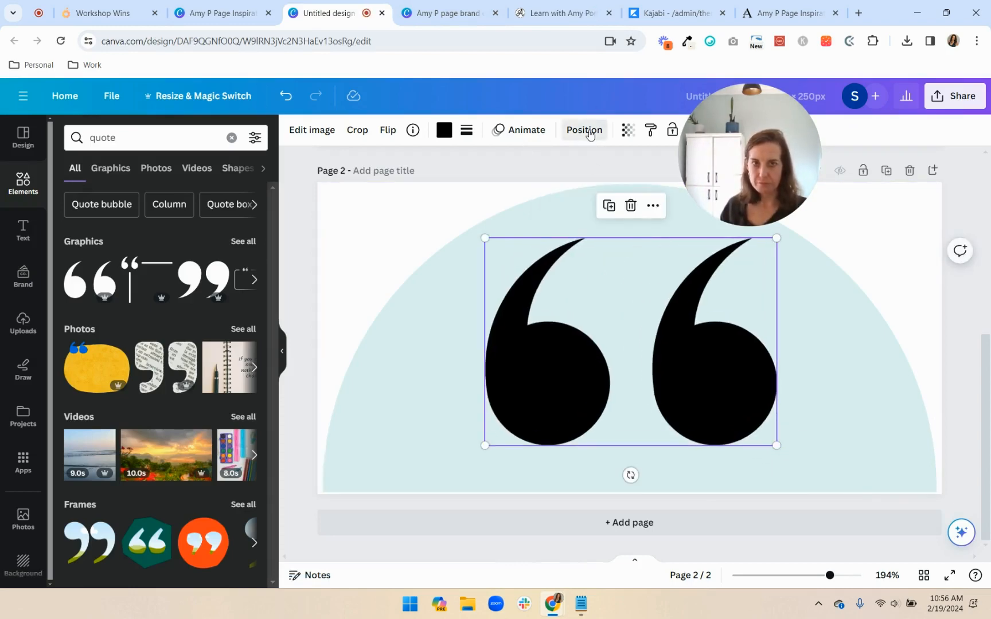
# Align the quotation marks to the page's center and middle on page 2.
pyautogui.click(589, 132)
pyautogui.click(195, 274)
pyautogui.click(121, 274)
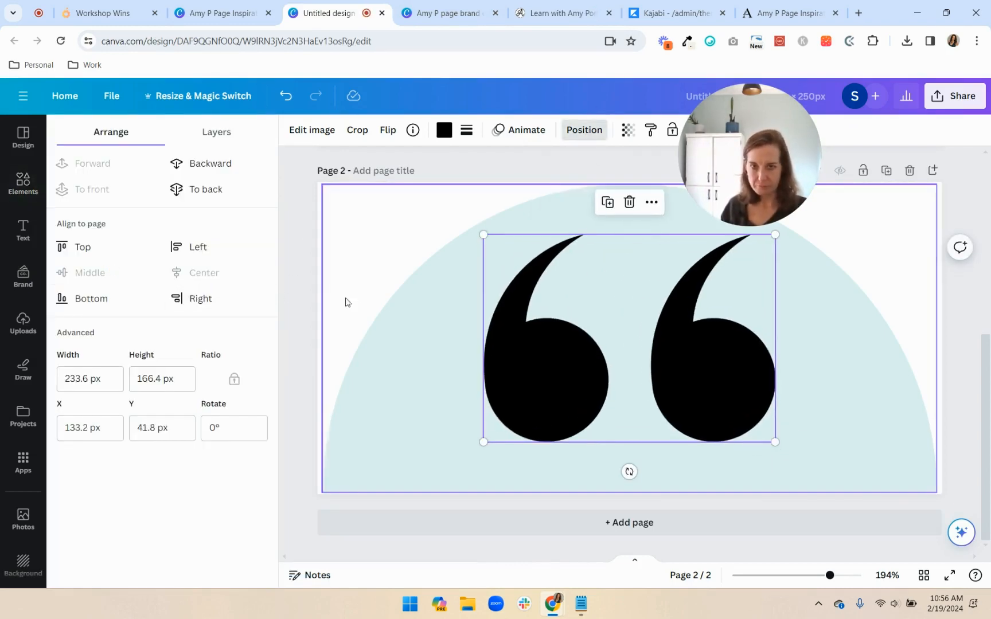
pyautogui.click(299, 265)
pyautogui.click(971, 325)
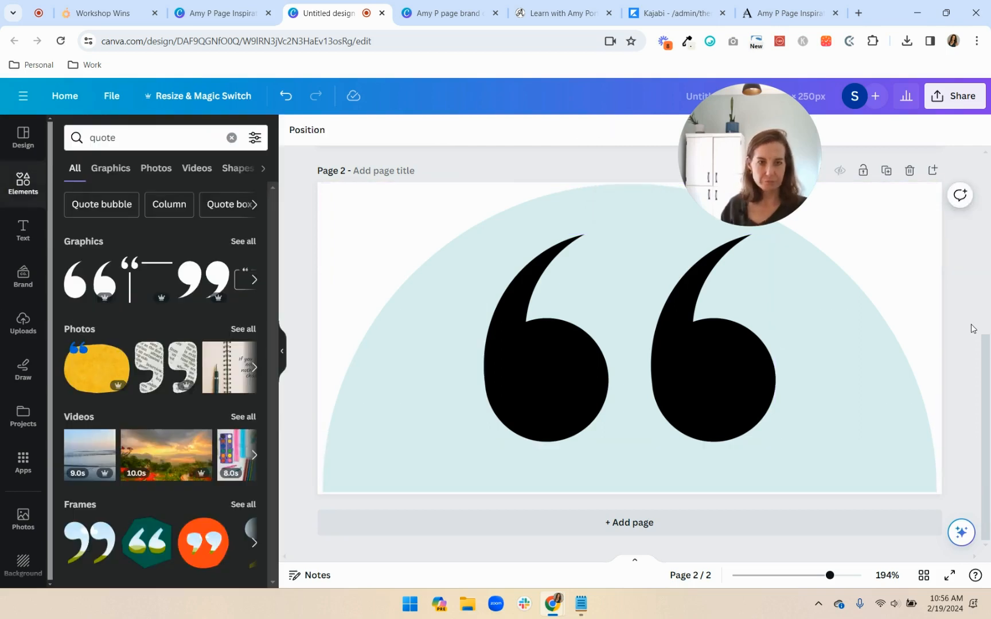
# Nudge the quotation marks slightly downward within the light blue half circle.
pyautogui.click(677, 396)
pyautogui.press('Down')
pyautogui.press('Down')
pyautogui.press('Down')
pyautogui.press('Down')
pyautogui.press('Down')
pyautogui.press('Down')
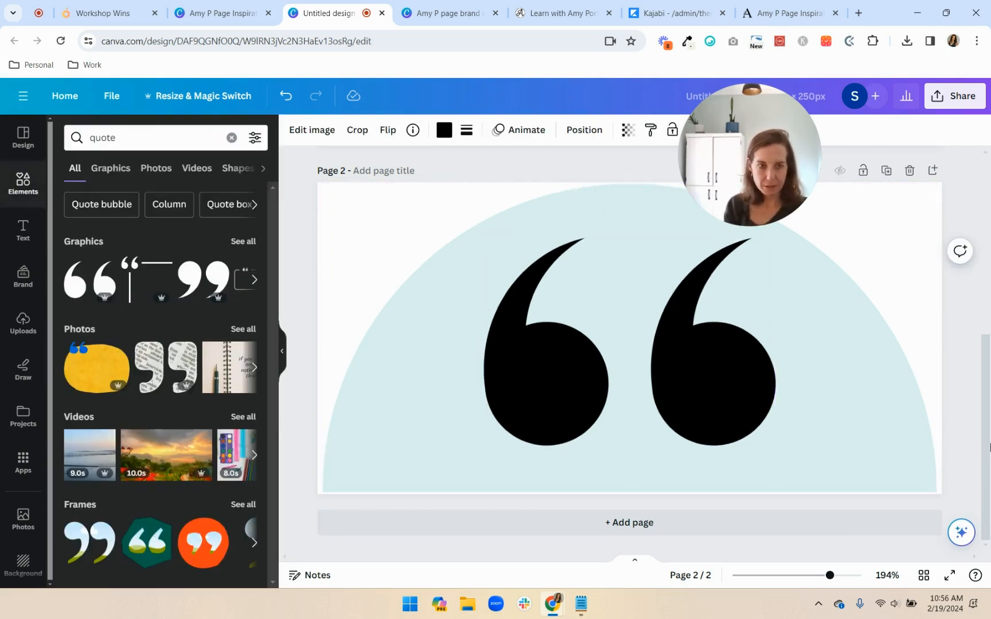
pyautogui.click(931, 326)
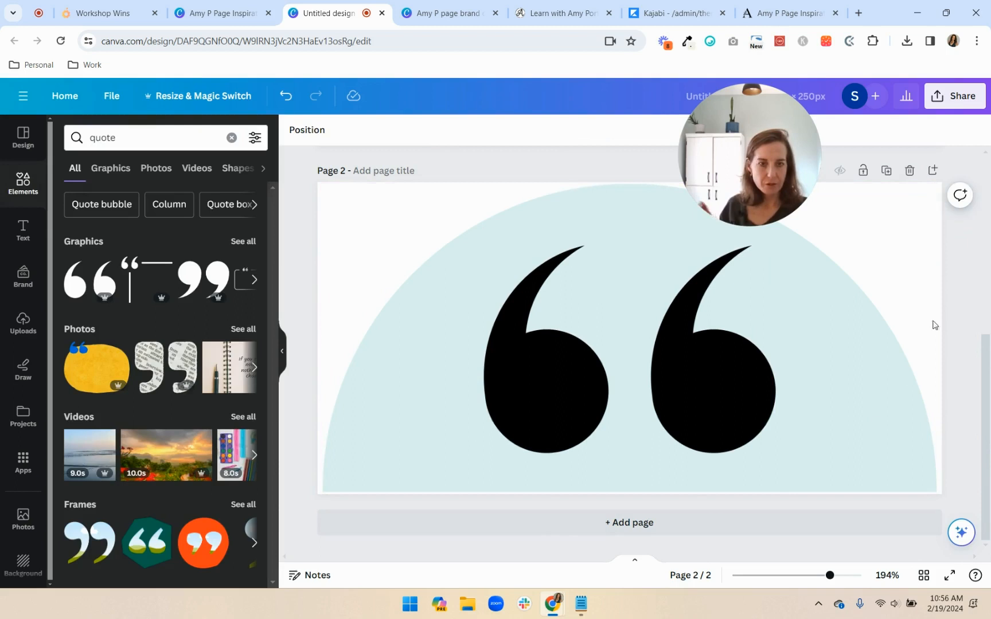
# Add a third page with the text "Mel Robbins" and enlarge it to about font size 35.
pyautogui.click(726, 523)
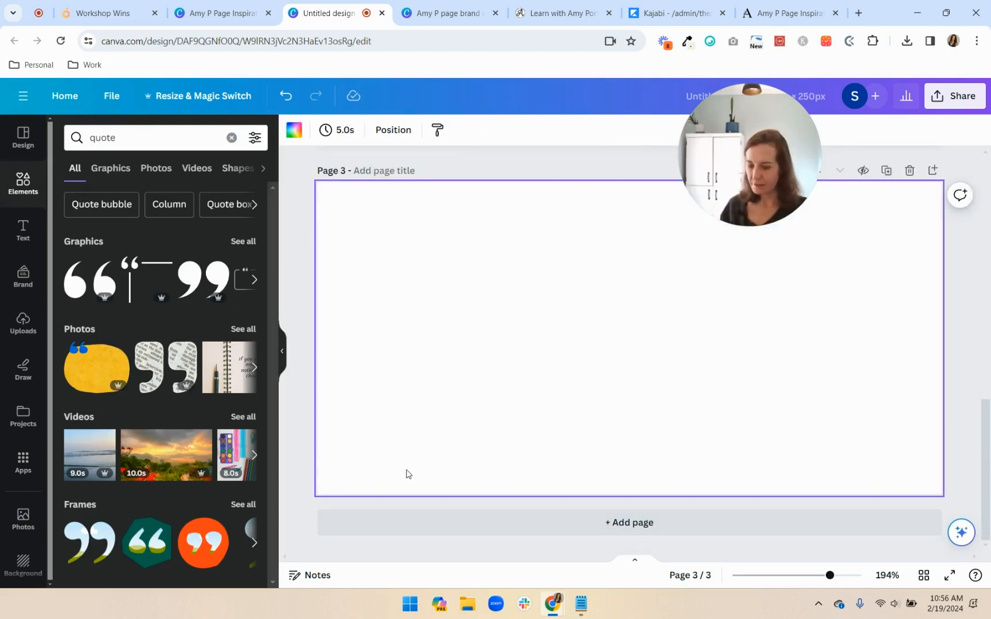
pyautogui.write('t')
pyautogui.write('Mel Robbins')
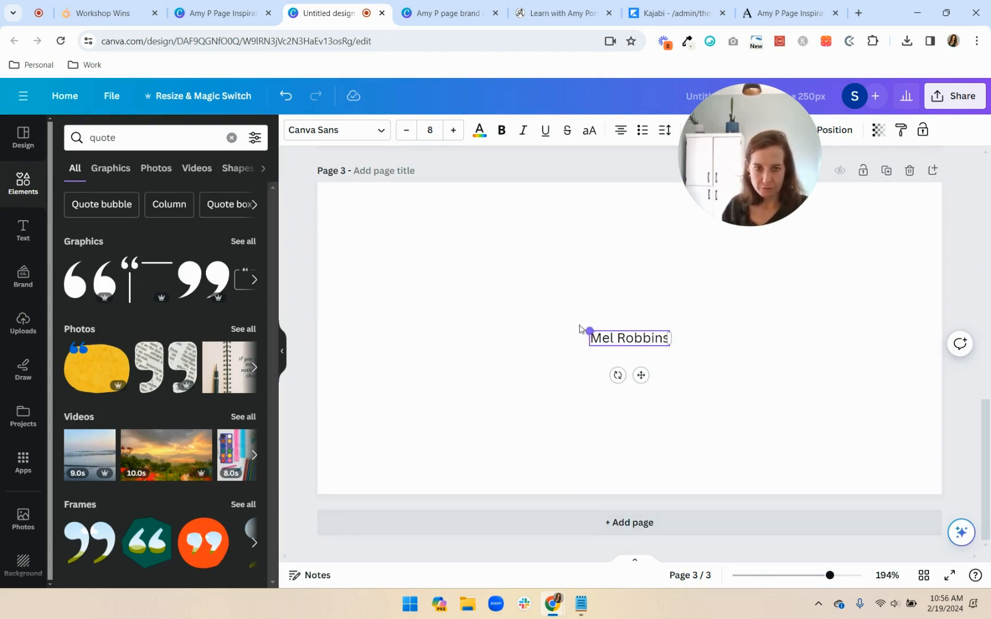
pyautogui.moveTo(588, 331); pyautogui.dragTo(336, 225)
pyautogui.click(384, 250)
pyautogui.moveTo(533, 325); pyautogui.dragTo(646, 334)
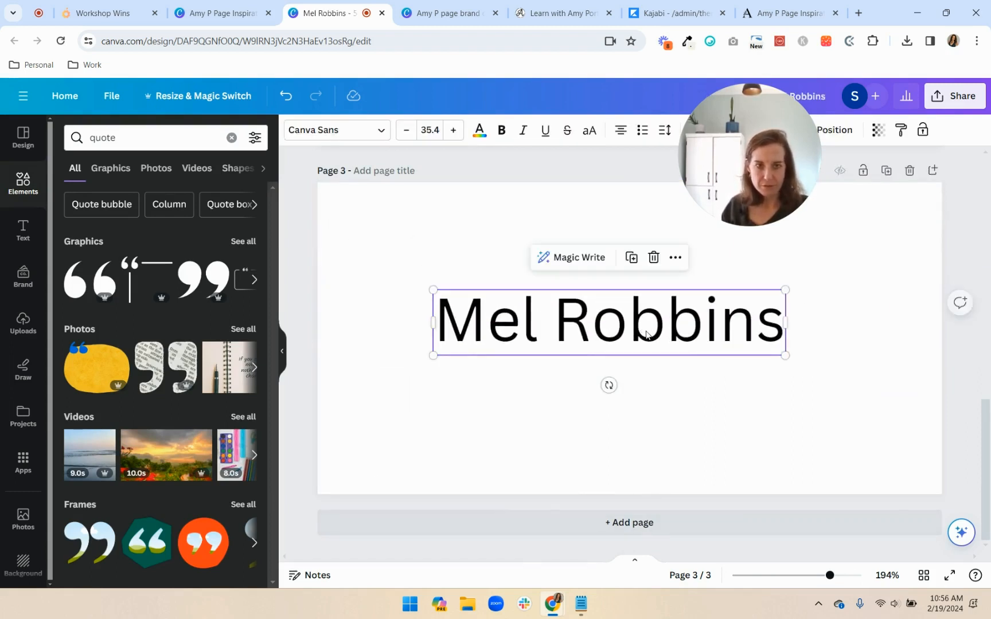
# Set the "Mel Robbins" text in the handwriting font Brittany.
pyautogui.click(647, 335)
pyautogui.doubleClick(628, 331)
pyautogui.moveTo(441, 327); pyautogui.dragTo(778, 303)
pyautogui.click(337, 130)
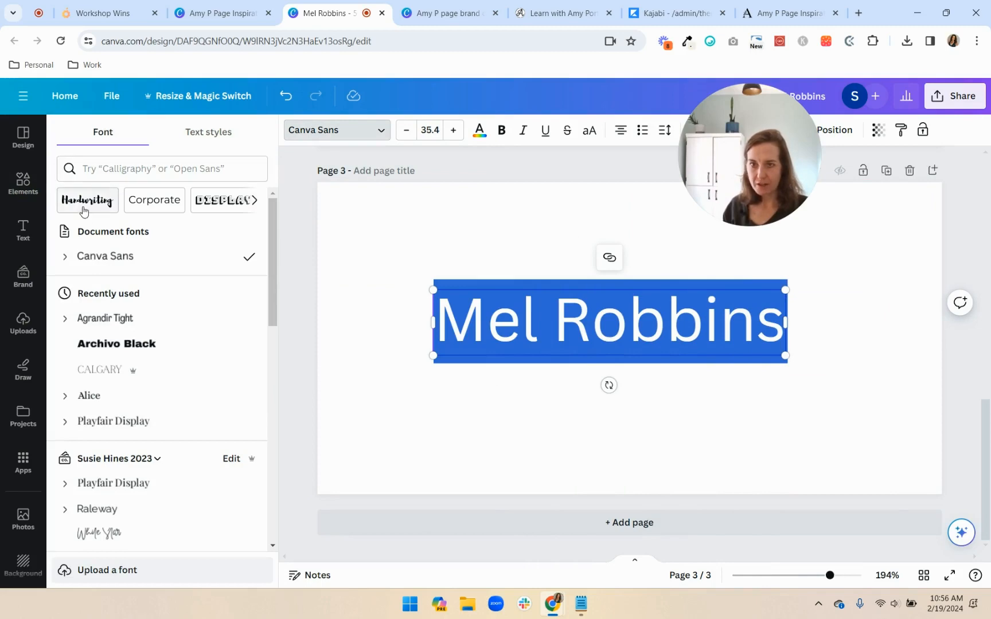
pyautogui.click(86, 200)
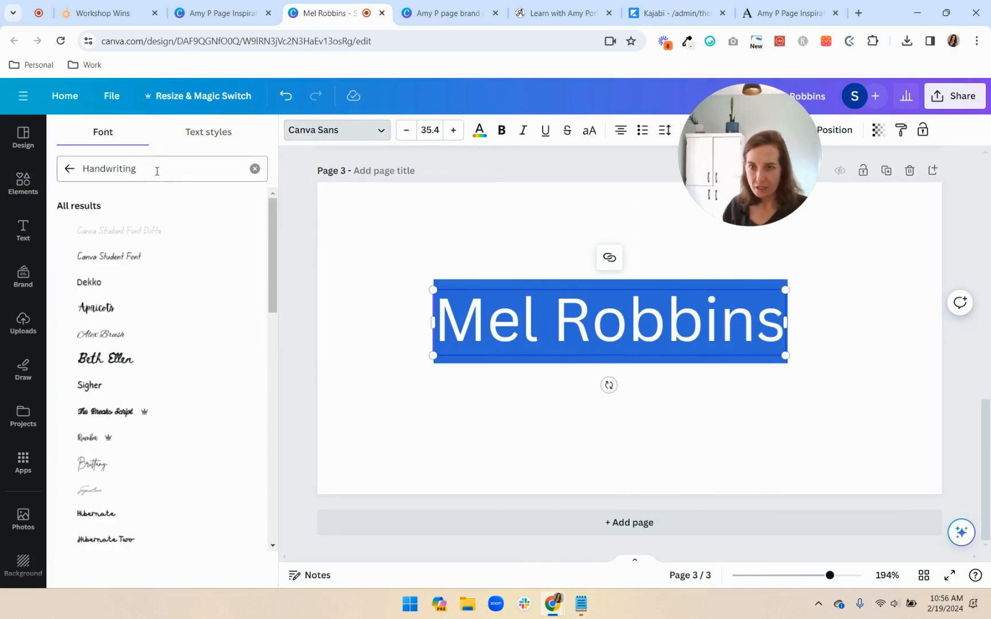
pyautogui.click(104, 468)
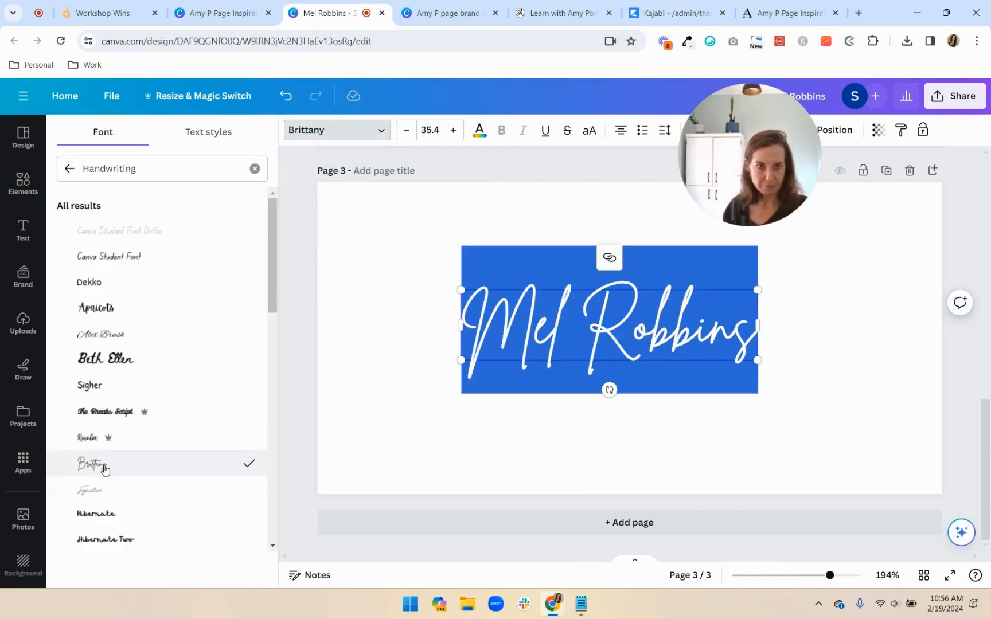
pyautogui.press('Escape')
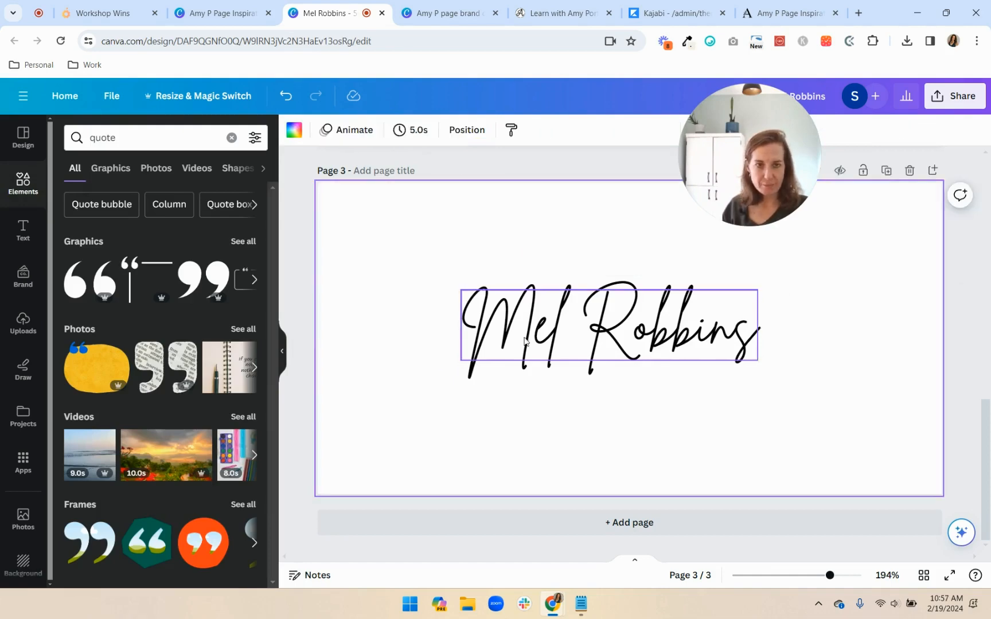
# Enlarge the "Mel Robbins" signature to about font size 72 so it spans the width of page 3.
pyautogui.moveTo(672, 325); pyautogui.dragTo(561, 249)
pyautogui.moveTo(643, 282); pyautogui.dragTo(898, 445)
pyautogui.scroll(6, 810, 415)
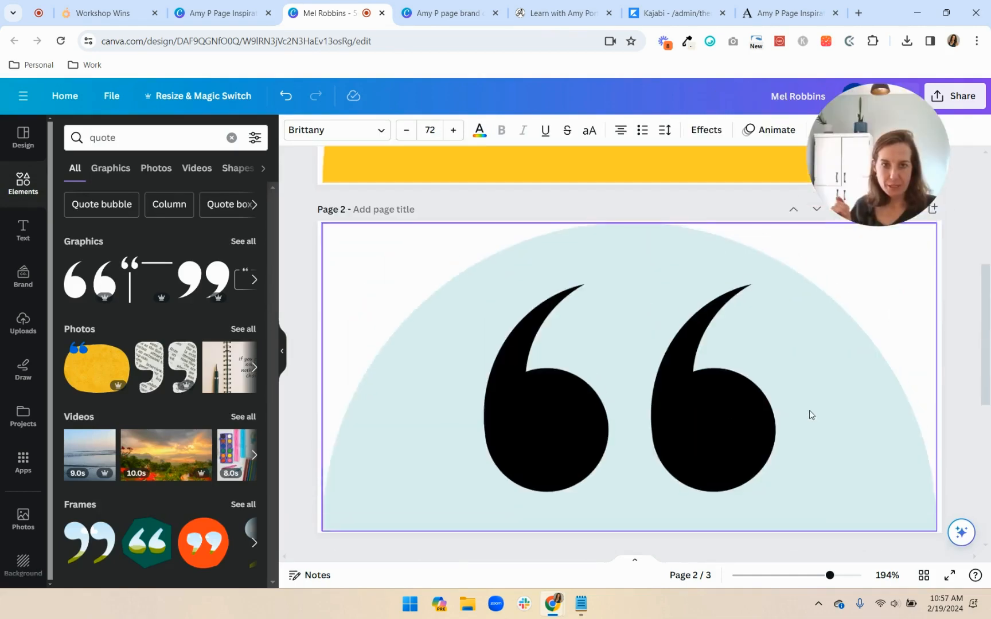
pyautogui.click(548, 454)
pyautogui.scroll(-6, 733, 342)
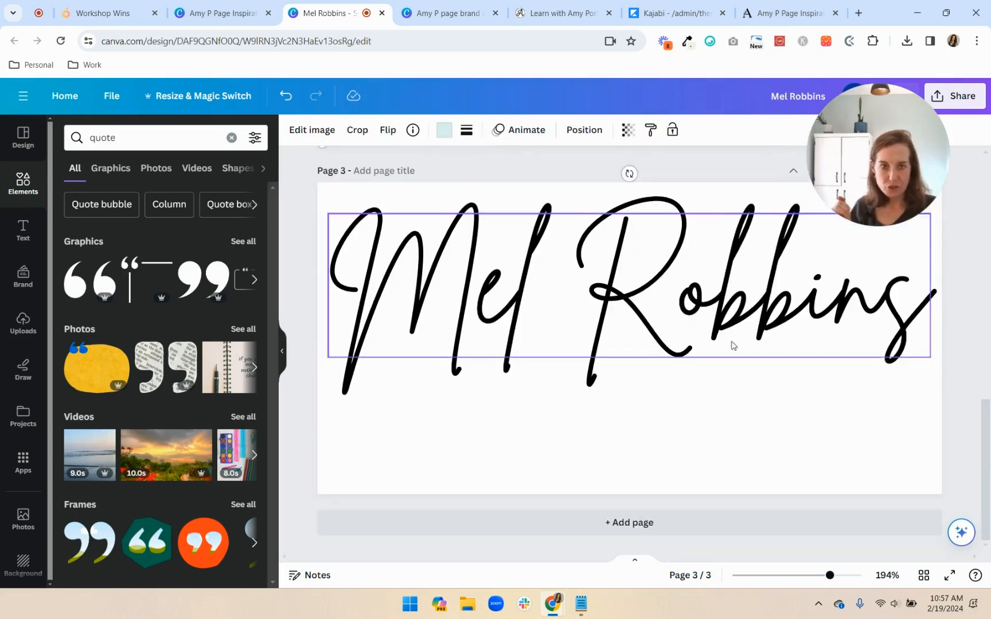
# Download pages 2 and 3 as PNGs with a transparent background and extract the Mel Robbins zip in the Downloads folder.
pyautogui.moveTo(843, 156); pyautogui.dragTo(142, 198)
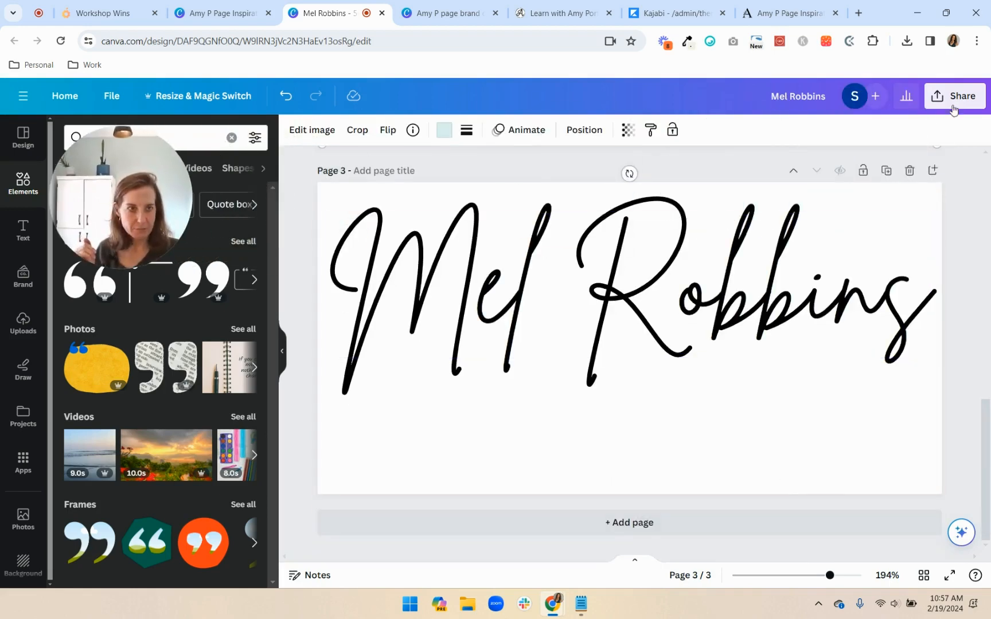
pyautogui.click(955, 96)
pyautogui.click(866, 422)
pyautogui.click(737, 264)
pyautogui.click(963, 332)
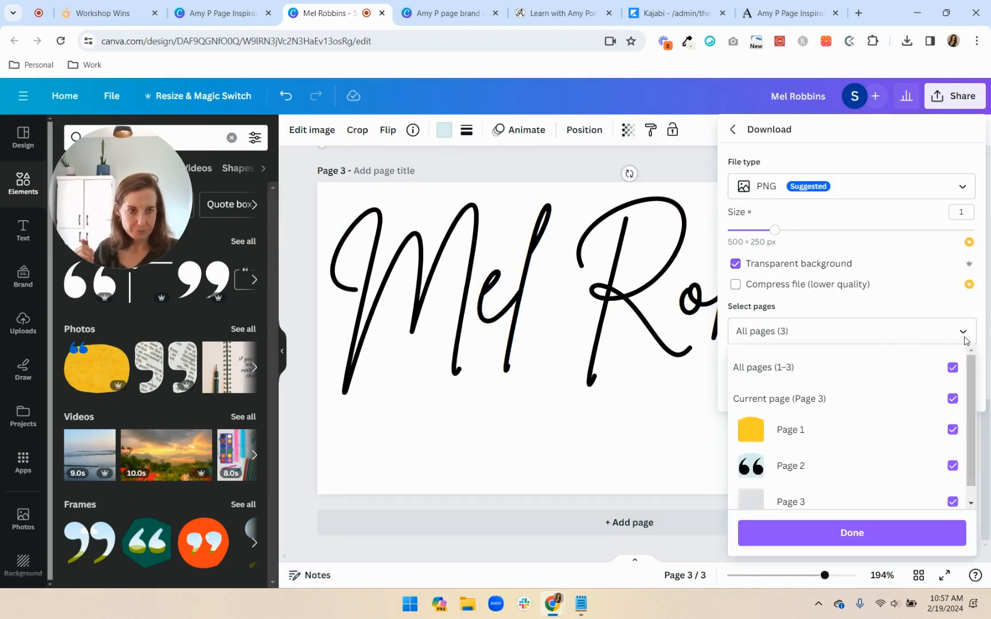
pyautogui.click(952, 367)
pyautogui.scroll(-1, 947, 453)
pyautogui.click(951, 486)
pyautogui.click(951, 451)
pyautogui.click(875, 540)
pyautogui.click(865, 389)
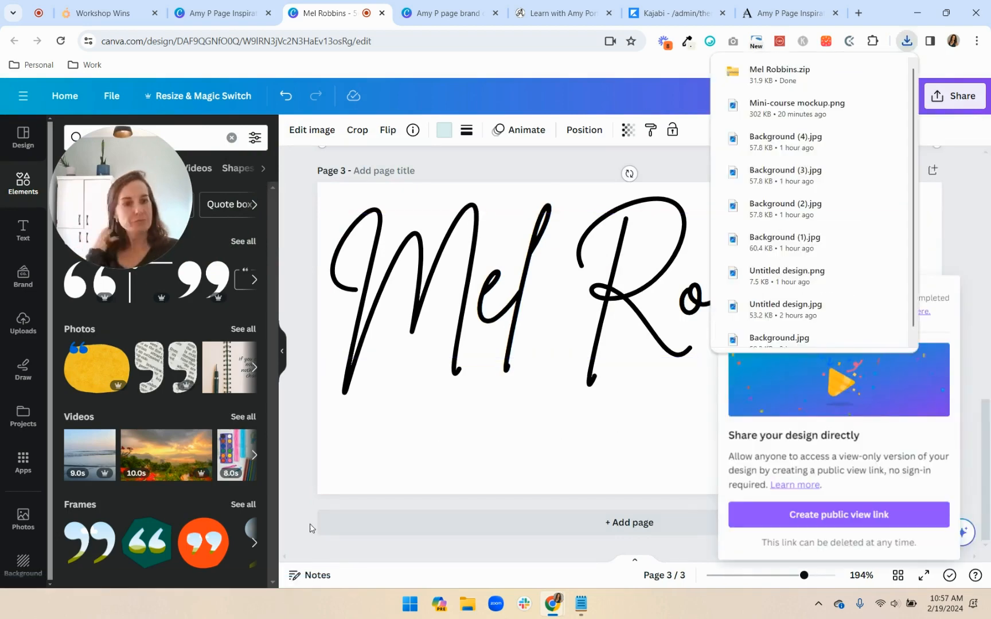
pyautogui.click(857, 65)
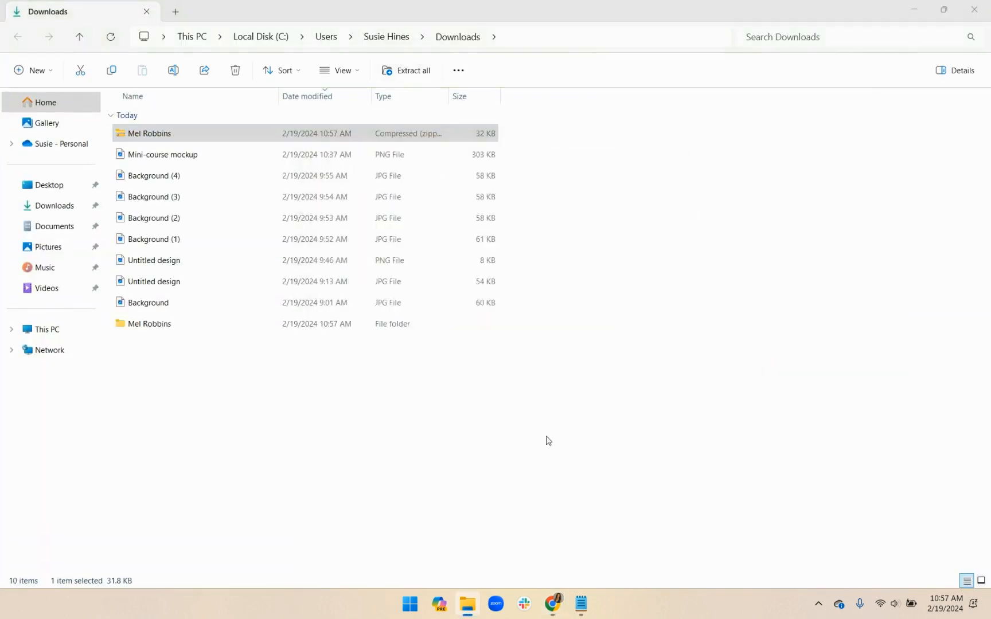
pyautogui.click(975, 9)
# In Kajabi, upload 2.png from the Mel Robbins folder into the image block above the testimonial text.
pyautogui.click(518, 485)
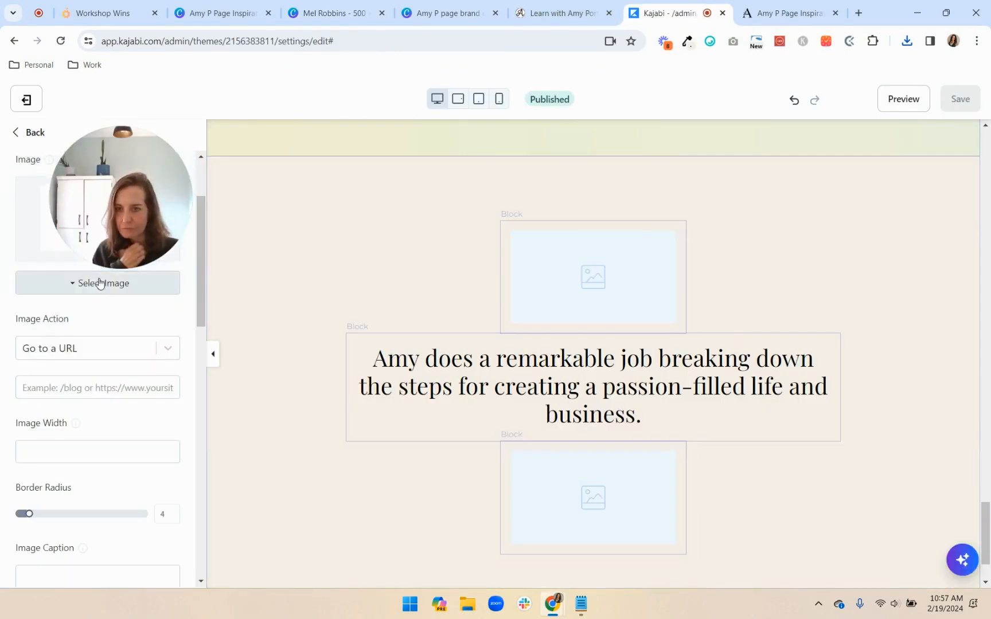
pyautogui.click(99, 283)
pyautogui.click(63, 310)
pyautogui.click(349, 352)
pyautogui.doubleClick(152, 212)
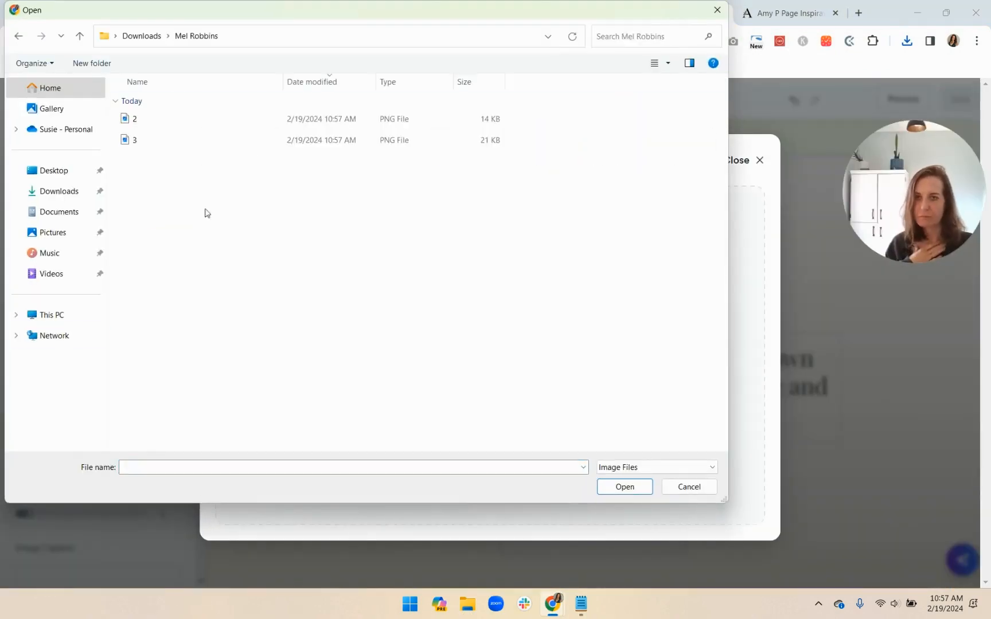
pyautogui.doubleClick(133, 119)
pyautogui.click(747, 201)
pyautogui.click(241, 521)
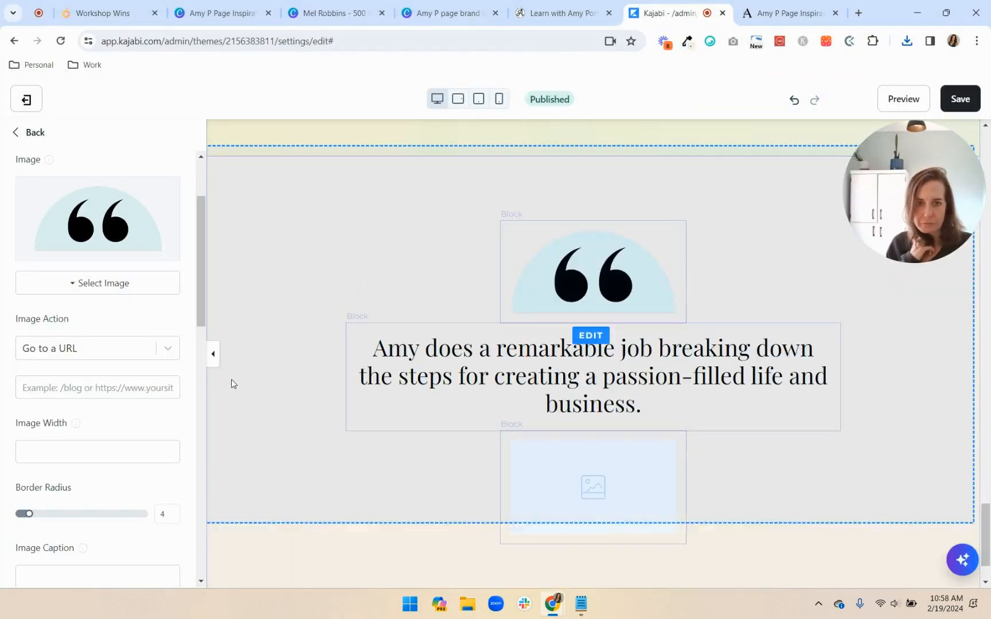
# Upload 3.png from the Mel Robbins folder into the image block below the testimonial text.
pyautogui.click(115, 283)
pyautogui.click(63, 309)
pyautogui.click(333, 334)
pyautogui.doubleClick(157, 138)
pyautogui.click(721, 193)
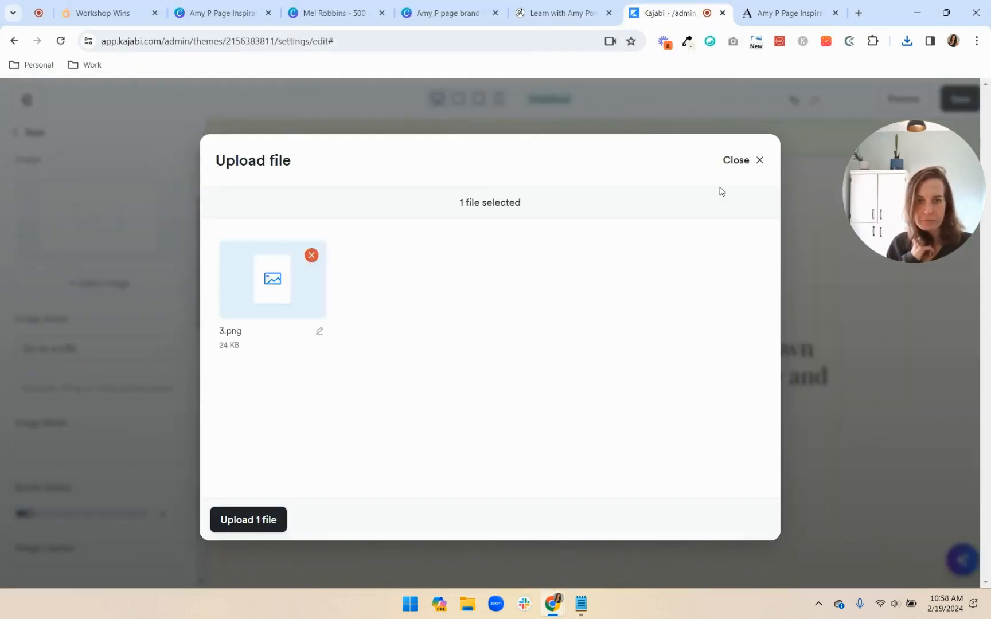
pyautogui.click(254, 527)
pyautogui.click(400, 446)
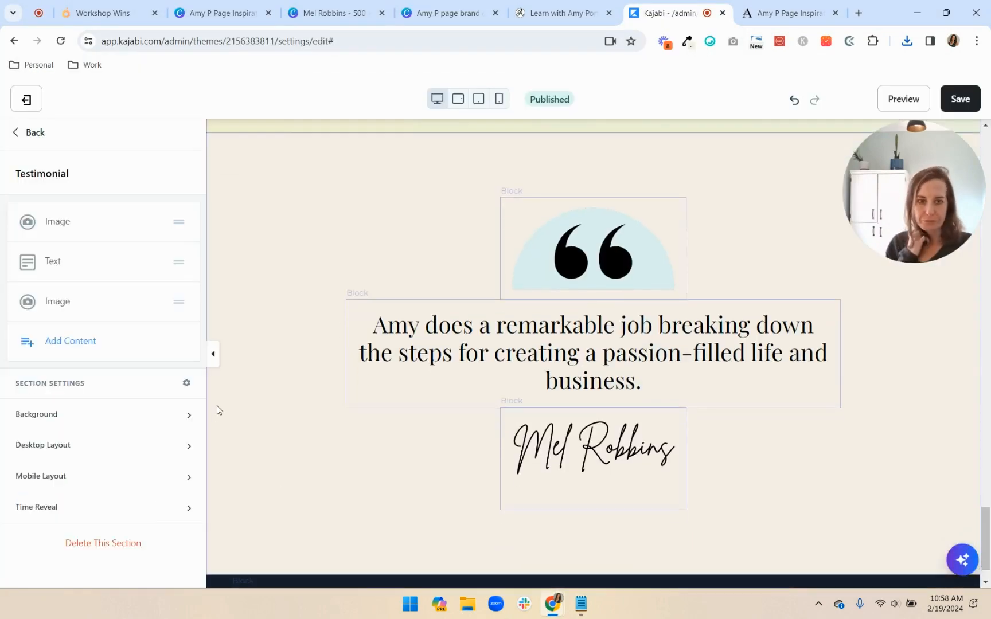
# Compare with the reference testimonial, and set the testimonial section's top and bottom desktop padding to 50.
pyautogui.click(549, 13)
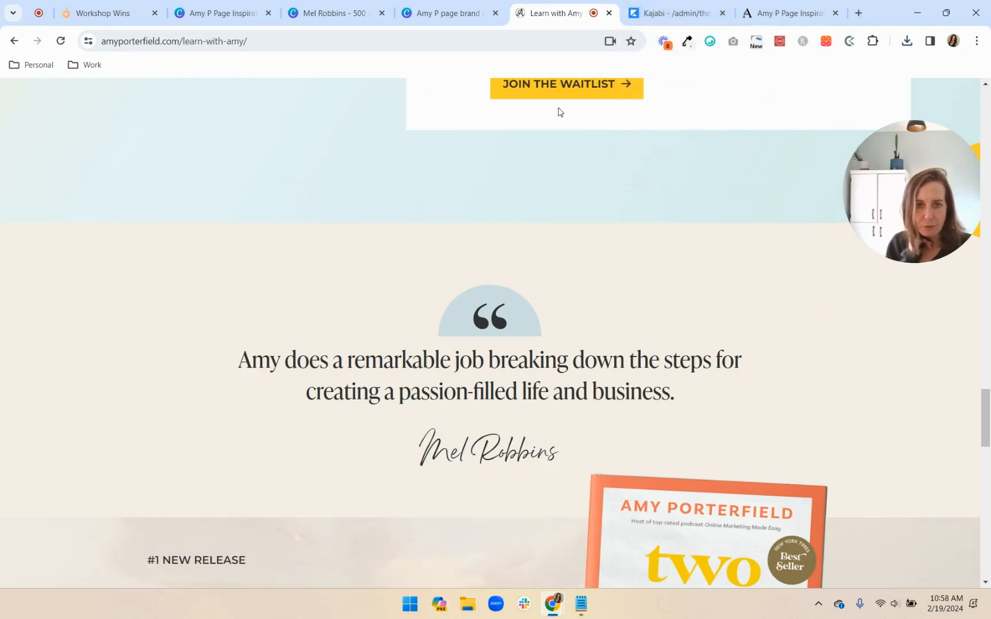
pyautogui.click(675, 12)
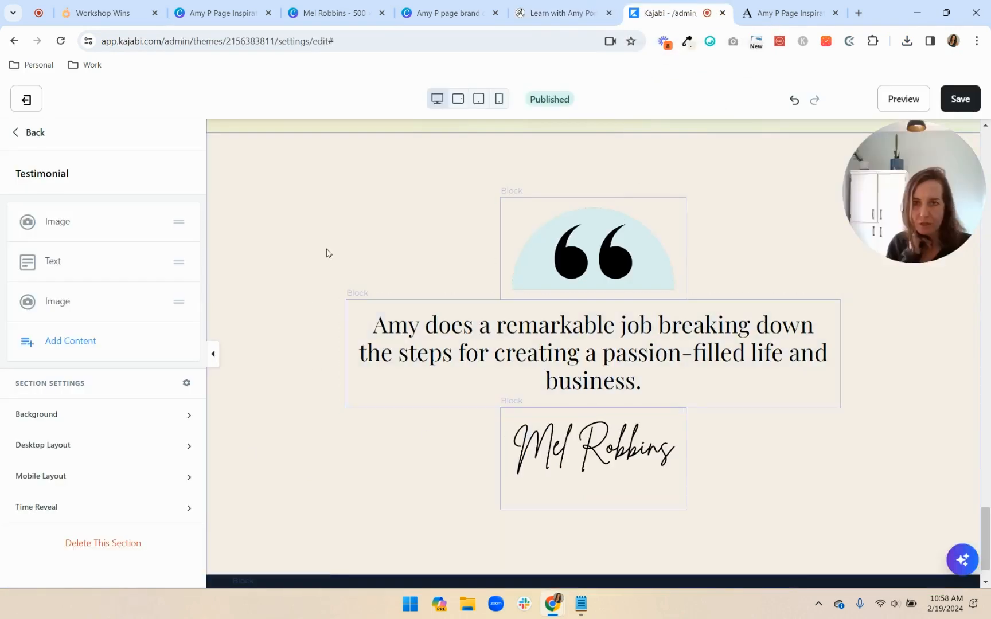
pyautogui.click(97, 446)
pyautogui.scroll(-5, 86, 344)
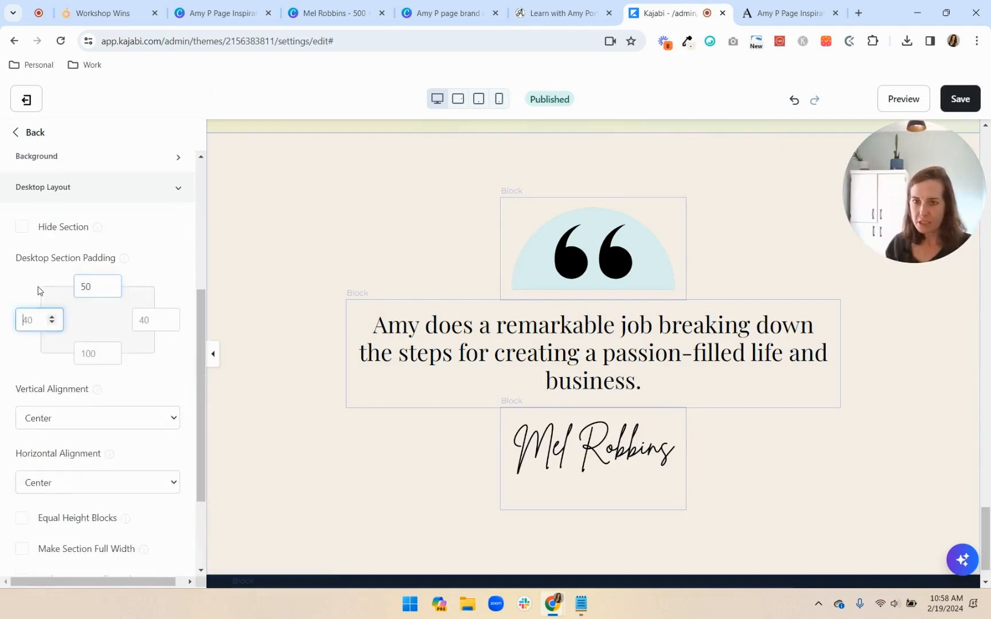
pyautogui.press('Tab')
pyautogui.press('Tab')
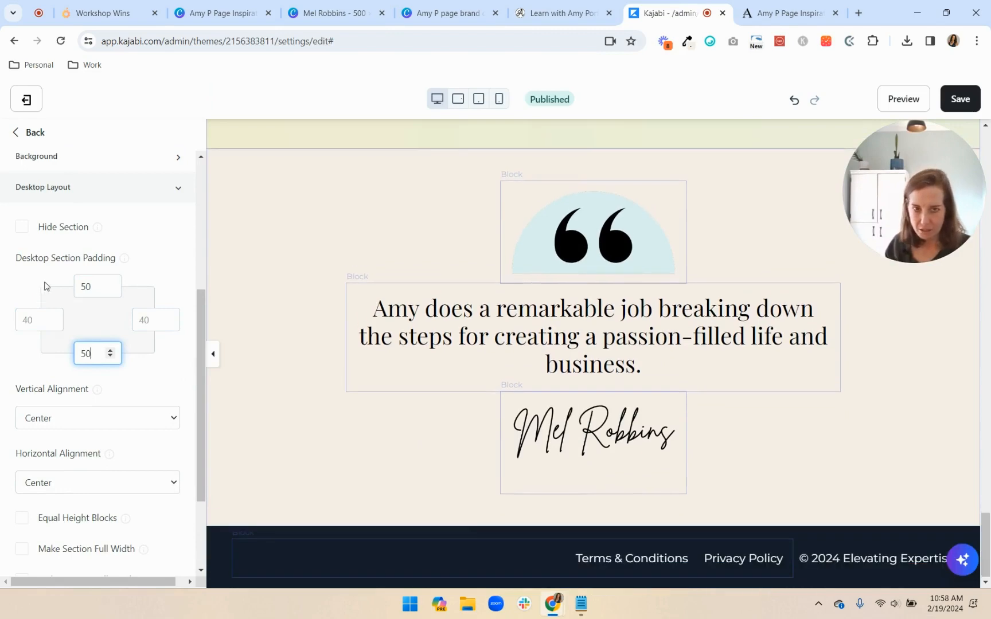
# Set the half-circle quote image block's bottom outside spacing to -20 in its desktop layout.
pyautogui.click(614, 195)
pyautogui.scroll(-7, 144, 407)
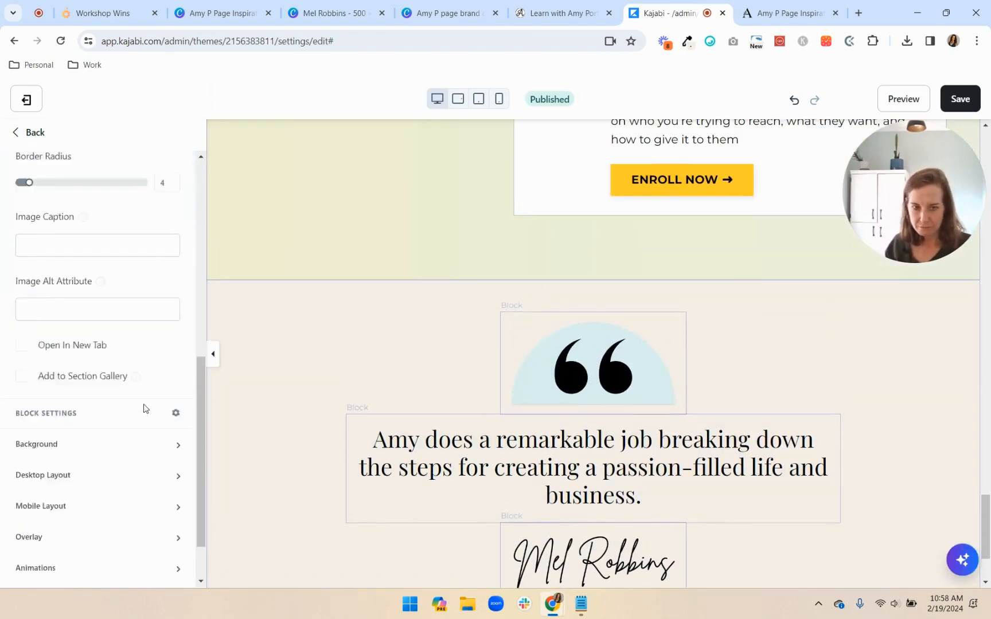
pyautogui.click(144, 409)
pyautogui.scroll(-6, 144, 408)
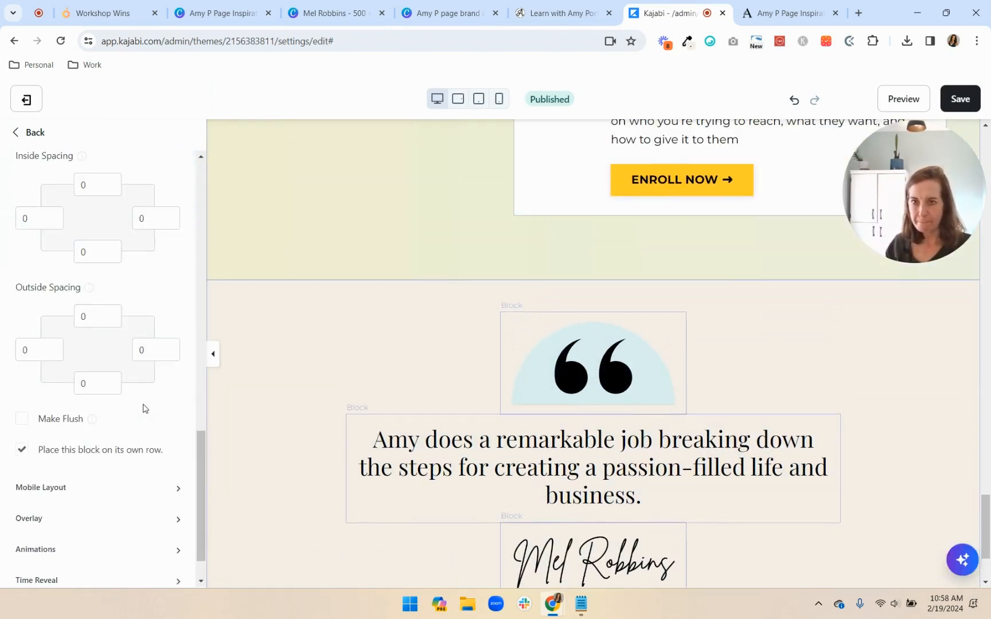
pyautogui.doubleClick(98, 390)
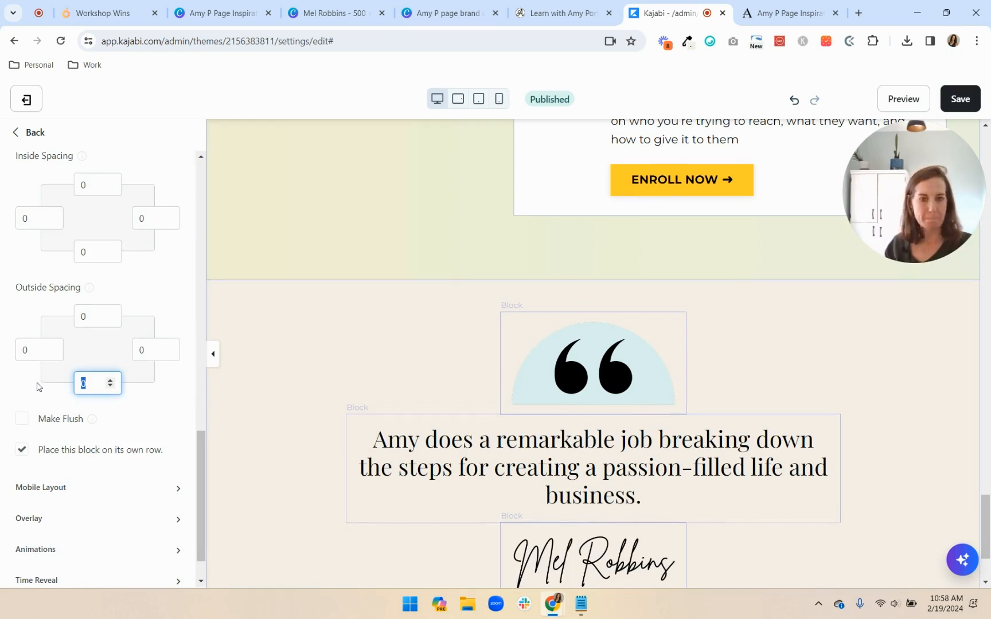
pyautogui.write('-20')
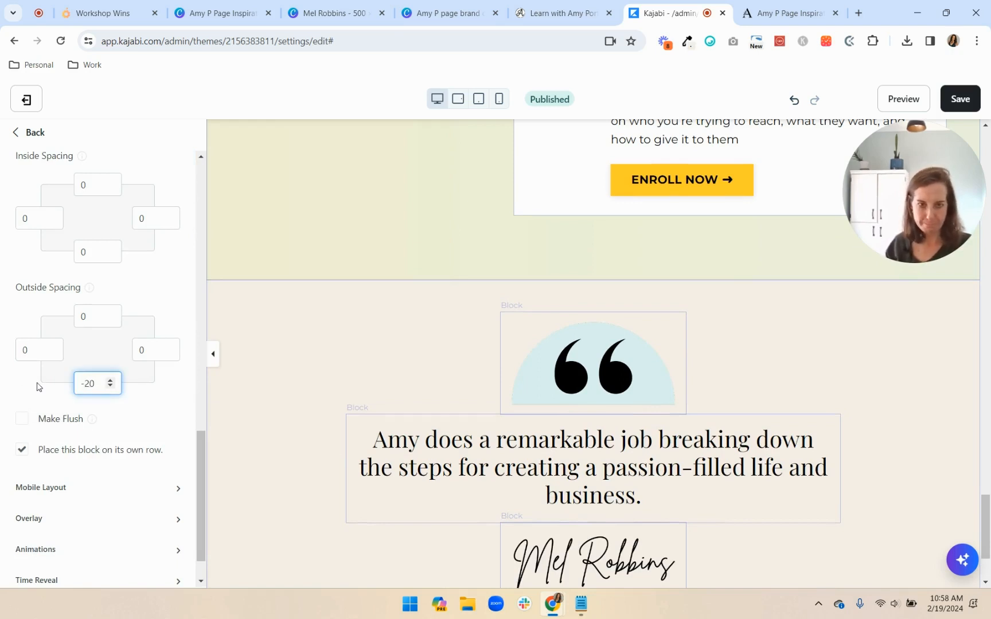
# Reload the Amy P Page Inspiration preview and check the testimonial section's quote graphic, text and signature spacing.
pyautogui.hotkey('ctrl', 'Tab')
pyautogui.click(61, 40)
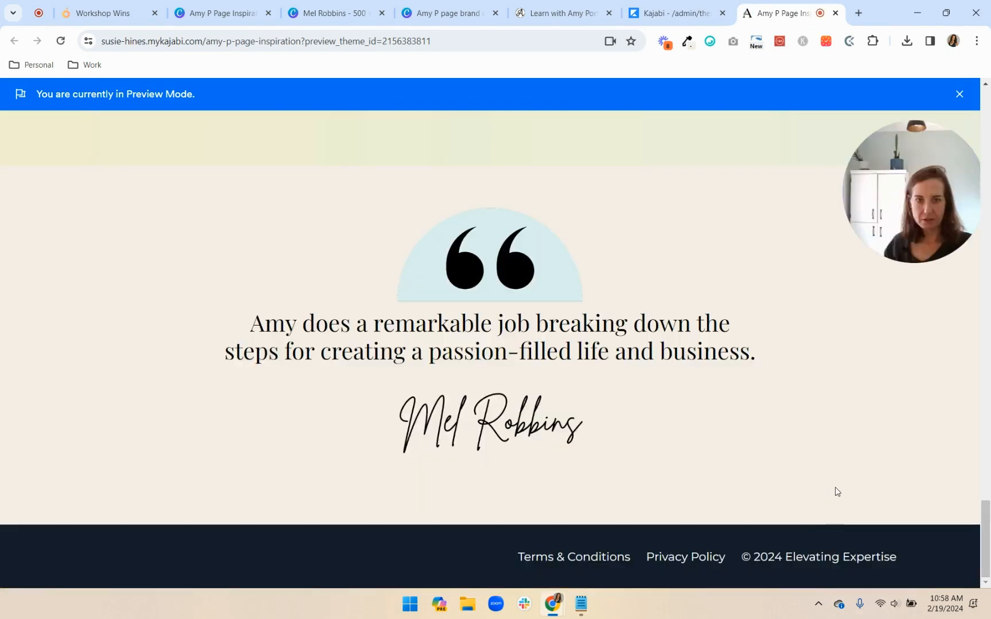
pyautogui.scroll(1, 835, 462)
pyautogui.scroll(-1, 835, 462)
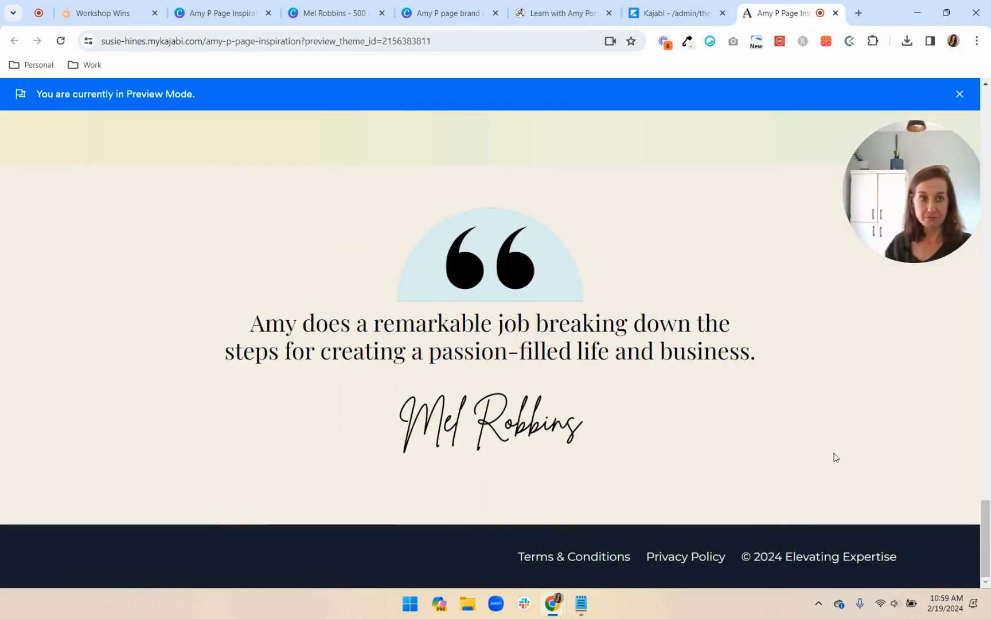
pyautogui.moveTo(930, 204); pyautogui.dragTo(730, 160)
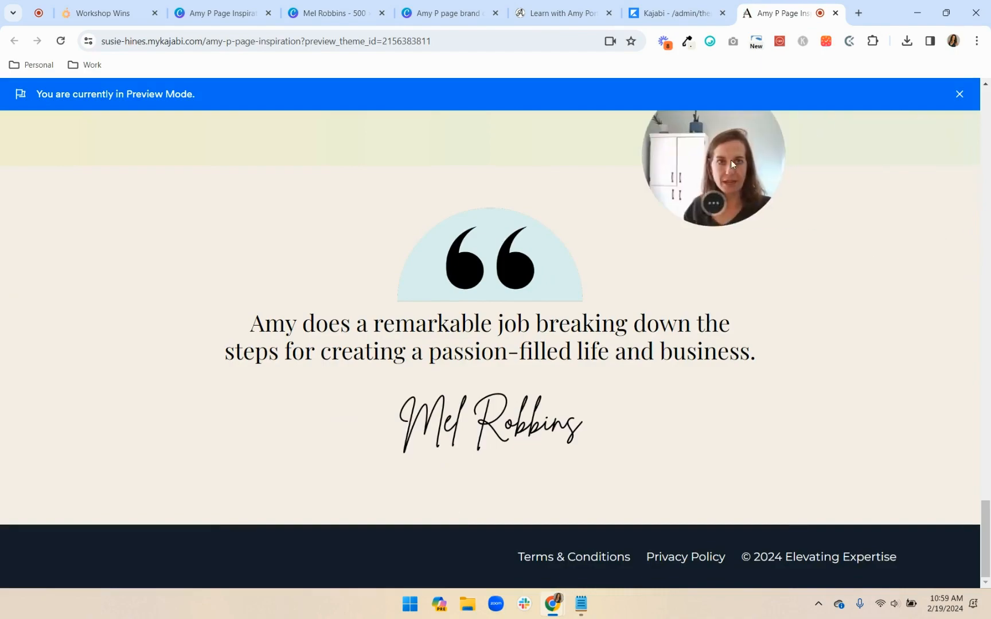
# Examine the sections below the testimonial on the reference Learn with Amy page, from the book promotion to the lead magnet form and footer.
pyautogui.click(559, 13)
pyautogui.scroll(-6, 591, 443)
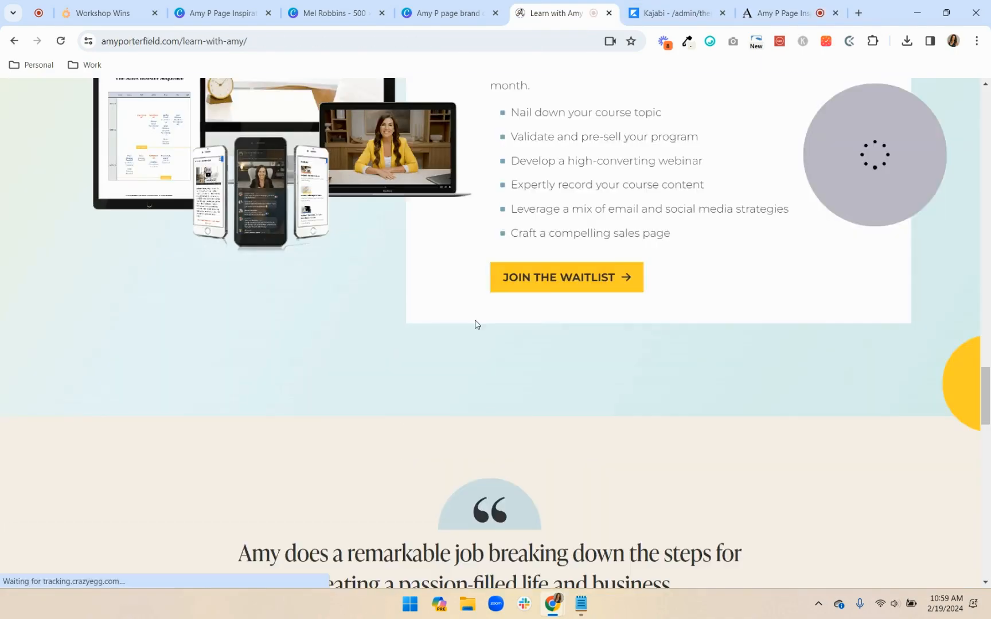
pyautogui.scroll(-5, 477, 325)
pyautogui.scroll(-5, 476, 324)
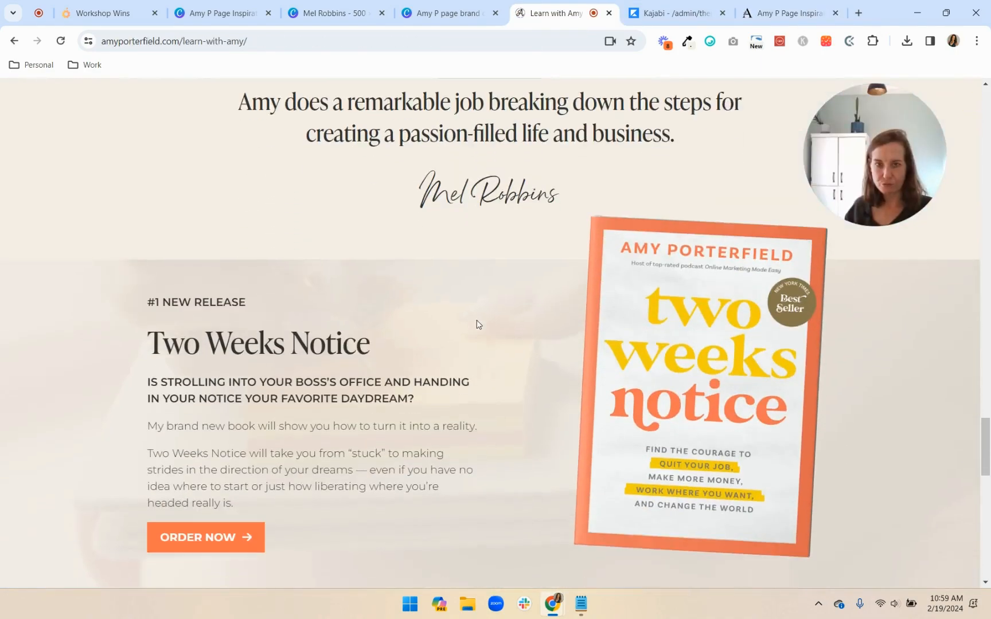
pyautogui.scroll(-9, 552, 287)
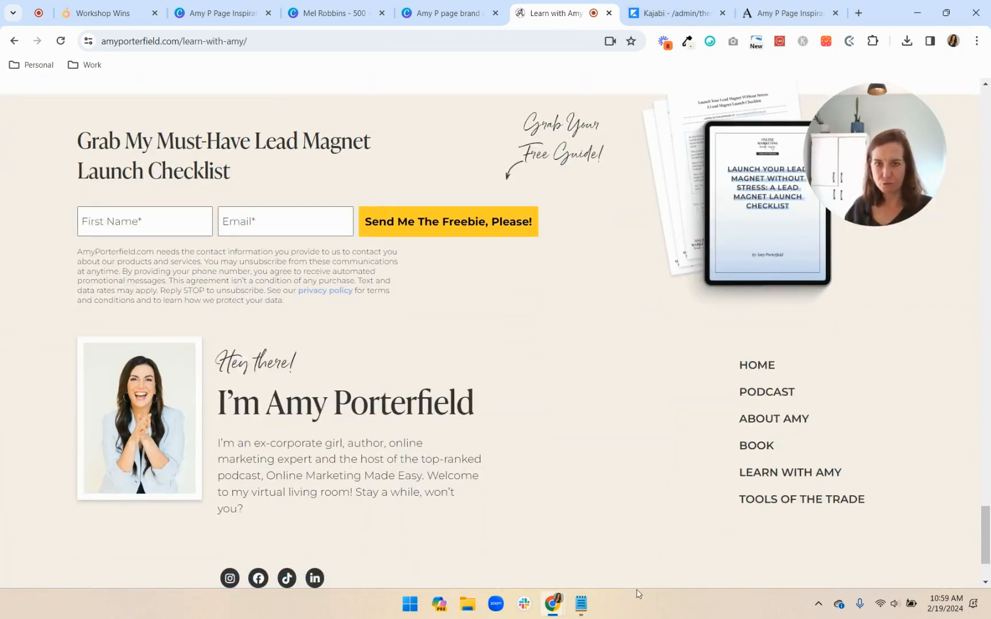
pyautogui.scroll(-2, 627, 476)
pyautogui.scroll(10, 578, 427)
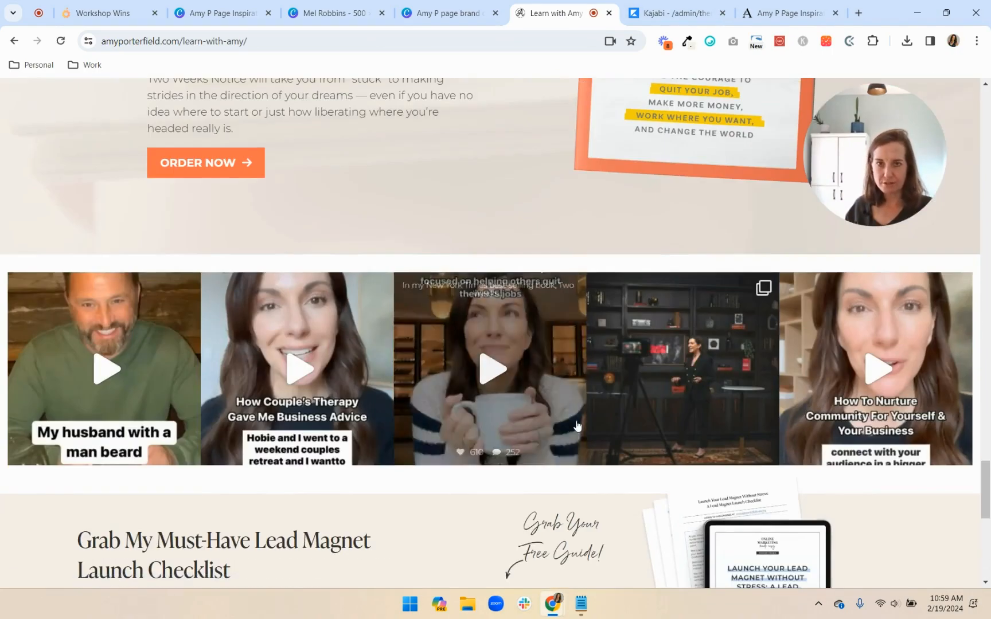
pyautogui.moveTo(890, 208)
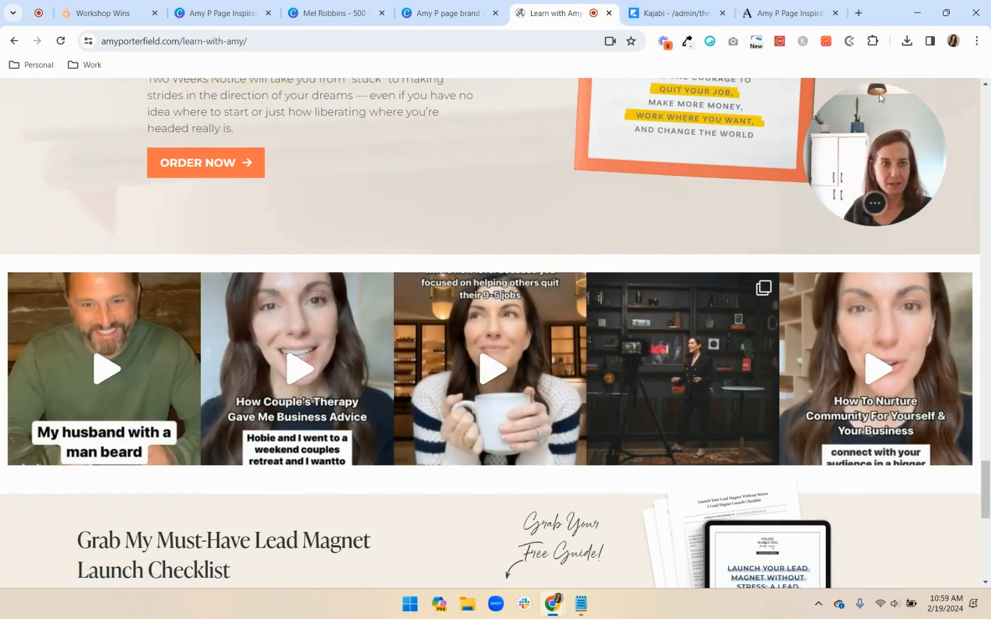